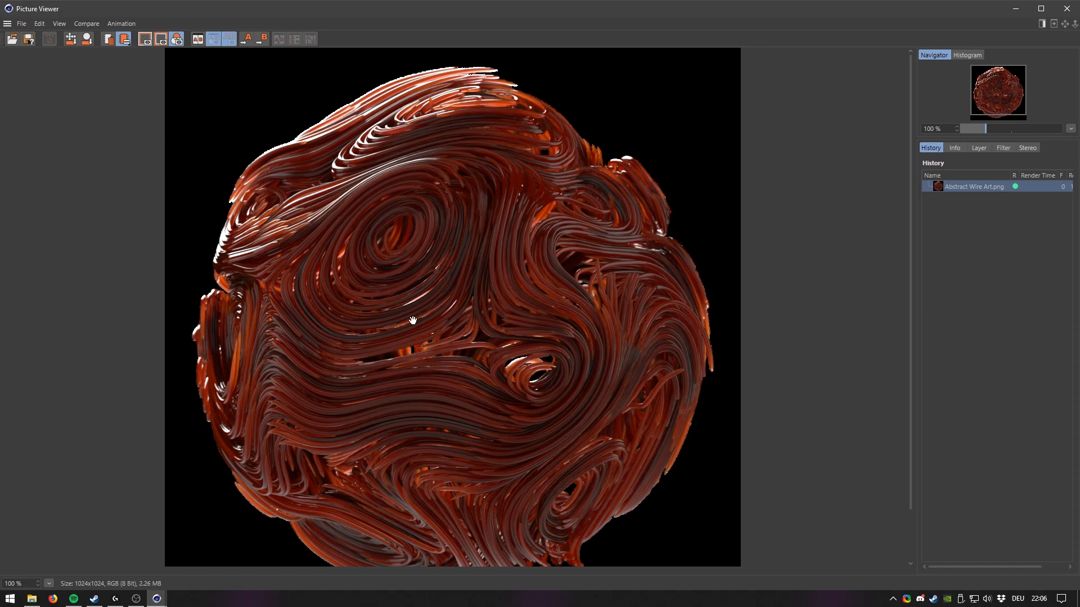
# View the finished abstract wire art render in the Picture Viewer, then close the viewer.
pyautogui.scroll(-2, 443, 310)
pyautogui.moveTo(443, 310); pyautogui.dragTo(422, 290)
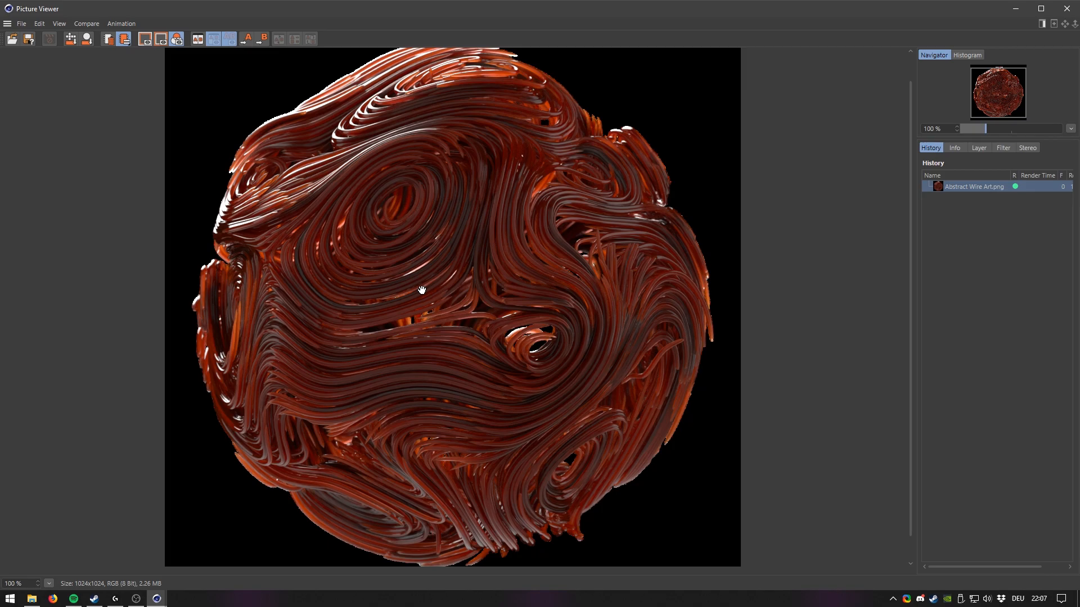
pyautogui.scroll(1, 421, 282)
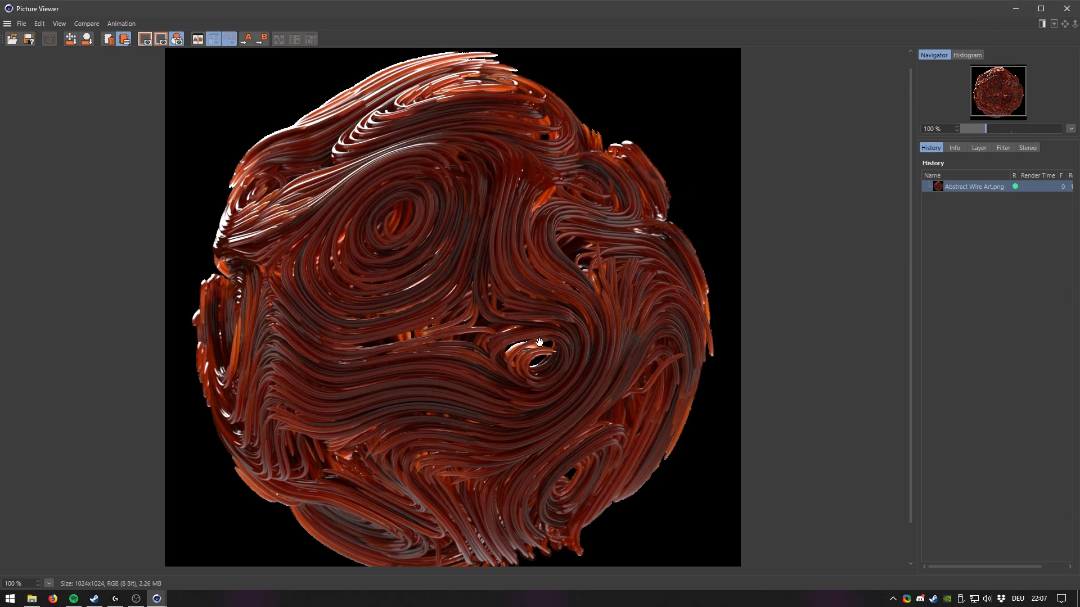
pyautogui.click(1062, 7)
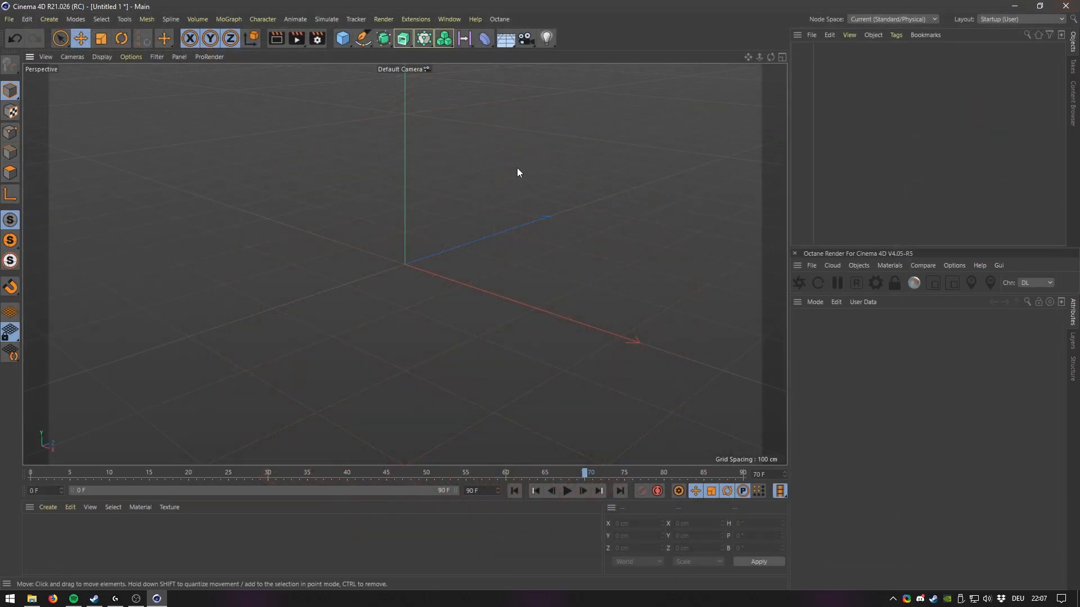
# Add a Platonic primitive and set its type to Dodeca.
pyautogui.click(341, 42)
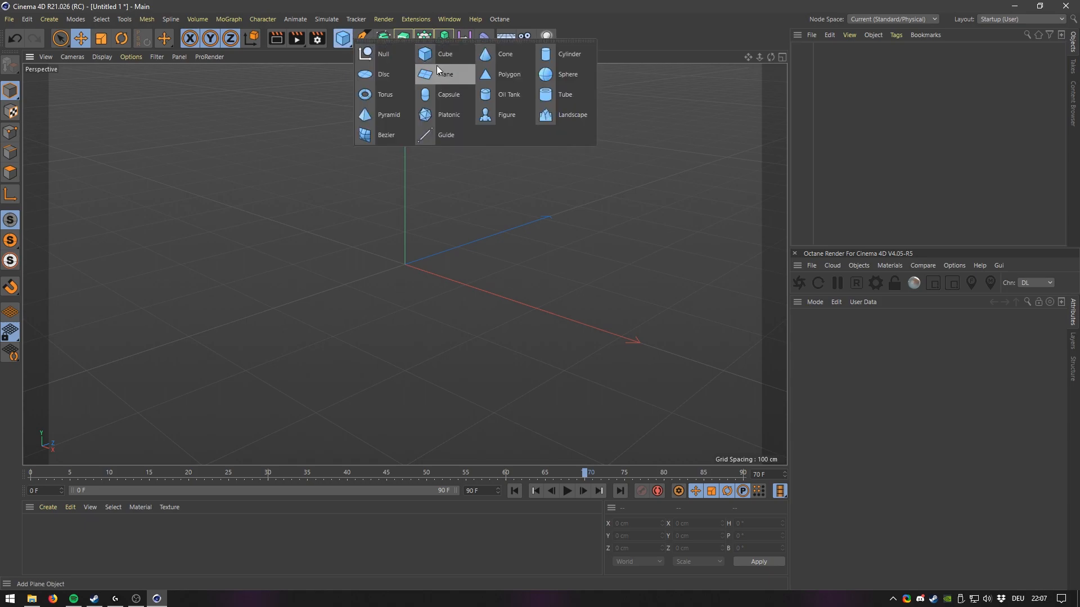
pyautogui.click(471, 113)
pyautogui.click(846, 380)
pyautogui.click(857, 429)
pyautogui.keyDown('alt'); pyautogui.moveTo(451, 275); pyautogui.dragTo(413, 235); pyautogui.keyUp('alt')
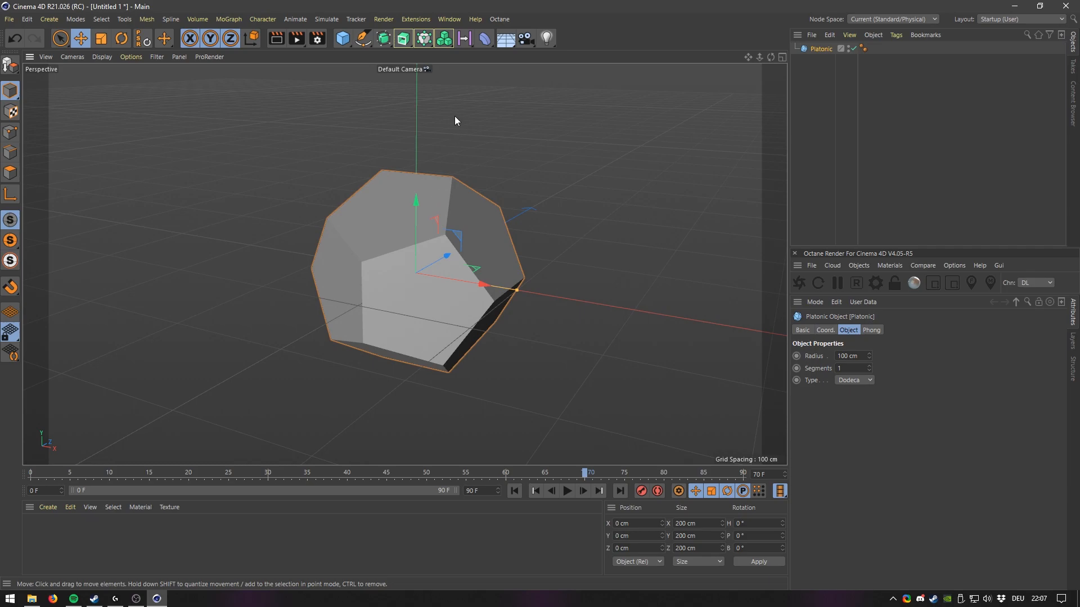
# Add a Volume Builder and place the Platonic object inside it as a child.
pyautogui.click(444, 38)
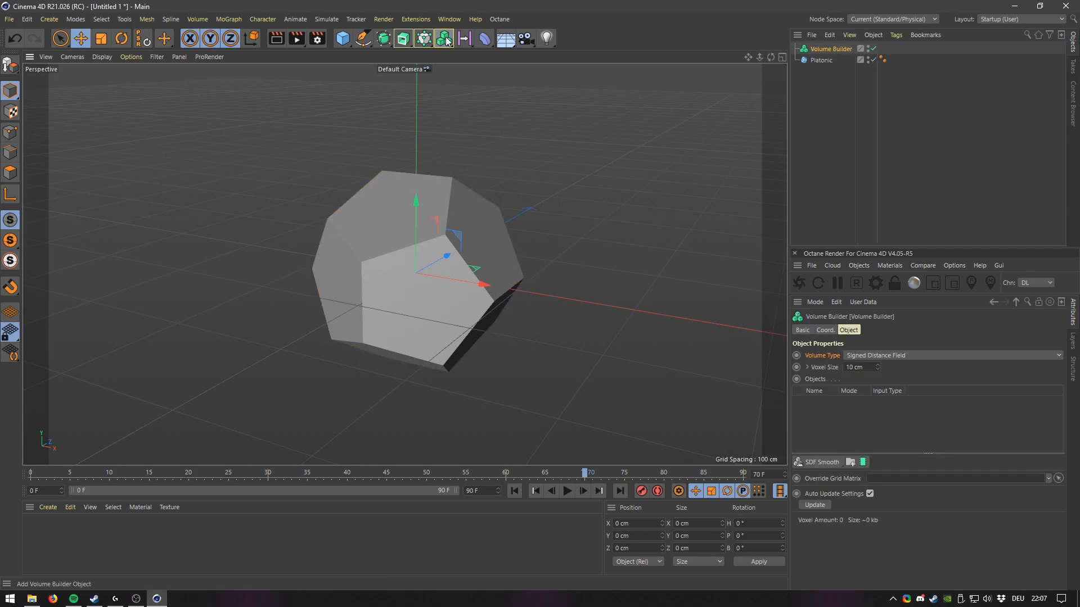
pyautogui.moveTo(825, 48); pyautogui.dragTo(825, 49)
pyautogui.click(831, 49)
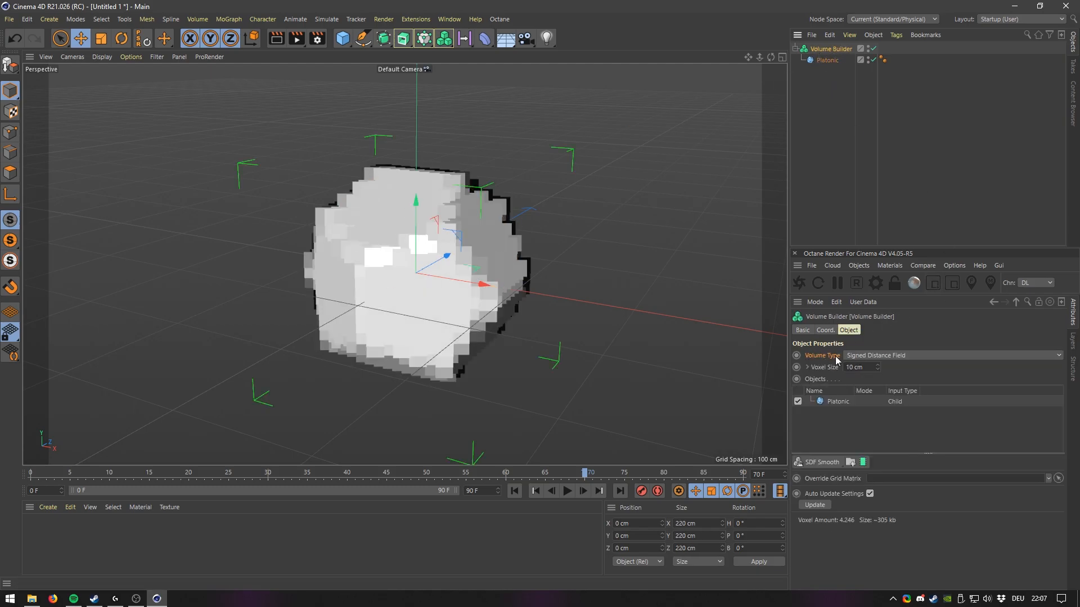
# Set the Volume Builder's volume type to Vector.
pyautogui.click(870, 356)
pyautogui.click(804, 360)
pyautogui.click(877, 356)
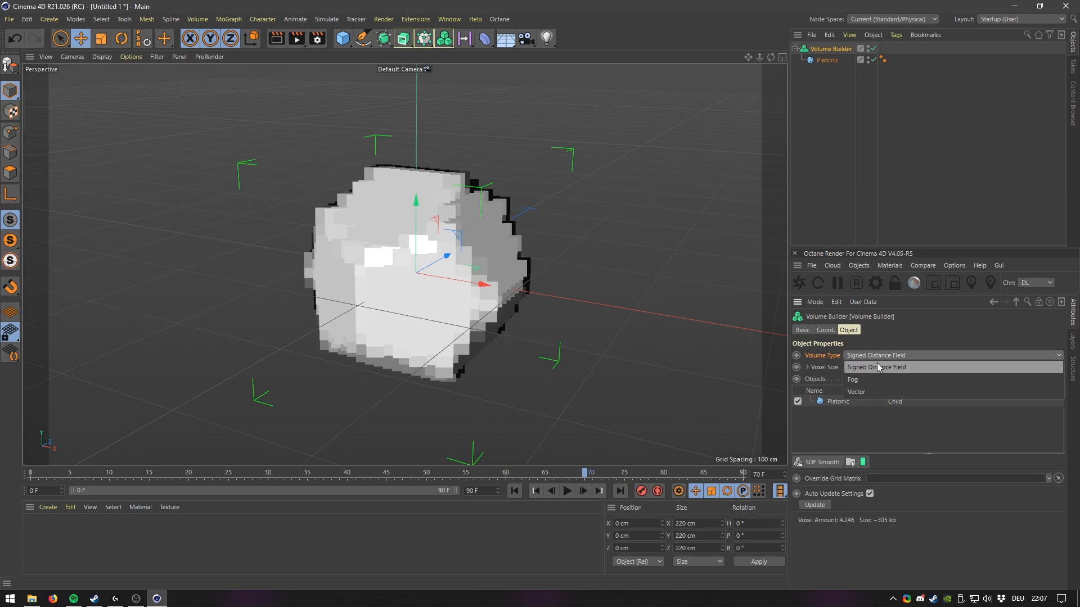
pyautogui.click(874, 391)
pyautogui.keyDown('alt'); pyautogui.moveTo(464, 280); pyautogui.dragTo(440, 275); pyautogui.keyUp('alt')
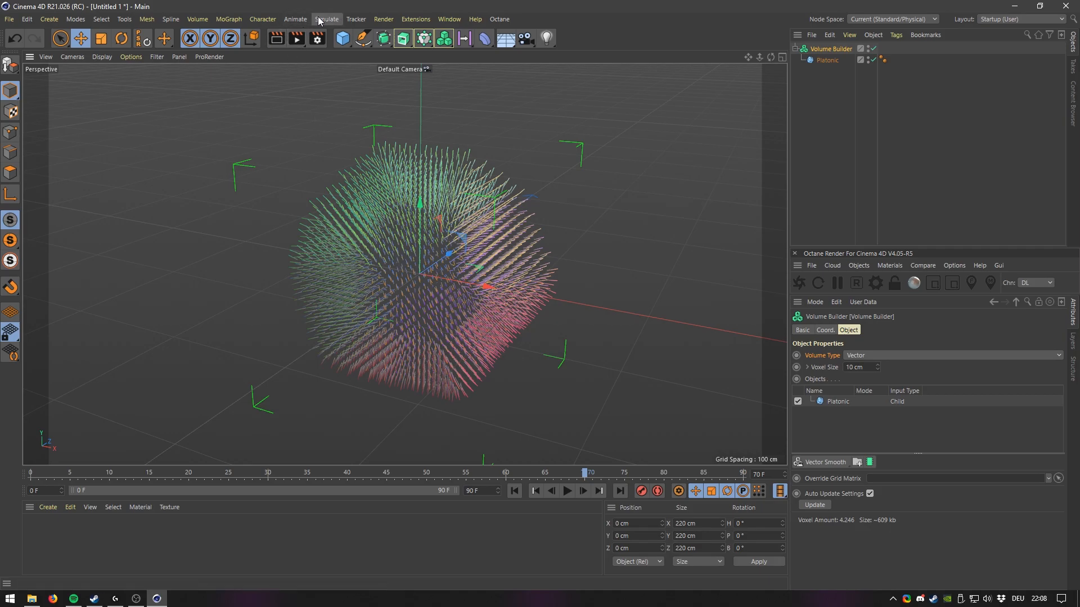
# Add a particle Emitter to the scene.
pyautogui.keyDown('alt'); pyautogui.moveTo(287, 227); pyautogui.dragTo(319, 227); pyautogui.keyUp('alt')
pyautogui.keyDown('alt'); pyautogui.moveTo(396, 305); pyautogui.dragTo(374, 221); pyautogui.keyUp('alt')
pyautogui.scroll(4, 438, 245)
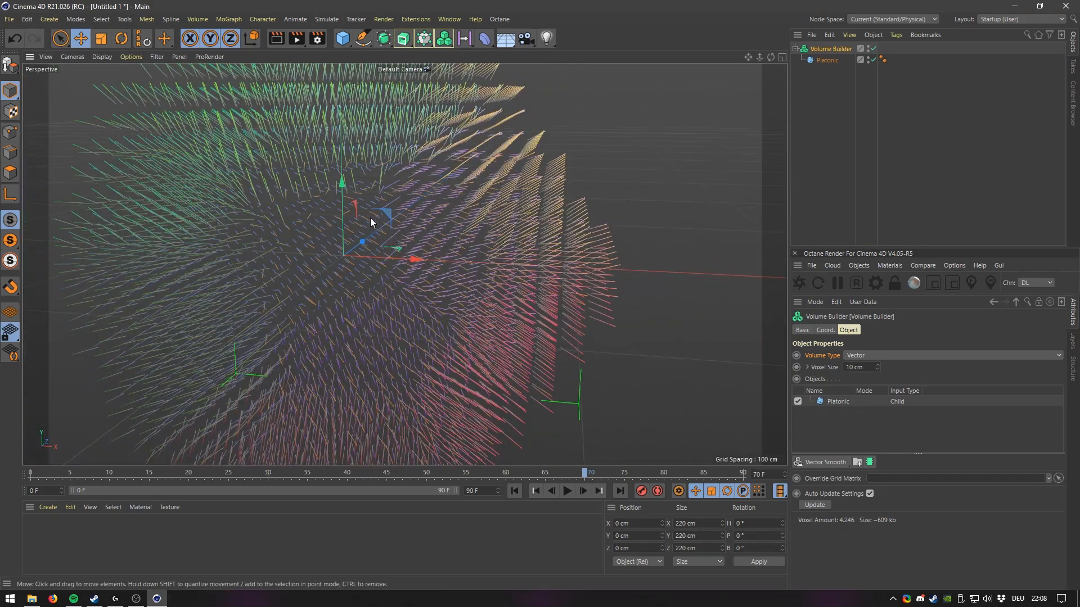
pyautogui.scroll(-4, 374, 221)
pyautogui.keyDown('alt'); pyautogui.moveTo(370, 273); pyautogui.dragTo(387, 170); pyautogui.keyUp('alt')
pyautogui.click(329, 20)
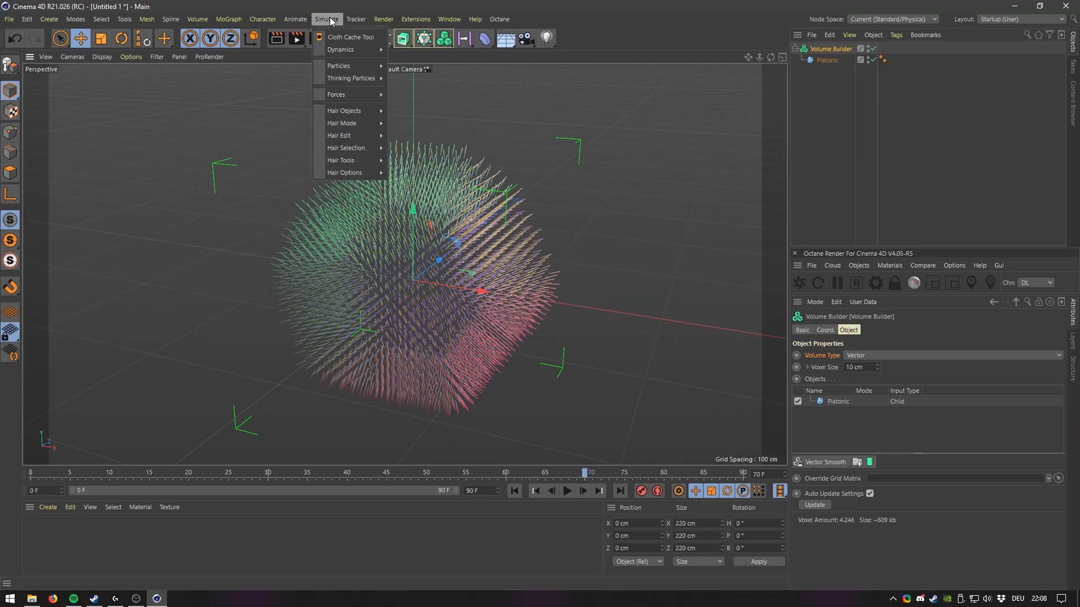
pyautogui.moveTo(349, 67)
pyautogui.click(414, 67)
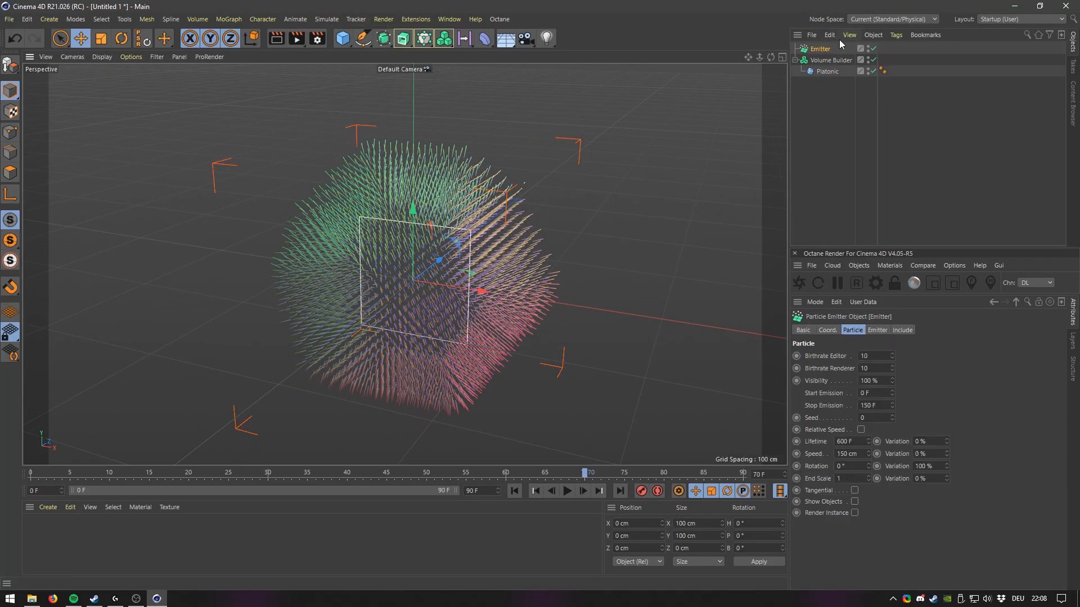
# Move the emitter to X 200 cm and rotate it 90° in heading to face the volume.
pyautogui.moveTo(482, 290); pyautogui.dragTo(744, 323)
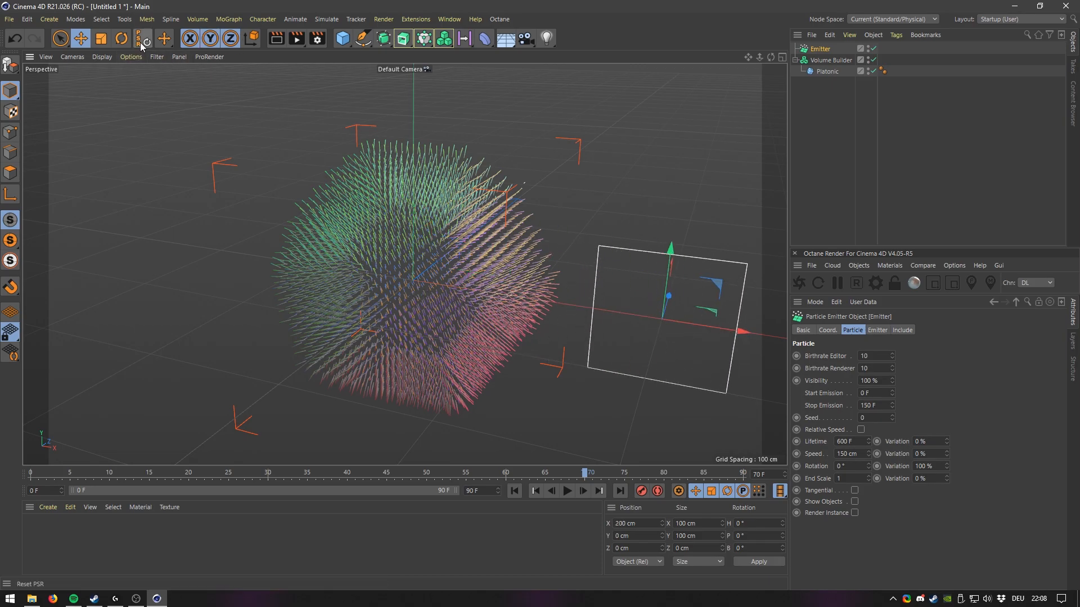
pyautogui.click(121, 38)
pyautogui.moveTo(663, 338); pyautogui.dragTo(757, 270)
# Set the emitter's Birthrate Editor and Birthrate Renderer to 100.
pyautogui.click(822, 49)
pyautogui.moveTo(875, 356); pyautogui.dragTo(818, 328)
pyautogui.write('100')
pyautogui.press('Tab')
pyautogui.write('100')
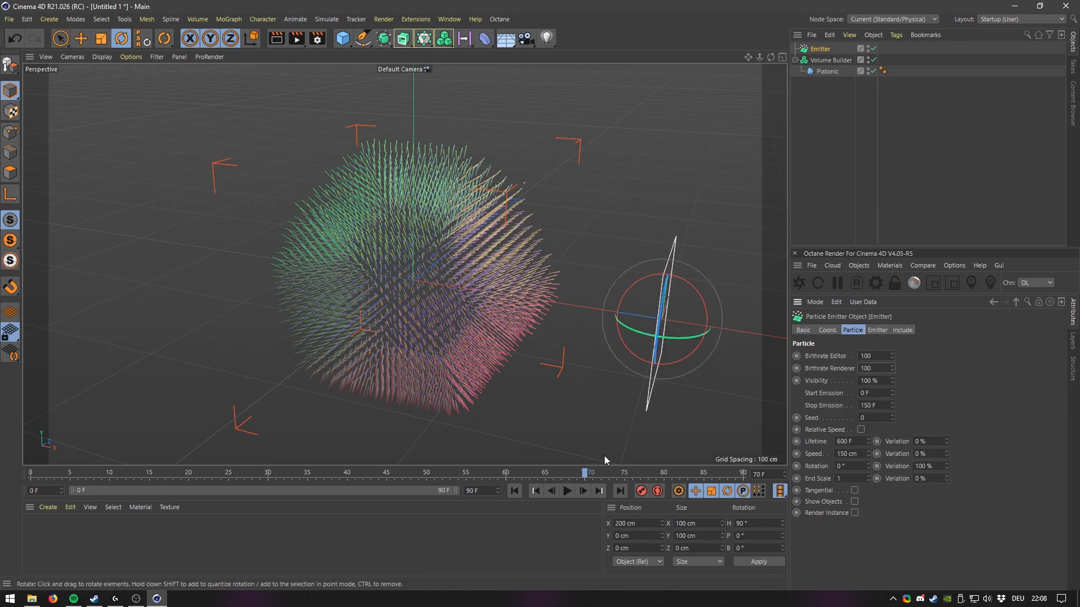
# Play the animation to preview the particles, then return to the first frame.
pyautogui.click(514, 491)
pyautogui.click(567, 491)
pyautogui.keyDown('alt'); pyautogui.moveTo(530, 393); pyautogui.dragTo(488, 391); pyautogui.keyUp('alt')
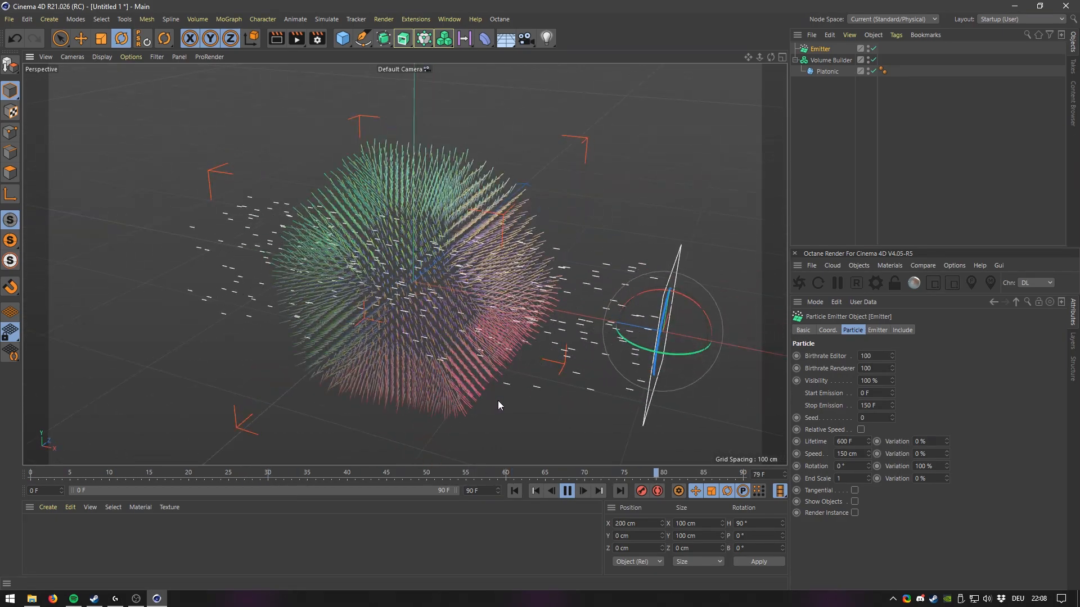
pyautogui.click(567, 491)
pyautogui.click(514, 490)
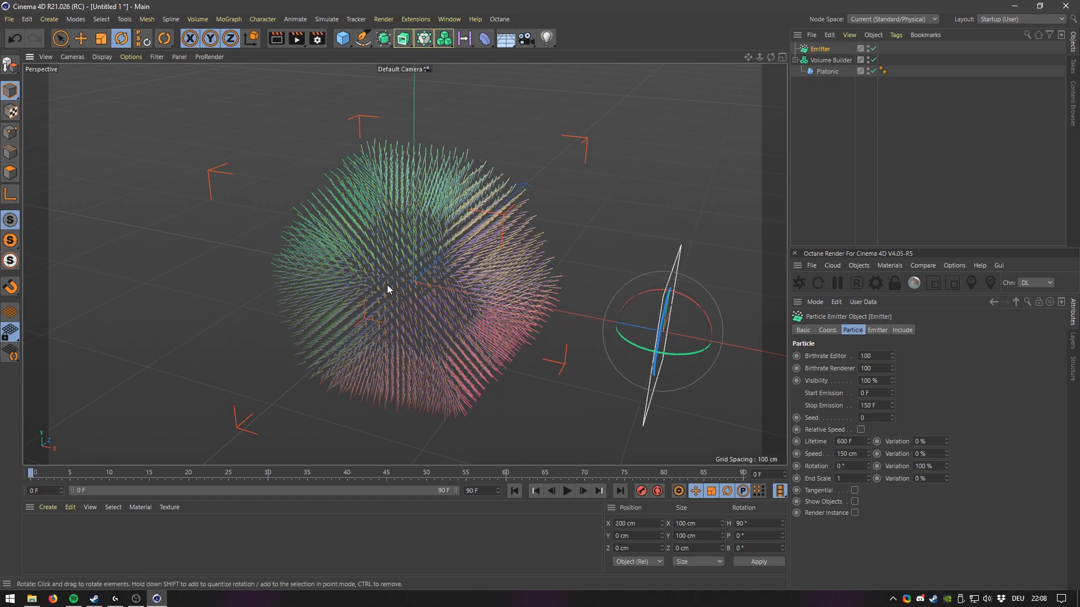
# Add a Field Force object to the scene.
pyautogui.keyDown('alt'); pyautogui.moveTo(566, 274); pyautogui.dragTo(588, 272); pyautogui.keyUp('alt')
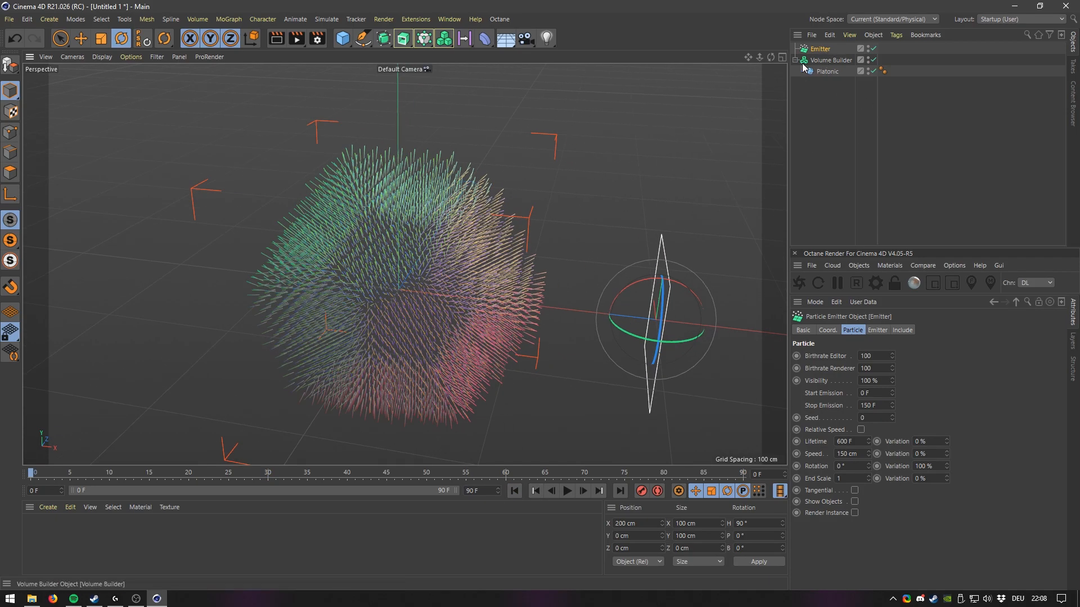
pyautogui.keyDown('alt'); pyautogui.moveTo(388, 264); pyautogui.dragTo(417, 268); pyautogui.keyUp('alt')
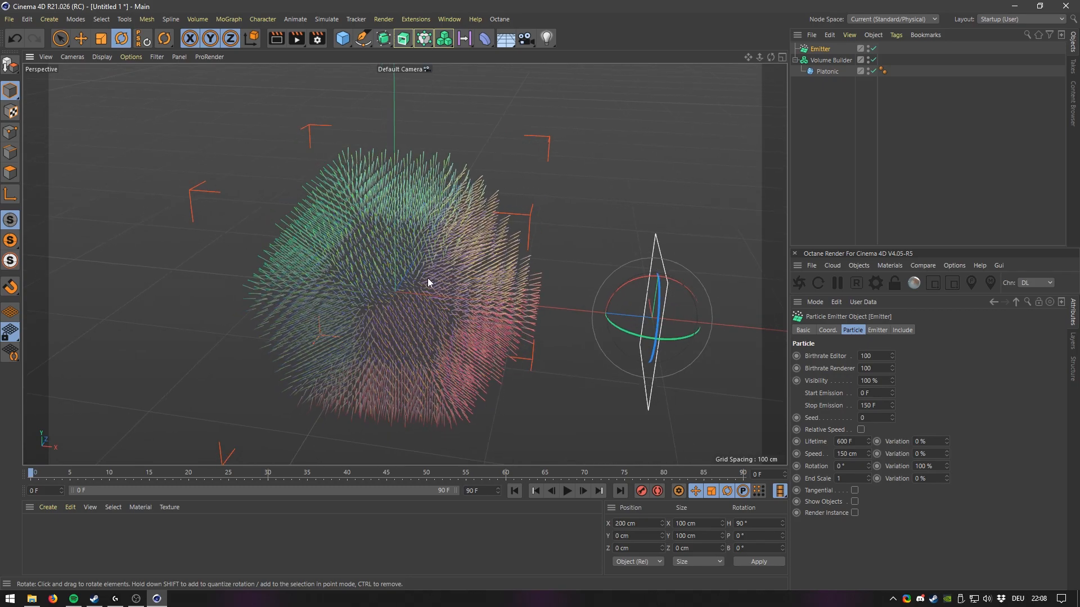
pyautogui.click(326, 19)
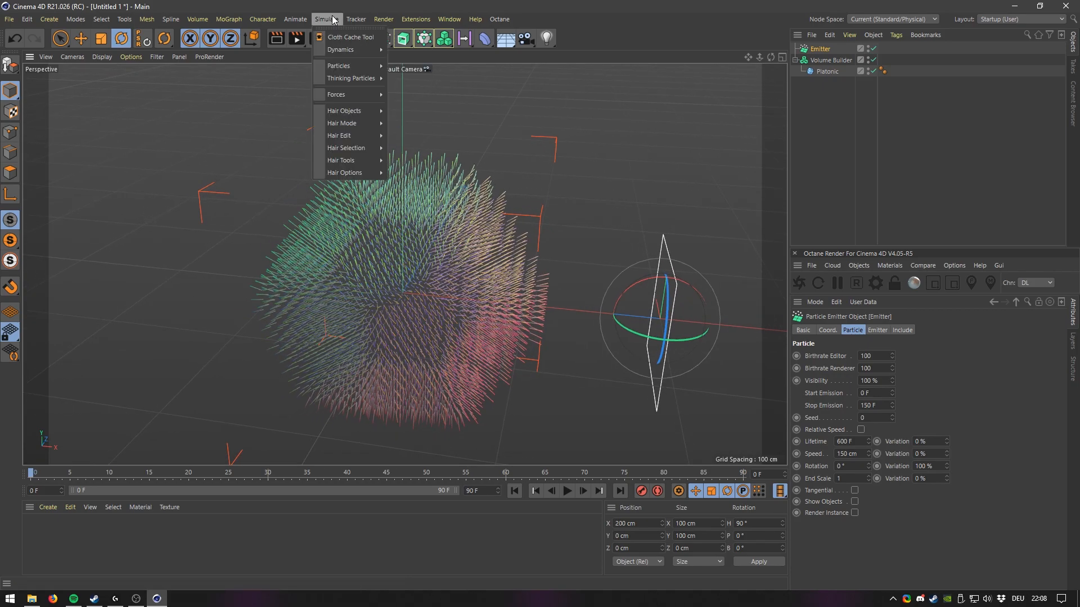
pyautogui.moveTo(360, 92)
pyautogui.click(423, 129)
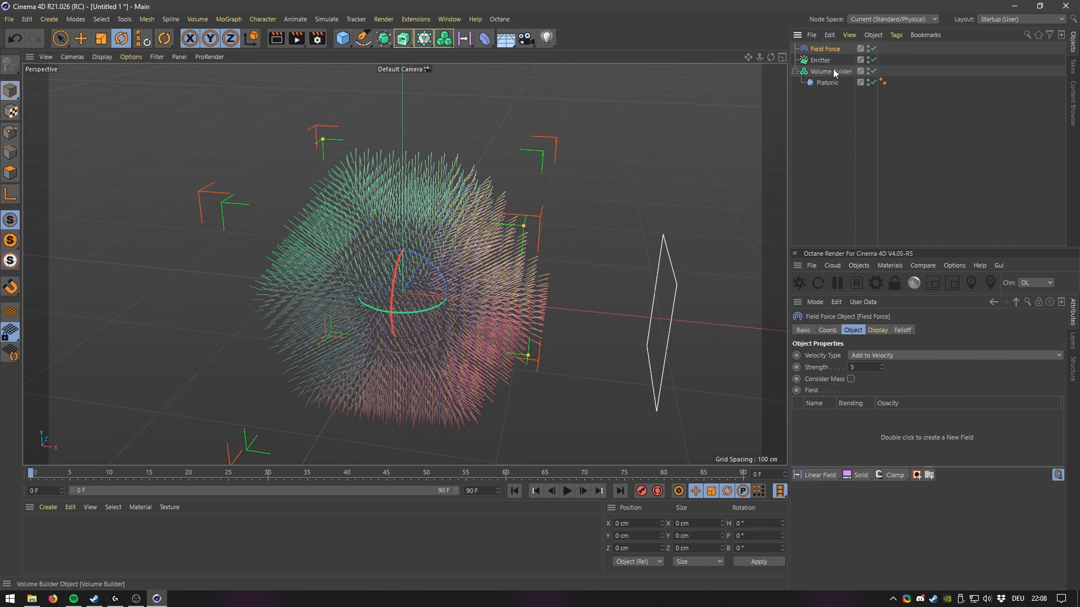
# Add the Volume Builder to the Field Force's field list as a Volume Object.
pyautogui.moveTo(911, 329); pyautogui.dragTo(830, 420)
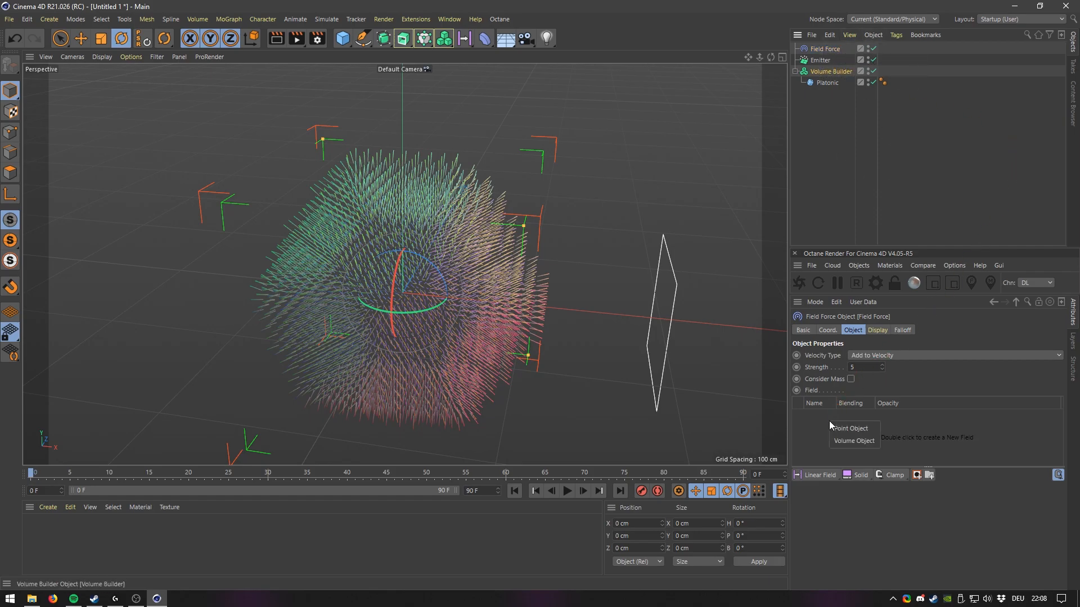
pyautogui.click(853, 440)
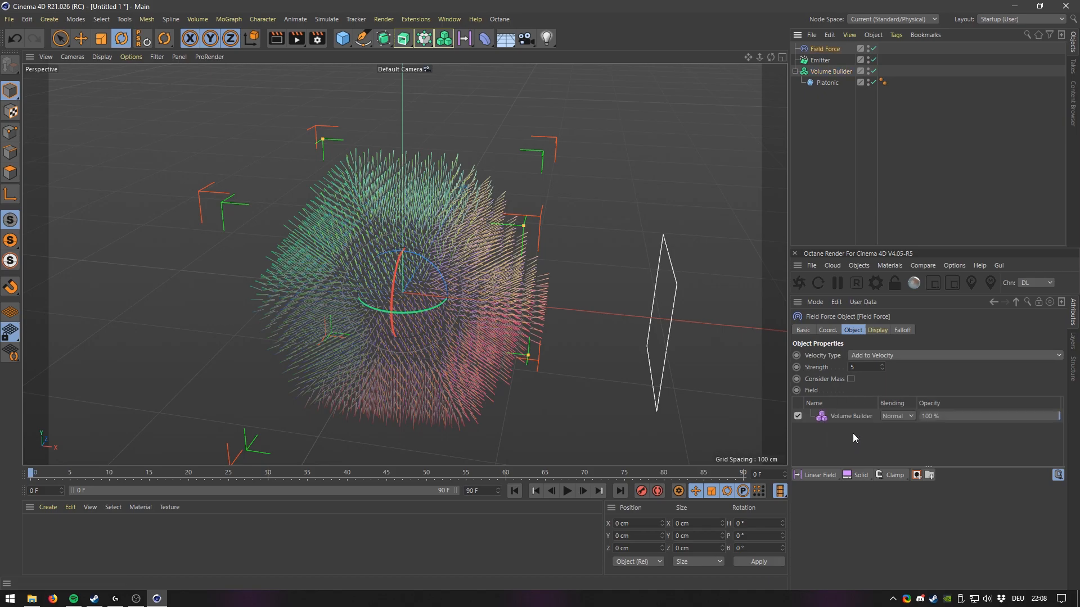
# Set the Field Force strength to 150.
pyautogui.keyDown('alt'); pyautogui.moveTo(583, 330); pyautogui.dragTo(457, 342); pyautogui.keyUp('alt')
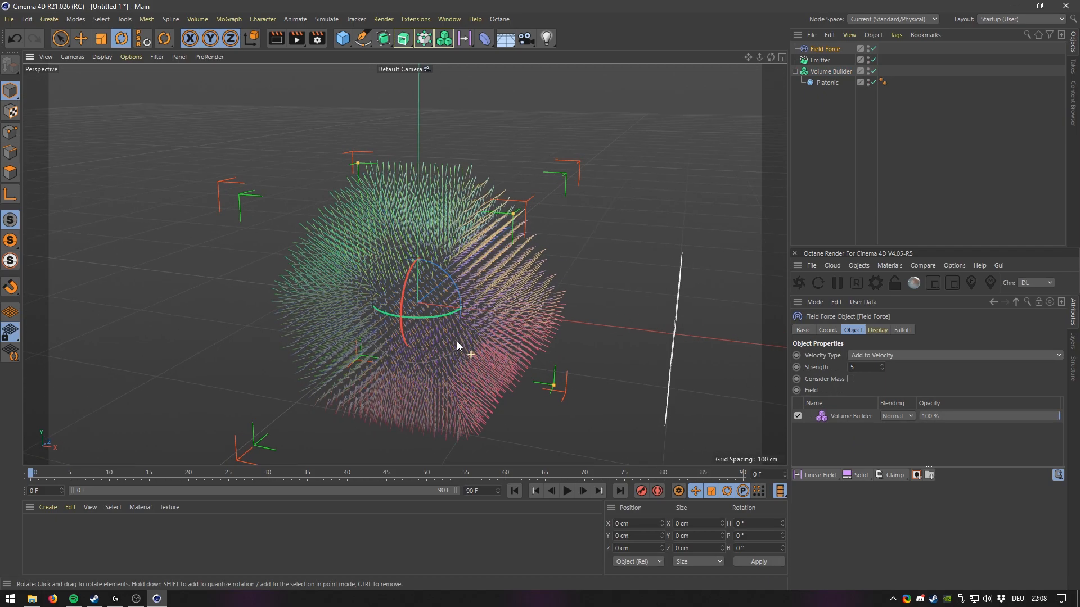
pyautogui.click(827, 72)
pyautogui.click(824, 50)
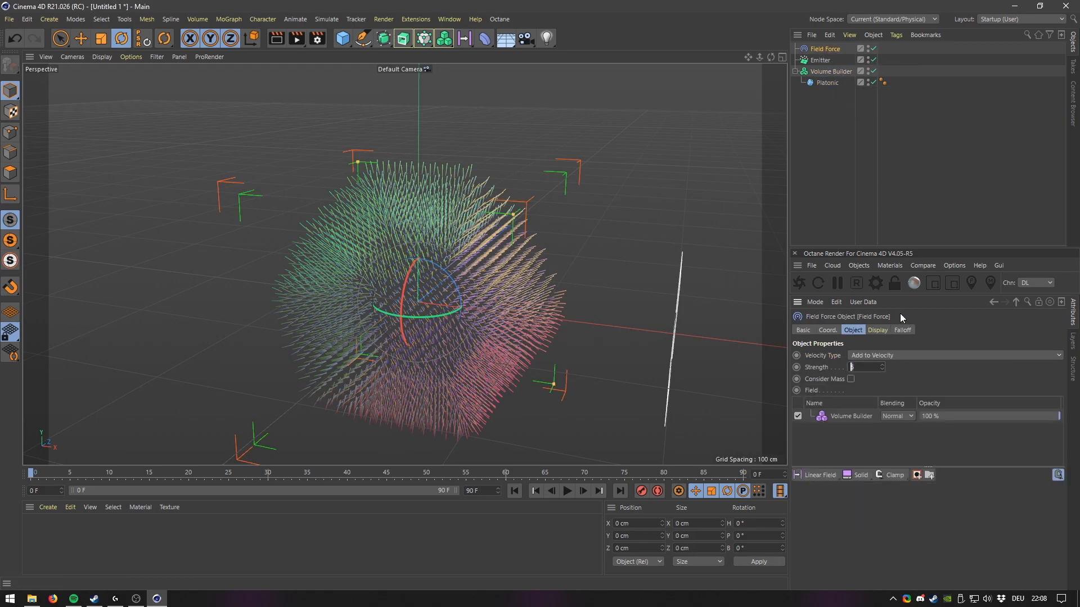
pyautogui.write('50')
pyautogui.moveTo(860, 367); pyautogui.dragTo(829, 363)
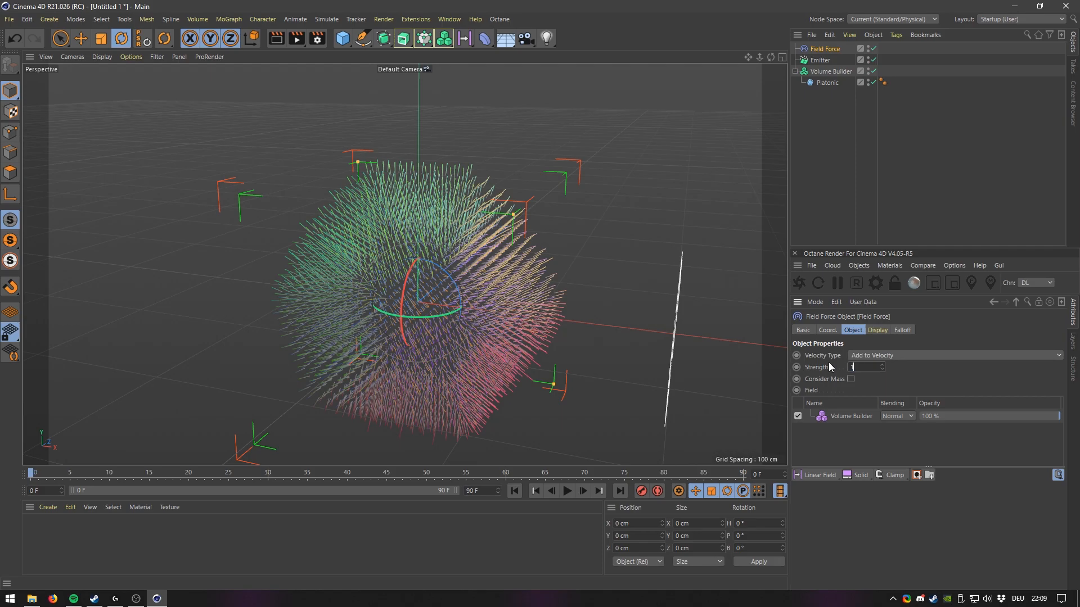
pyautogui.press('Return')
pyautogui.keyDown('alt'); pyautogui.moveTo(515, 314); pyautogui.dragTo(523, 336); pyautogui.keyUp('alt')
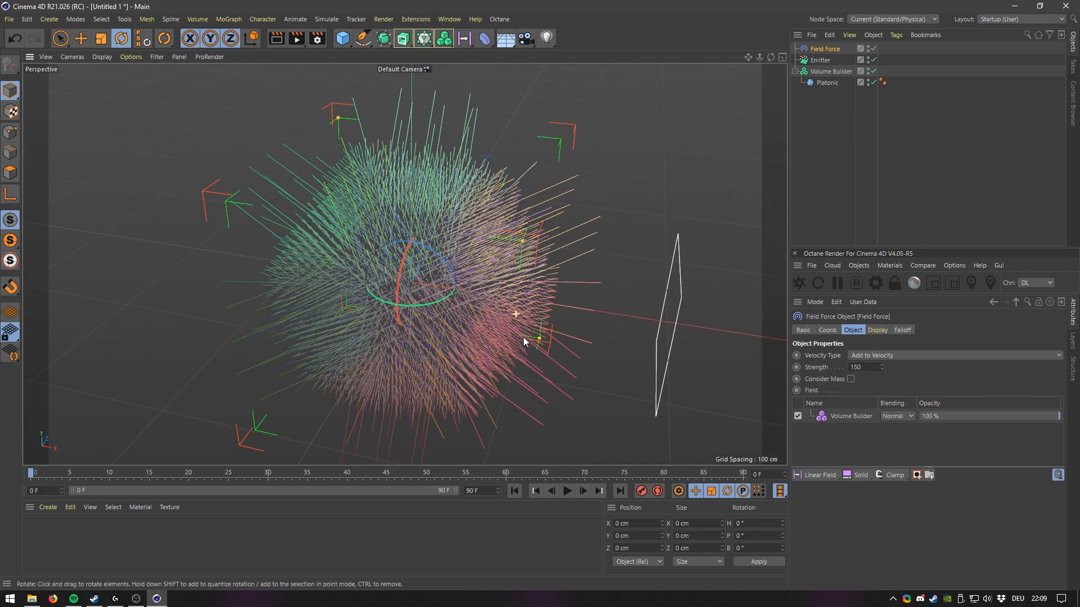
# Play the animation to preview the particles following the field.
pyautogui.click(567, 491)
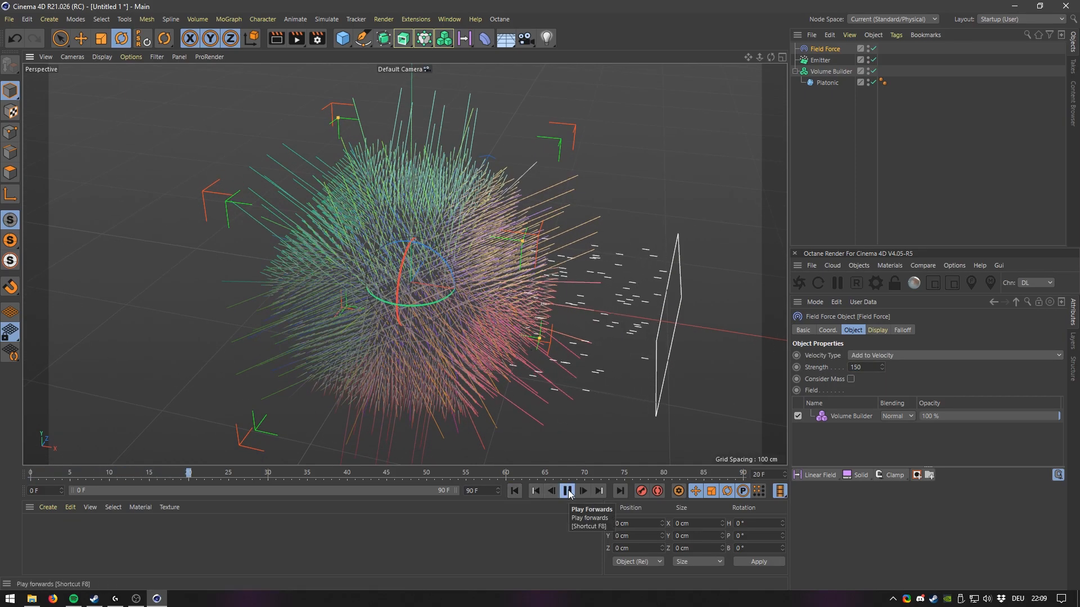
pyautogui.keyDown('alt'); pyautogui.moveTo(503, 348); pyautogui.dragTo(527, 357); pyautogui.keyUp('alt')
pyautogui.keyDown('alt'); pyautogui.moveTo(490, 321); pyautogui.dragTo(491, 318); pyautogui.keyUp('alt')
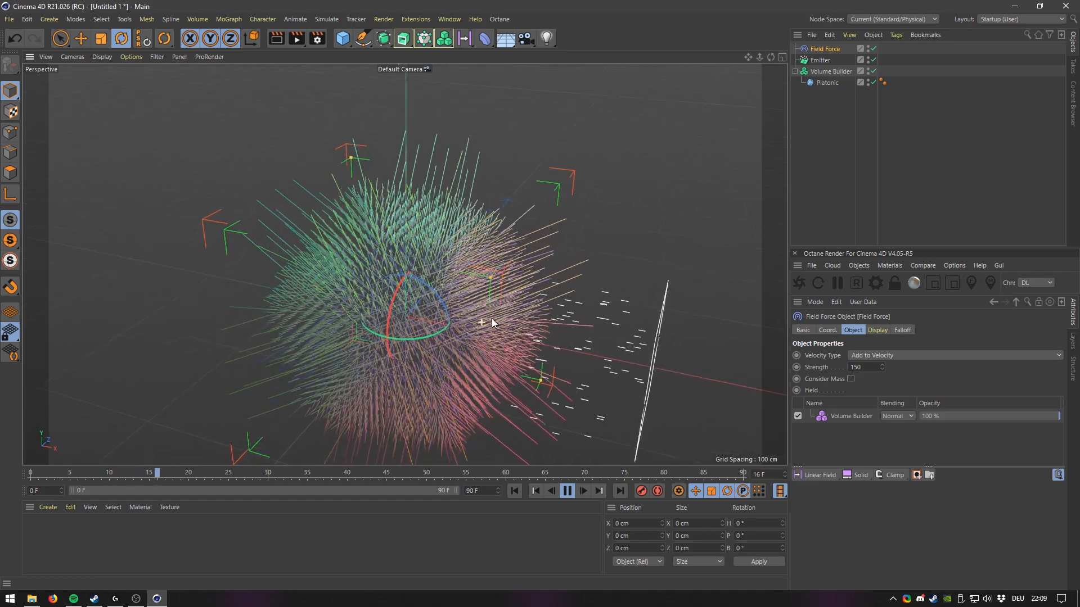
# Set the Field Force strength to 25.
pyautogui.click(856, 367)
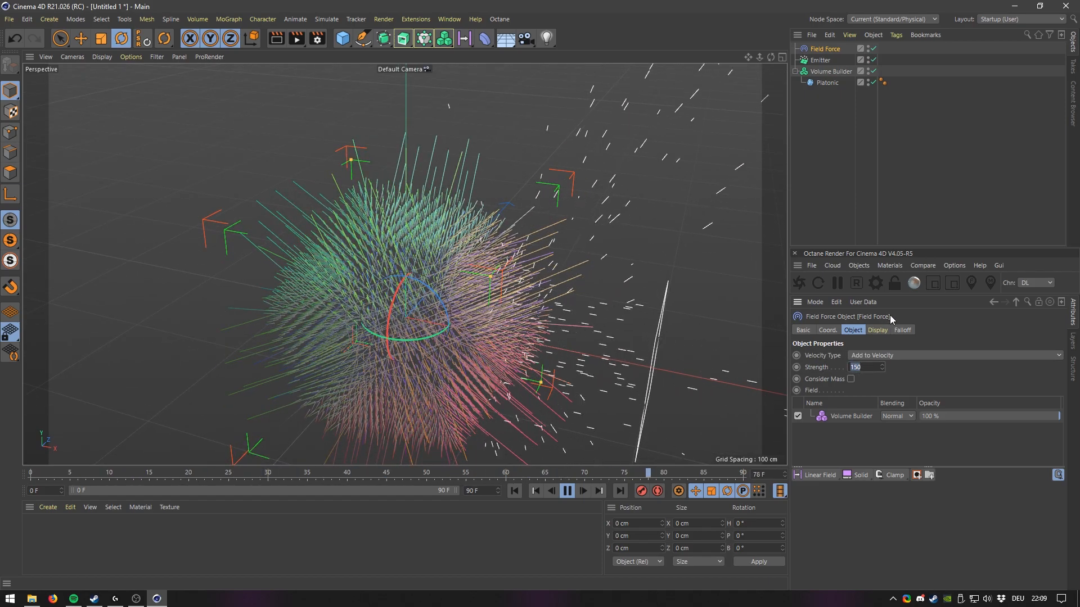
pyautogui.write('25')
pyautogui.press('Return')
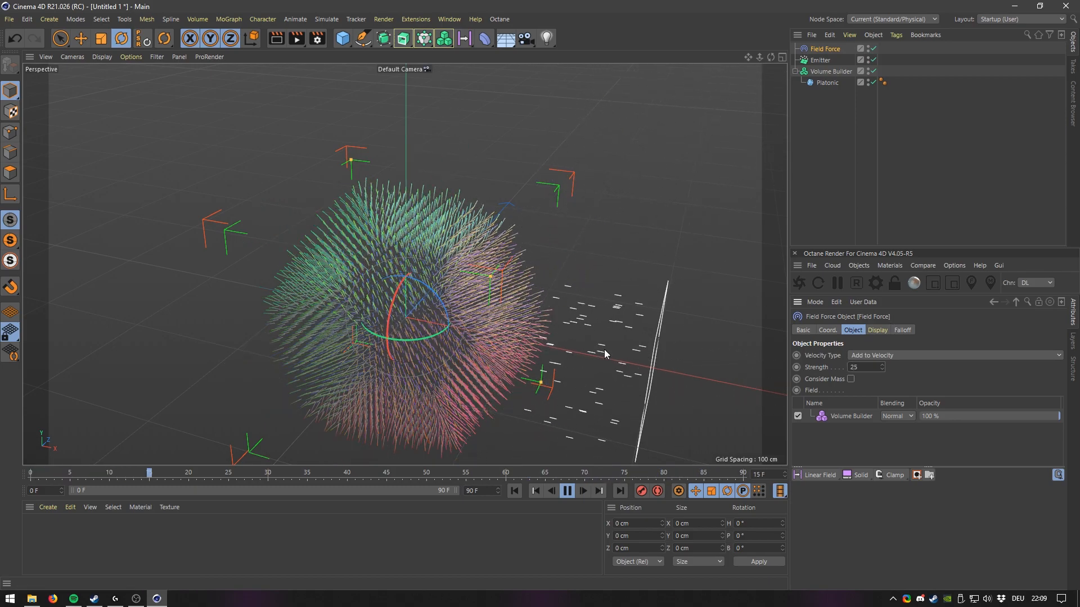
# Pause the animation and hide the Volume Builder in the viewport.
pyautogui.moveTo(536, 368)
pyautogui.keyDown('alt'); pyautogui.mouseDown()
pyautogui.moveTo(579, 330)
pyautogui.moveTo(528, 352)
pyautogui.mouseUp(); pyautogui.keyUp('alt')
pyautogui.keyDown('alt'); pyautogui.moveTo(449, 267); pyautogui.dragTo(414, 271); pyautogui.keyUp('alt')
pyautogui.keyDown('alt'); pyautogui.moveTo(415, 272); pyautogui.dragTo(452, 271, button='middle'); pyautogui.keyUp('alt')
pyautogui.scroll(3, 421, 296)
pyautogui.scroll(-1, 452, 272)
pyautogui.click(567, 491)
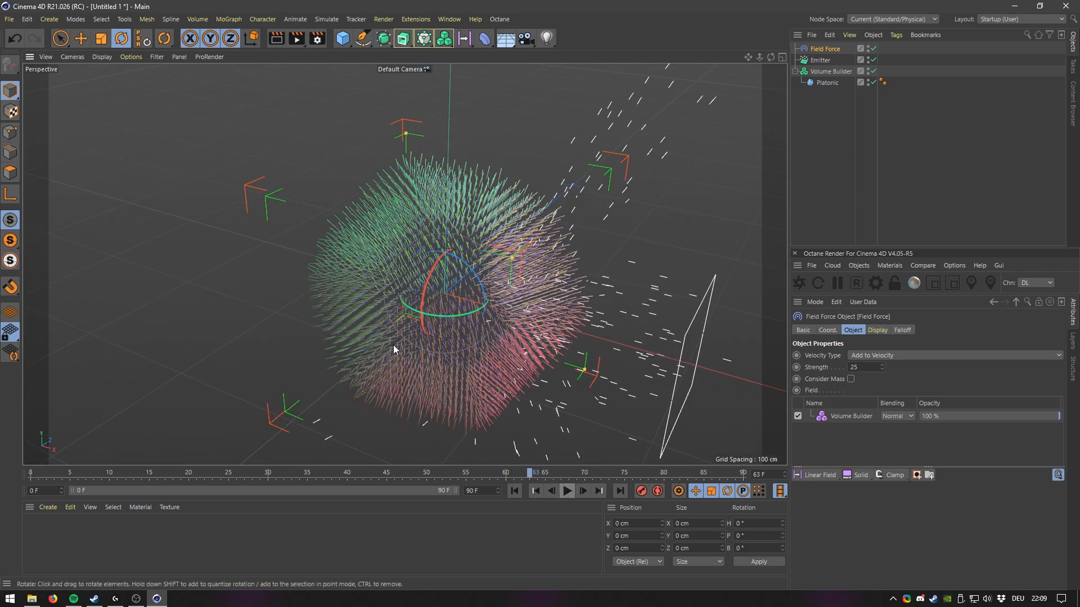
pyautogui.click(868, 70)
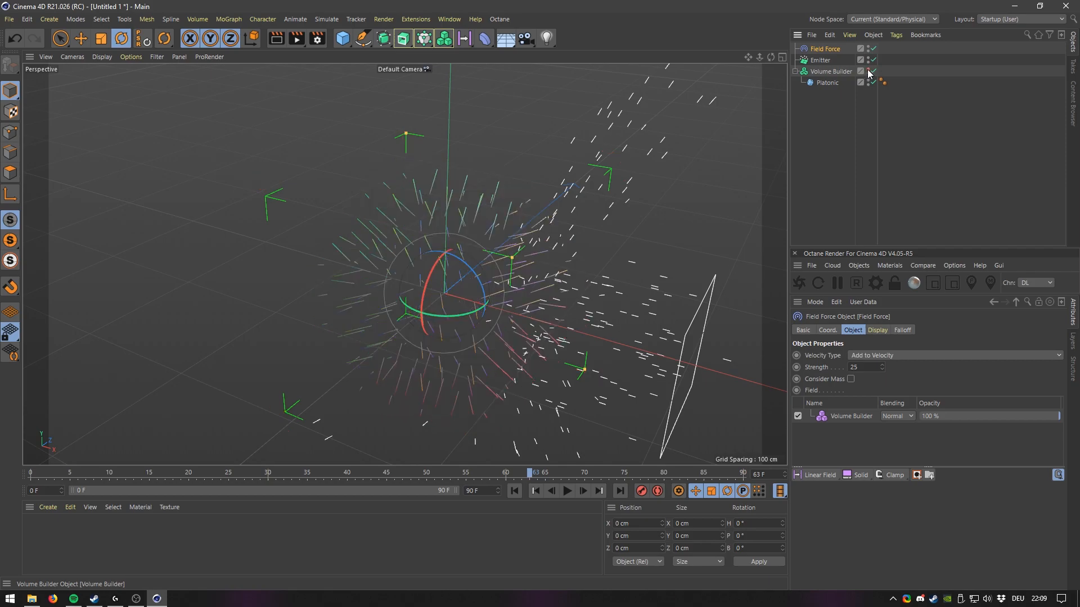
pyautogui.keyDown('alt'); pyautogui.moveTo(392, 307); pyautogui.dragTo(435, 268); pyautogui.keyUp('alt')
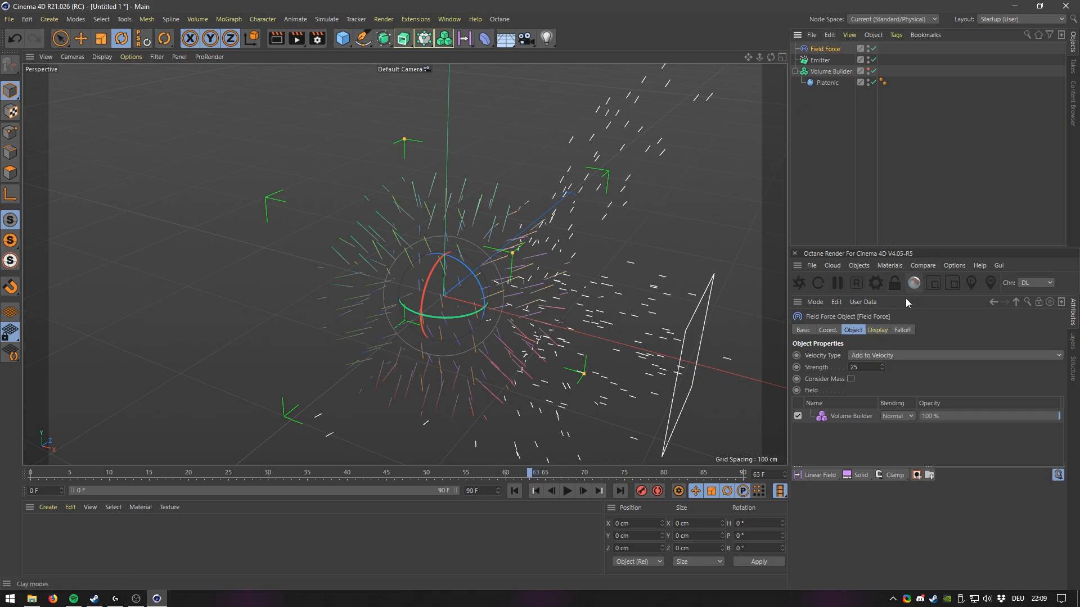
# In the Field Force display settings, set line density to 25% and turn off Display Vector Length.
pyautogui.click(882, 329)
pyautogui.moveTo(938, 385)
pyautogui.mouseDown()
pyautogui.moveTo(984, 385)
pyautogui.moveTo(949, 384)
pyautogui.mouseUp()
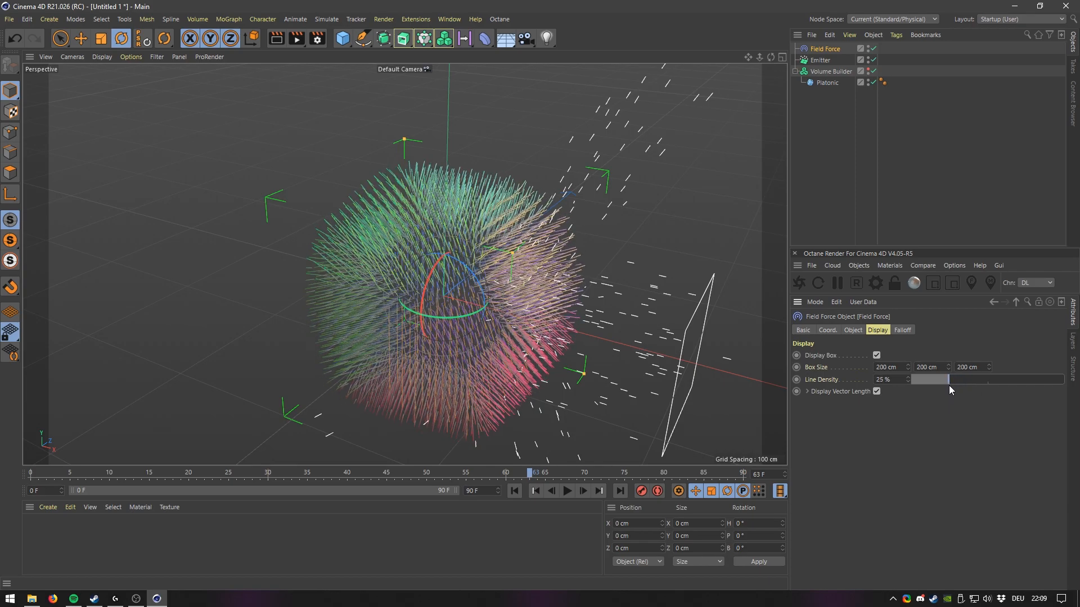
pyautogui.click(876, 393)
pyautogui.keyDown('alt'); pyautogui.moveTo(410, 222); pyautogui.dragTo(416, 285); pyautogui.keyUp('alt')
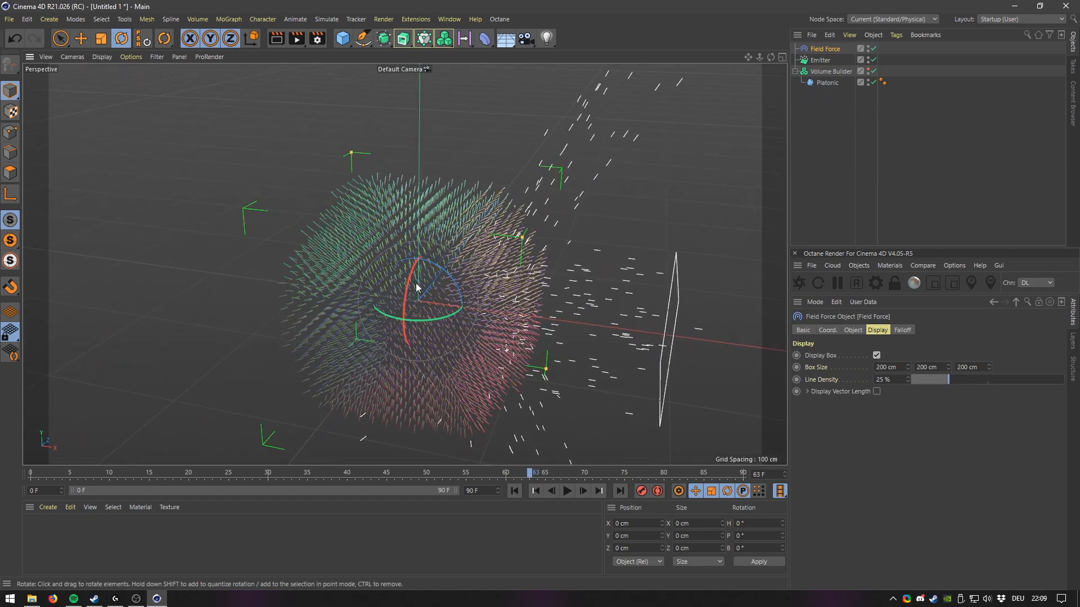
# Replay the animation from the start, toggling the Volume Builder's viewport visibility and orbiting to preview the particle motion.
pyautogui.click(514, 491)
pyautogui.click(566, 491)
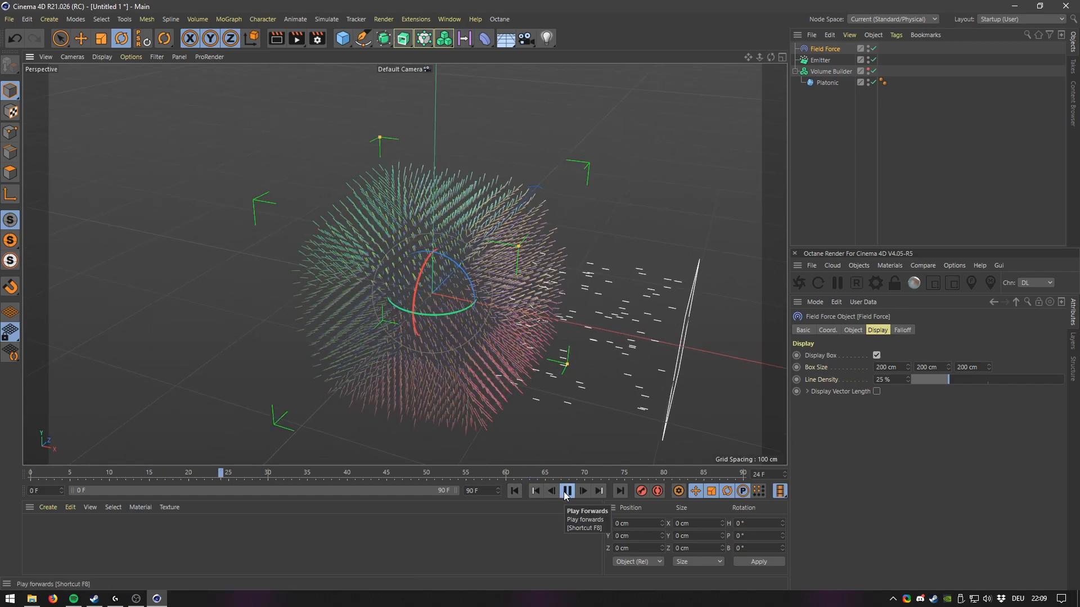
pyautogui.click(567, 491)
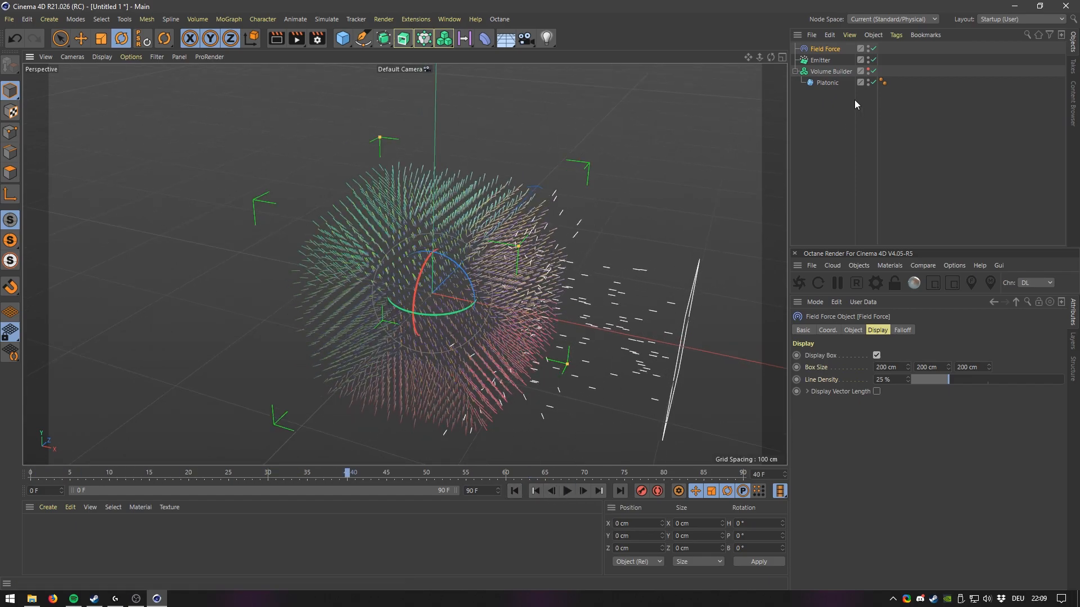
pyautogui.click(868, 70)
pyautogui.moveTo(455, 307)
pyautogui.keyDown('alt'); pyautogui.mouseDown()
pyautogui.moveTo(463, 285)
pyautogui.moveTo(446, 292)
pyautogui.mouseUp(); pyautogui.keyUp('alt')
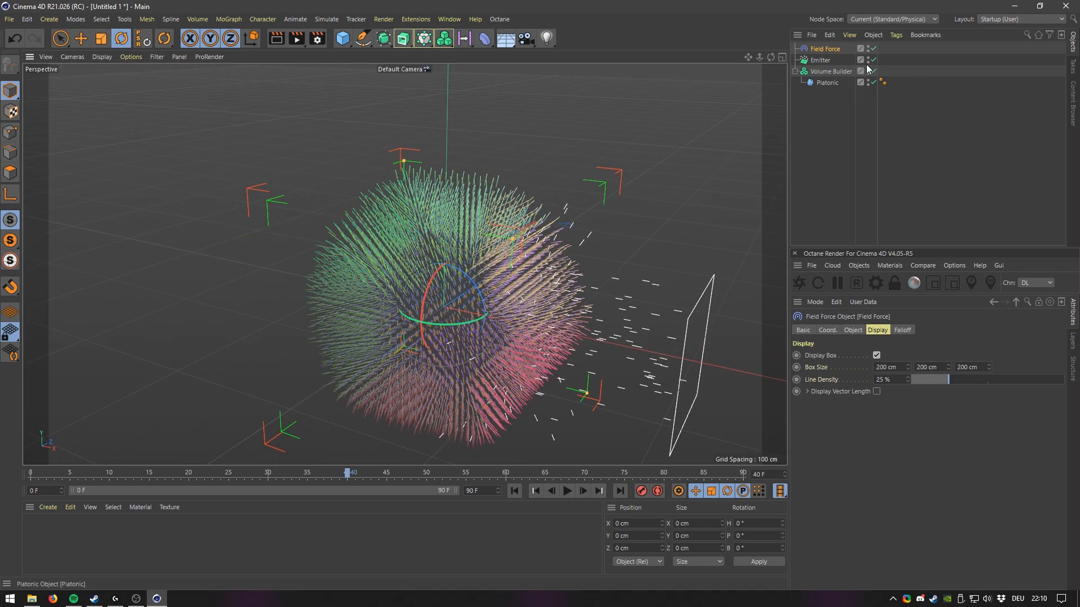
pyautogui.doubleClick(868, 70)
pyautogui.scroll(-1, 504, 248)
pyautogui.keyDown('alt'); pyautogui.moveTo(503, 251); pyautogui.dragTo(499, 288); pyautogui.keyUp('alt')
pyautogui.click(567, 491)
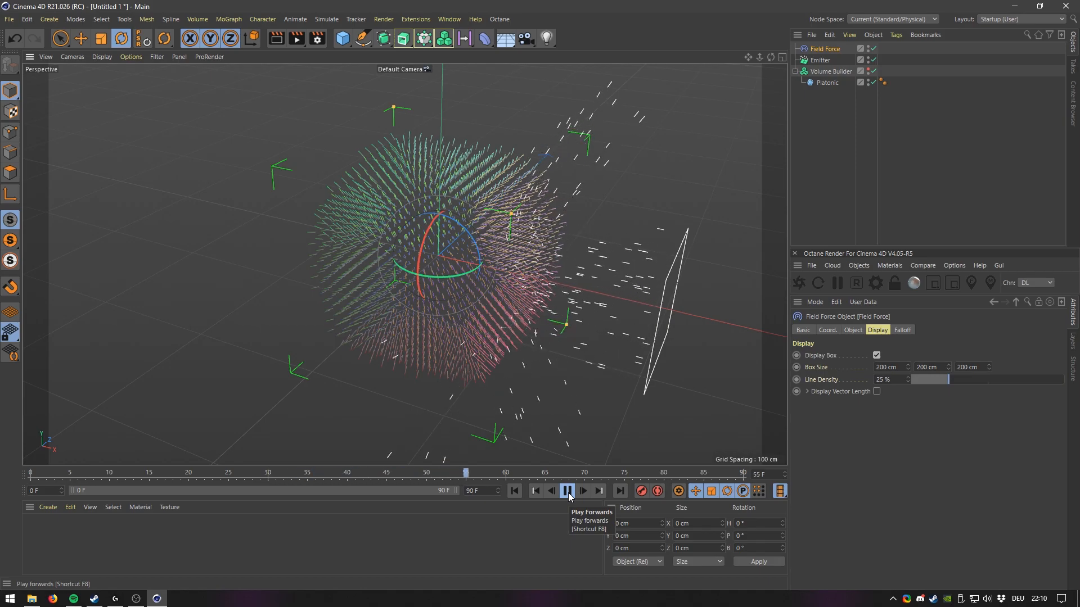
pyautogui.click(567, 492)
pyautogui.keyDown('alt'); pyautogui.moveTo(591, 416); pyautogui.dragTo(486, 293); pyautogui.keyUp('alt')
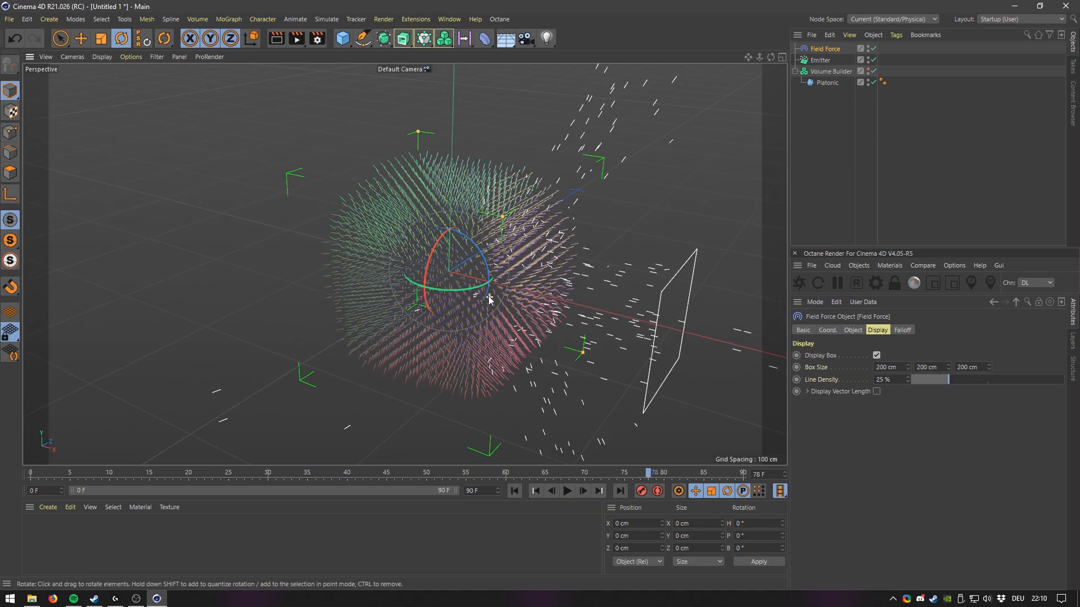
# Add a Random Field and place it inside the Volume Builder as a child.
pyautogui.click(832, 71)
pyautogui.moveTo(464, 39); pyautogui.dragTo(646, 55)
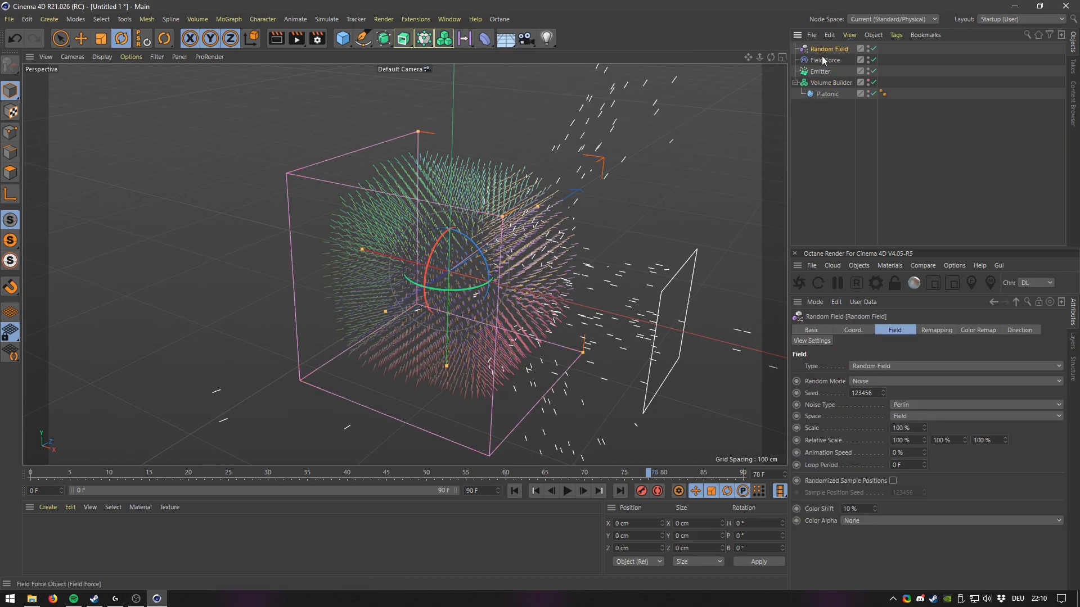
pyautogui.click(821, 59)
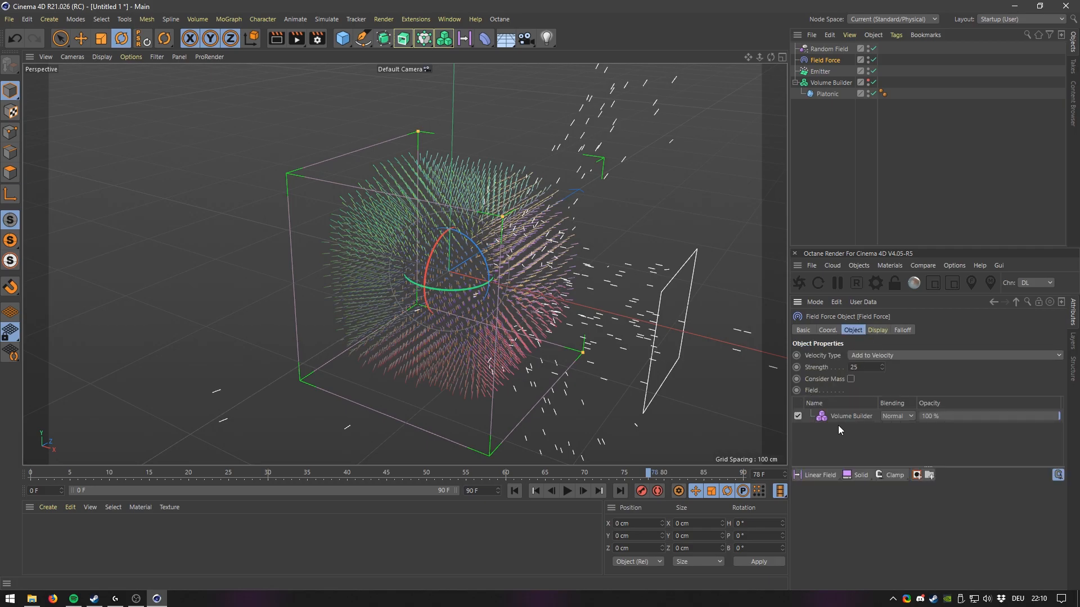
pyautogui.click(824, 82)
pyautogui.moveTo(827, 85); pyautogui.dragTo(831, 82)
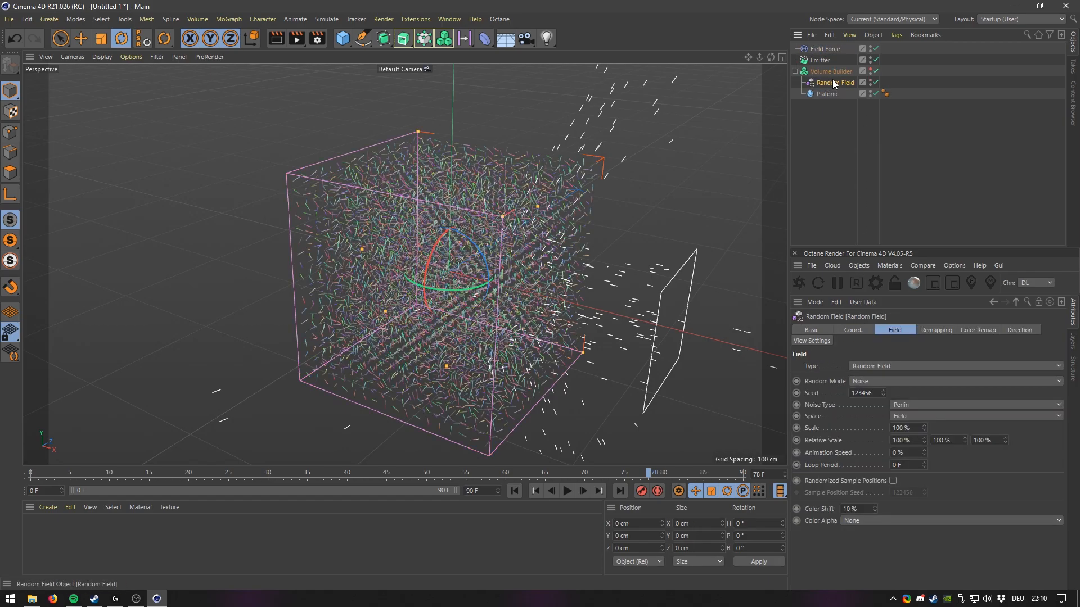
# Set the Volume Builder's creation space to Objects Below.
pyautogui.click(823, 68)
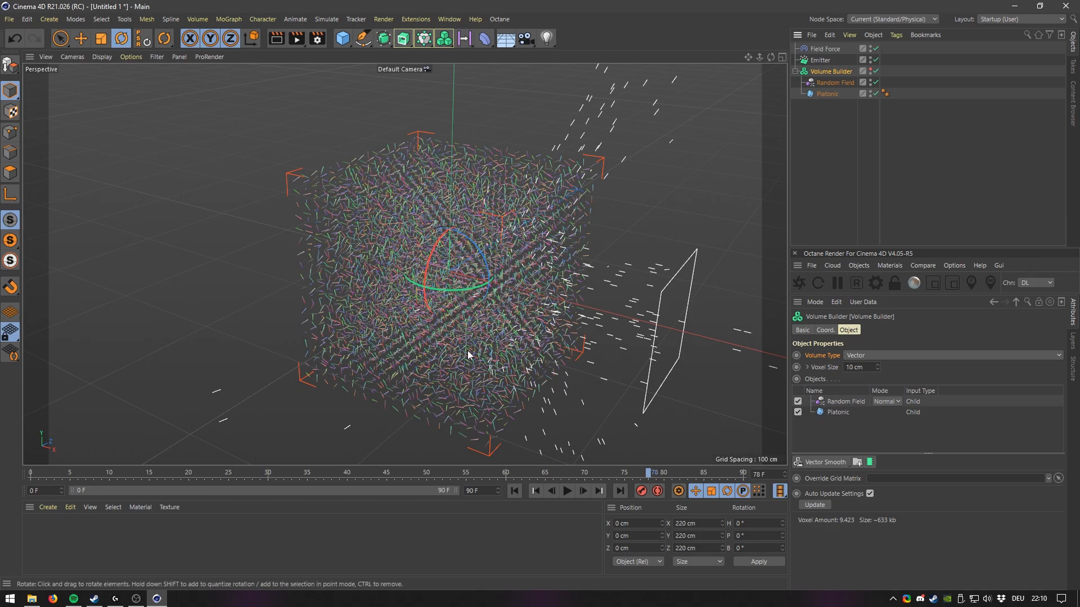
pyautogui.moveTo(423, 307)
pyautogui.keyDown('alt'); pyautogui.mouseDown()
pyautogui.moveTo(450, 305)
pyautogui.moveTo(434, 321)
pyautogui.mouseUp(); pyautogui.keyUp('alt')
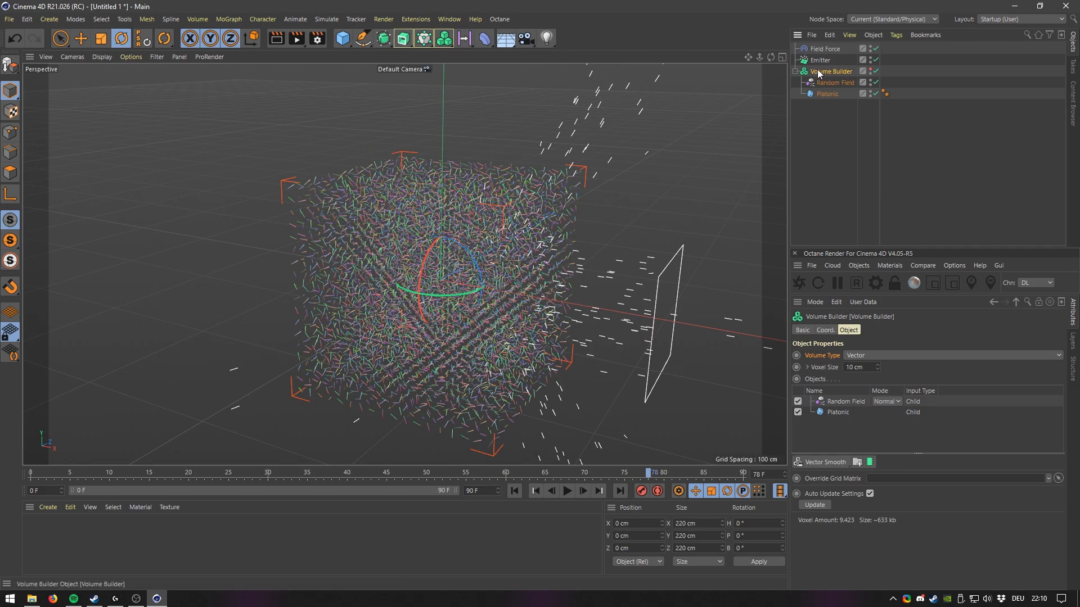
pyautogui.click(850, 401)
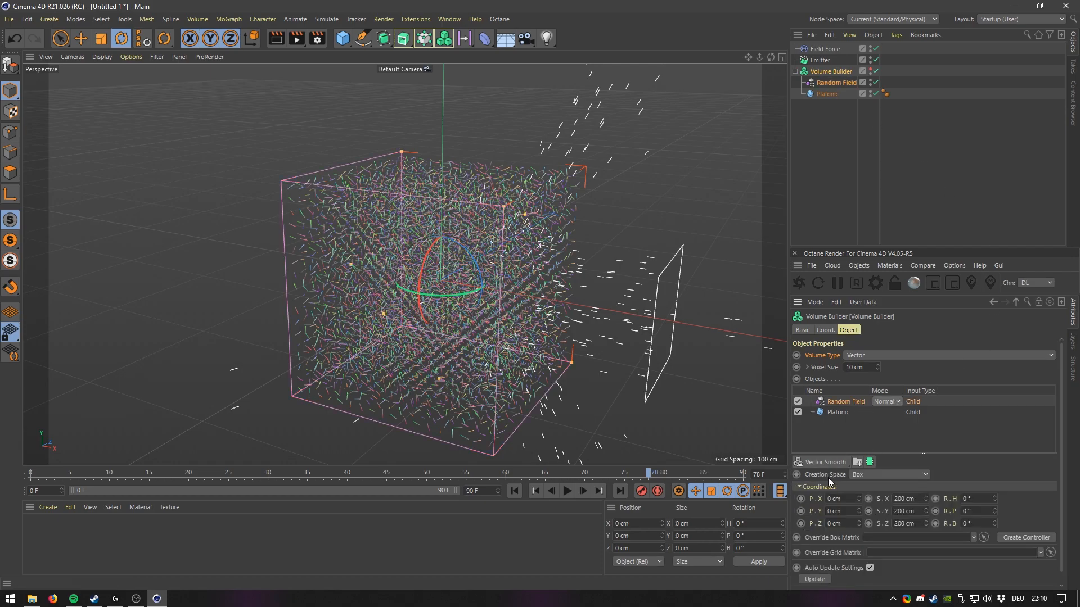
pyautogui.click(859, 477)
pyautogui.click(882, 493)
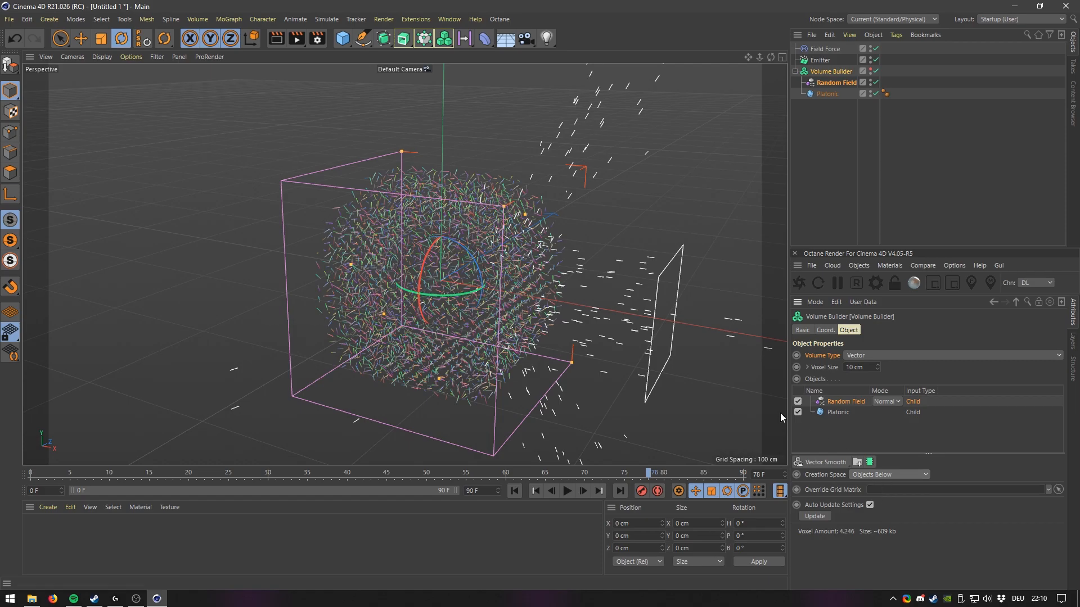
# Orbit the view and compare the vector field with the Platonic input disabled and re-enabled.
pyautogui.keyDown('alt'); pyautogui.moveTo(476, 270); pyautogui.dragTo(460, 295); pyautogui.keyUp('alt')
pyautogui.keyDown('alt'); pyautogui.moveTo(469, 276); pyautogui.dragTo(470, 292, button='middle'); pyautogui.keyUp('alt')
pyautogui.keyDown('alt'); pyautogui.moveTo(466, 295); pyautogui.dragTo(472, 274, button='right'); pyautogui.keyUp('alt')
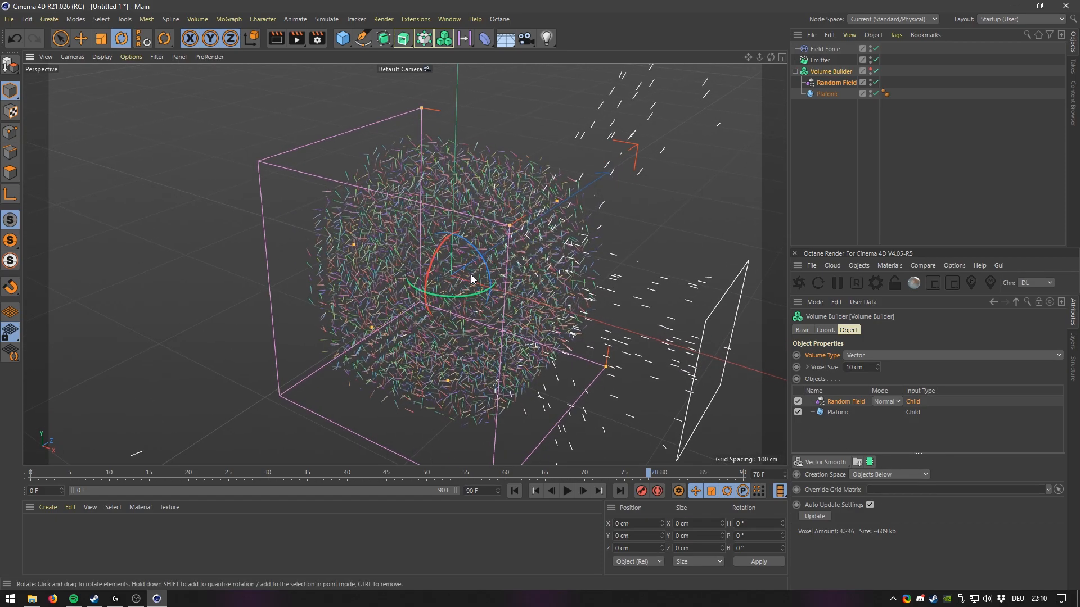
pyautogui.click(836, 97)
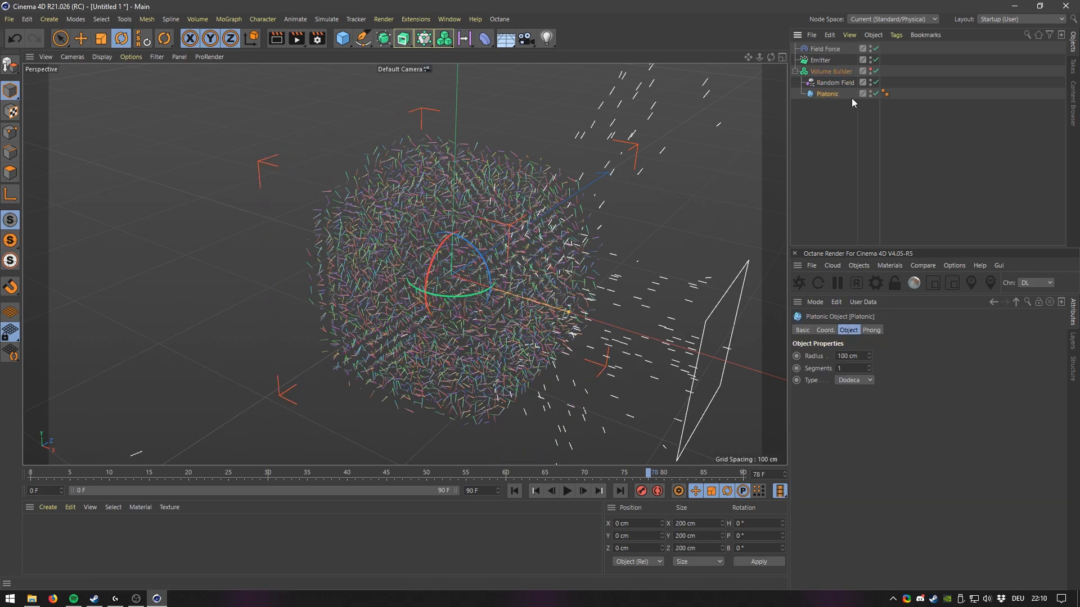
pyautogui.click(830, 72)
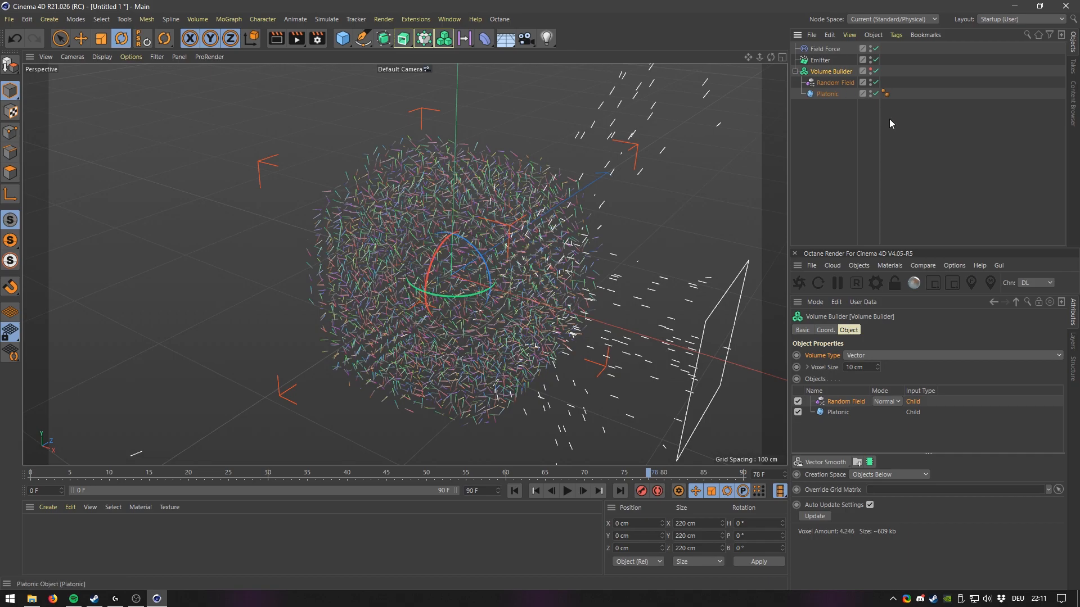
pyautogui.click(798, 413)
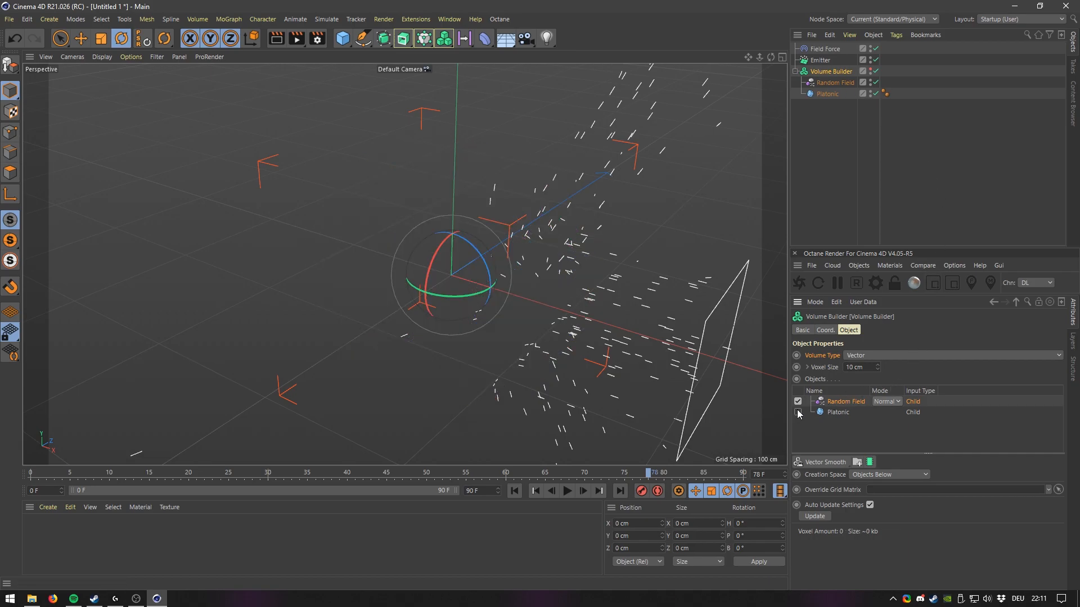
pyautogui.click(798, 413)
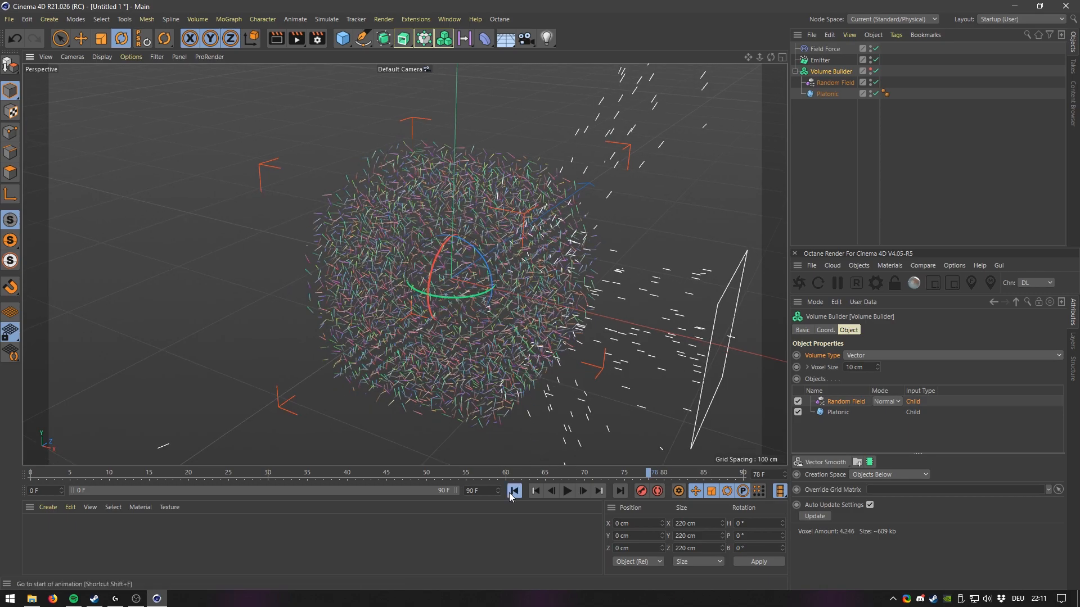
# Play the animation briefly while orbiting to preview the particles.
pyautogui.click(567, 491)
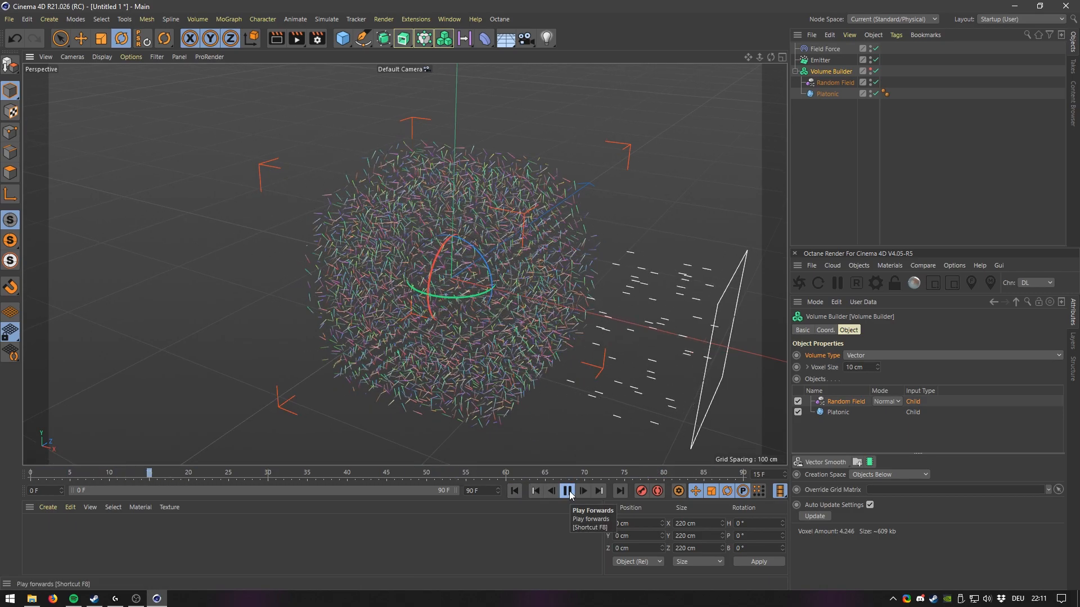
pyautogui.keyDown('alt'); pyautogui.moveTo(390, 319); pyautogui.dragTo(405, 348); pyautogui.keyUp('alt')
pyautogui.click(567, 490)
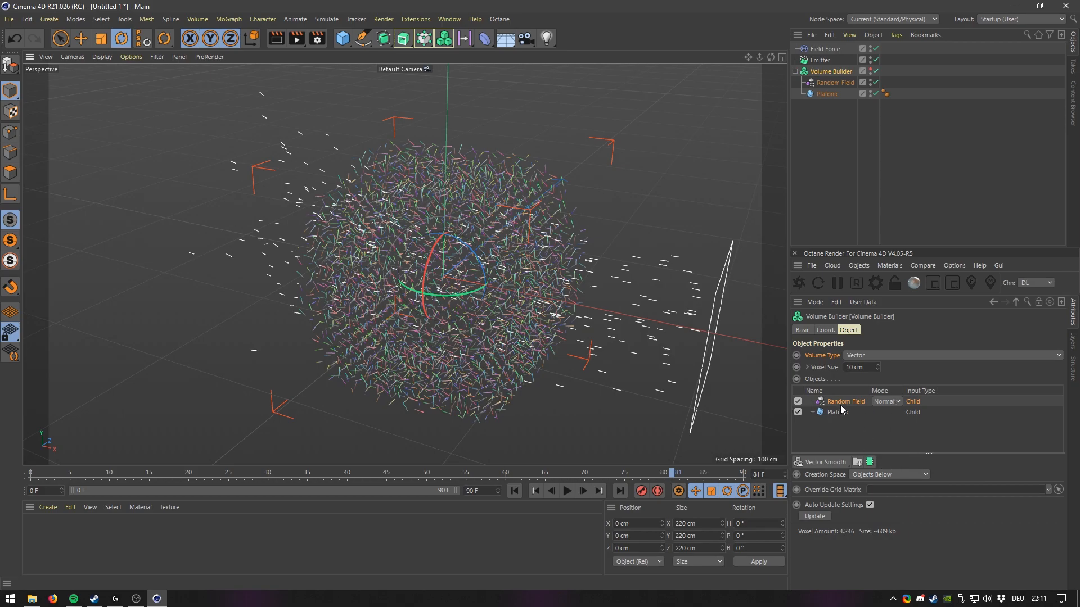
# Set the Random Field's mode in the Volume Builder to Cross and play the animation to preview it.
pyautogui.click(884, 402)
pyautogui.click(892, 451)
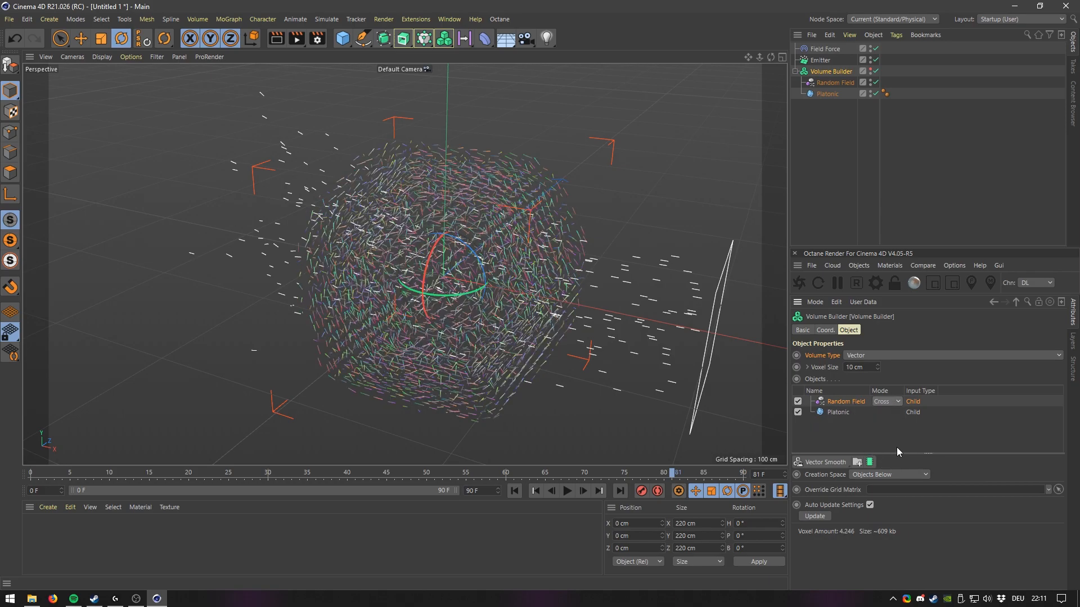
pyautogui.keyDown('alt'); pyautogui.moveTo(564, 316); pyautogui.dragTo(550, 286); pyautogui.keyUp('alt')
pyautogui.keyDown('alt'); pyautogui.moveTo(551, 289); pyautogui.dragTo(568, 196, button='right'); pyautogui.keyUp('alt')
pyautogui.keyDown('alt'); pyautogui.moveTo(567, 200); pyautogui.dragTo(451, 223); pyautogui.keyUp('alt')
pyautogui.keyDown('alt'); pyautogui.moveTo(447, 159); pyautogui.dragTo(487, 388); pyautogui.keyUp('alt')
pyautogui.click(567, 491)
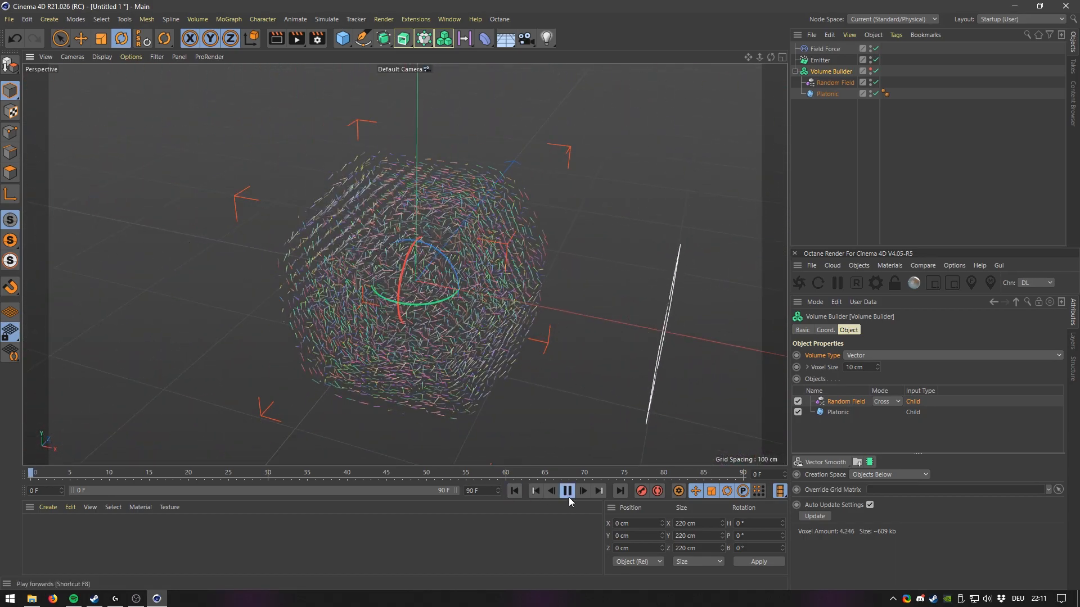
pyautogui.keyDown('alt'); pyautogui.moveTo(489, 358); pyautogui.dragTo(502, 382); pyautogui.keyUp('alt')
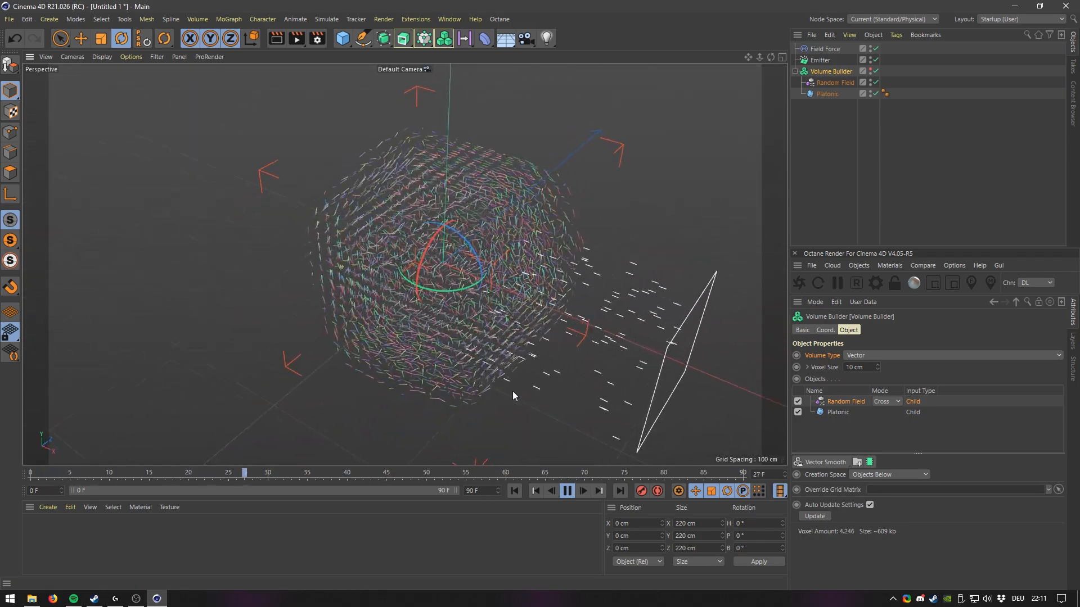
pyautogui.click(568, 492)
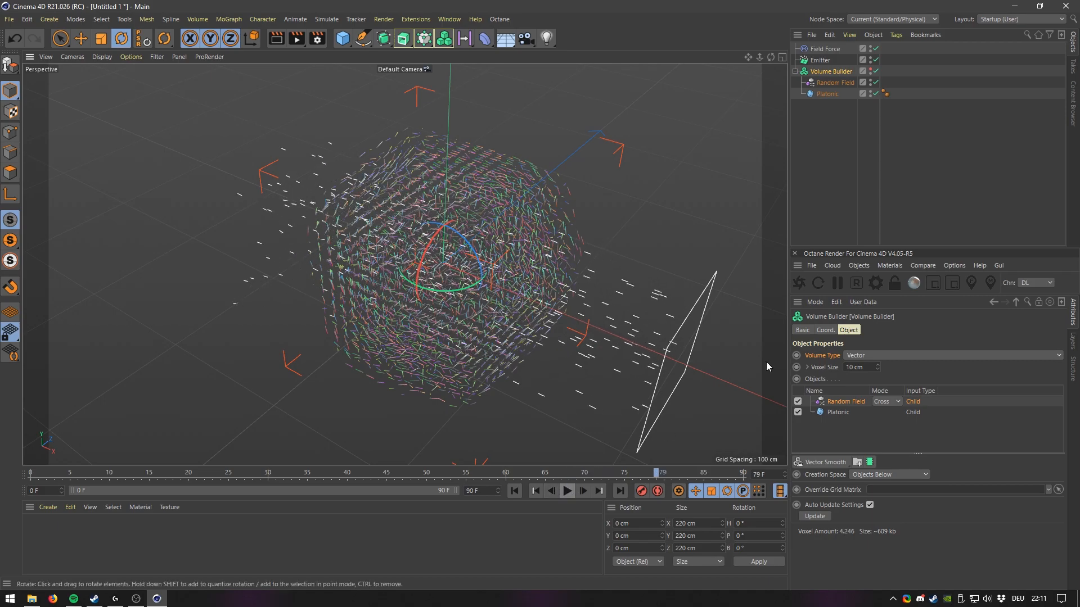
# Try setting the Field Force velocity type to Set Absolute Velocity and rewind the animation.
pyautogui.click(821, 49)
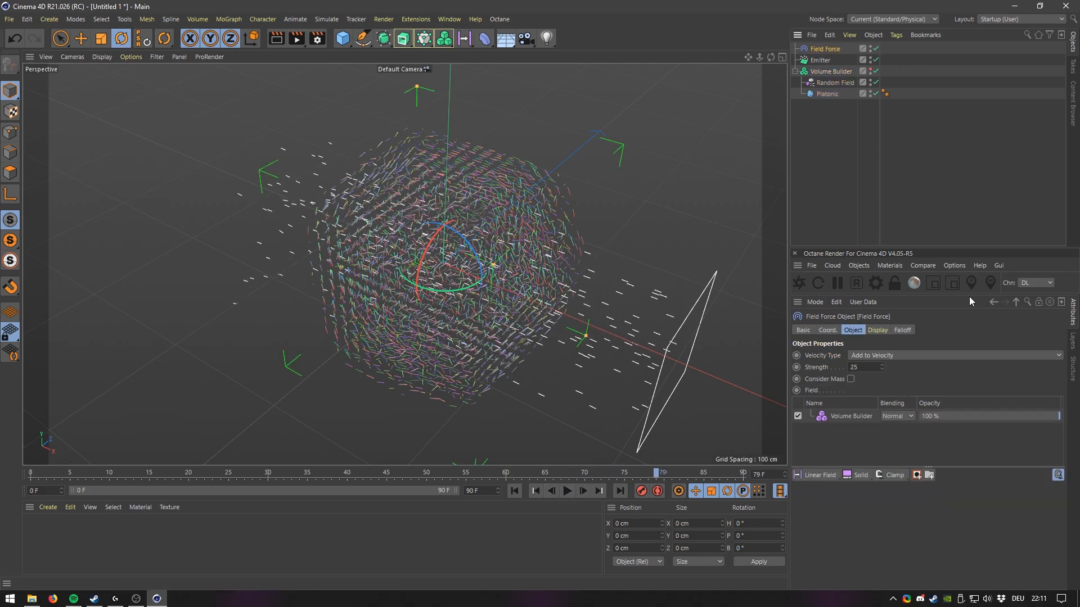
pyautogui.click(871, 357)
pyautogui.click(889, 380)
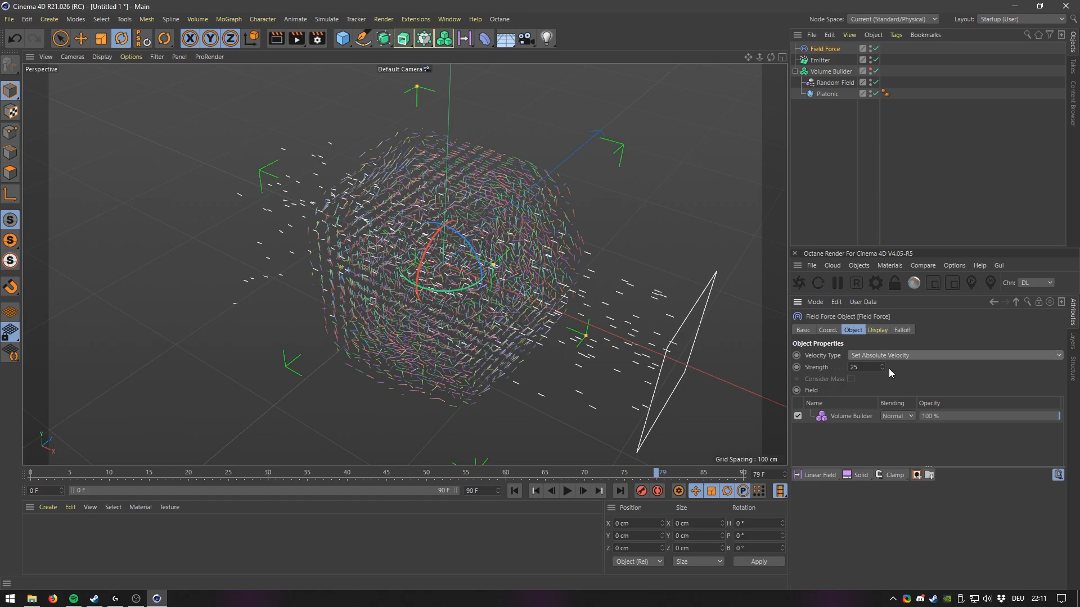
pyautogui.click(514, 491)
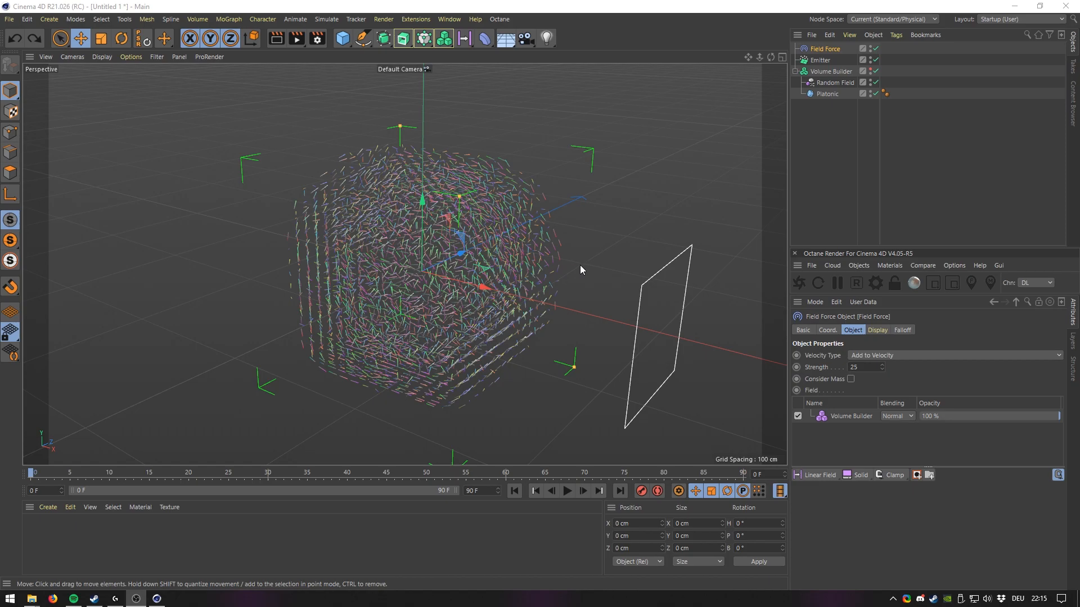
pyautogui.keyDown('alt'); pyautogui.moveTo(474, 260); pyautogui.dragTo(491, 269); pyautogui.keyUp('alt')
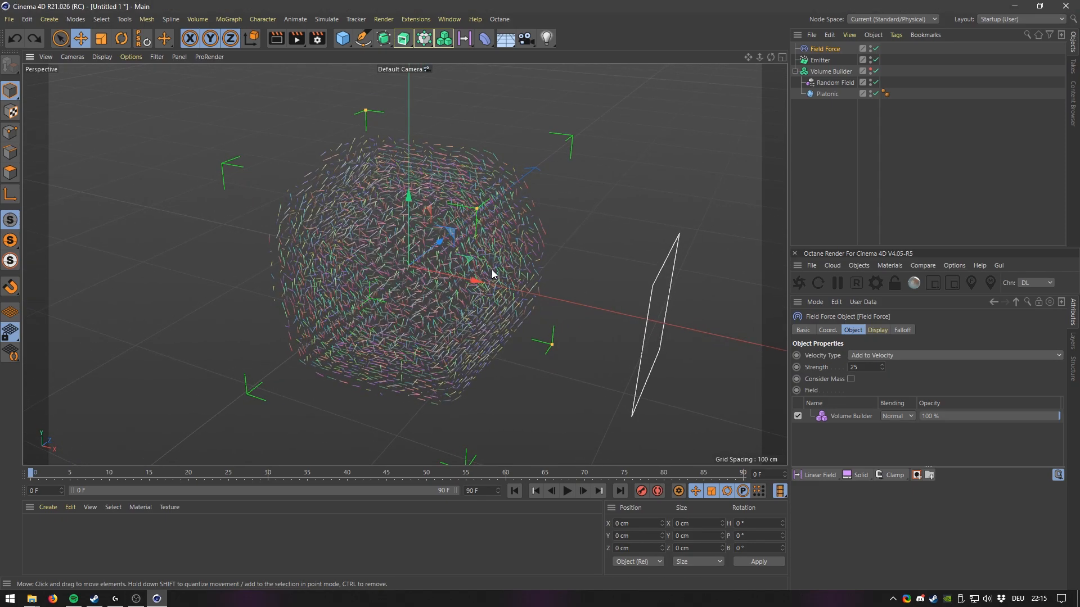
# Set the Field Force velocity type to Set Absolute Velocity and play the animation to preview it.
pyautogui.click(823, 48)
pyautogui.click(871, 356)
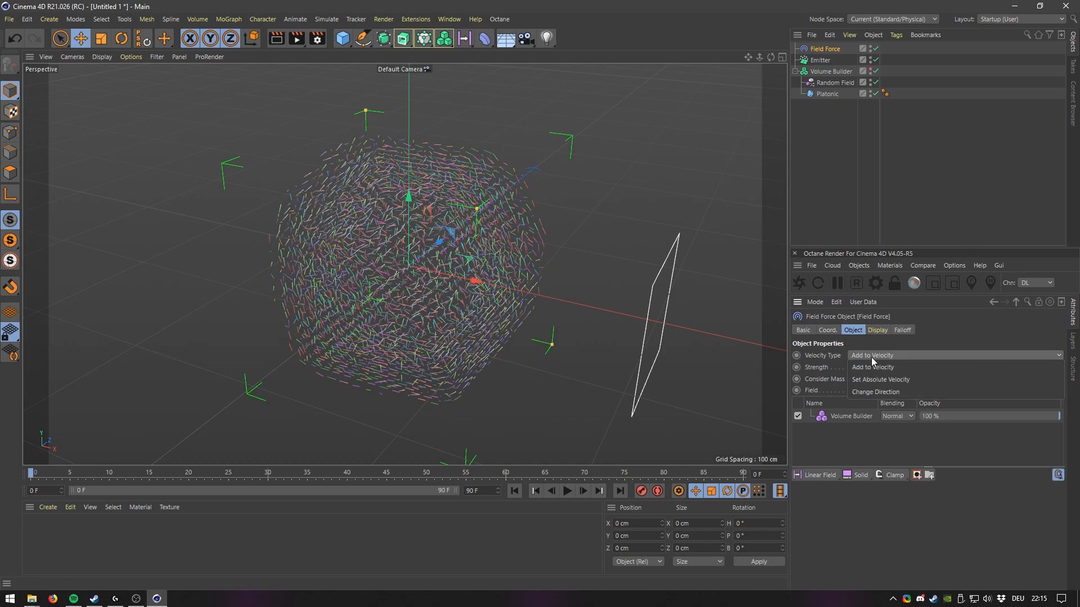
pyautogui.click(880, 379)
pyautogui.click(567, 491)
pyautogui.keyDown('alt'); pyautogui.moveTo(663, 352); pyautogui.dragTo(634, 308); pyautogui.keyUp('alt')
pyautogui.click(567, 491)
pyautogui.click(515, 491)
pyautogui.moveTo(518, 311)
pyautogui.keyDown('alt'); pyautogui.mouseDown()
pyautogui.moveTo(506, 307)
pyautogui.moveTo(515, 314)
pyautogui.mouseUp(); pyautogui.keyUp('alt')
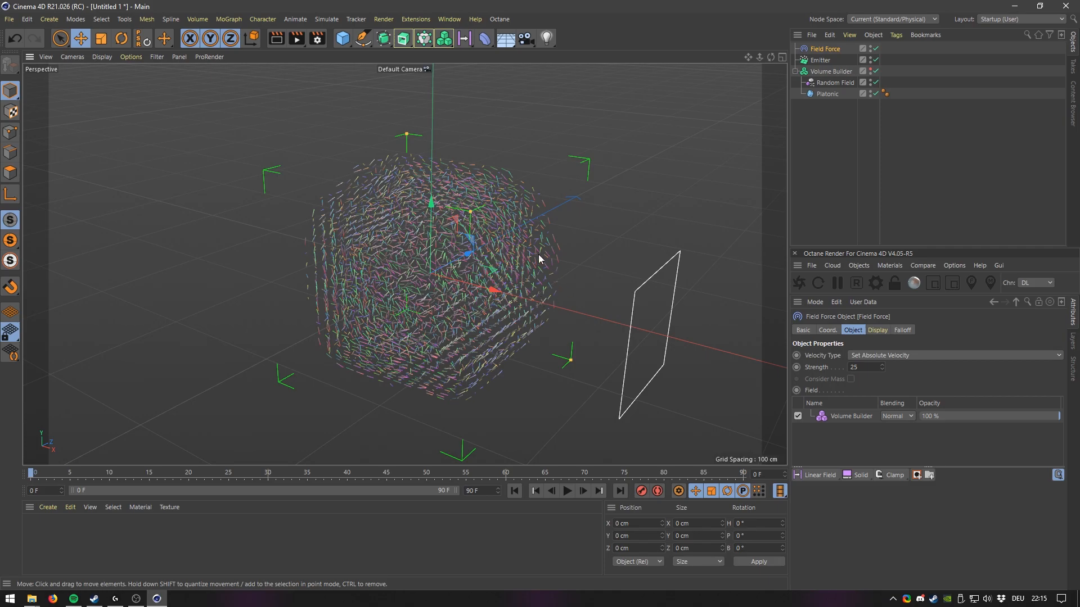
pyautogui.moveTo(552, 236)
pyautogui.keyDown('alt'); pyautogui.mouseDown()
pyautogui.moveTo(557, 248)
pyautogui.moveTo(544, 239)
pyautogui.mouseUp(); pyautogui.keyUp('alt')
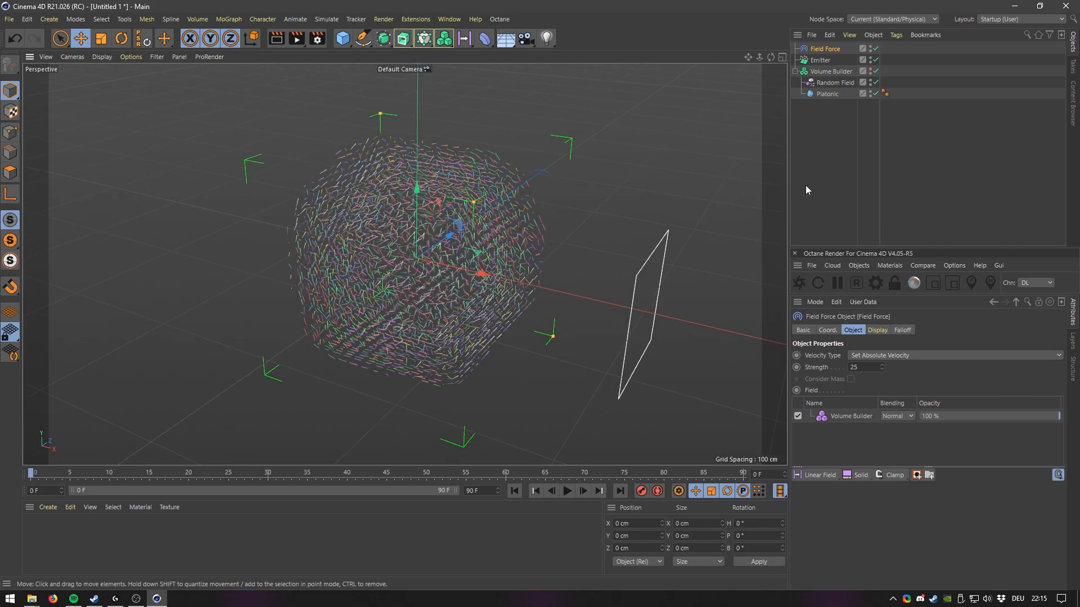
# Delete the Emitter and add a Matrix object to the scene.
pyautogui.click(827, 56)
pyautogui.press('Delete')
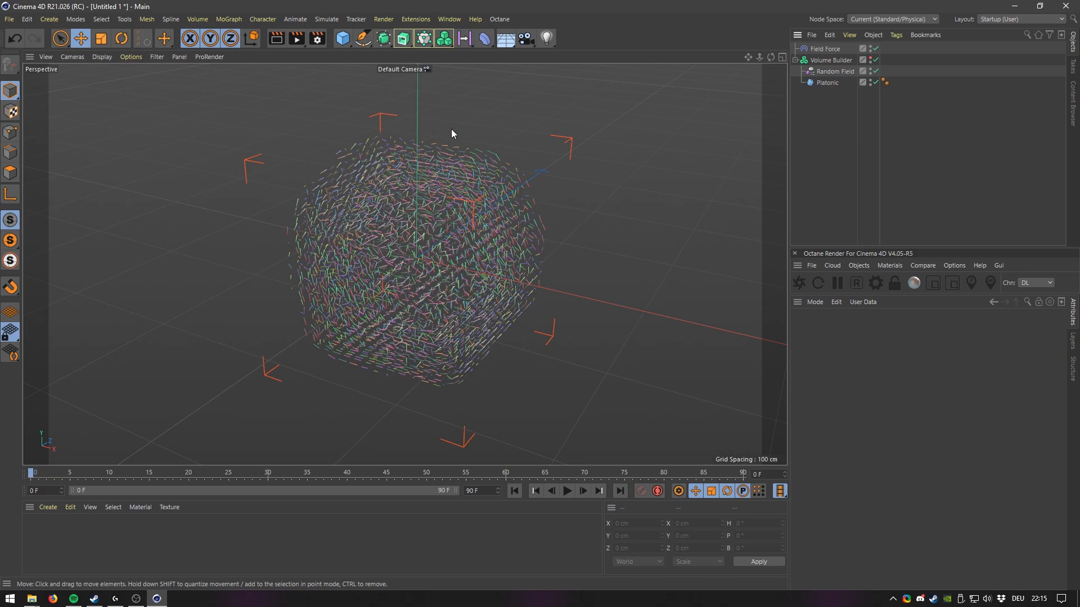
pyautogui.moveTo(424, 39); pyautogui.dragTo(549, 54)
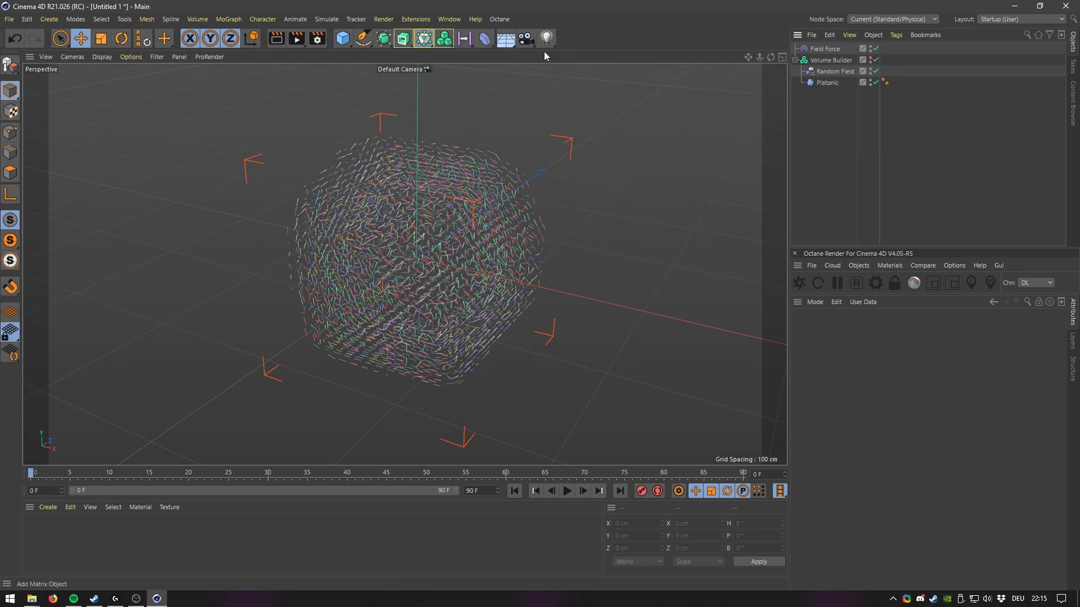
pyautogui.keyDown('alt'); pyautogui.moveTo(420, 184); pyautogui.dragTo(427, 147); pyautogui.keyUp('alt')
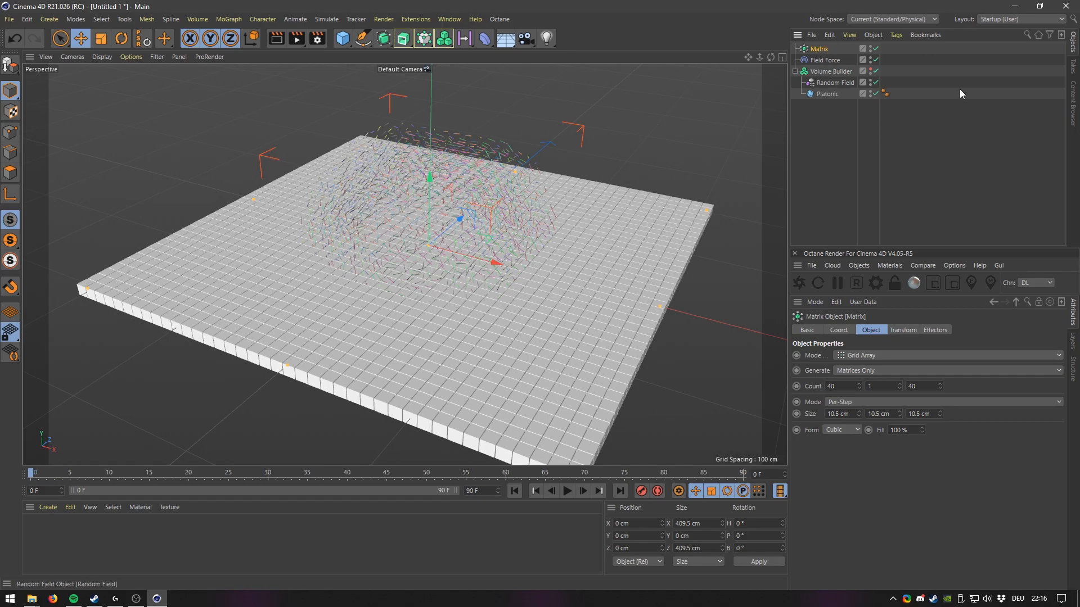
# Set the Matrix mode to Object and assign the Platonic as its source object.
pyautogui.click(850, 356)
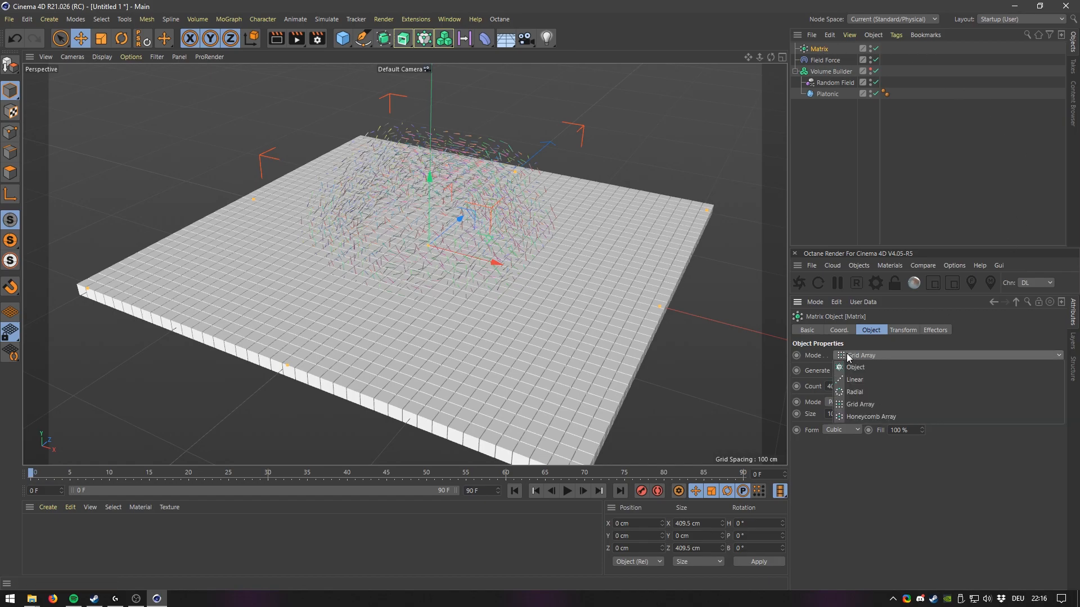
pyautogui.click(860, 367)
pyautogui.moveTo(833, 95); pyautogui.dragTo(874, 385)
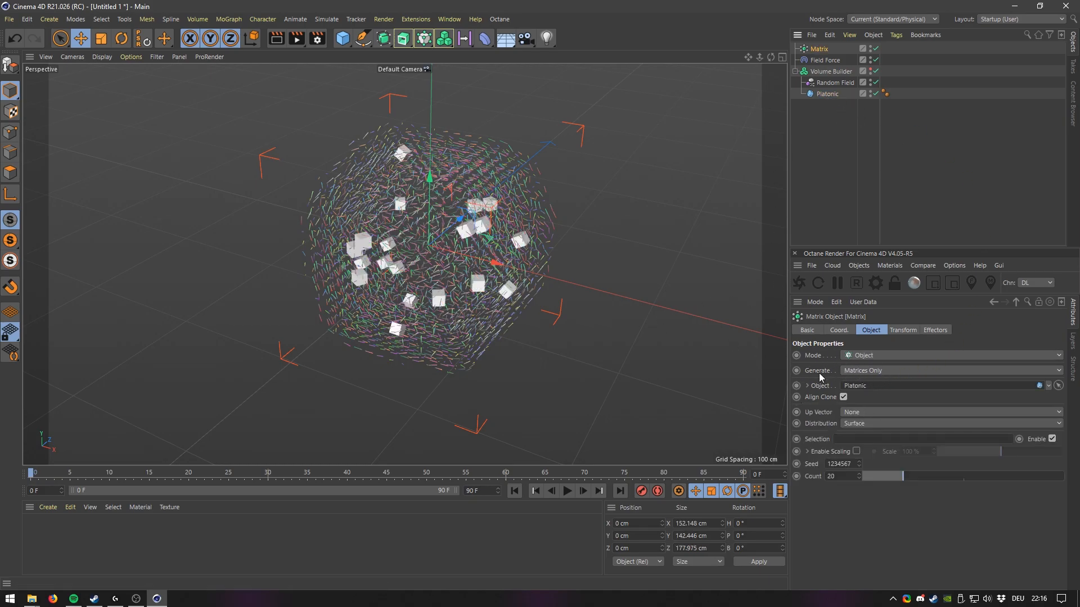
# Set the Matrix to generate Thinking Particles.
pyautogui.click(861, 372)
pyautogui.click(875, 394)
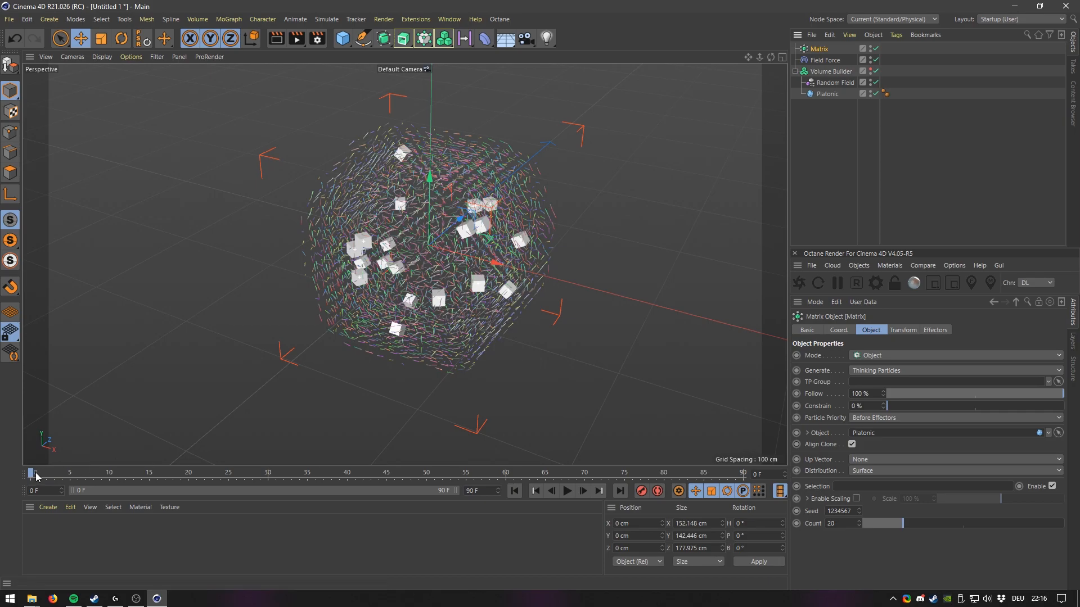
pyautogui.scroll(2, 435, 301)
pyautogui.keyDown('alt'); pyautogui.moveTo(435, 298); pyautogui.dragTo(410, 293); pyautogui.keyUp('alt')
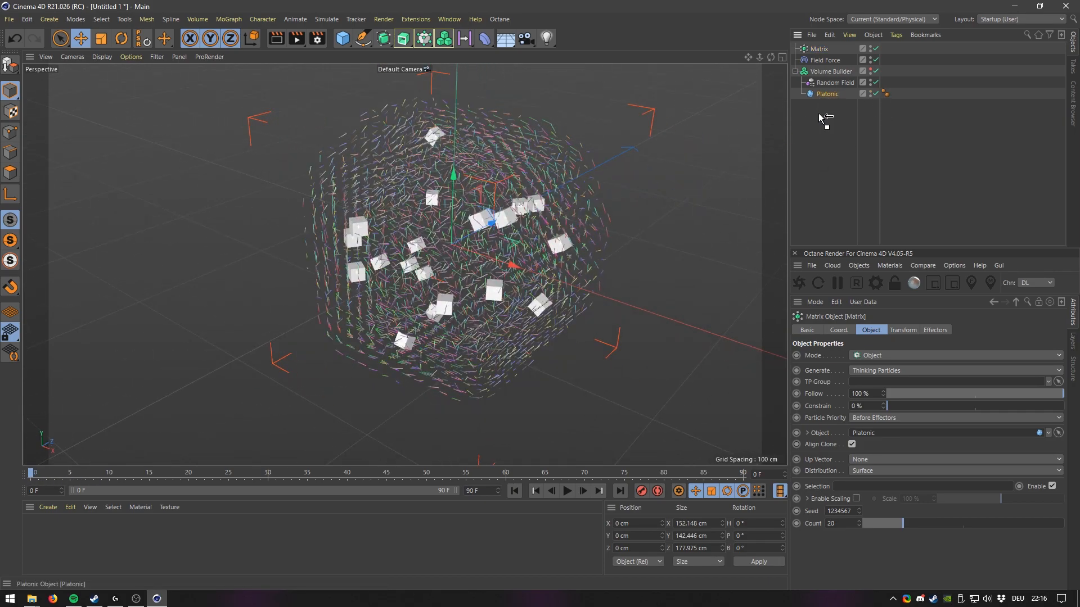
pyautogui.click(823, 94)
pyautogui.keyDown('alt'); pyautogui.moveTo(603, 195); pyautogui.dragTo(458, 261); pyautogui.keyUp('alt')
pyautogui.hotkey('ctrl', 'z')
pyautogui.hotkey('ctrl', 'z')
# Try moving the Platonic above the Random Field in the Volume Builder's object list, then restore the original order.
pyautogui.click(831, 72)
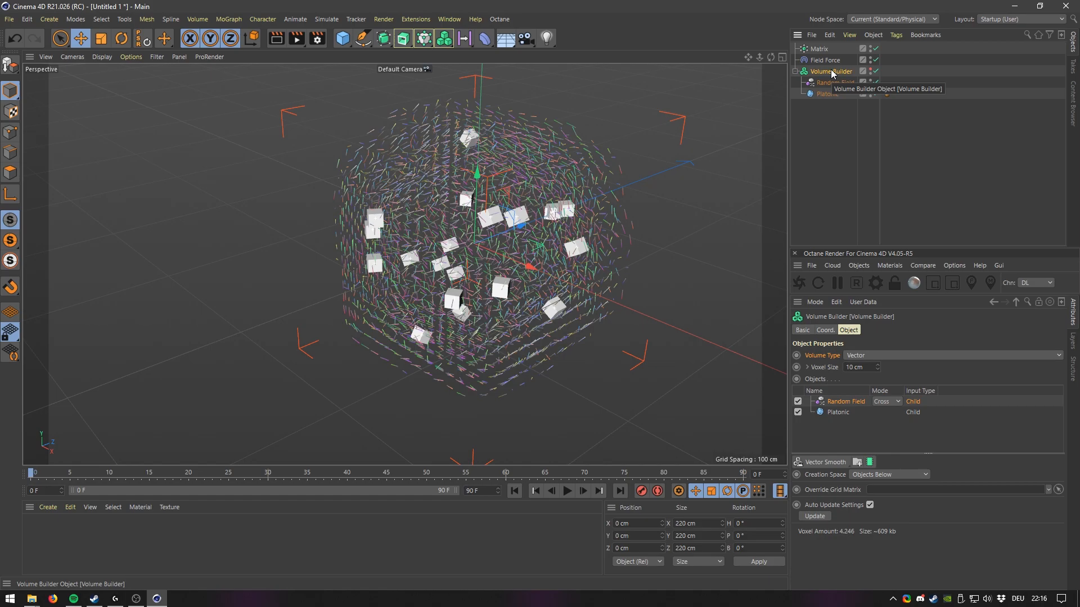
pyautogui.keyDown('alt'); pyautogui.moveTo(462, 241); pyautogui.dragTo(471, 267); pyautogui.keyUp('alt')
pyautogui.moveTo(827, 94); pyautogui.dragTo(805, 135)
pyautogui.keyDown('alt'); pyautogui.moveTo(511, 226); pyautogui.dragTo(570, 239); pyautogui.keyUp('alt')
pyautogui.moveTo(821, 93); pyautogui.dragTo(831, 81)
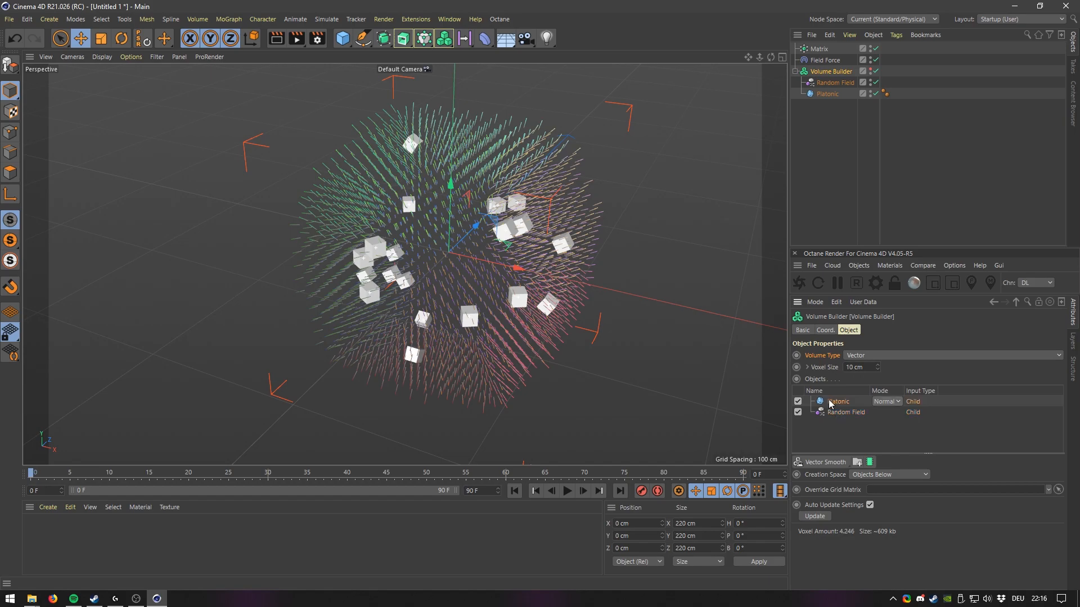
pyautogui.moveTo(838, 416); pyautogui.dragTo(840, 417)
pyautogui.keyDown('alt'); pyautogui.moveTo(484, 265); pyautogui.dragTo(433, 257); pyautogui.keyUp('alt')
pyautogui.keyDown('alt'); pyautogui.moveTo(562, 241); pyautogui.dragTo(467, 241); pyautogui.keyUp('alt')
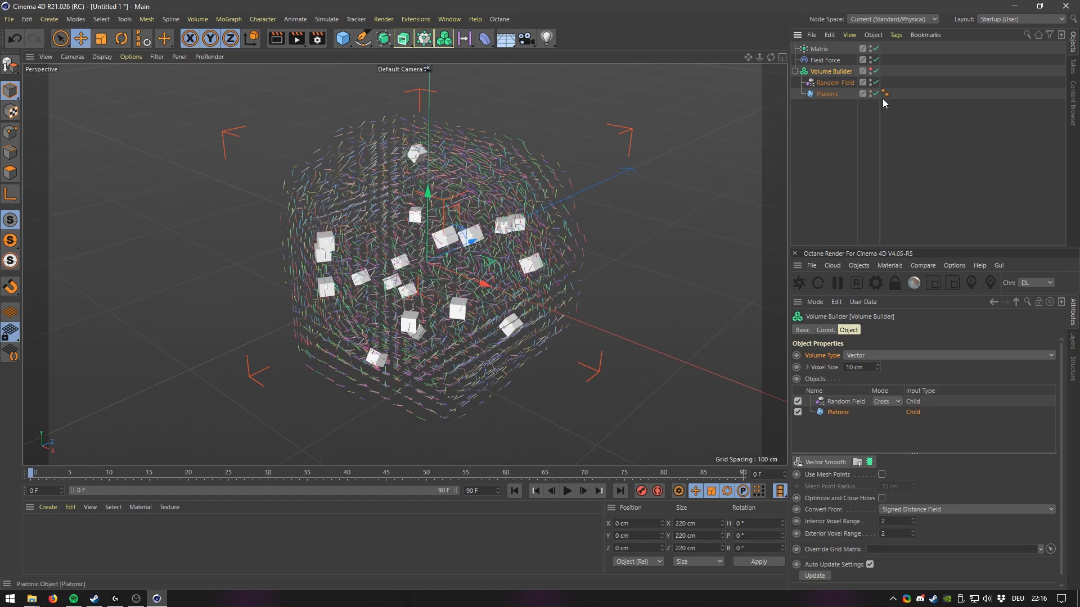
# Add an XPresso tag to the Matrix object.
pyautogui.rightClick(816, 51)
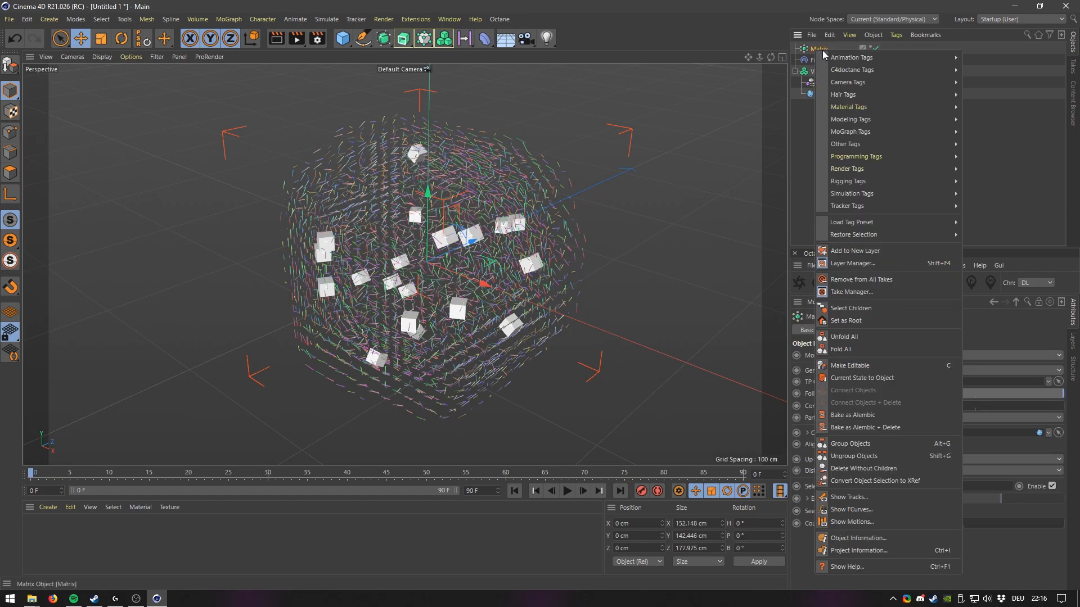
pyautogui.moveTo(878, 158)
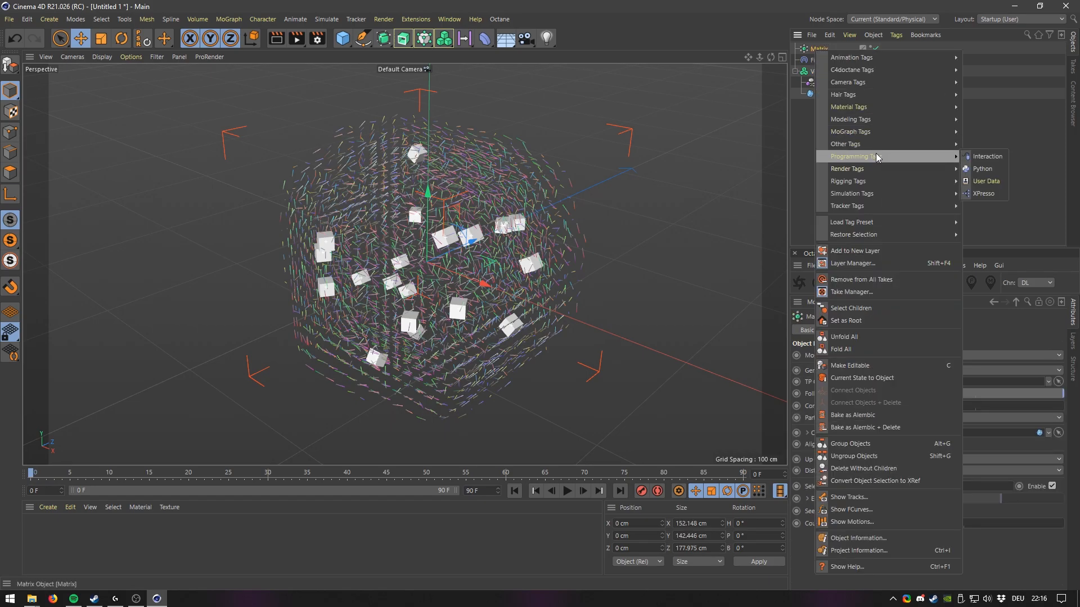
pyautogui.click(987, 195)
pyautogui.moveTo(650, 181); pyautogui.dragTo(351, 91)
# Add a P Pass node and a PForceObject node in the XPresso editor and connect P Pass's All output to the PForceObject.
pyautogui.click(245, 133)
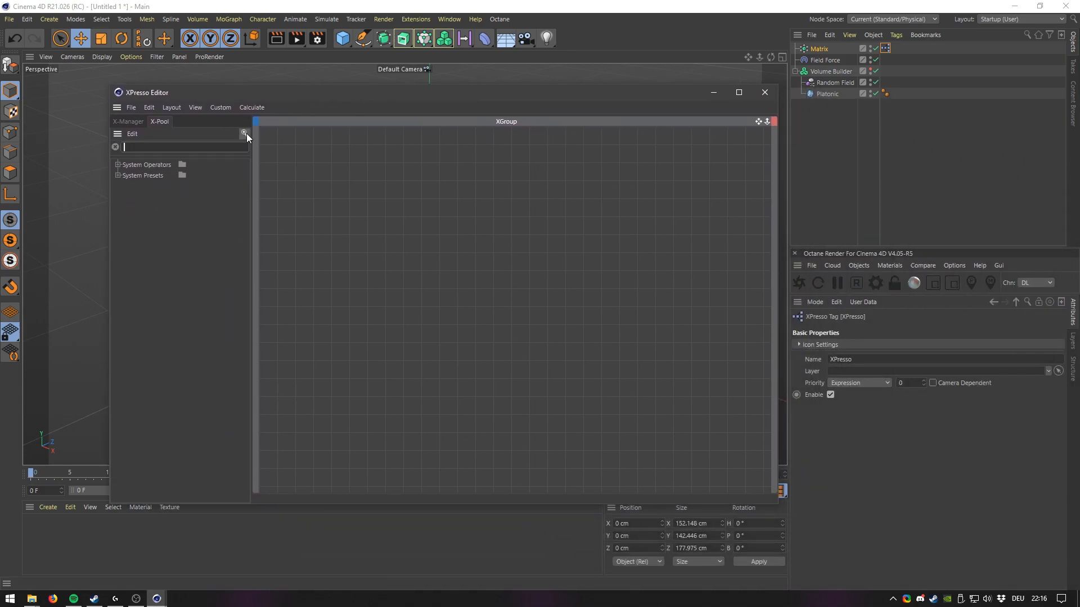
pyautogui.write('pass')
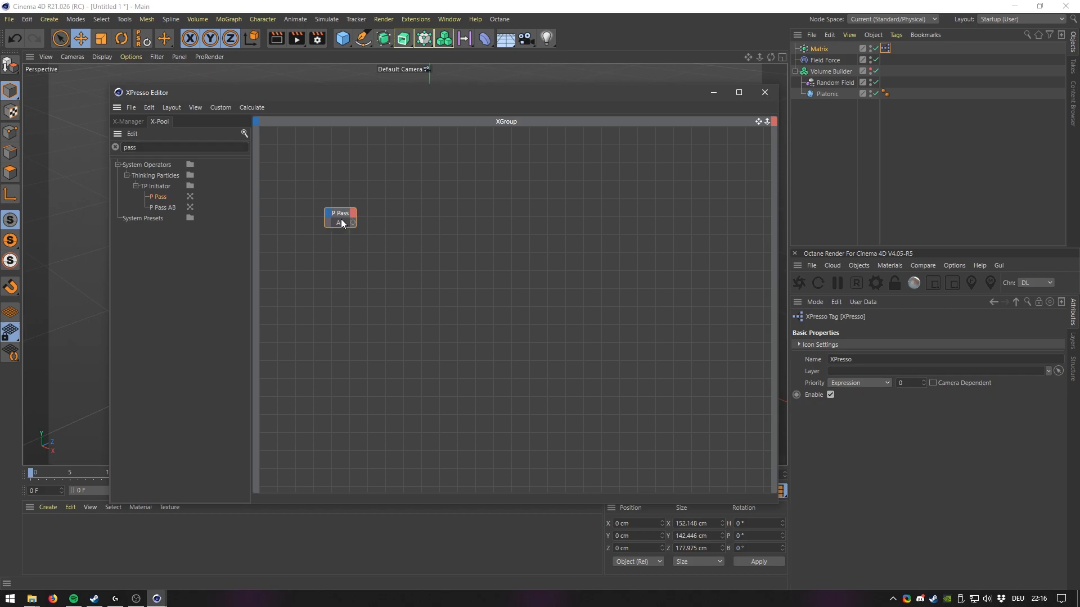
pyautogui.moveTo(339, 216); pyautogui.dragTo(339, 216)
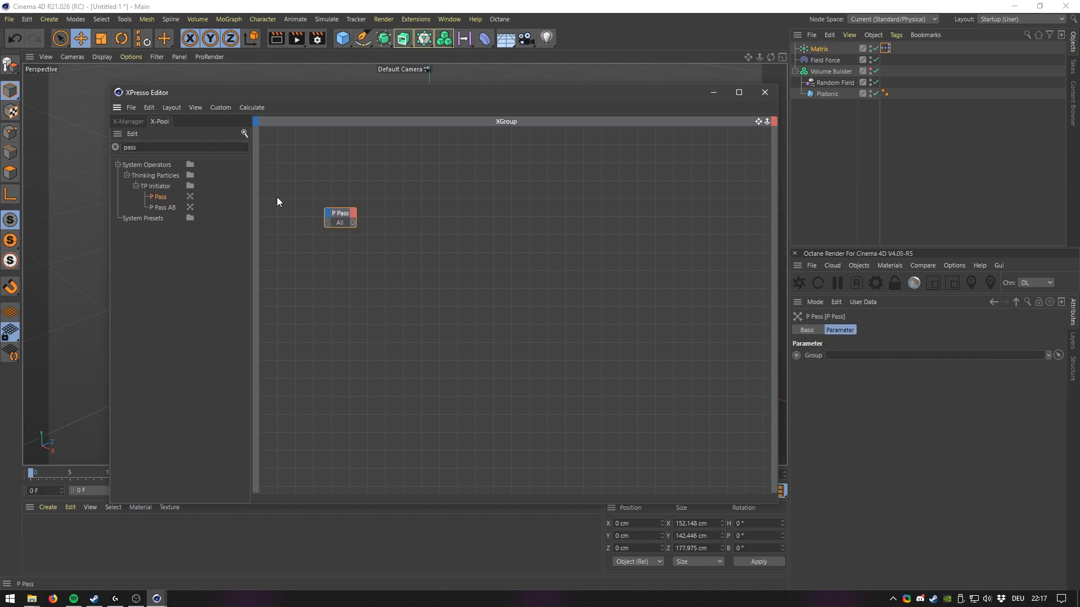
pyautogui.write('force')
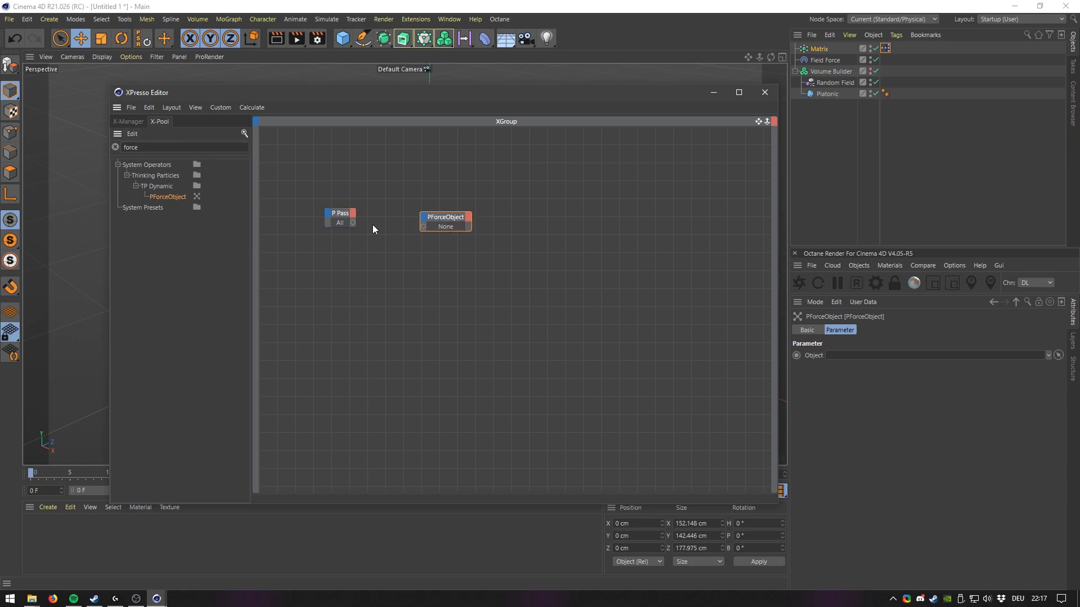
pyautogui.moveTo(404, 234); pyautogui.dragTo(423, 226)
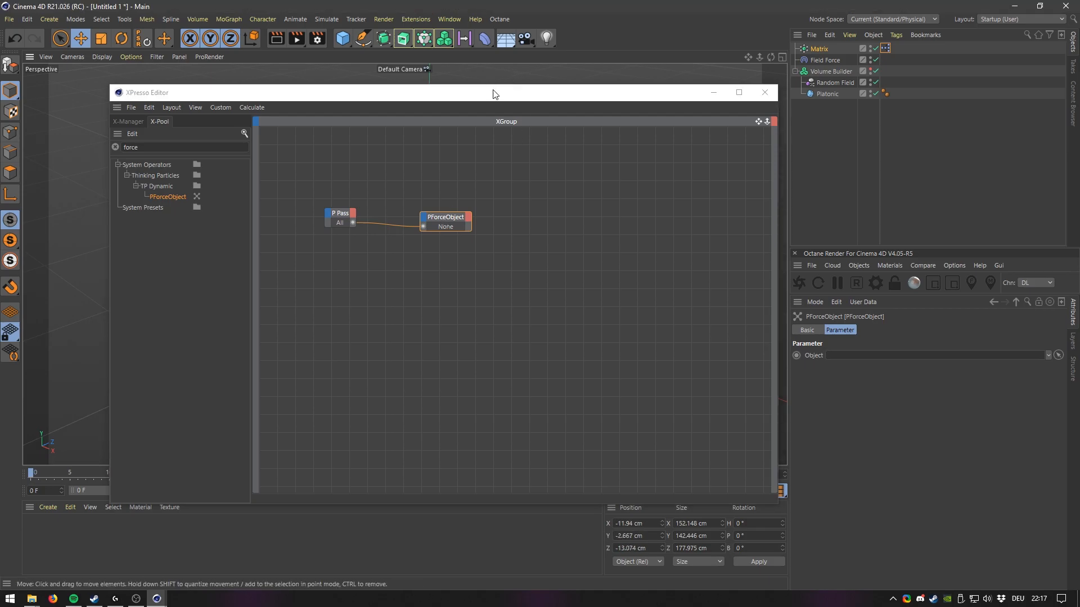
# Assign the Field Force object to the PForceObject node and close the XPresso editor.
pyautogui.moveTo(493, 92); pyautogui.dragTo(433, 92)
pyautogui.click(825, 59)
pyautogui.moveTo(825, 60); pyautogui.dragTo(883, 343)
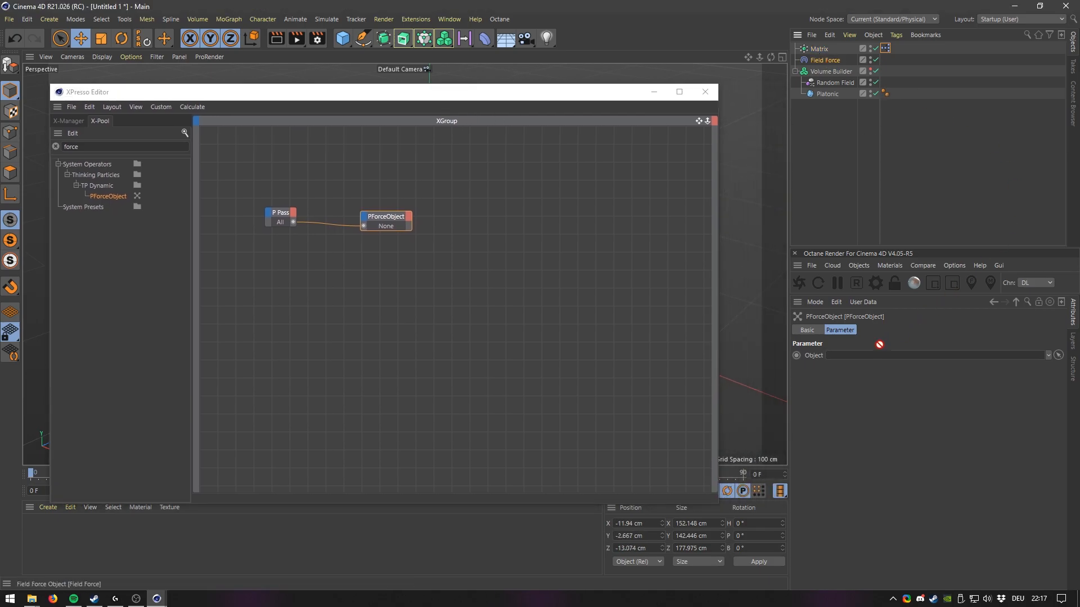
pyautogui.click(408, 279)
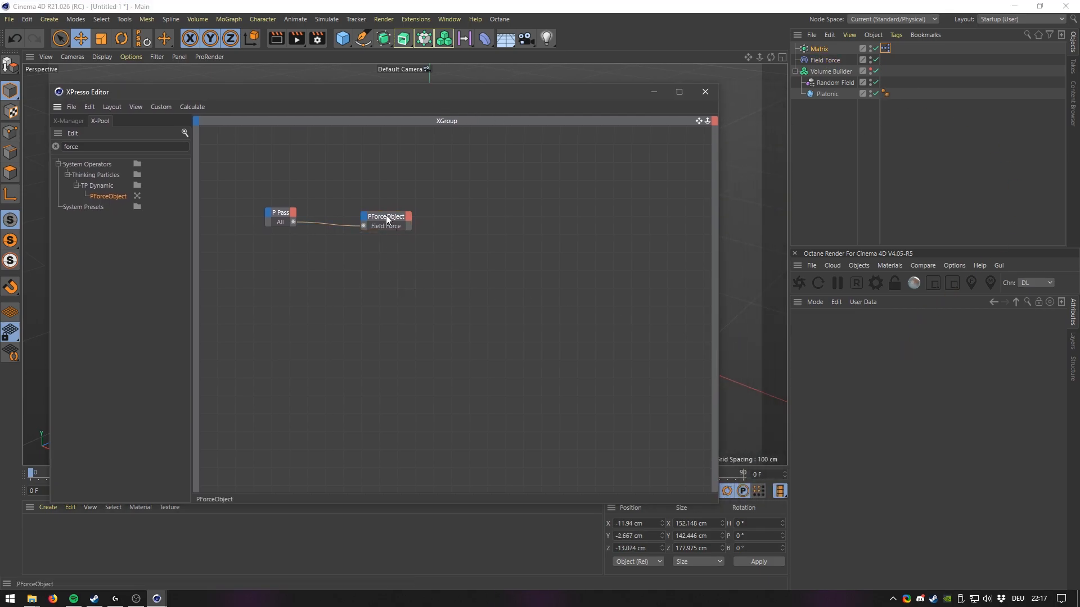
pyautogui.click(368, 231)
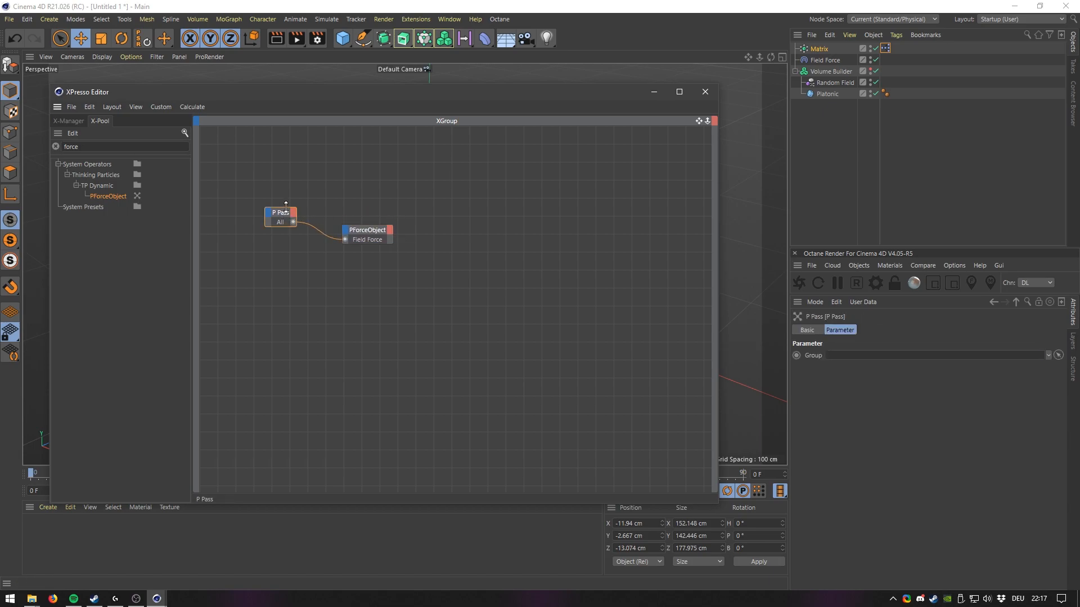
pyautogui.click(428, 196)
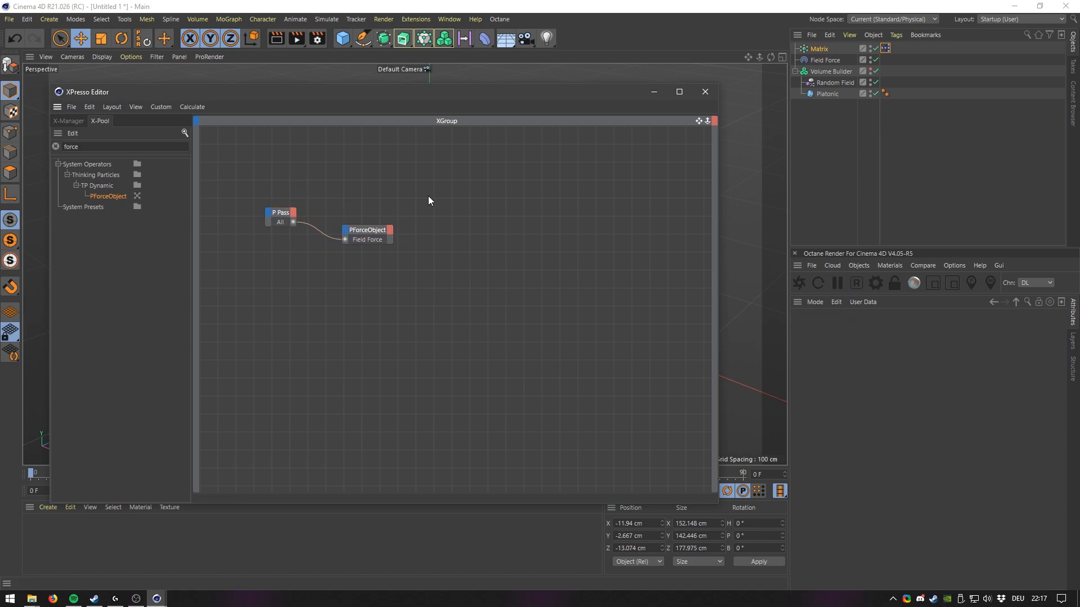
pyautogui.click(372, 235)
pyautogui.click(376, 264)
pyautogui.click(705, 91)
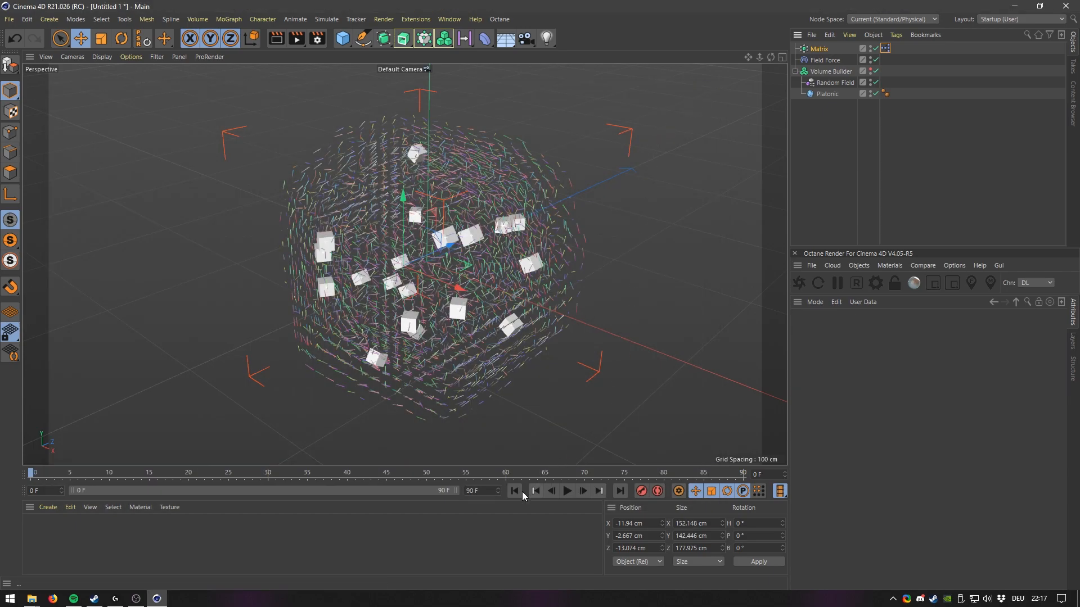
# Play the animation while orbiting the view to preview the particle motion, then rewind.
pyautogui.click(567, 491)
pyautogui.keyDown('alt'); pyautogui.moveTo(511, 388); pyautogui.dragTo(527, 344); pyautogui.keyUp('alt')
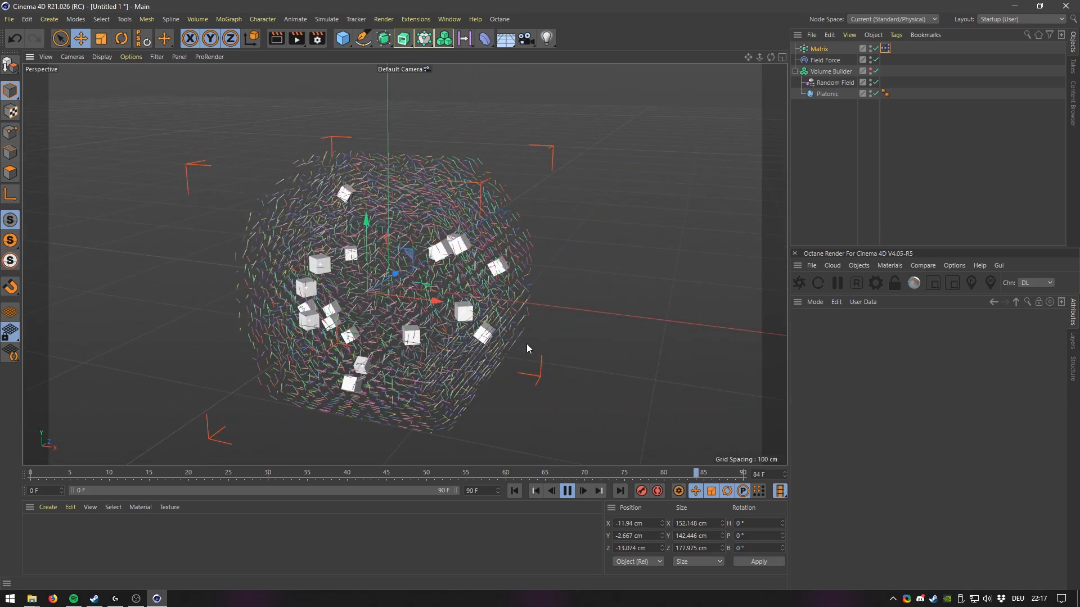
pyautogui.keyDown('alt'); pyautogui.moveTo(356, 306); pyautogui.dragTo(363, 279, button='right'); pyautogui.keyUp('alt')
pyautogui.keyDown('alt'); pyautogui.moveTo(363, 279); pyautogui.dragTo(348, 303); pyautogui.keyUp('alt')
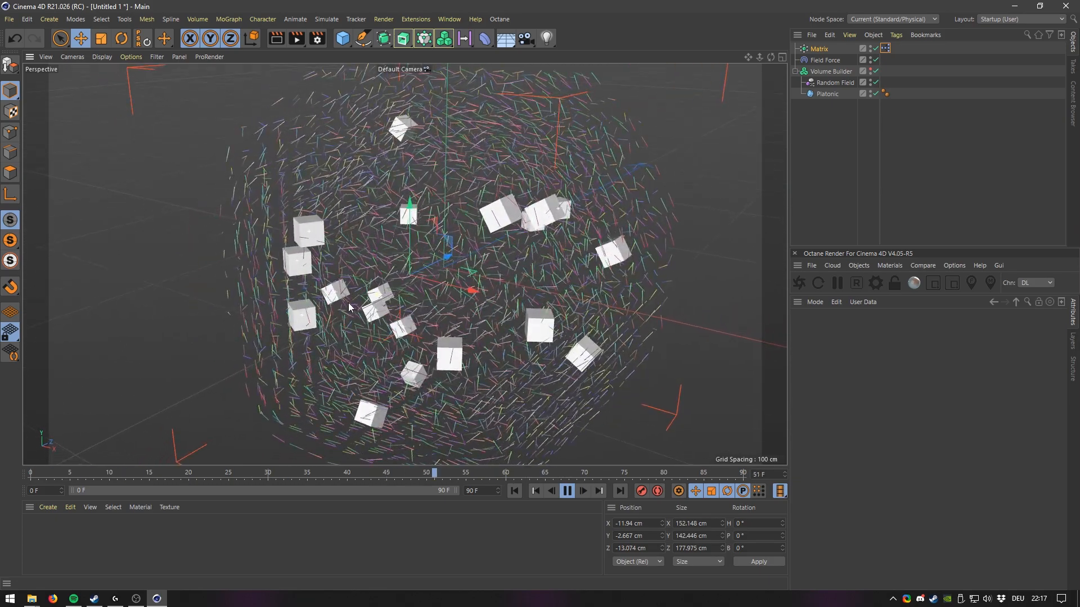
pyautogui.click(514, 491)
pyautogui.moveTo(494, 349)
pyautogui.keyDown('alt'); pyautogui.mouseDown()
pyautogui.moveTo(478, 350)
pyautogui.moveTo(490, 342)
pyautogui.mouseUp(); pyautogui.keyUp('alt')
pyautogui.click(514, 491)
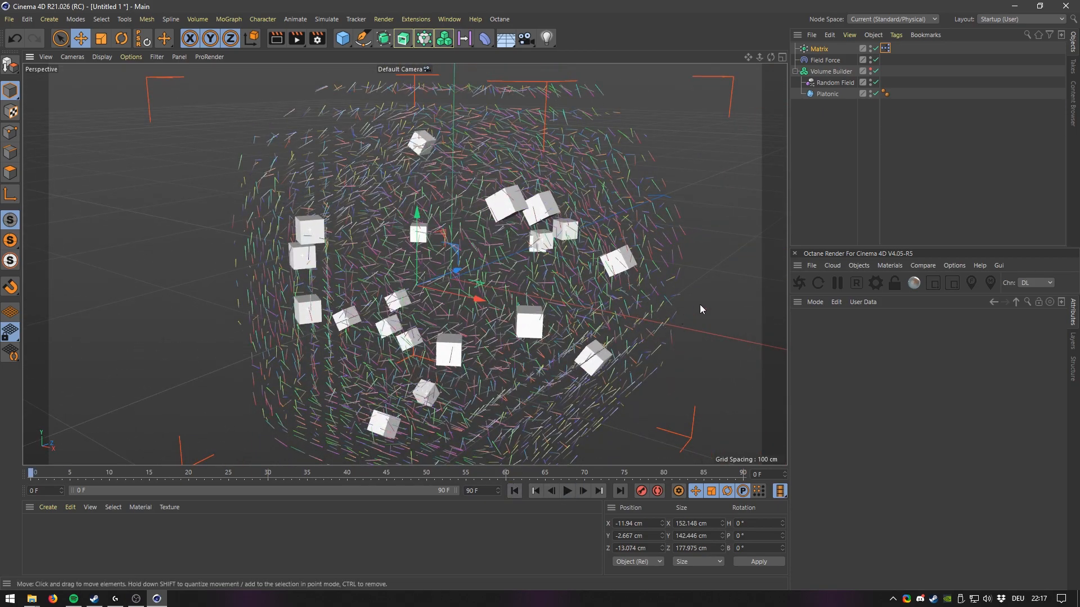
# Select the Field Force and play the animation again while orbiting to check the motion, then rewind.
pyautogui.click(822, 59)
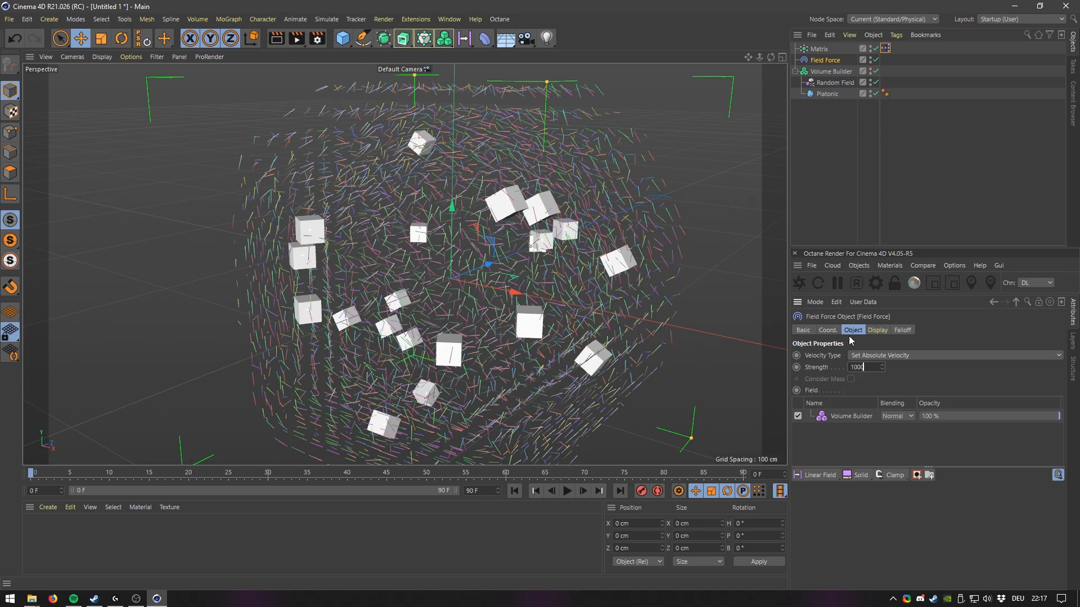
pyautogui.click(568, 496)
pyautogui.keyDown('alt'); pyautogui.moveTo(543, 320); pyautogui.dragTo(514, 321); pyautogui.keyUp('alt')
pyautogui.keyDown('alt'); pyautogui.moveTo(513, 320); pyautogui.dragTo(505, 310, button='right'); pyautogui.keyUp('alt')
pyautogui.keyDown('alt'); pyautogui.moveTo(504, 308); pyautogui.dragTo(658, 321); pyautogui.keyUp('alt')
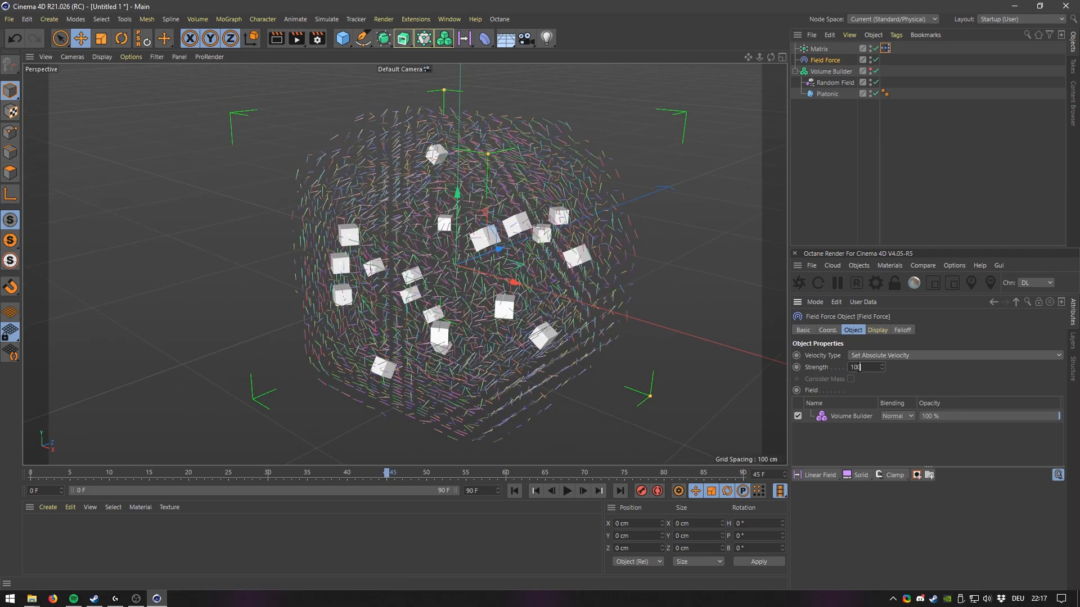
pyautogui.click(567, 493)
pyautogui.click(567, 494)
pyautogui.click(515, 491)
# Increase the Random Field's scale to about 1208%.
pyautogui.keyDown('alt'); pyautogui.moveTo(482, 265); pyautogui.dragTo(443, 271, button='middle'); pyautogui.keyUp('alt')
pyautogui.keyDown('alt'); pyautogui.moveTo(443, 271); pyautogui.dragTo(417, 285, button='right'); pyautogui.keyUp('alt')
pyautogui.moveTo(417, 286)
pyautogui.keyDown('alt'); pyautogui.mouseDown()
pyautogui.moveTo(437, 309)
pyautogui.moveTo(426, 281)
pyautogui.mouseUp(); pyautogui.keyUp('alt')
pyautogui.keyDown('alt'); pyautogui.moveTo(427, 281); pyautogui.dragTo(470, 231, button='right'); pyautogui.keyUp('alt')
pyautogui.keyDown('alt'); pyautogui.moveTo(470, 235); pyautogui.dragTo(536, 308); pyautogui.keyUp('alt')
pyautogui.keyDown('alt'); pyautogui.moveTo(536, 306); pyautogui.dragTo(570, 322, button='middle'); pyautogui.keyUp('alt')
pyautogui.keyDown('alt'); pyautogui.moveTo(508, 281); pyautogui.dragTo(462, 259, button='right'); pyautogui.keyUp('alt')
pyautogui.keyDown('alt'); pyautogui.moveTo(462, 259); pyautogui.dragTo(506, 394); pyautogui.keyUp('alt')
pyautogui.click(835, 83)
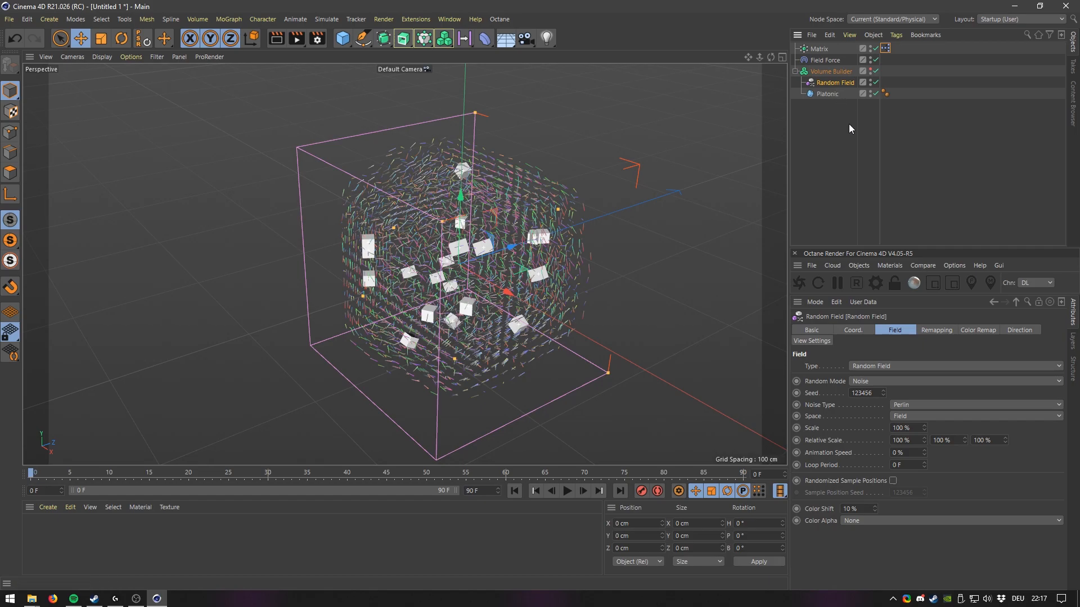
pyautogui.moveTo(924, 427); pyautogui.dragTo(990, 5)
pyautogui.moveTo(923, 426); pyautogui.dragTo(956, 151)
pyautogui.moveTo(952, 200); pyautogui.dragTo(950, 230)
# Play the animation while orbiting to preview the larger noise, then rewind.
pyautogui.moveTo(463, 280)
pyautogui.keyDown('alt'); pyautogui.mouseDown()
pyautogui.moveTo(426, 232)
pyautogui.moveTo(428, 254)
pyautogui.moveTo(496, 278)
pyautogui.moveTo(463, 280)
pyautogui.mouseUp(); pyautogui.keyUp('alt')
pyautogui.click(568, 491)
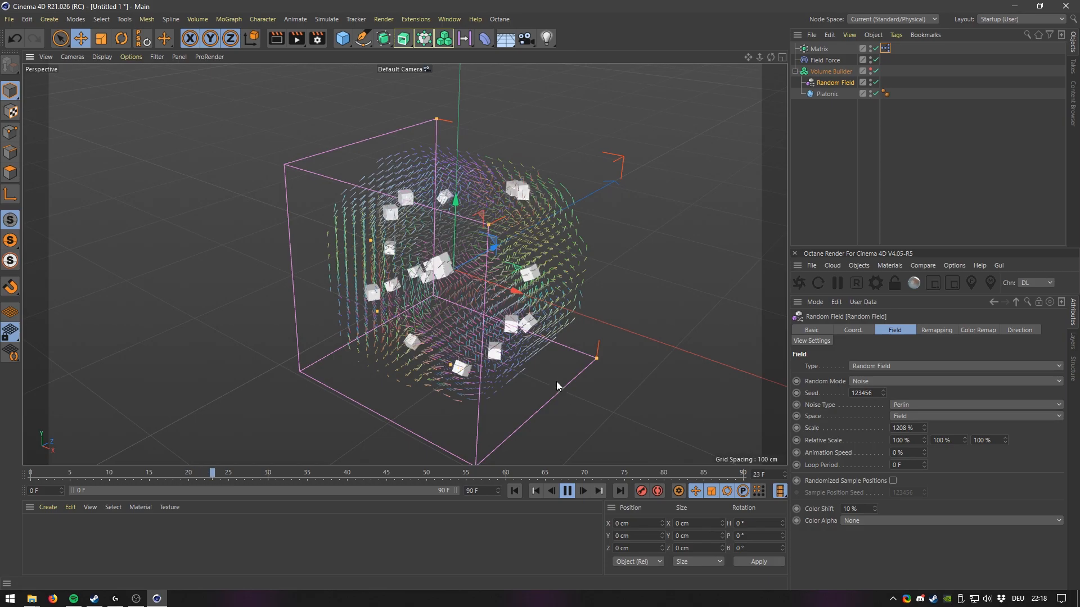
pyautogui.keyDown('alt'); pyautogui.moveTo(587, 355); pyautogui.dragTo(494, 259); pyautogui.keyUp('alt')
pyautogui.keyDown('alt'); pyautogui.moveTo(495, 260); pyautogui.dragTo(493, 262, button='right'); pyautogui.keyUp('alt')
pyautogui.click(567, 491)
pyautogui.click(515, 491)
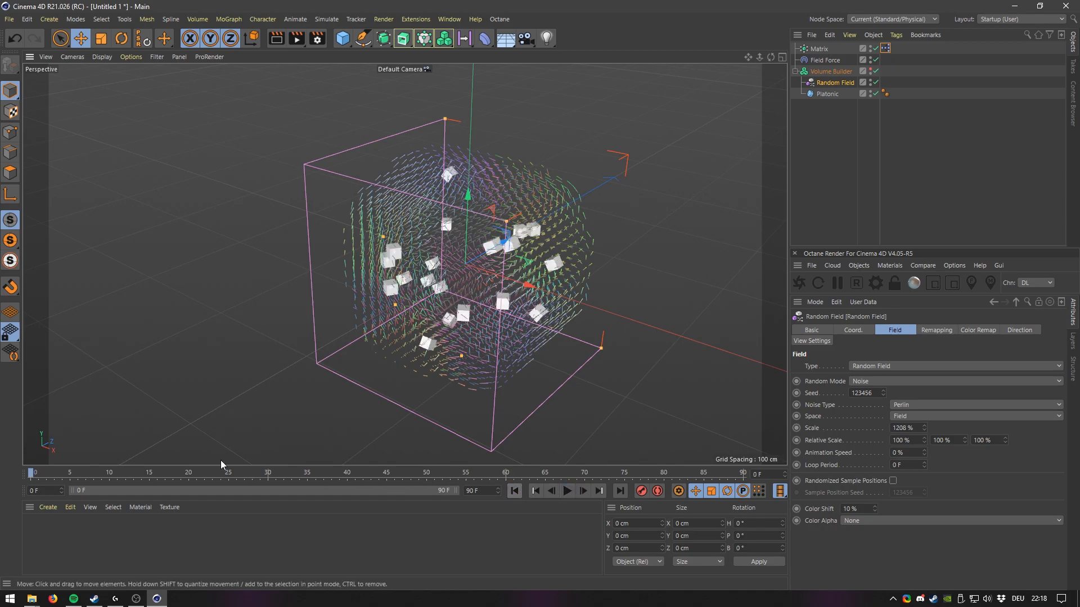
# Set the Matrix clone count to 200.
pyautogui.click(820, 50)
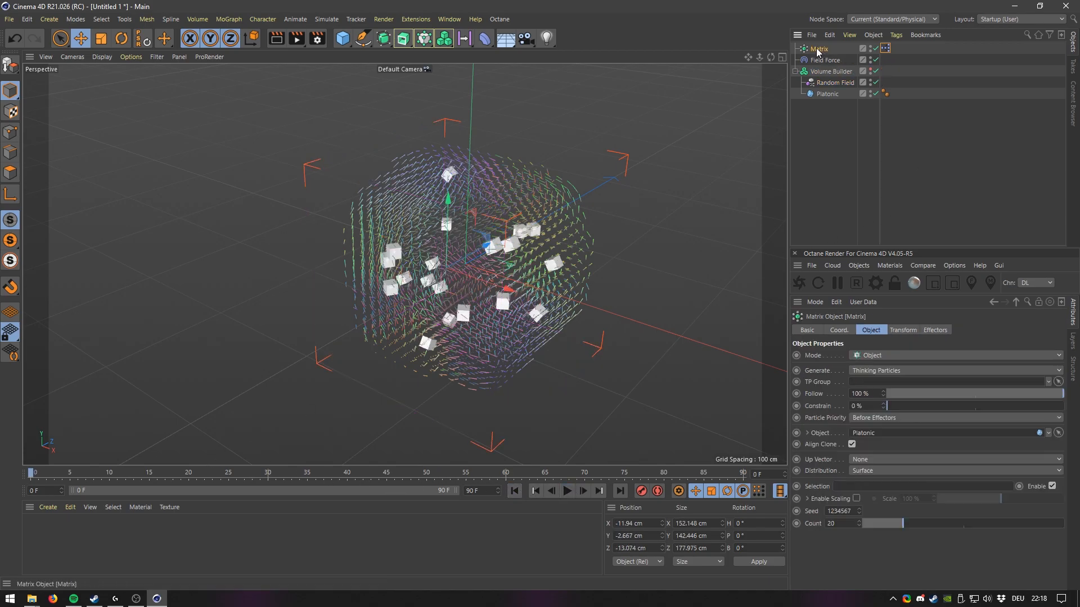
pyautogui.moveTo(876, 524); pyautogui.dragTo(1062, 523)
pyautogui.click(852, 526)
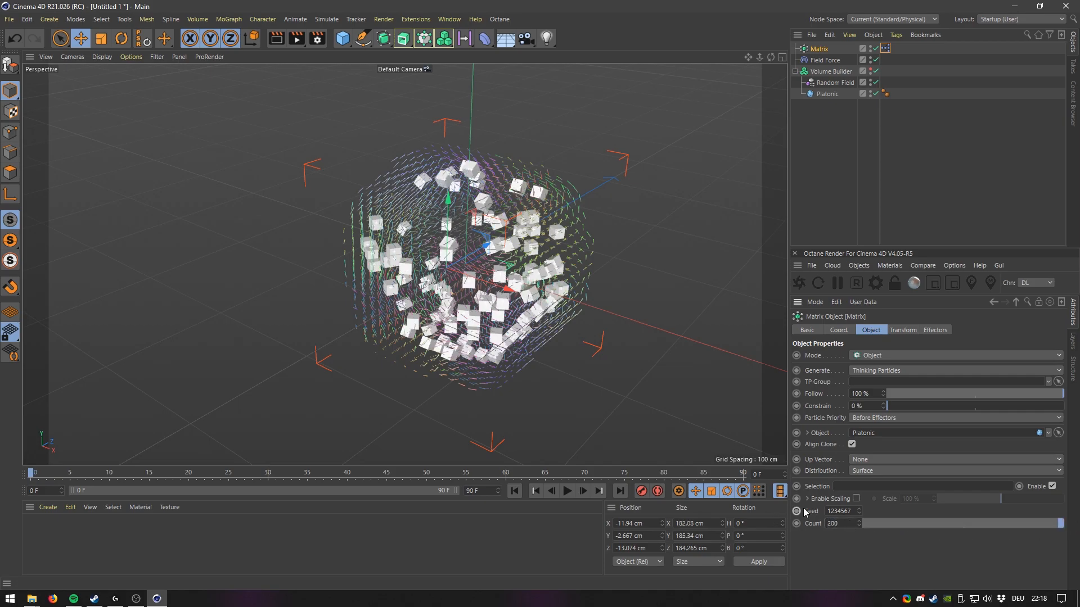
pyautogui.press('Return')
# Hide the Matrix clones in the viewport.
pyautogui.moveTo(478, 275)
pyautogui.keyDown('alt'); pyautogui.mouseDown()
pyautogui.moveTo(532, 234)
pyautogui.moveTo(478, 272)
pyautogui.mouseUp(); pyautogui.keyUp('alt')
pyautogui.scroll(3, 478, 276)
pyautogui.scroll(-2, 480, 228)
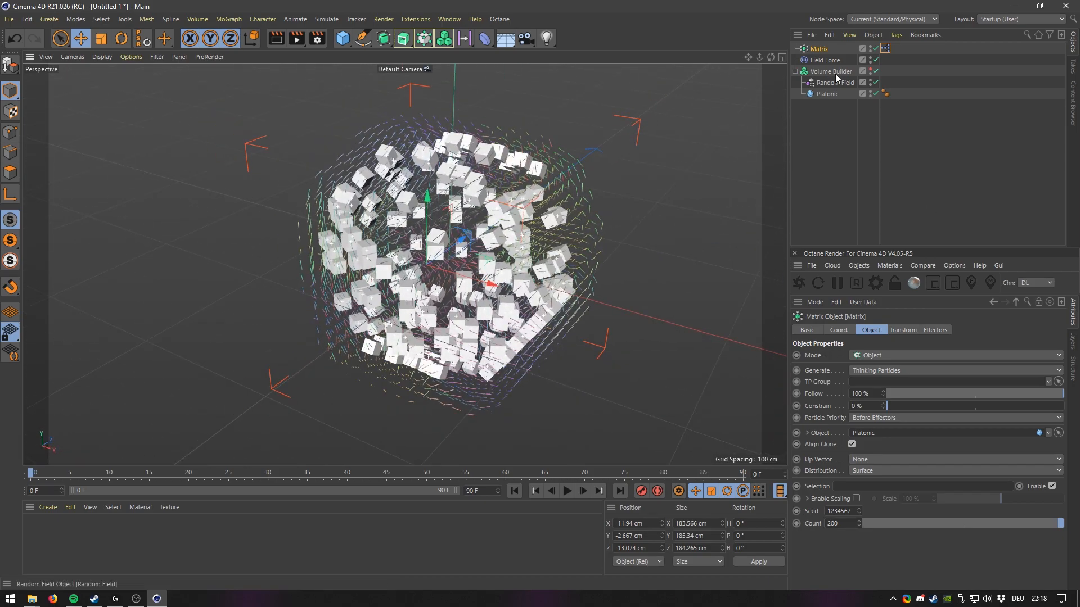
pyautogui.keyDown('alt'); pyautogui.click(869, 47); pyautogui.keyUp('alt')
pyautogui.moveTo(478, 245)
pyautogui.keyDown('alt'); pyautogui.mouseDown()
pyautogui.moveTo(430, 207)
pyautogui.moveTo(471, 238)
pyautogui.mouseUp(); pyautogui.keyUp('alt')
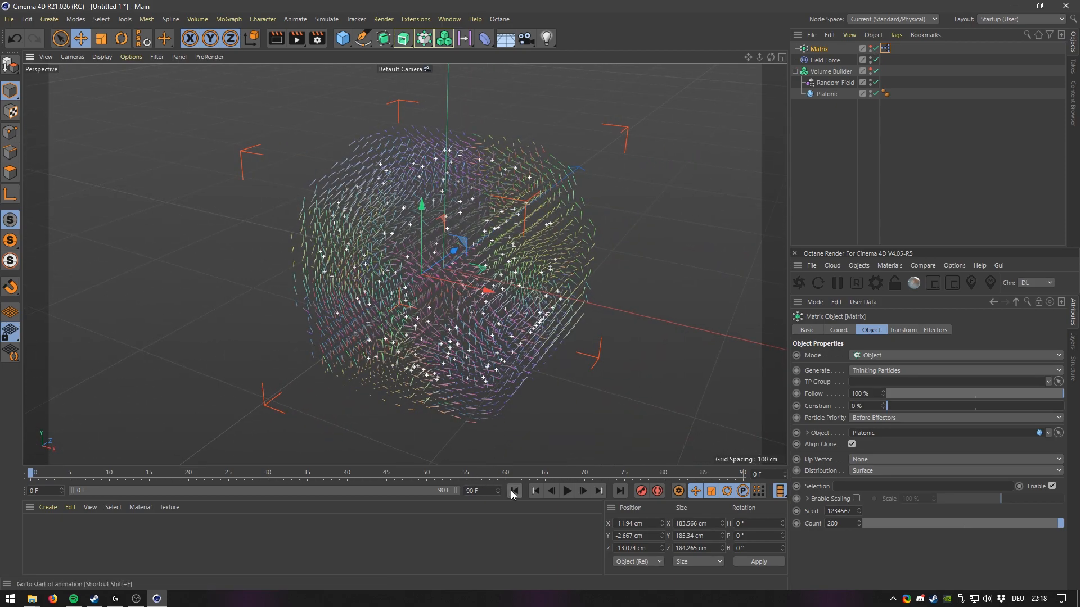
# Play the animation while orbiting to preview the particles, then return to frame 0.
pyautogui.click(568, 492)
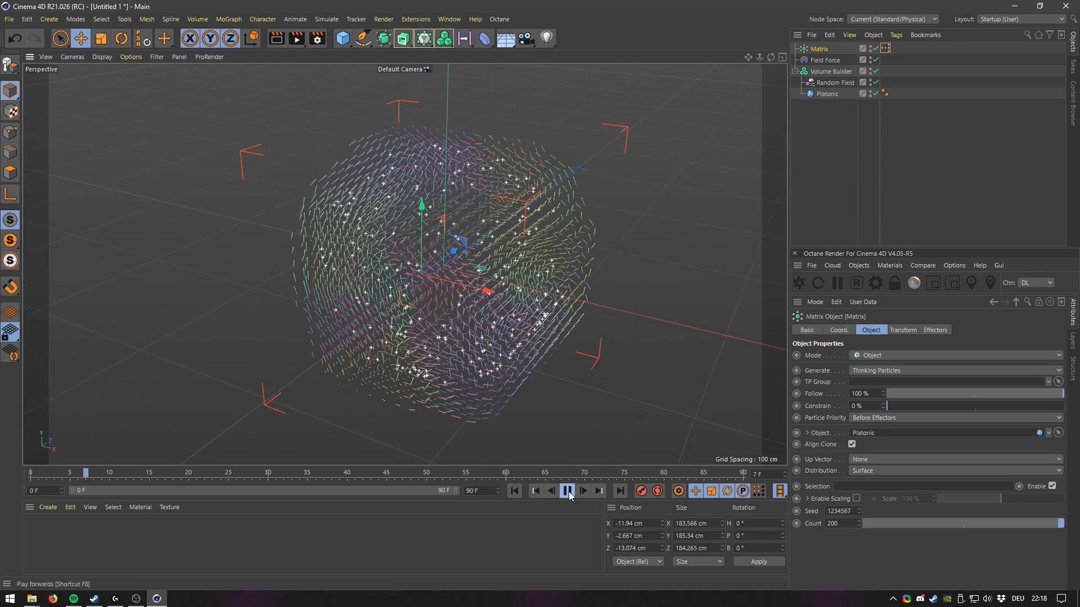
pyautogui.keyDown('alt'); pyautogui.moveTo(563, 450); pyautogui.dragTo(480, 366); pyautogui.keyUp('alt')
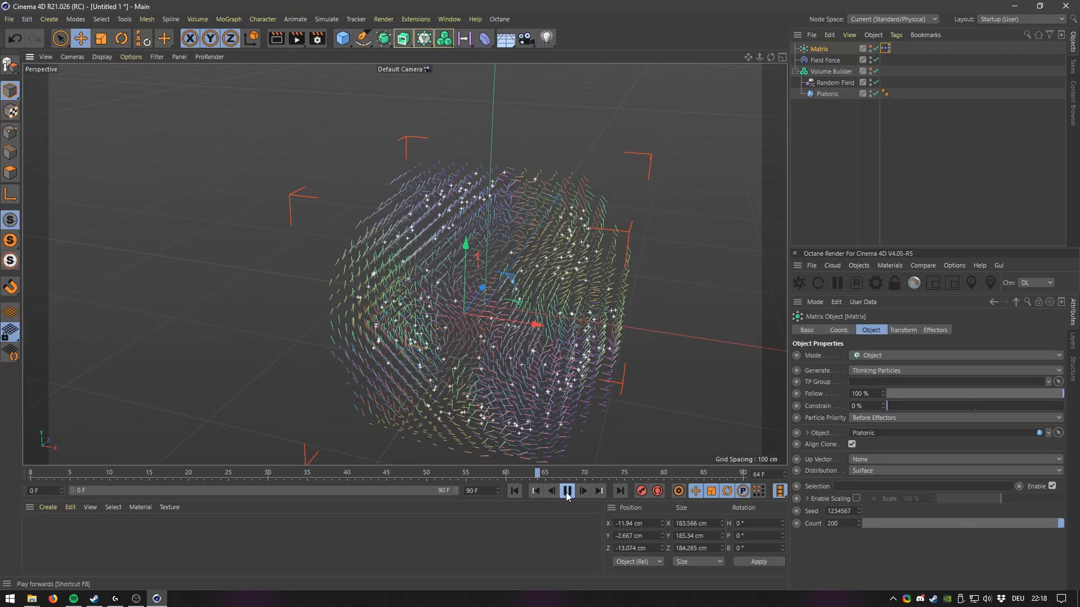
pyautogui.moveTo(97, 457); pyautogui.dragTo(28, 458)
pyautogui.keyDown('alt'); pyautogui.moveTo(488, 344); pyautogui.dragTo(391, 294); pyautogui.keyUp('alt')
pyautogui.keyDown('alt'); pyautogui.moveTo(391, 294); pyautogui.dragTo(449, 302, button='middle'); pyautogui.keyUp('alt')
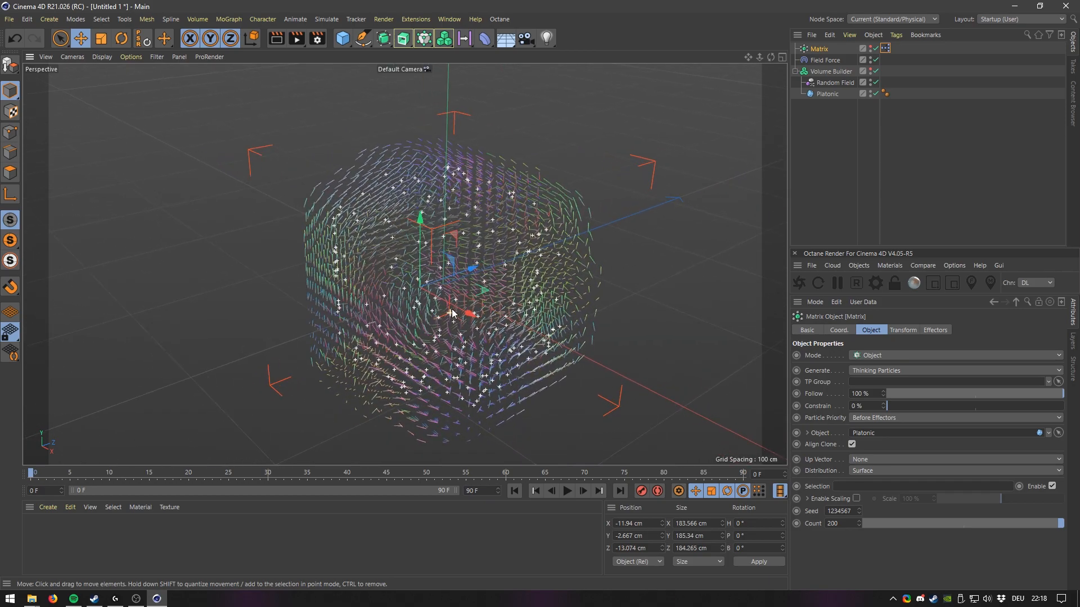
# Set the Volume Builder's voxel size to 1 cm.
pyautogui.click(829, 73)
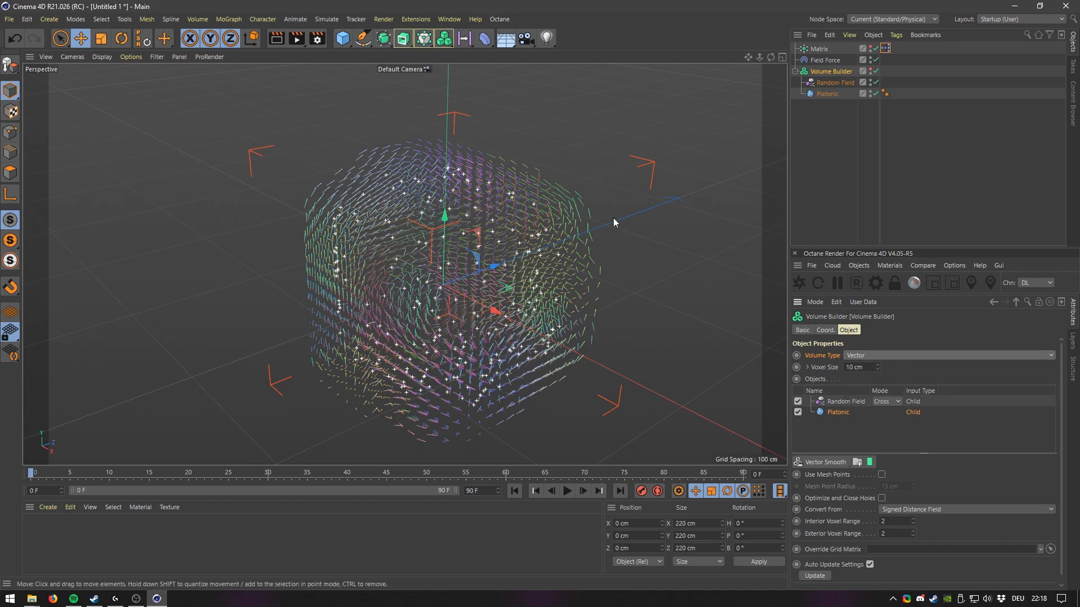
pyautogui.click(870, 70)
pyautogui.click(870, 70)
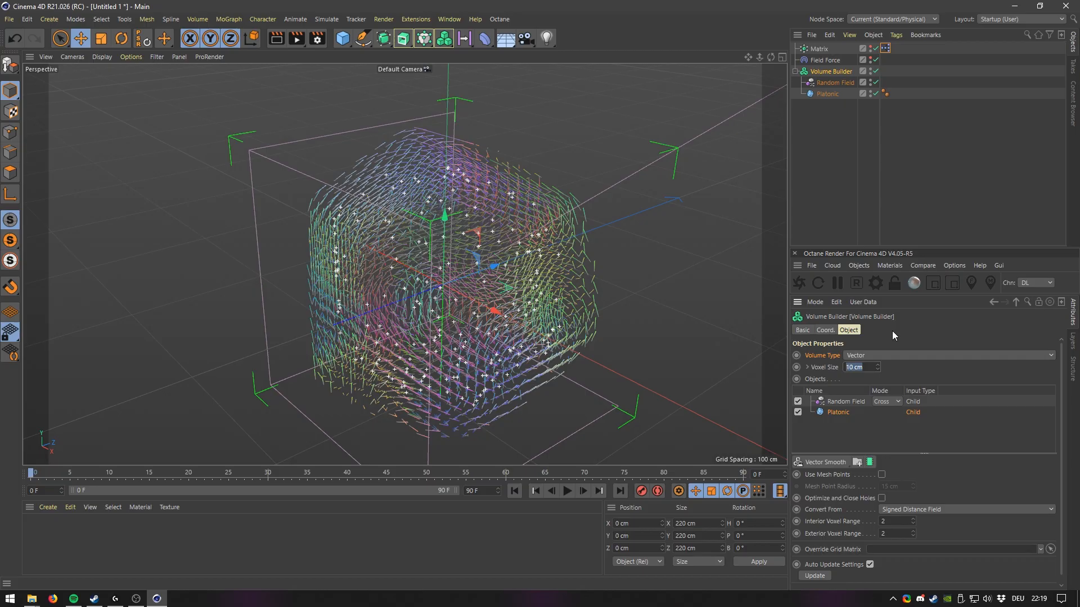
pyautogui.write('1')
pyautogui.press('Return')
pyautogui.keyDown('alt'); pyautogui.moveTo(489, 276); pyautogui.dragTo(549, 221, button='right'); pyautogui.keyUp('alt')
pyautogui.keyDown('alt'); pyautogui.moveTo(546, 222); pyautogui.dragTo(534, 201); pyautogui.keyUp('alt')
pyautogui.keyDown('alt'); pyautogui.moveTo(534, 201); pyautogui.dragTo(512, 315, button='right'); pyautogui.keyUp('alt')
pyautogui.keyDown('alt'); pyautogui.moveTo(511, 315); pyautogui.dragTo(465, 195); pyautogui.keyUp('alt')
pyautogui.keyDown('alt'); pyautogui.moveTo(464, 195); pyautogui.dragTo(443, 275, button='right'); pyautogui.keyUp('alt')
pyautogui.keyDown('alt'); pyautogui.moveTo(444, 276); pyautogui.dragTo(542, 290); pyautogui.keyUp('alt')
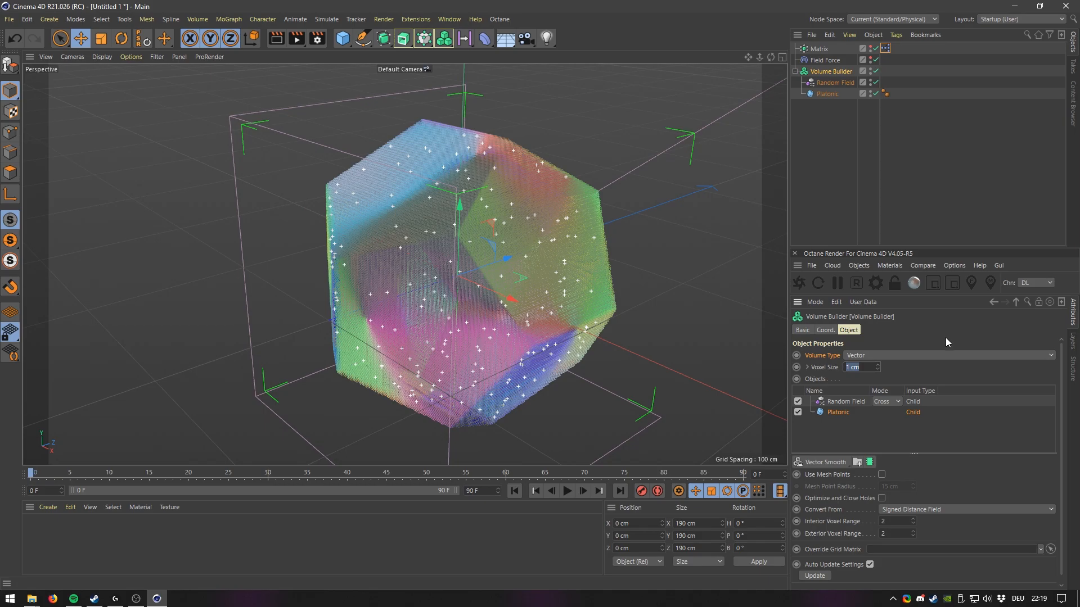
# Set the Volume Builder's voxel size to 3 cm.
pyautogui.write('3')
pyautogui.press('Return')
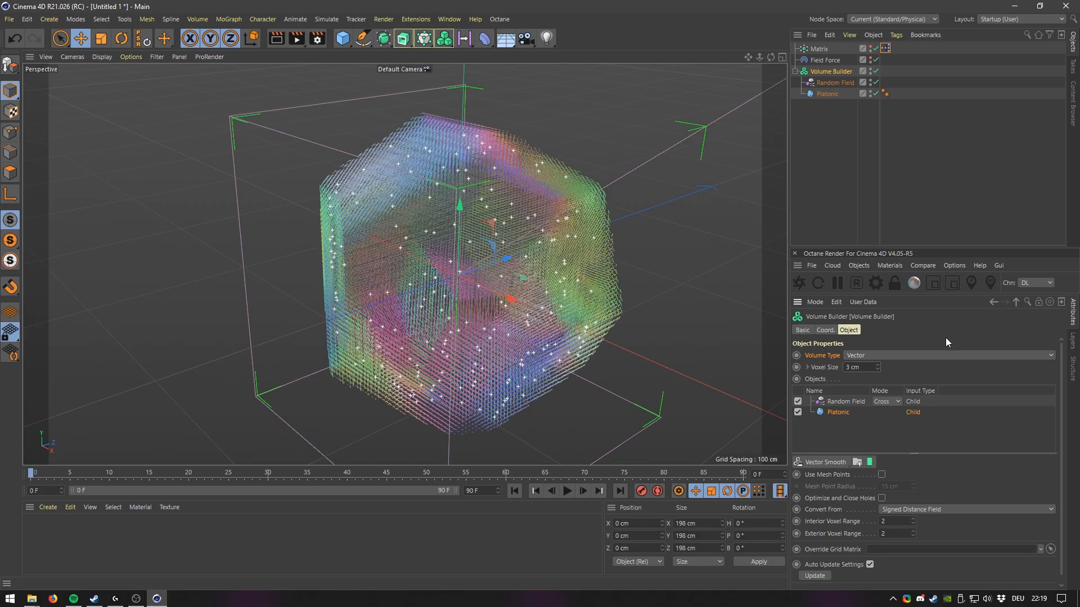
pyautogui.keyDown('alt'); pyautogui.moveTo(637, 288); pyautogui.dragTo(522, 305, button='right'); pyautogui.keyUp('alt')
pyautogui.keyDown('alt'); pyautogui.moveTo(526, 305); pyautogui.dragTo(494, 295); pyautogui.keyUp('alt')
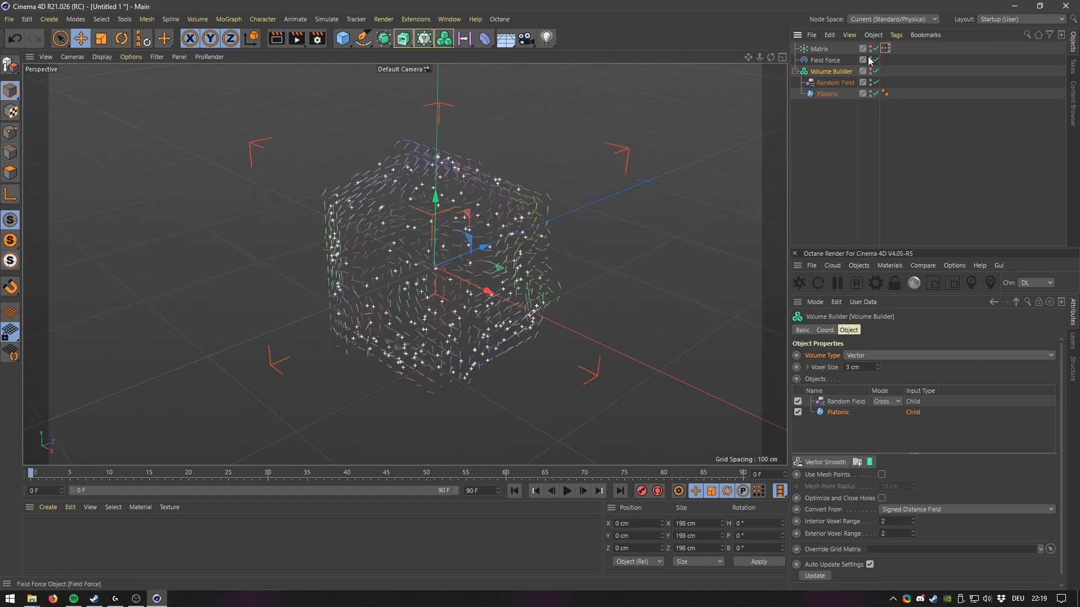
# Set the Field Force's display line density to 75 %.
pyautogui.click(827, 61)
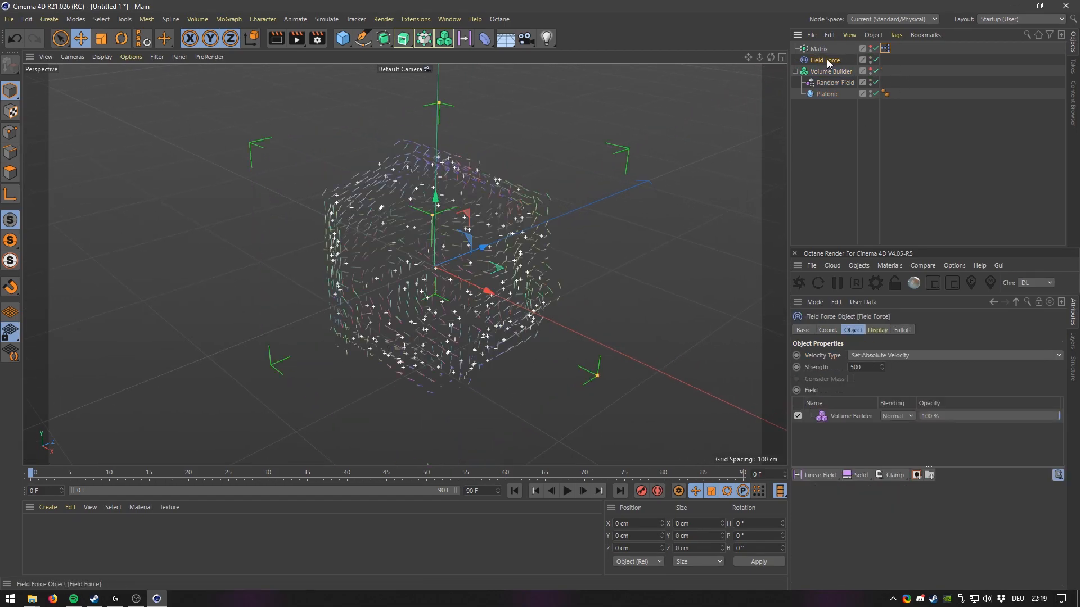
pyautogui.click(877, 330)
pyautogui.moveTo(947, 378); pyautogui.dragTo(1024, 379)
pyautogui.scroll(5, 414, 195)
pyautogui.keyDown('alt'); pyautogui.moveTo(443, 260); pyautogui.dragTo(421, 227); pyautogui.keyUp('alt')
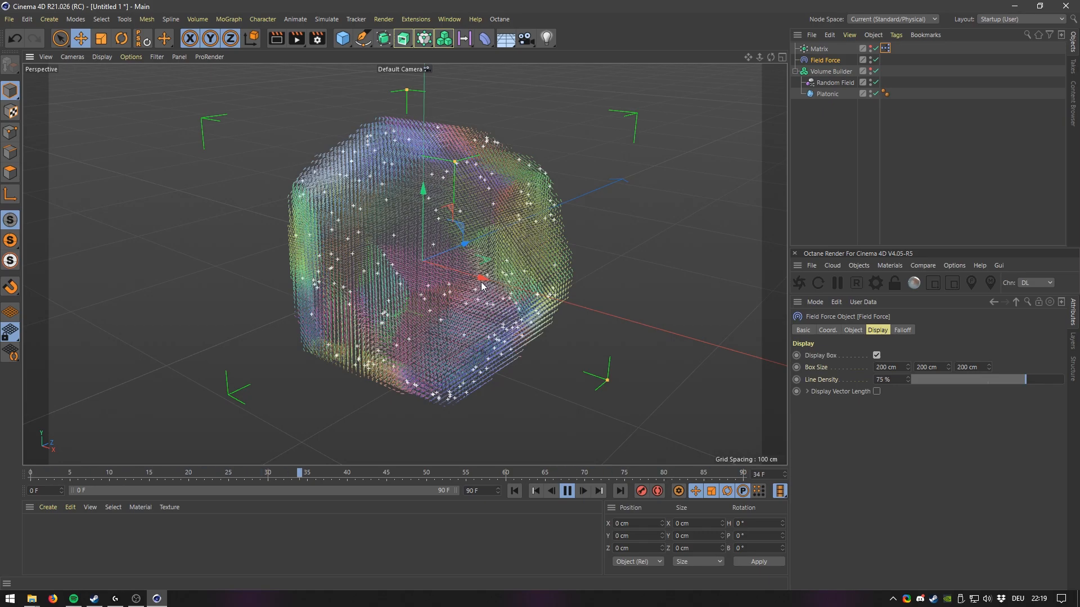
# Stop playback, return to frame 0 and extend the animation length to 200 frames.
pyautogui.click(567, 491)
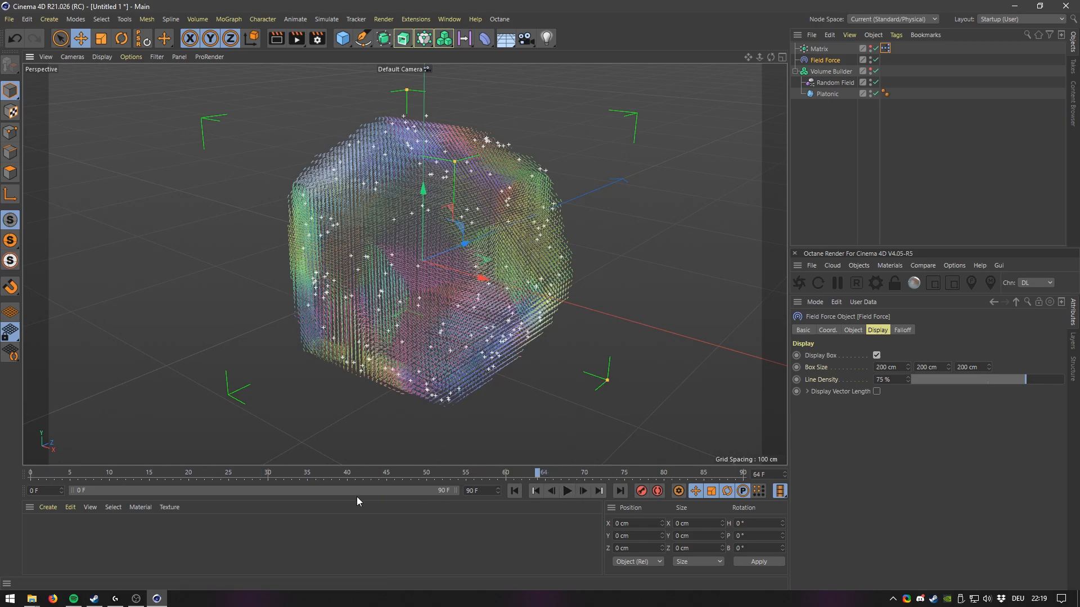
pyautogui.moveTo(177, 467); pyautogui.dragTo(2, 466)
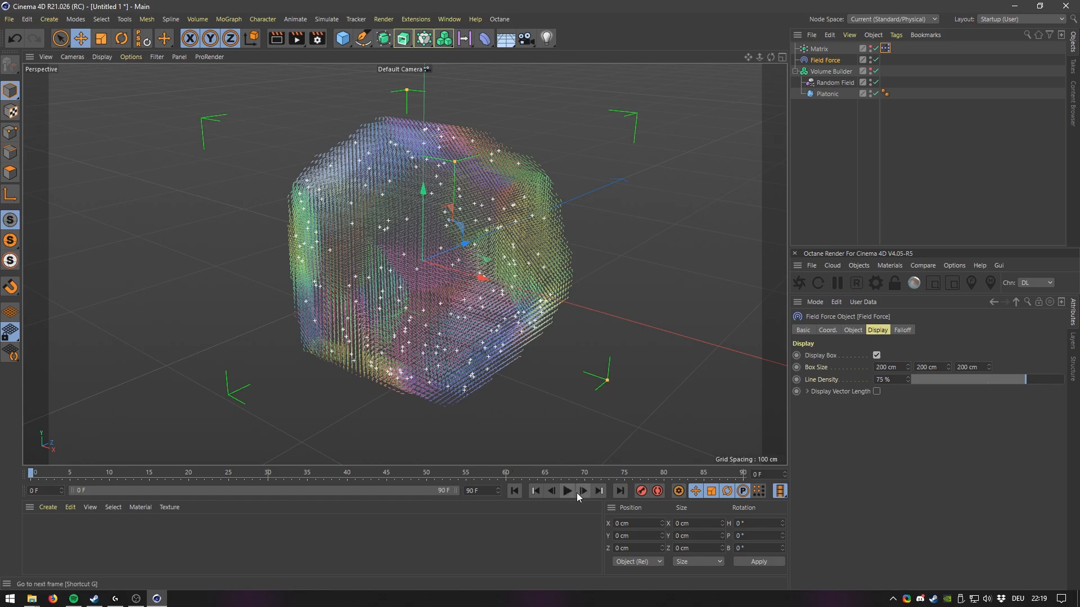
pyautogui.click(289, 473)
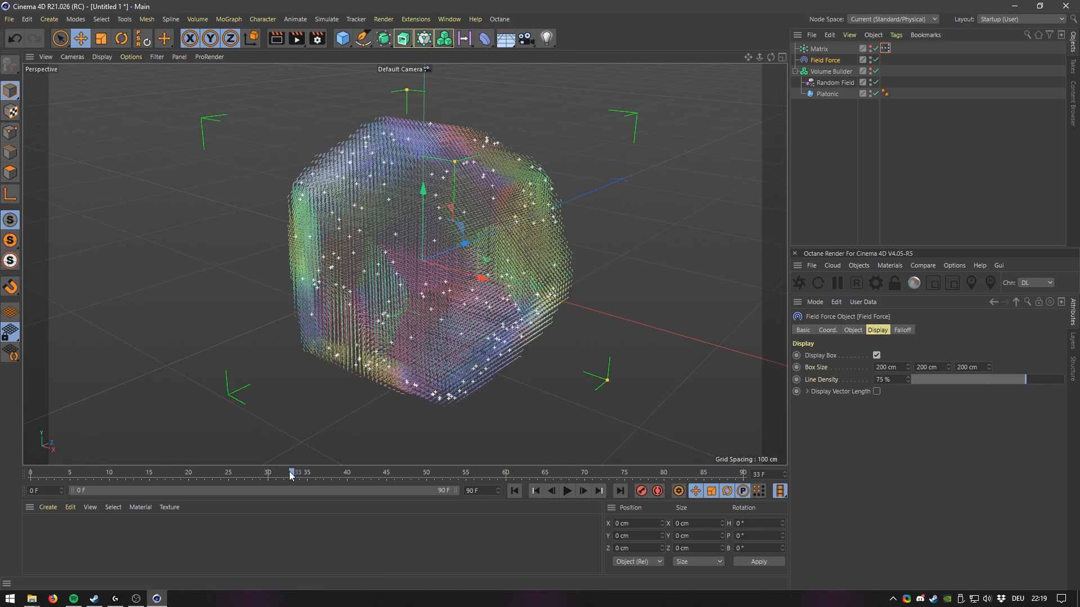
pyautogui.write('20')
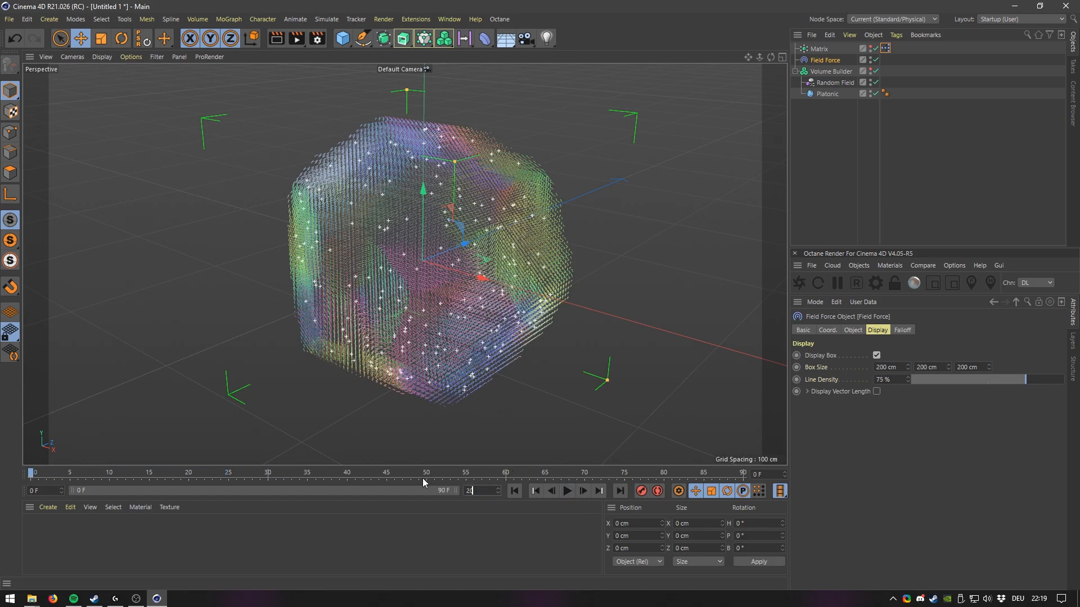
pyautogui.write('0')
pyautogui.press('Return')
pyautogui.moveTo(258, 491); pyautogui.dragTo(571, 504)
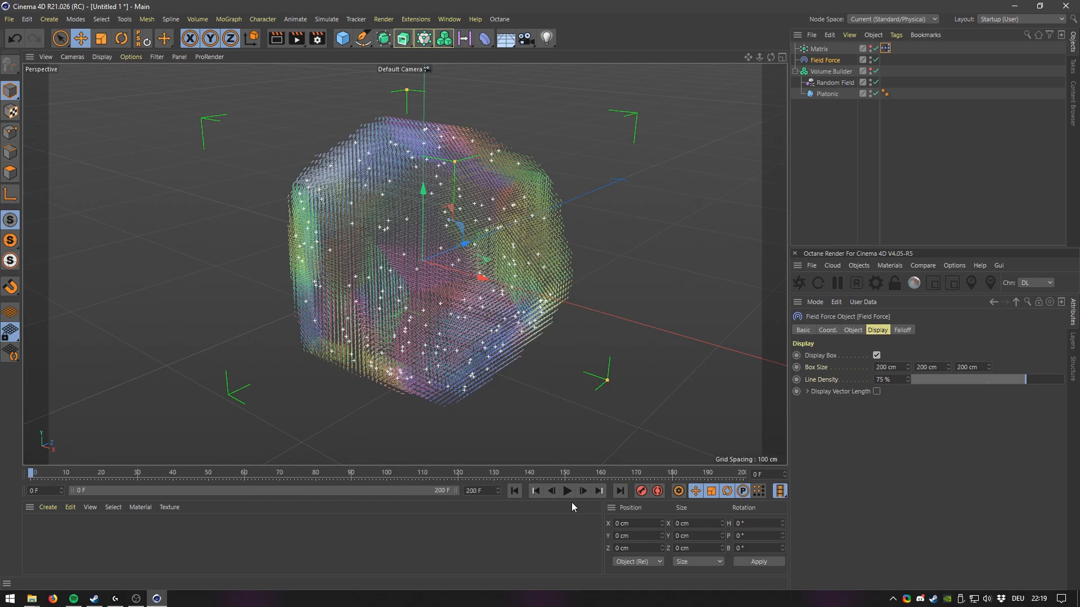
# Play the animation while orbiting to preview the particles, then return to frame 0.
pyautogui.scroll(3, 447, 272)
pyautogui.keyDown('alt'); pyautogui.moveTo(447, 273); pyautogui.dragTo(599, 380); pyautogui.keyUp('alt')
pyautogui.click(569, 492)
pyautogui.moveTo(736, 476); pyautogui.dragTo(4, 451)
pyautogui.keyDown('alt'); pyautogui.moveTo(478, 309); pyautogui.dragTo(568, 237); pyautogui.keyUp('alt')
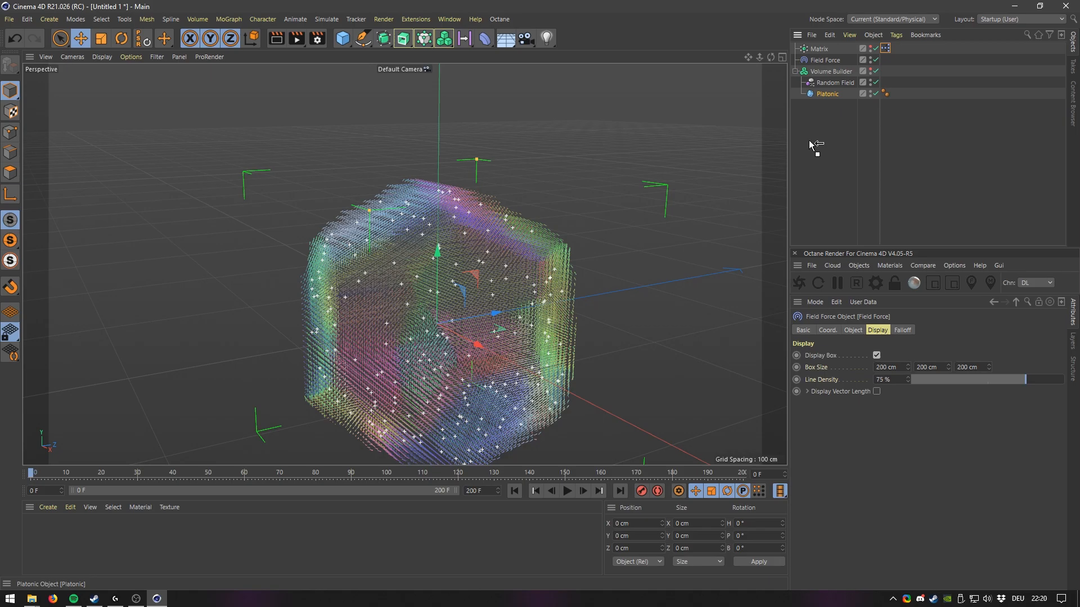
# Add a Bevel deformer as a child of the Platonic with a 3 cm offset and 5 subdivisions.
pyautogui.moveTo(810, 142); pyautogui.dragTo(808, 141)
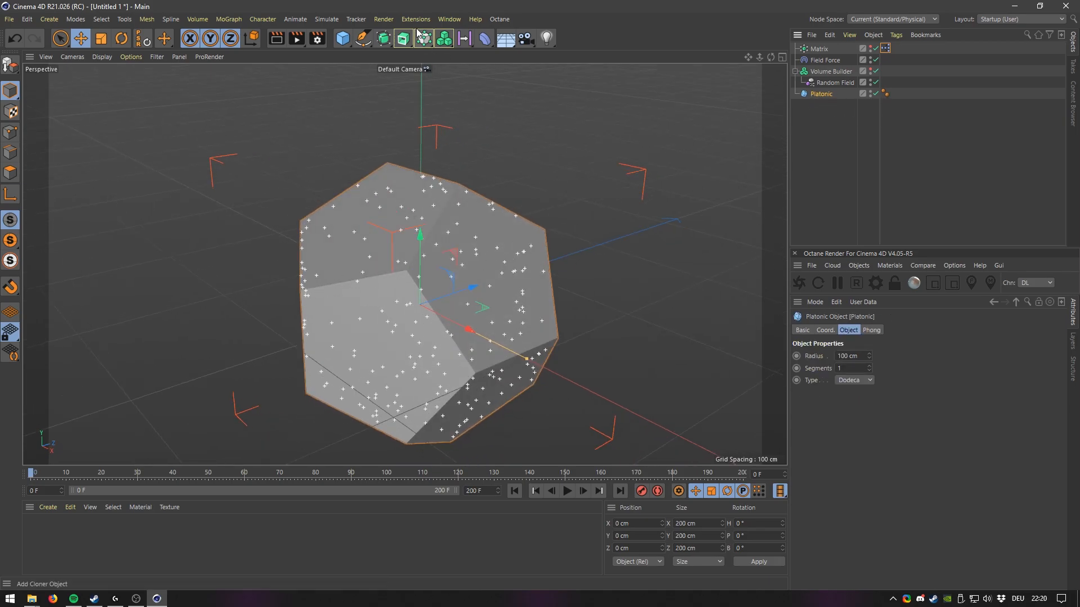
pyautogui.click(484, 39)
pyautogui.click(536, 190)
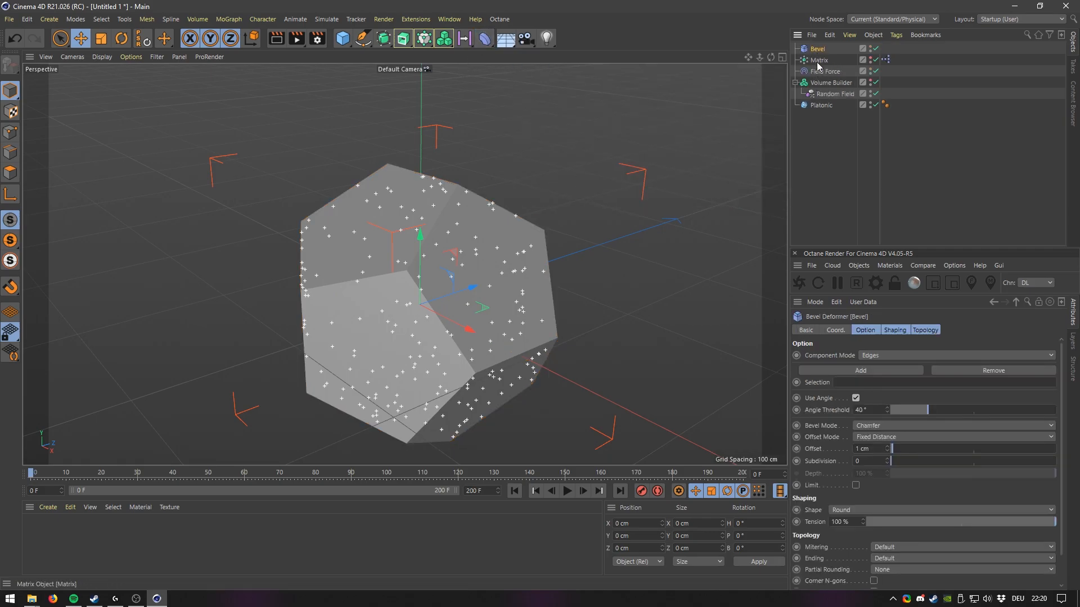
pyautogui.moveTo(823, 106); pyautogui.dragTo(825, 112)
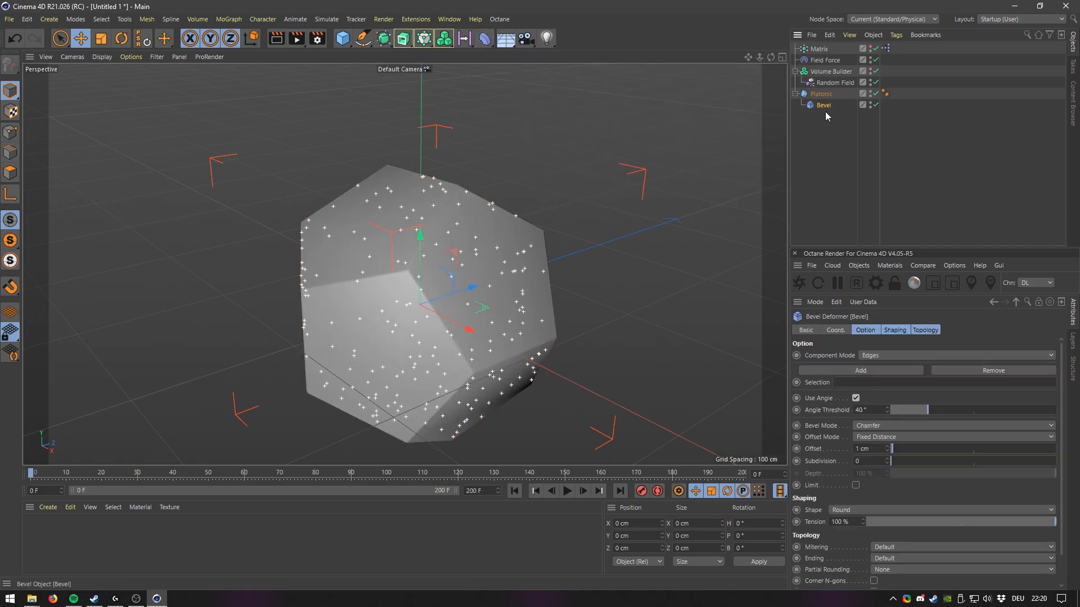
pyautogui.moveTo(903, 448)
pyautogui.mouseDown()
pyautogui.moveTo(891, 460)
pyautogui.moveTo(905, 460)
pyautogui.mouseUp()
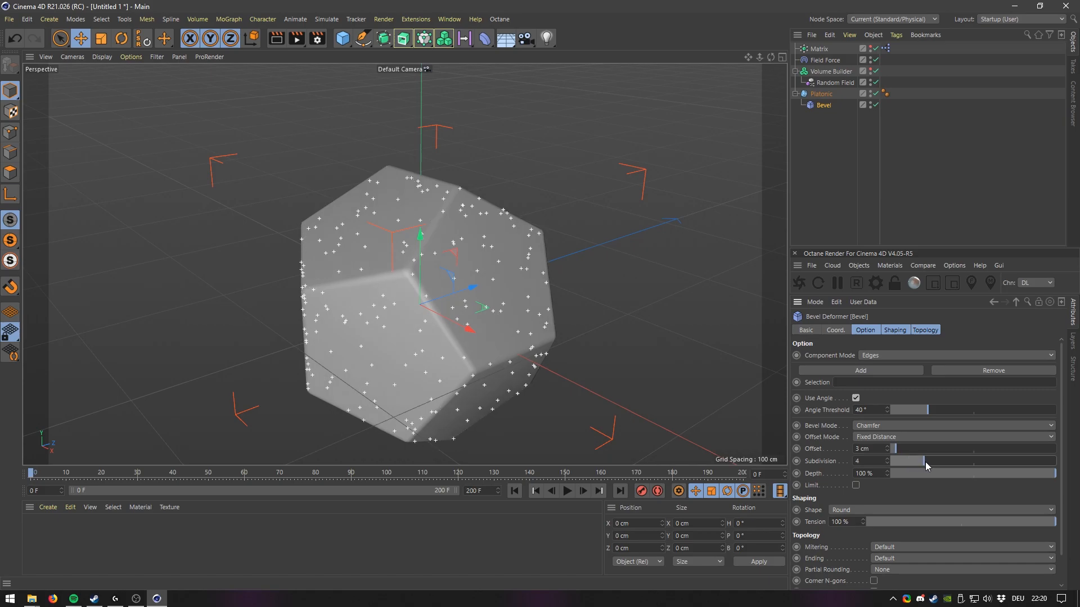
pyautogui.keyDown('alt'); pyautogui.moveTo(429, 285); pyautogui.dragTo(455, 253, button='middle'); pyautogui.keyUp('alt')
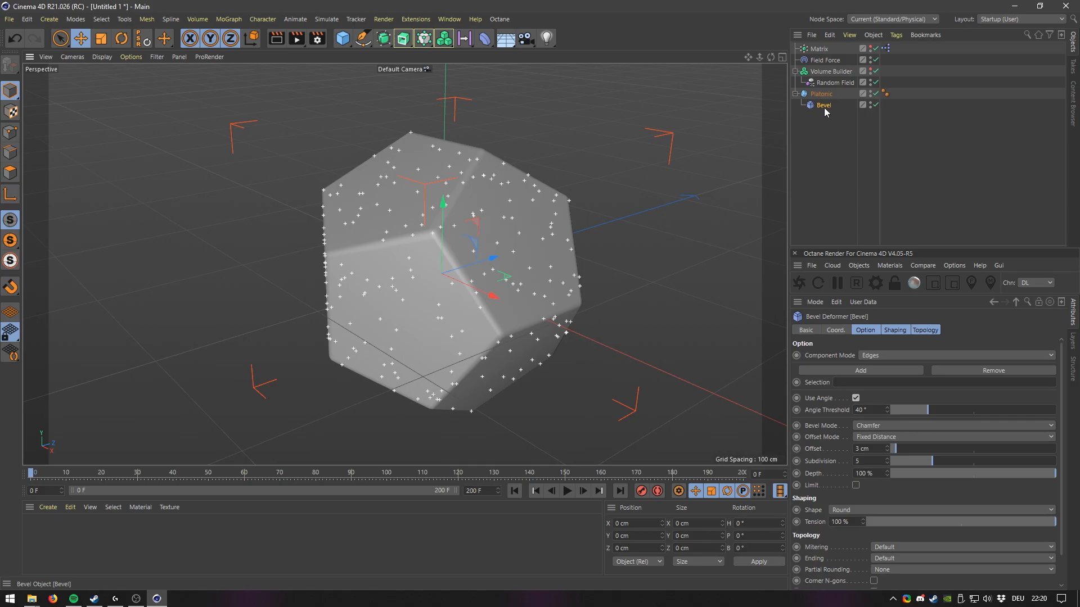
# Reorder the Volume Builder's inputs so the Random Field sits above the Platonic.
pyautogui.moveTo(833, 90); pyautogui.dragTo(832, 72)
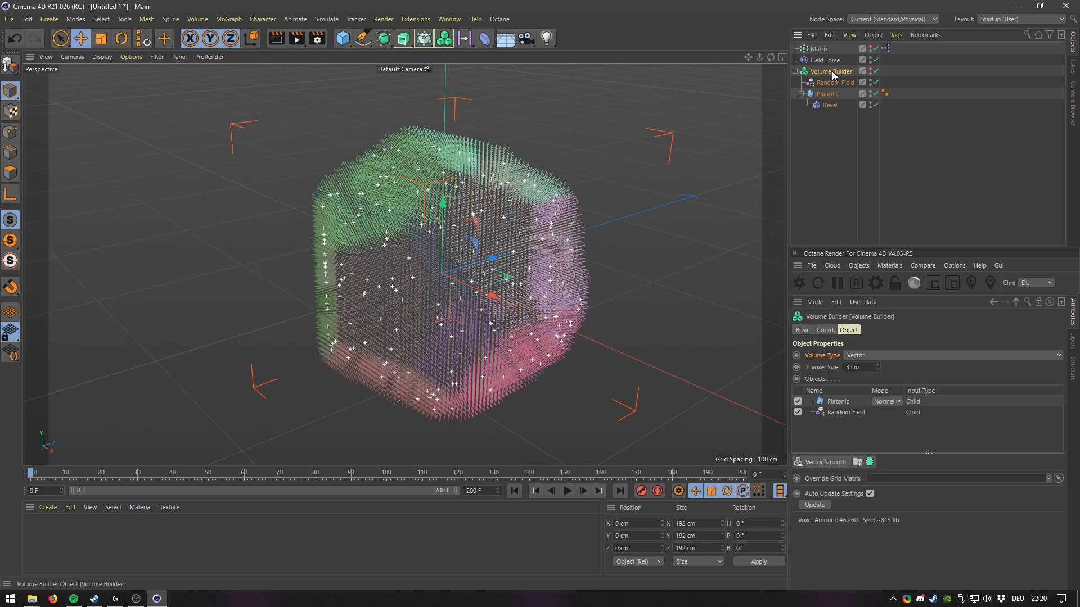
pyautogui.moveTo(841, 402); pyautogui.dragTo(840, 418)
pyautogui.keyDown('alt'); pyautogui.moveTo(433, 284); pyautogui.dragTo(537, 409); pyautogui.keyUp('alt')
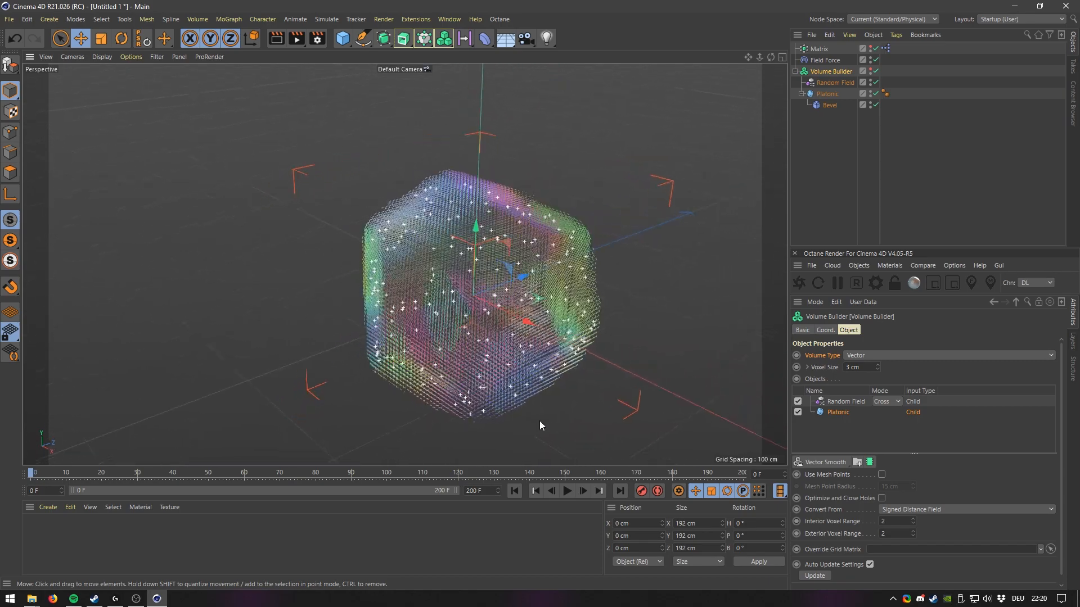
# Play the animation while orbiting to preview the updated vector field and particles.
pyautogui.click(568, 493)
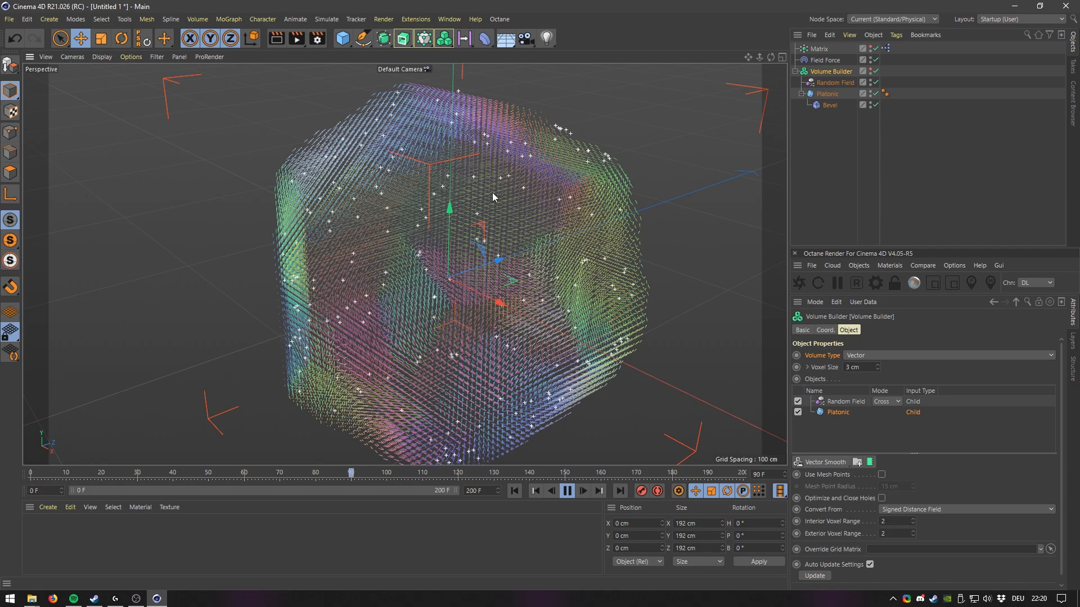
pyautogui.keyDown('alt'); pyautogui.moveTo(491, 218); pyautogui.dragTo(539, 191); pyautogui.keyUp('alt')
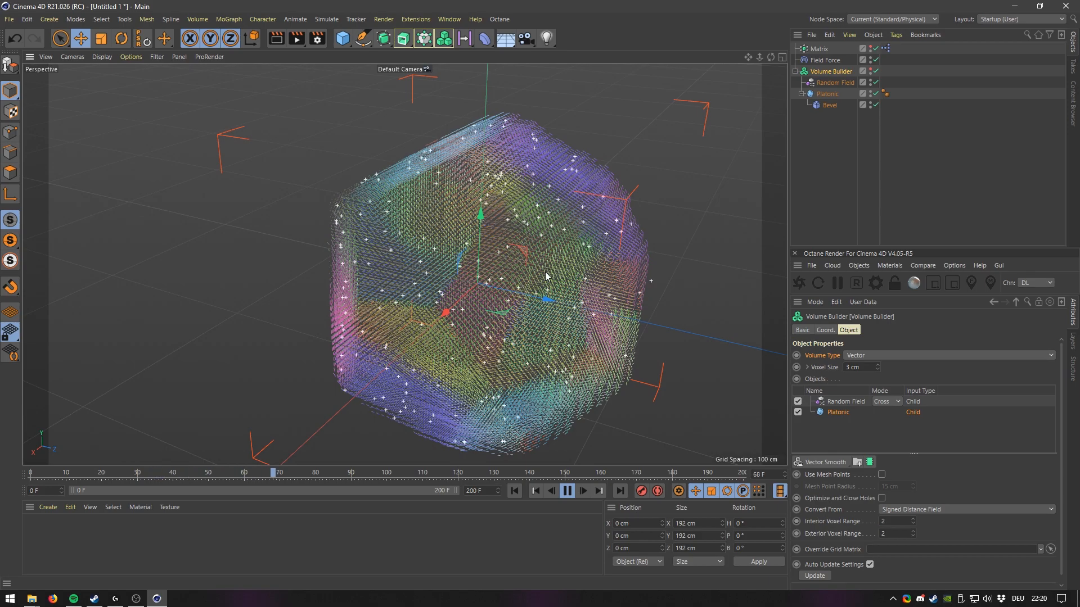
pyautogui.keyDown('alt'); pyautogui.moveTo(467, 296); pyautogui.dragTo(525, 311); pyautogui.keyUp('alt')
pyautogui.click(568, 490)
pyautogui.keyDown('alt'); pyautogui.moveTo(394, 337); pyautogui.dragTo(460, 357); pyautogui.keyUp('alt')
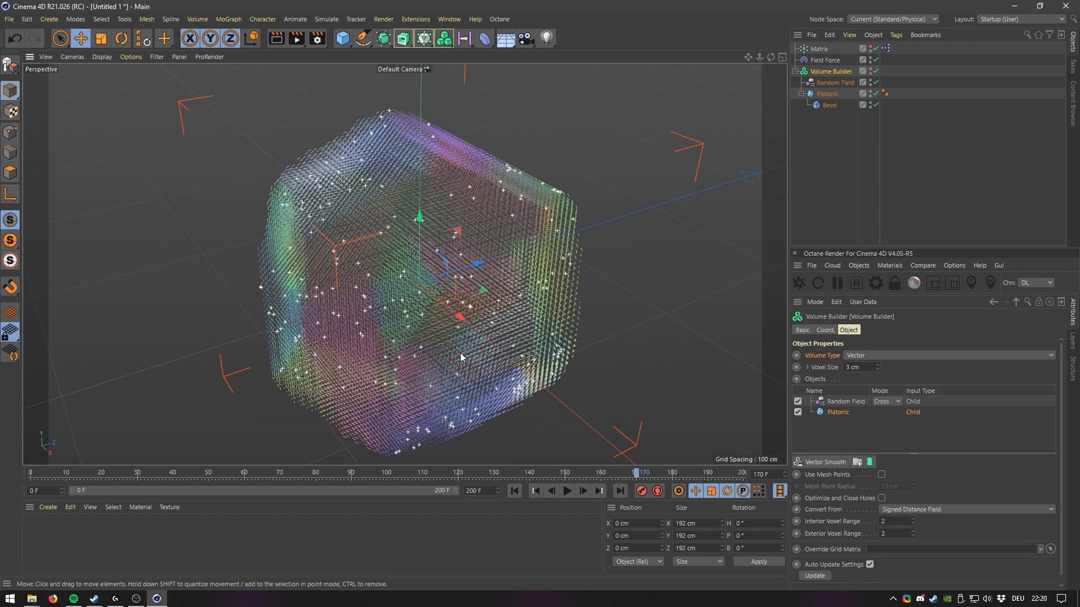
pyautogui.keyDown('alt'); pyautogui.moveTo(447, 266); pyautogui.dragTo(478, 258, button='middle'); pyautogui.keyUp('alt')
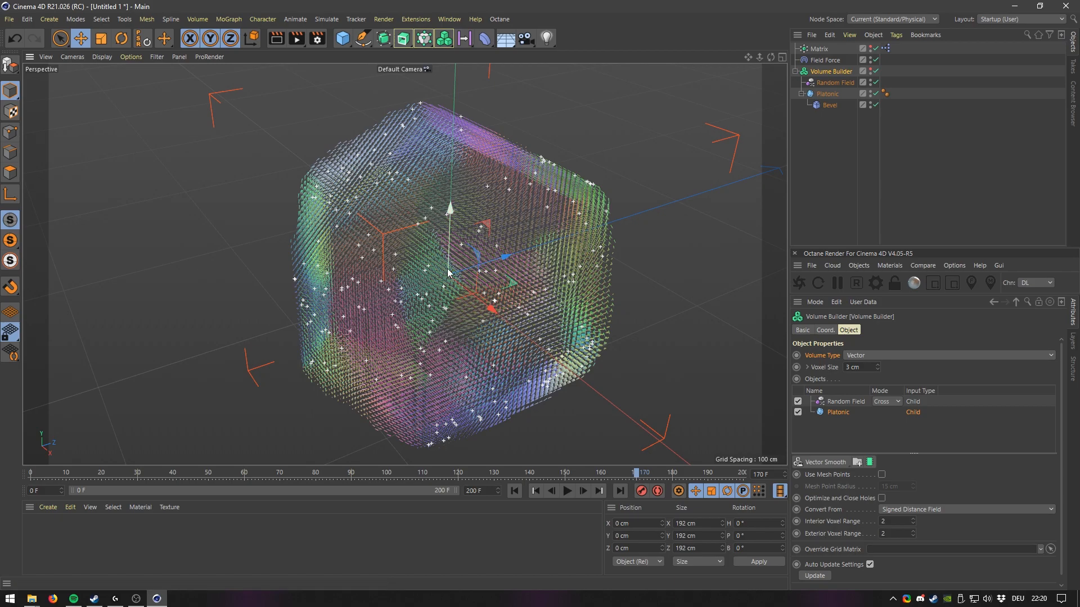
# Add a MoGraph Tracer and link the Matrix into its Trace Link.
pyautogui.click(223, 22)
pyautogui.moveTo(265, 50)
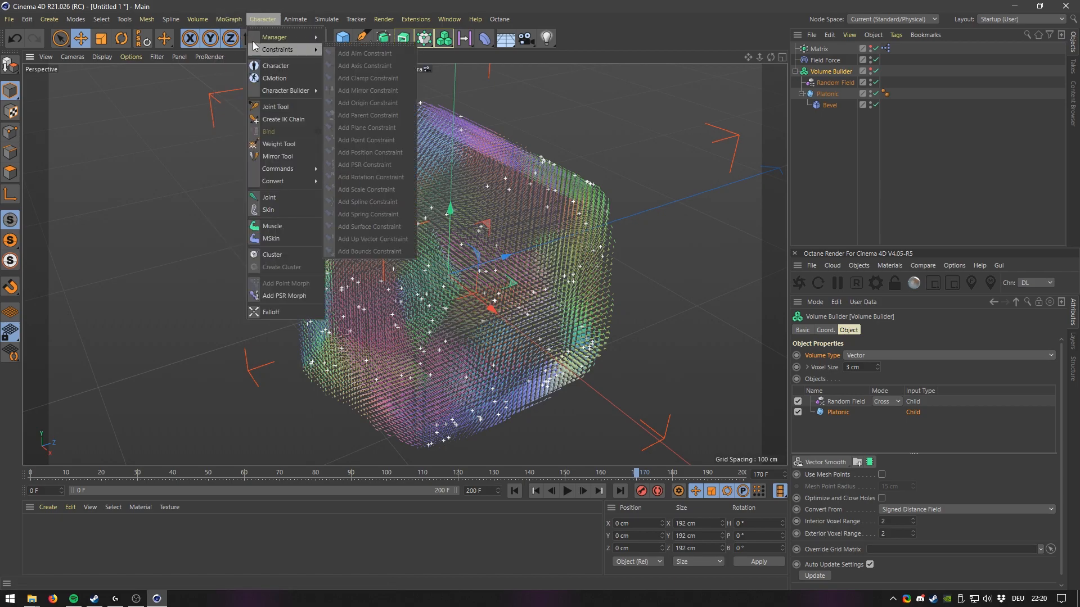
pyautogui.click(246, 123)
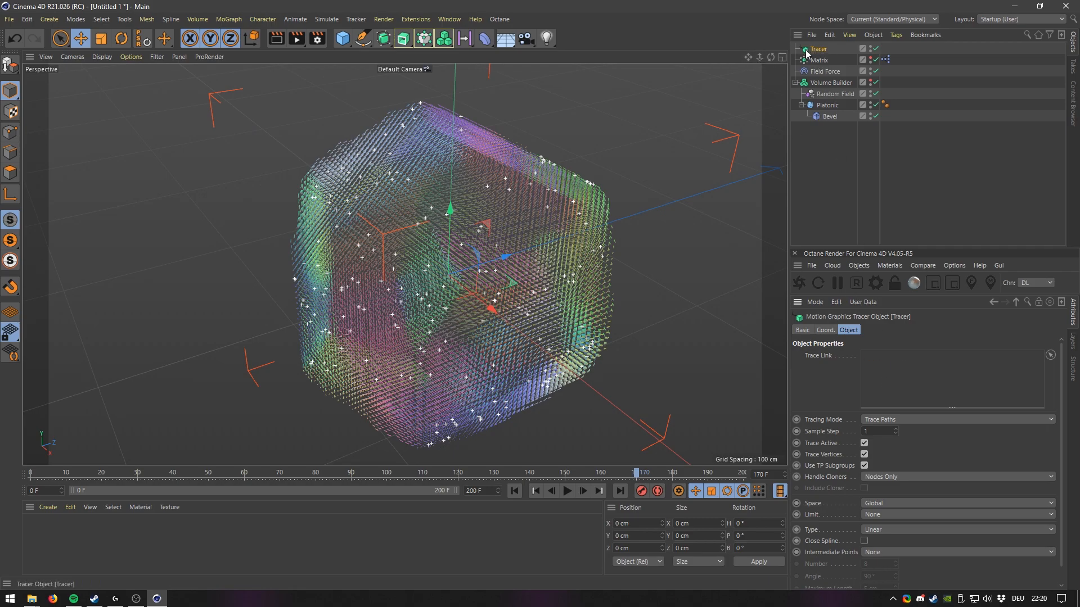
pyautogui.moveTo(927, 371); pyautogui.dragTo(927, 372)
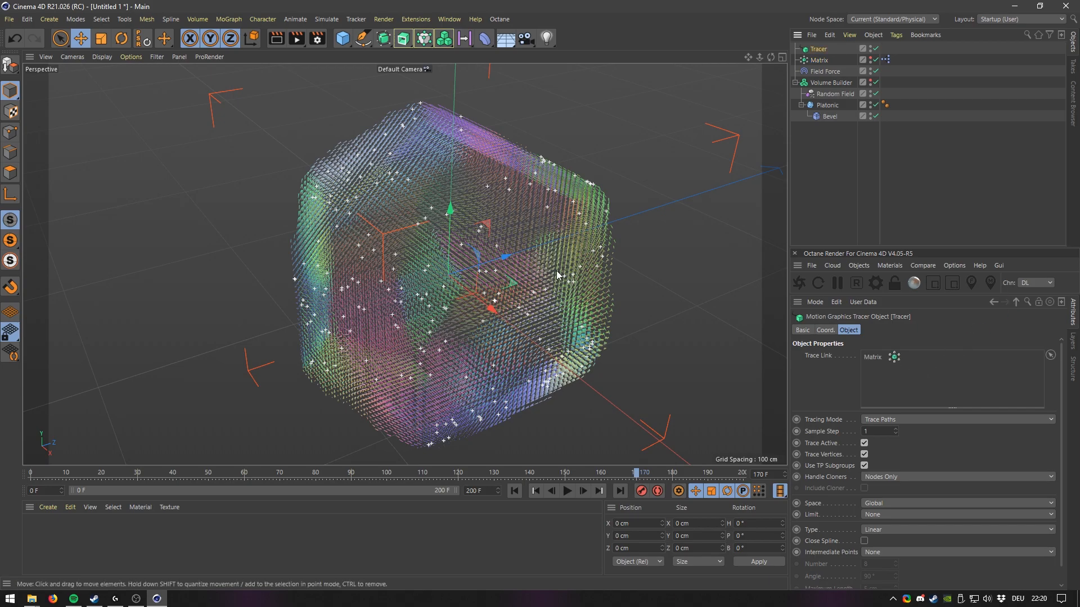
# Play the animation while orbiting to preview the traced particle paths.
pyautogui.click(567, 491)
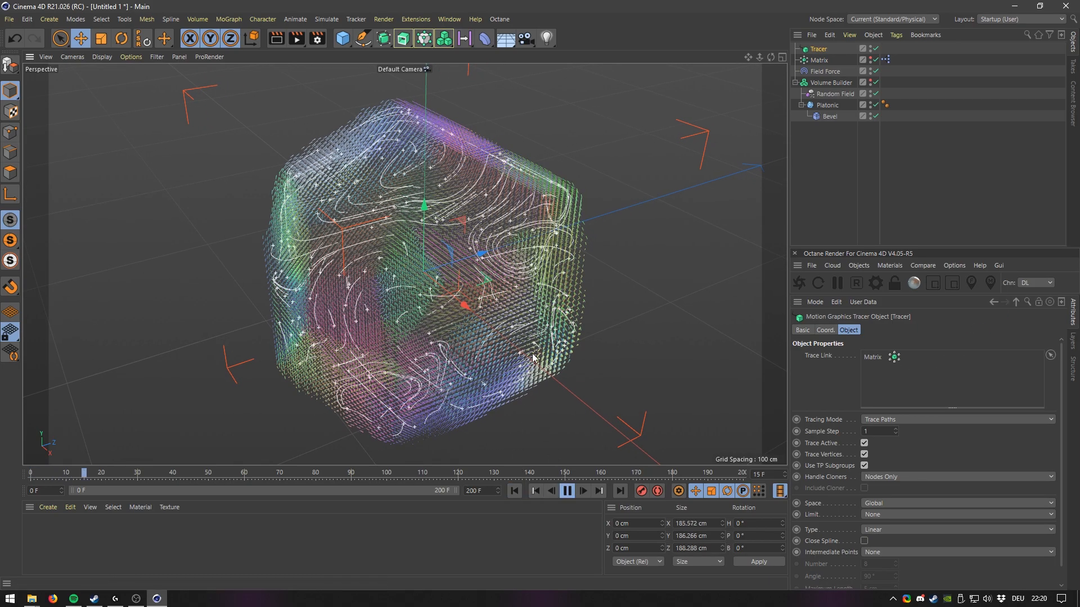
pyautogui.keyDown('alt'); pyautogui.moveTo(491, 343); pyautogui.dragTo(434, 316); pyautogui.keyUp('alt')
pyautogui.keyDown('alt'); pyautogui.moveTo(540, 312); pyautogui.dragTo(421, 290, button='middle'); pyautogui.keyUp('alt')
pyautogui.keyDown('alt'); pyautogui.moveTo(420, 290); pyautogui.dragTo(446, 302, button='right'); pyautogui.keyUp('alt')
pyautogui.keyDown('alt'); pyautogui.moveTo(446, 301); pyautogui.dragTo(537, 302); pyautogui.keyUp('alt')
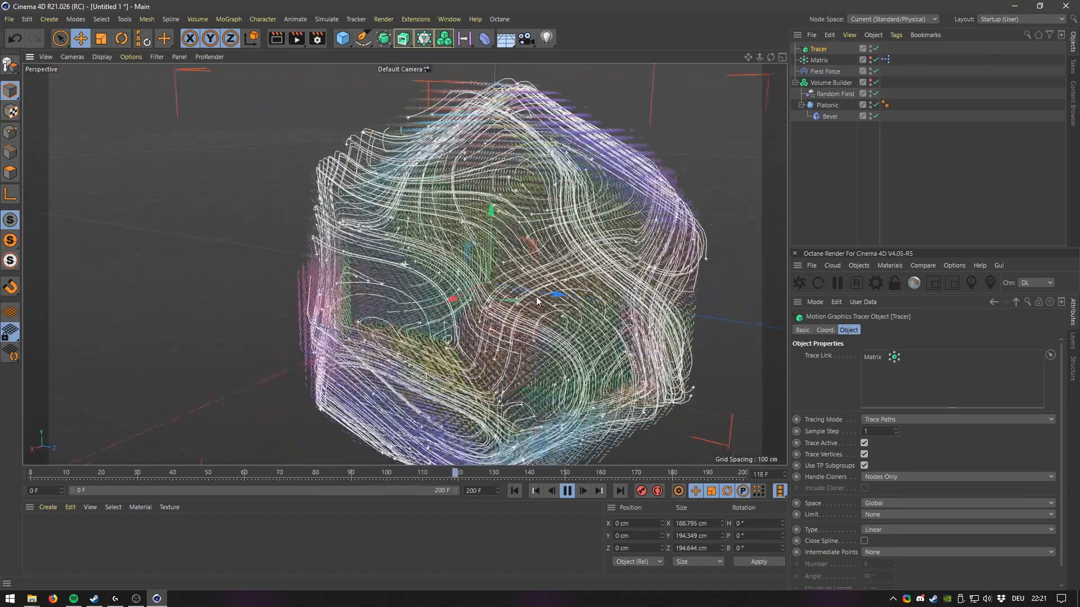
pyautogui.keyDown('alt'); pyautogui.moveTo(537, 301); pyautogui.dragTo(487, 298, button='right'); pyautogui.keyUp('alt')
pyautogui.keyDown('alt'); pyautogui.moveTo(486, 298); pyautogui.dragTo(388, 264, button='middle'); pyautogui.keyUp('alt')
pyautogui.keyDown('alt'); pyautogui.moveTo(449, 275); pyautogui.dragTo(331, 290); pyautogui.keyUp('alt')
pyautogui.keyDown('alt'); pyautogui.moveTo(484, 253); pyautogui.dragTo(416, 315, button='middle'); pyautogui.keyUp('alt')
pyautogui.keyDown('alt'); pyautogui.moveTo(416, 315); pyautogui.dragTo(470, 306, button='right'); pyautogui.keyUp('alt')
pyautogui.keyDown('alt'); pyautogui.moveTo(470, 306); pyautogui.dragTo(366, 309); pyautogui.keyUp('alt')
pyautogui.keyDown('alt'); pyautogui.moveTo(366, 309); pyautogui.dragTo(432, 326, button='middle'); pyautogui.keyUp('alt')
pyautogui.keyDown('alt'); pyautogui.moveTo(495, 334); pyautogui.dragTo(421, 333); pyautogui.keyUp('alt')
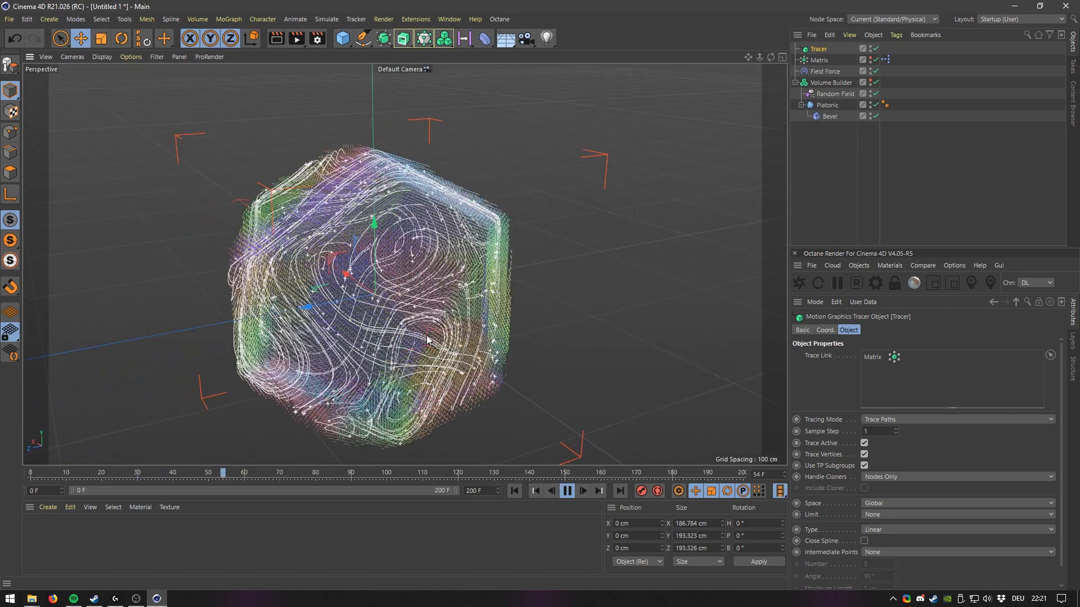
pyautogui.keyDown('alt'); pyautogui.moveTo(368, 316); pyautogui.dragTo(456, 336, button='middle'); pyautogui.keyUp('alt')
pyautogui.keyDown('alt'); pyautogui.moveTo(445, 327); pyautogui.dragTo(462, 326, button='right'); pyautogui.keyUp('alt')
pyautogui.keyDown('alt'); pyautogui.moveTo(441, 329); pyautogui.dragTo(483, 342); pyautogui.keyUp('alt')
pyautogui.keyDown('alt'); pyautogui.moveTo(444, 341); pyautogui.dragTo(501, 356, button='middle'); pyautogui.keyUp('alt')
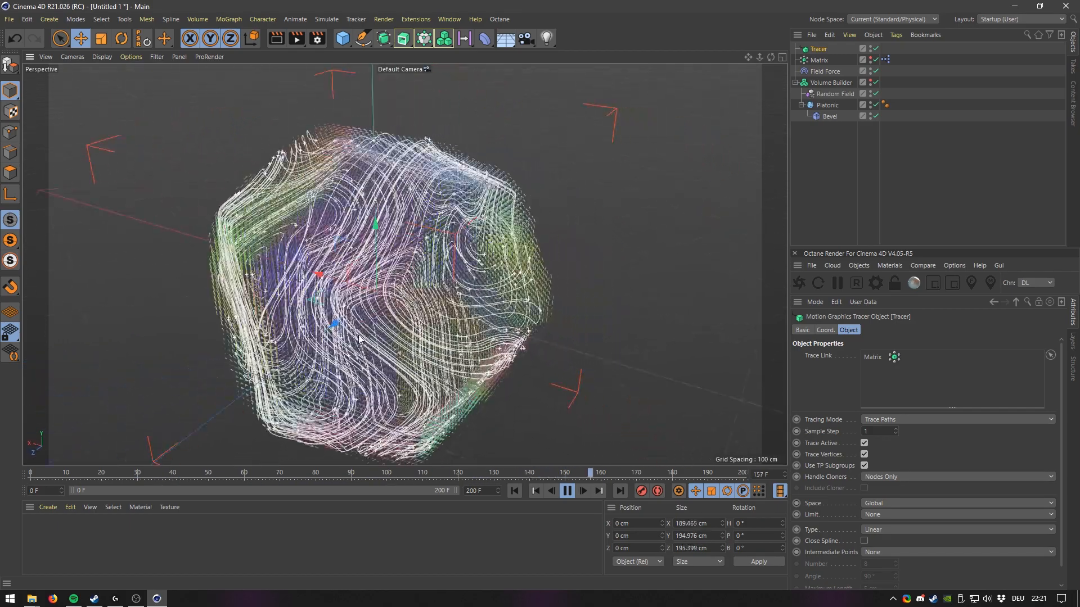
pyautogui.keyDown('alt'); pyautogui.moveTo(495, 348); pyautogui.dragTo(590, 349); pyautogui.keyUp('alt')
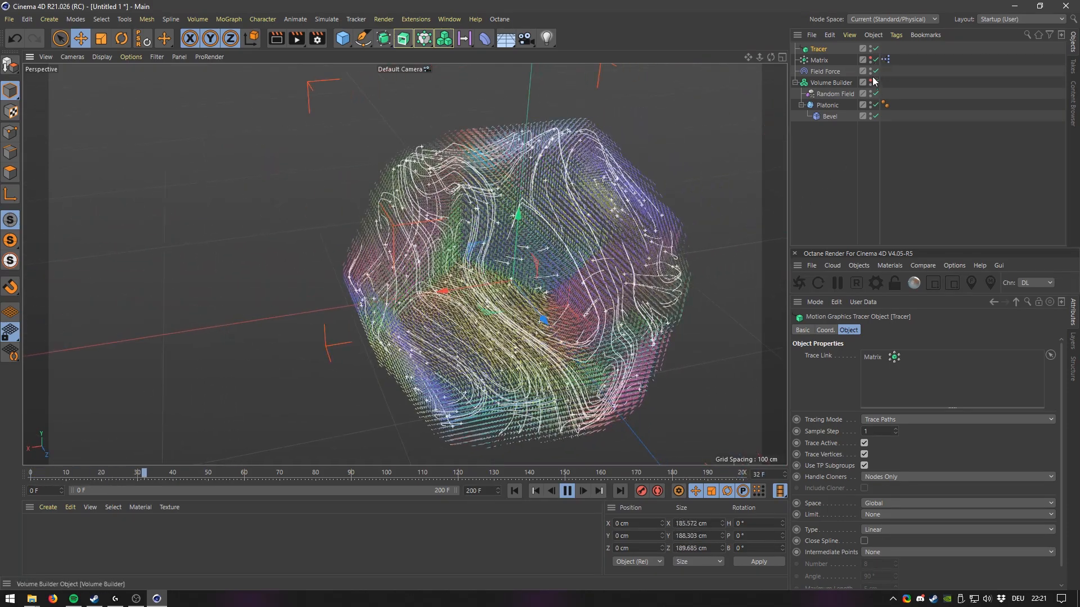
# Hide the Volume Builder in the viewport to view only the traced splines.
pyautogui.doubleClick(870, 69)
pyautogui.moveTo(410, 288)
pyautogui.keyDown('alt'); pyautogui.mouseDown()
pyautogui.moveTo(475, 286)
pyautogui.moveTo(489, 306)
pyautogui.moveTo(567, 307)
pyautogui.mouseUp(); pyautogui.keyUp('alt')
pyautogui.keyDown('alt'); pyautogui.moveTo(566, 306); pyautogui.dragTo(494, 331, button='right'); pyautogui.keyUp('alt')
pyautogui.keyDown('alt'); pyautogui.moveTo(494, 330); pyautogui.dragTo(552, 336); pyautogui.keyUp('alt')
pyautogui.keyDown('alt'); pyautogui.moveTo(552, 335); pyautogui.dragTo(609, 337, button='middle'); pyautogui.keyUp('alt')
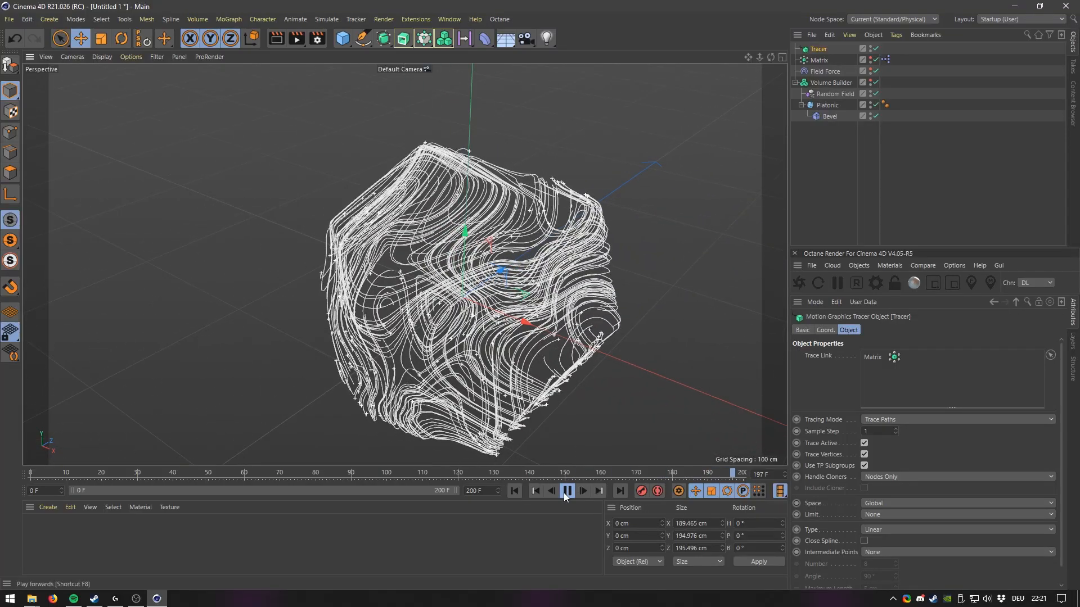
pyautogui.click(567, 491)
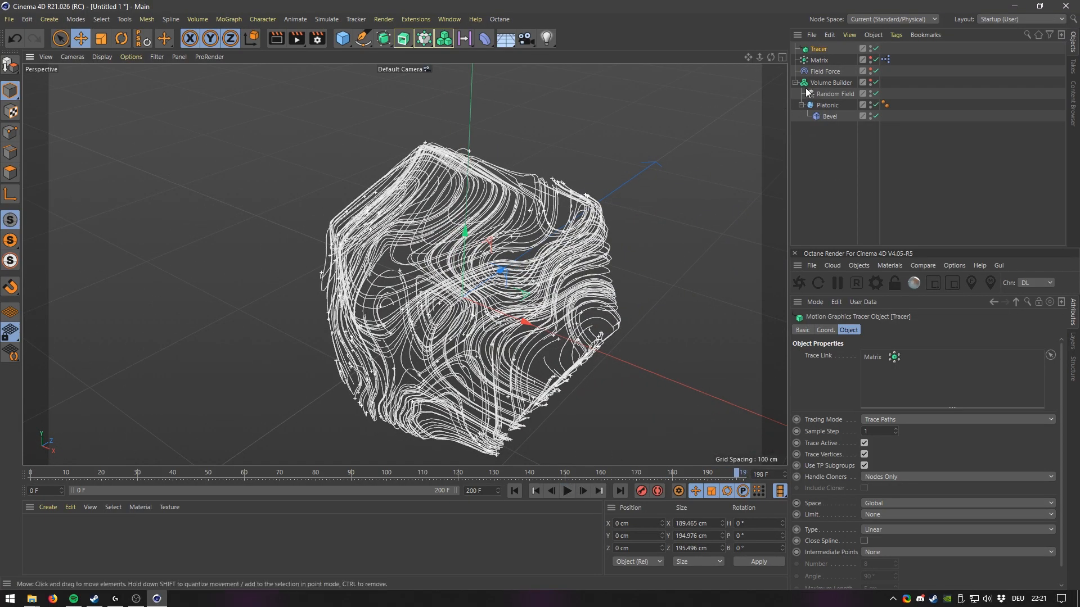
pyautogui.moveTo(484, 282)
pyautogui.keyDown('alt'); pyautogui.mouseDown()
pyautogui.moveTo(500, 321)
pyautogui.moveTo(557, 311)
pyautogui.mouseUp(); pyautogui.keyUp('alt')
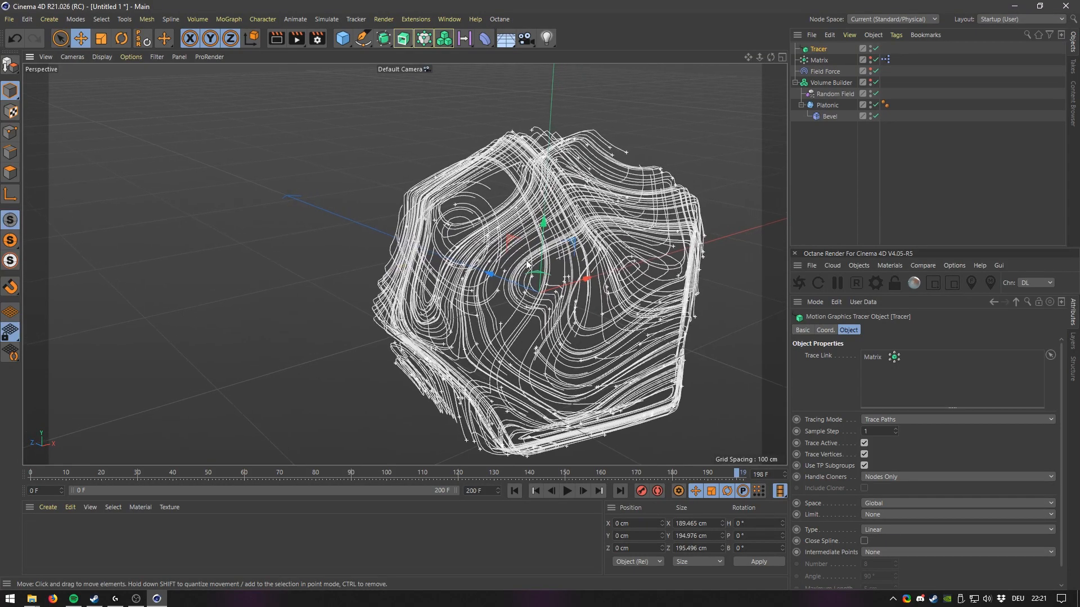
# Select the Random Field, play the animation while orbiting, then return to frame 0.
pyautogui.click(829, 95)
pyautogui.write('6')
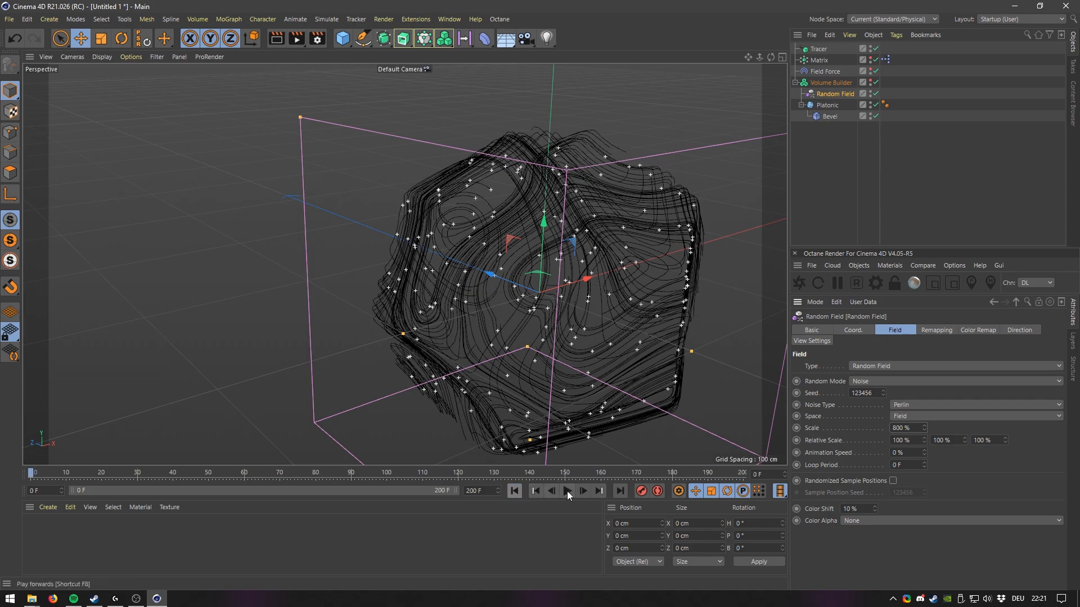
pyautogui.click(567, 491)
pyautogui.scroll(5, 499, 288)
pyautogui.moveTo(530, 289)
pyautogui.keyDown('alt'); pyautogui.mouseDown()
pyautogui.moveTo(459, 296)
pyautogui.moveTo(501, 339)
pyautogui.moveTo(609, 315)
pyautogui.moveTo(437, 313)
pyautogui.moveTo(381, 322)
pyautogui.moveTo(371, 332)
pyautogui.moveTo(387, 343)
pyautogui.mouseUp(); pyautogui.keyUp('alt')
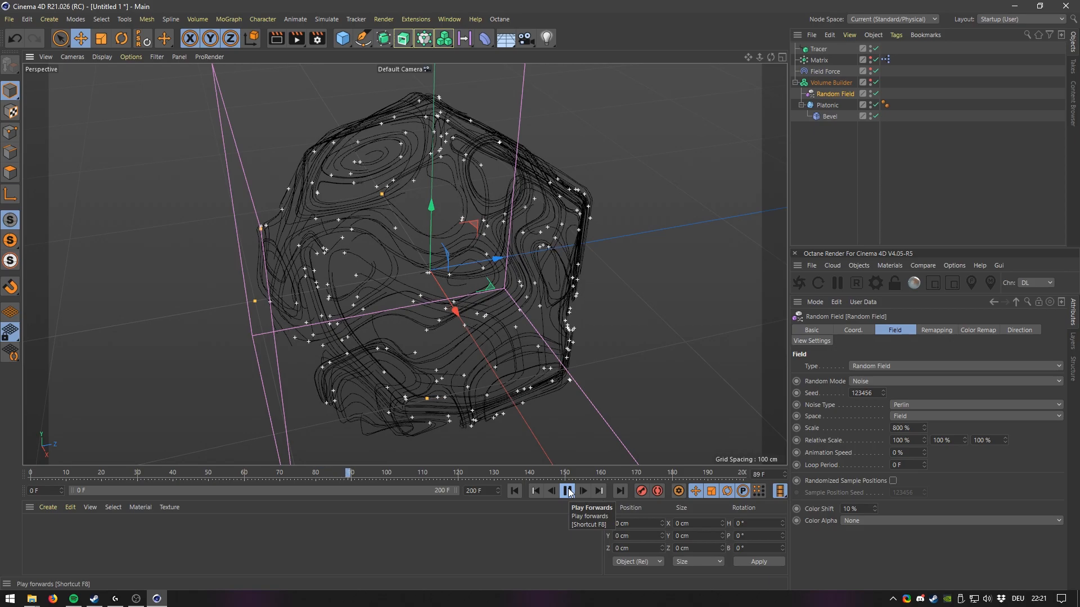
pyautogui.click(568, 491)
pyautogui.click(522, 488)
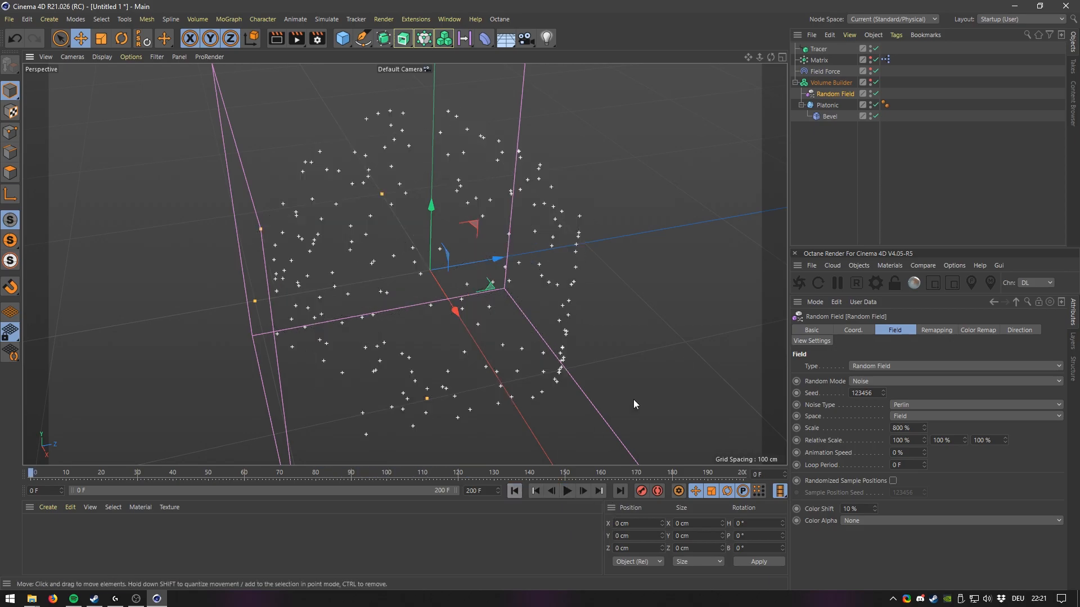
# Set the Matrix clone count to 400 and play the animation.
pyautogui.click(818, 60)
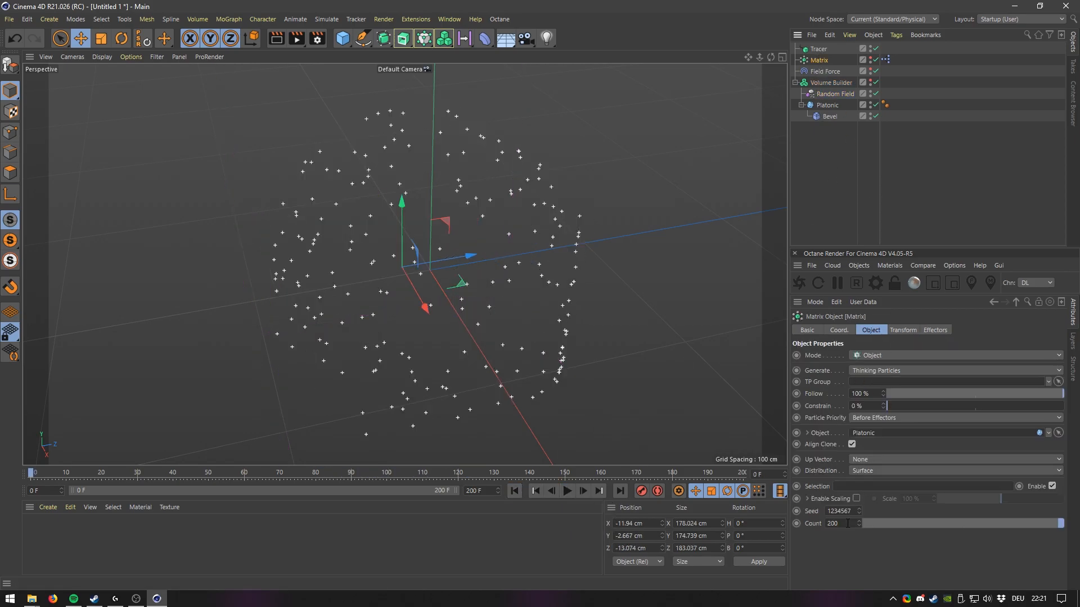
pyautogui.write('400')
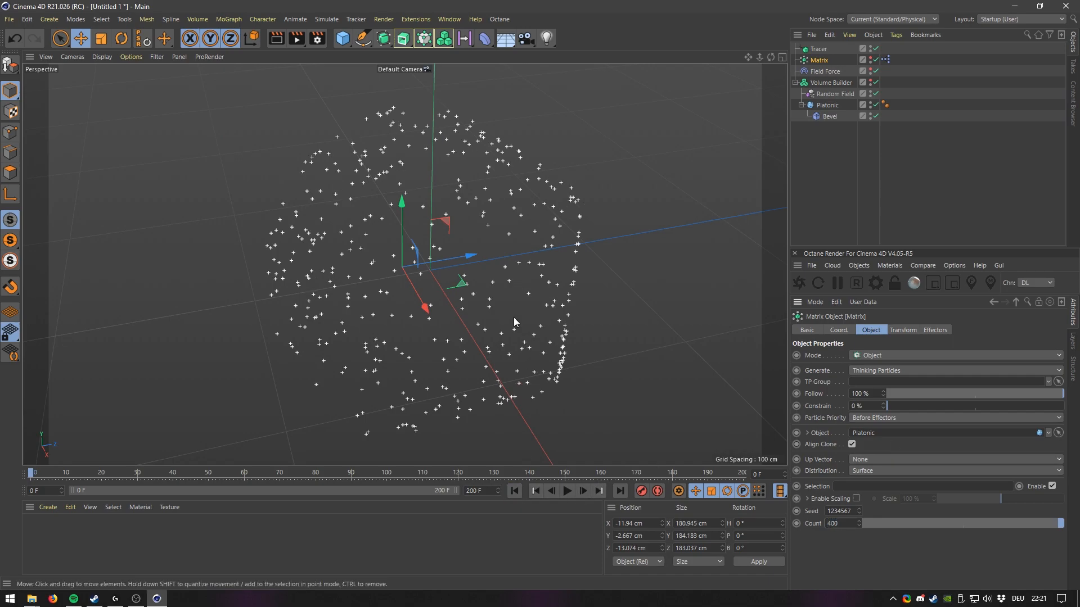
pyautogui.click(567, 491)
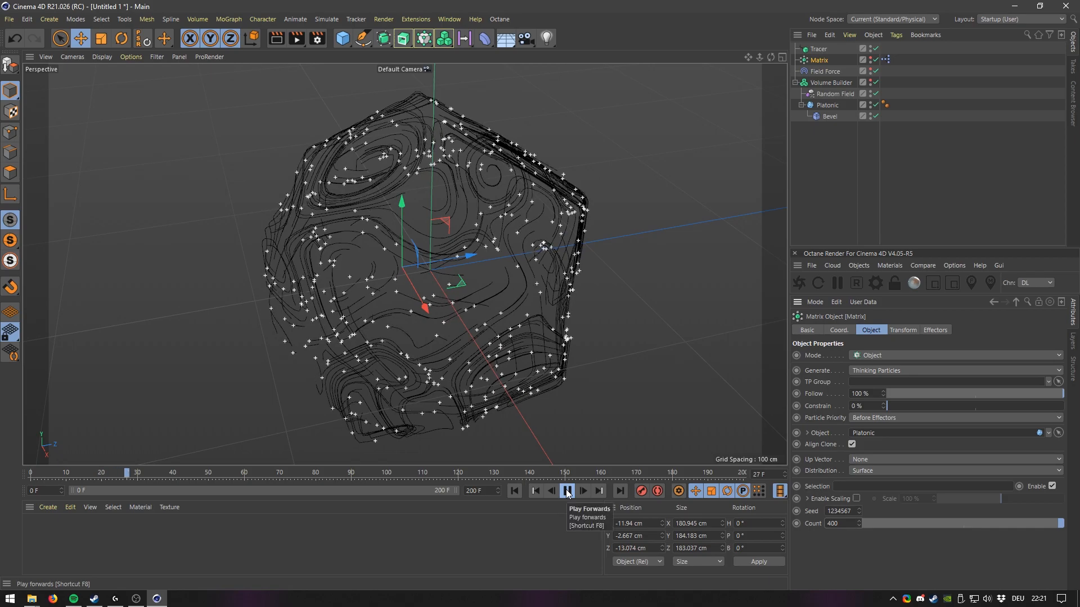
# Orbit around the traced particle paths during playback, then stop the animation.
pyautogui.keyDown('alt'); pyautogui.moveTo(494, 269); pyautogui.dragTo(402, 255); pyautogui.keyUp('alt')
pyautogui.keyDown('alt'); pyautogui.moveTo(412, 285); pyautogui.dragTo(437, 343, button='middle'); pyautogui.keyUp('alt')
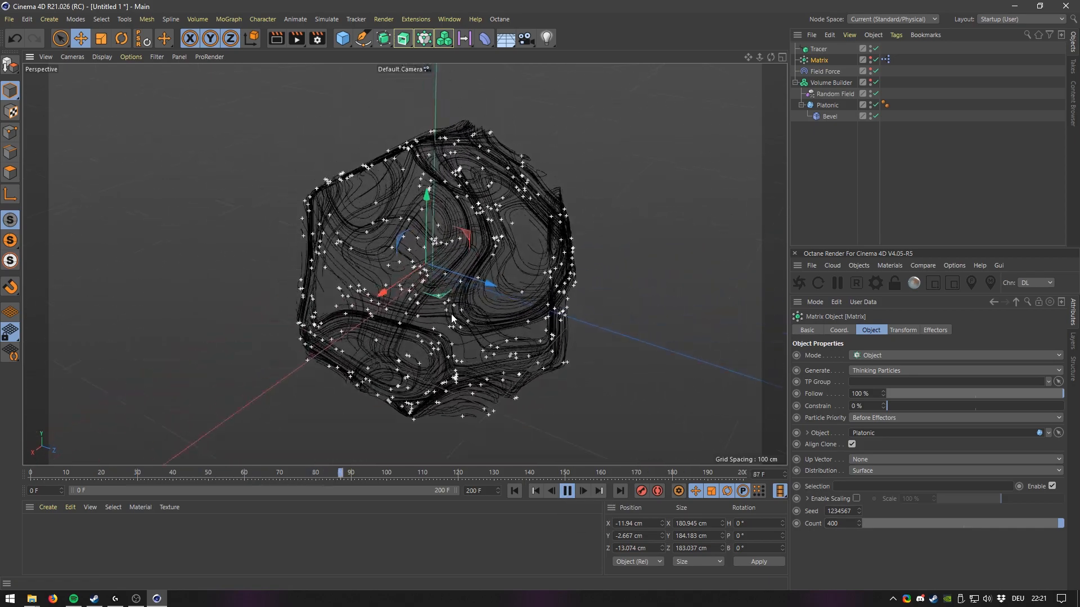
pyautogui.keyDown('alt'); pyautogui.moveTo(437, 344); pyautogui.dragTo(379, 315); pyautogui.keyUp('alt')
pyautogui.keyDown('alt'); pyautogui.moveTo(379, 315); pyautogui.dragTo(400, 359, button='middle'); pyautogui.keyUp('alt')
pyautogui.keyDown('alt'); pyautogui.moveTo(401, 359); pyautogui.dragTo(412, 299, button='right'); pyautogui.keyUp('alt')
pyautogui.keyDown('alt'); pyautogui.moveTo(412, 299); pyautogui.dragTo(501, 345); pyautogui.keyUp('alt')
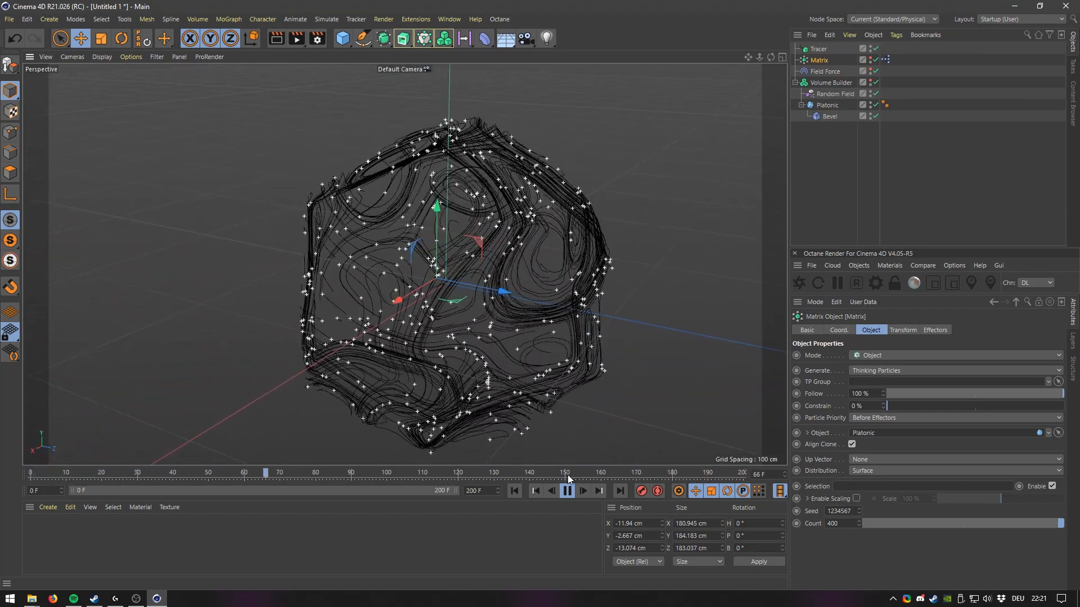
pyautogui.click(568, 491)
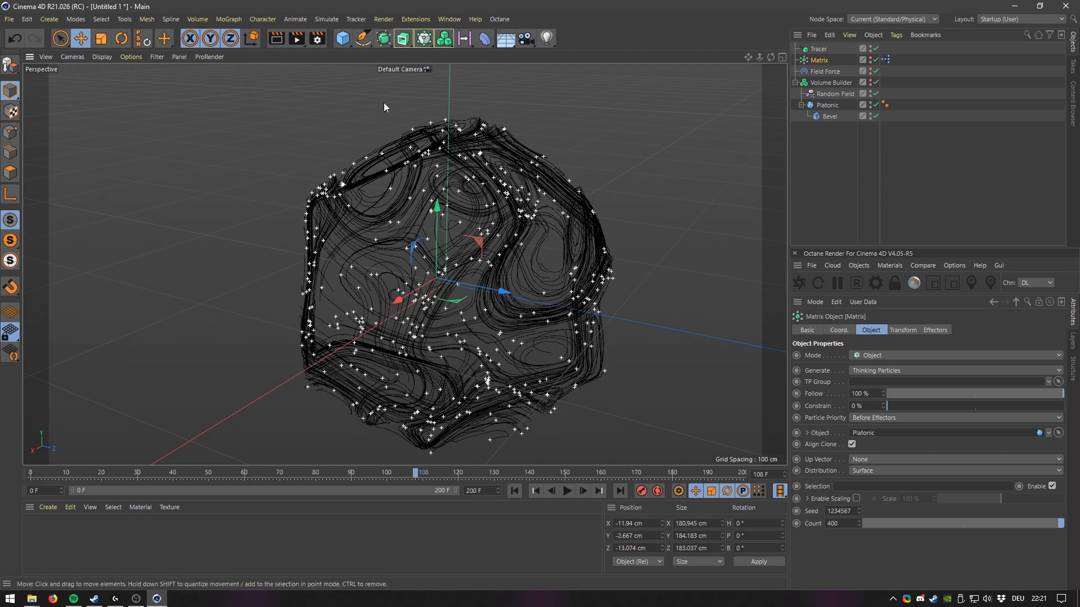
# Save the scene as "Abstract Wire Art", overwriting the existing file.
pyautogui.hotkey('ctrl', 's')
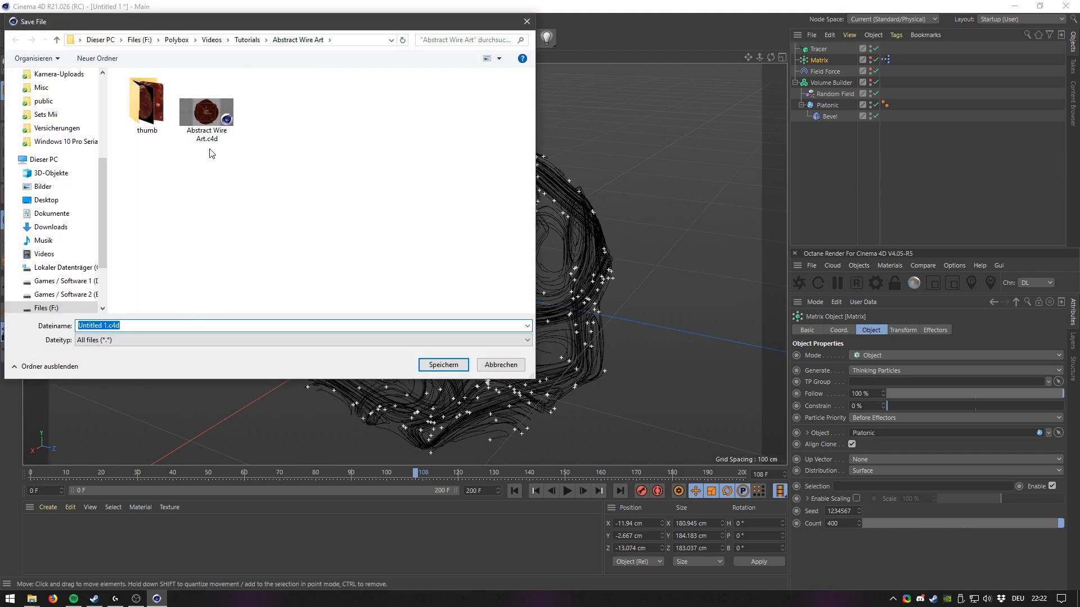
pyautogui.write('Abstract Wire')
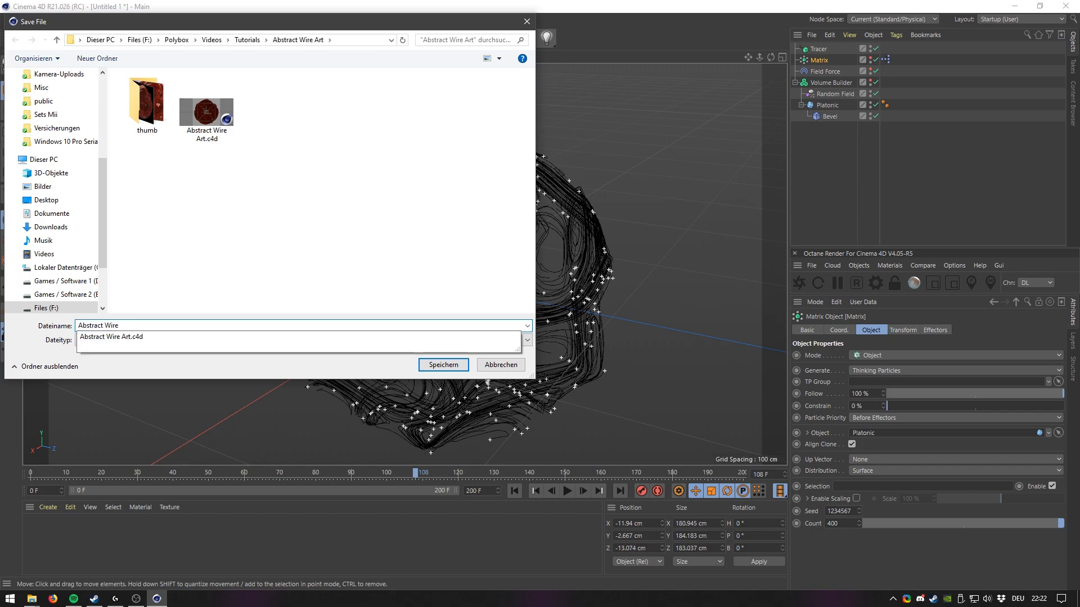
pyautogui.write('Art')
pyautogui.press('Return')
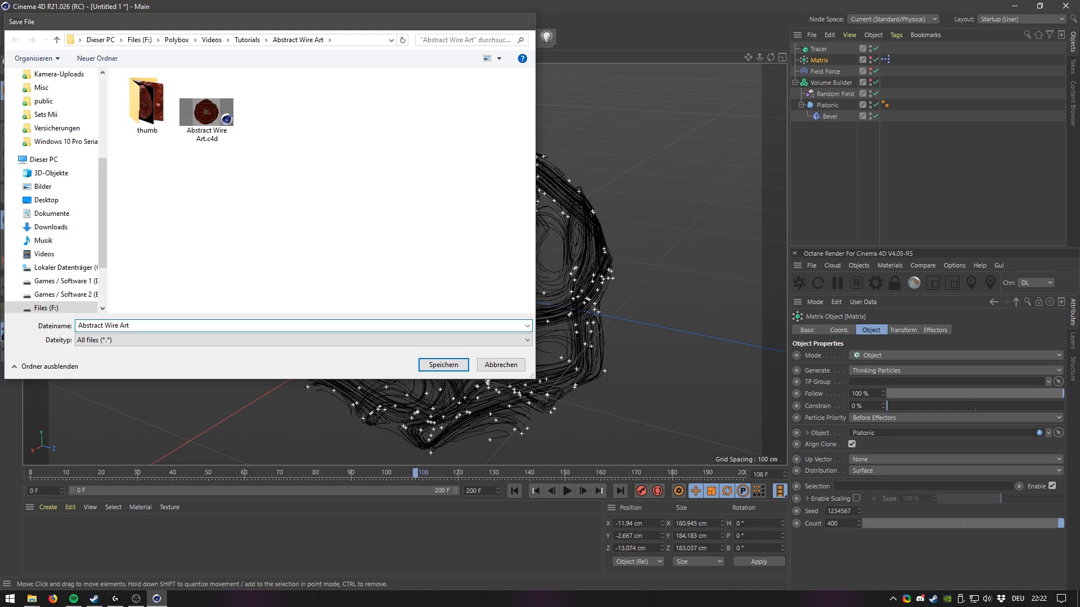
pyautogui.press('Return')
# Add a Sweep object and nest the Tracer inside it.
pyautogui.keyDown('alt'); pyautogui.moveTo(548, 267); pyautogui.dragTo(509, 252, button='middle'); pyautogui.keyUp('alt')
pyautogui.keyDown('alt'); pyautogui.moveTo(509, 251); pyautogui.dragTo(513, 230); pyautogui.keyUp('alt')
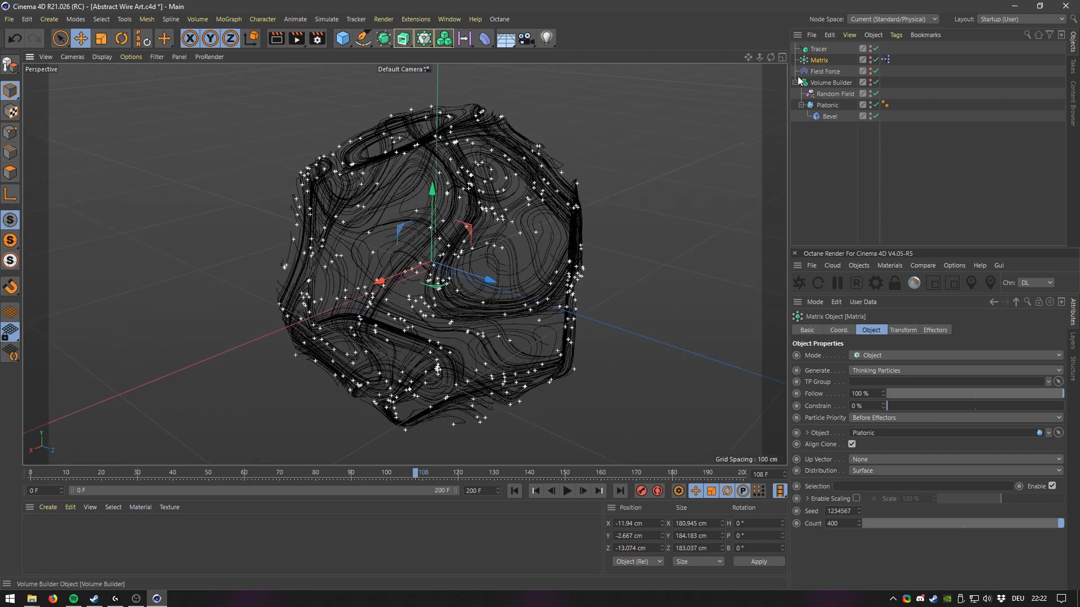
pyautogui.click(822, 49)
pyautogui.keyDown('alt'); pyautogui.moveTo(588, 210); pyautogui.dragTo(520, 230); pyautogui.keyUp('alt')
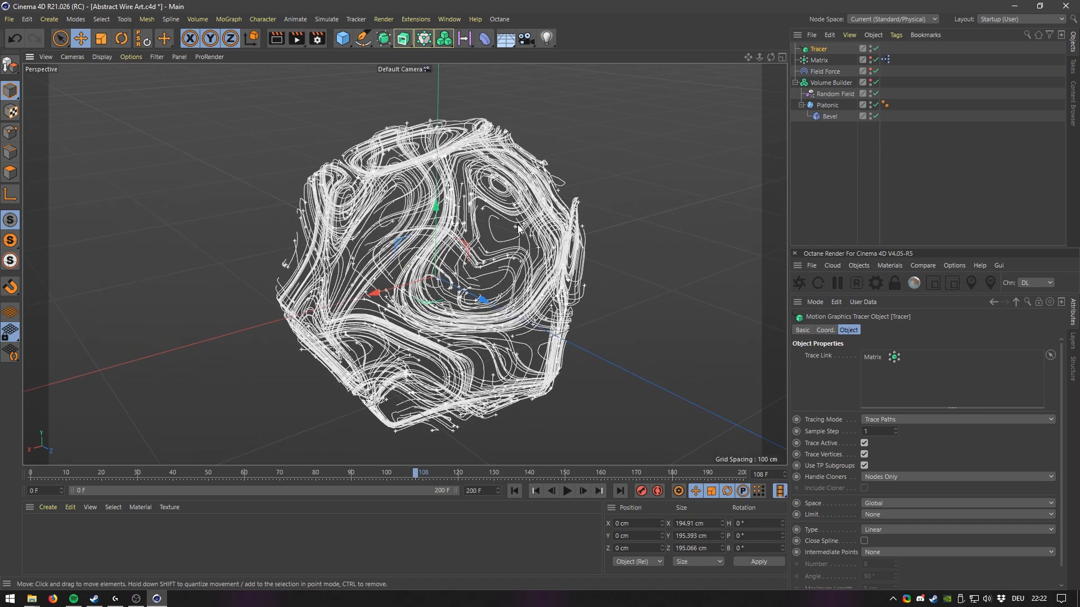
pyautogui.click(404, 38)
pyautogui.click(462, 113)
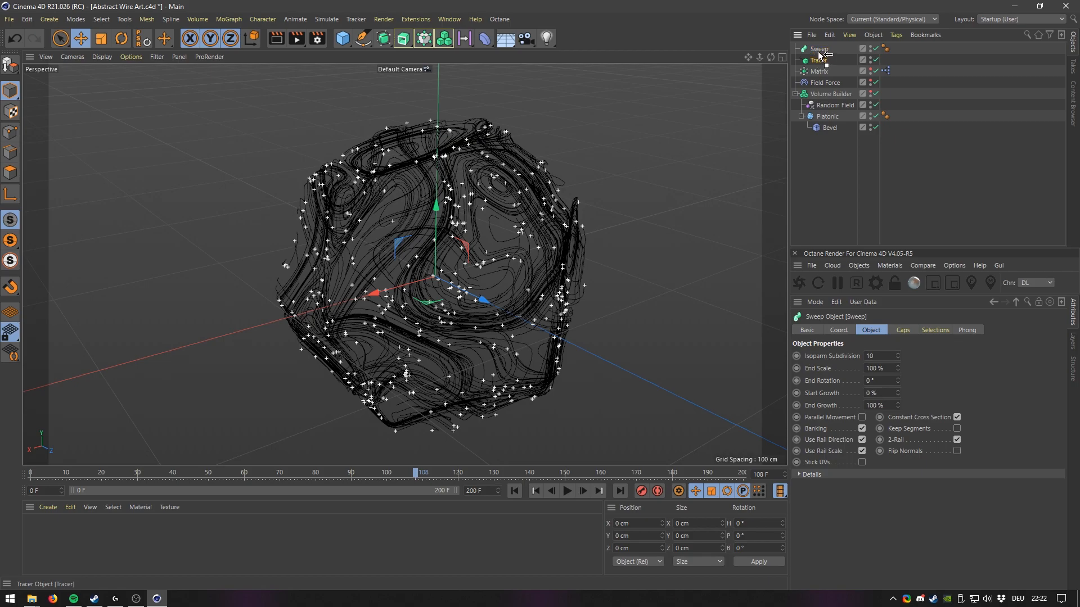
pyautogui.moveTo(820, 55); pyautogui.dragTo(819, 52)
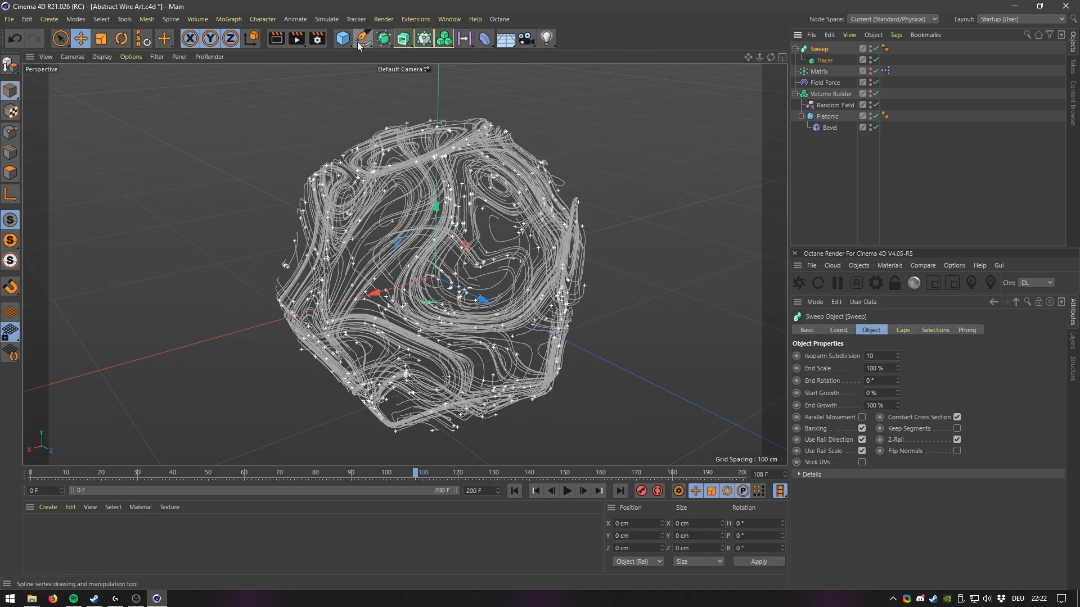
# Add a Circle spline with a 2 cm radius and place it inside the Sweep as the profile.
pyautogui.click(363, 38)
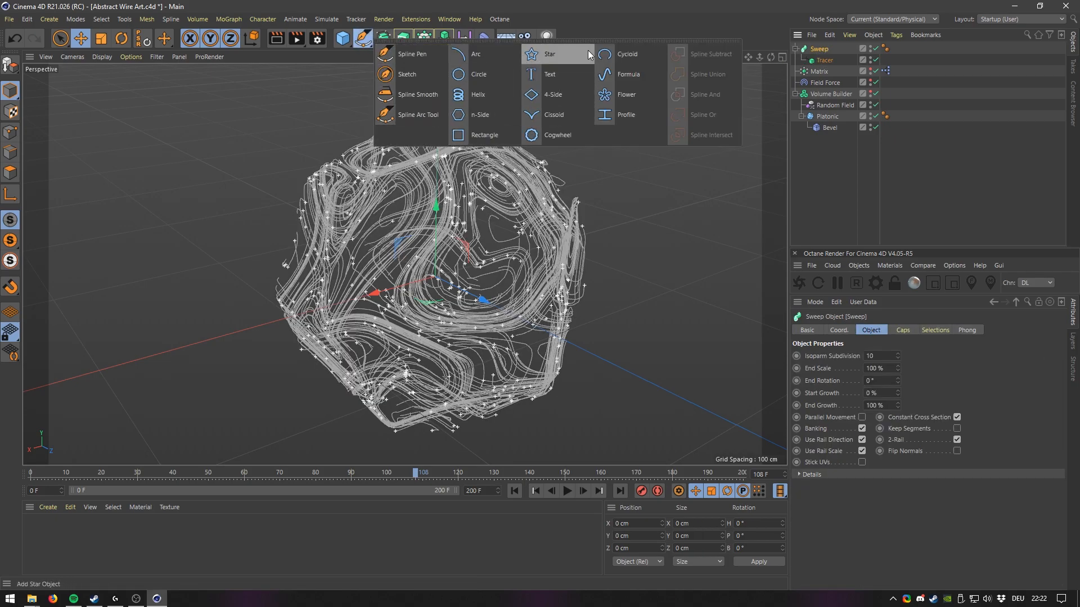
pyautogui.click(475, 74)
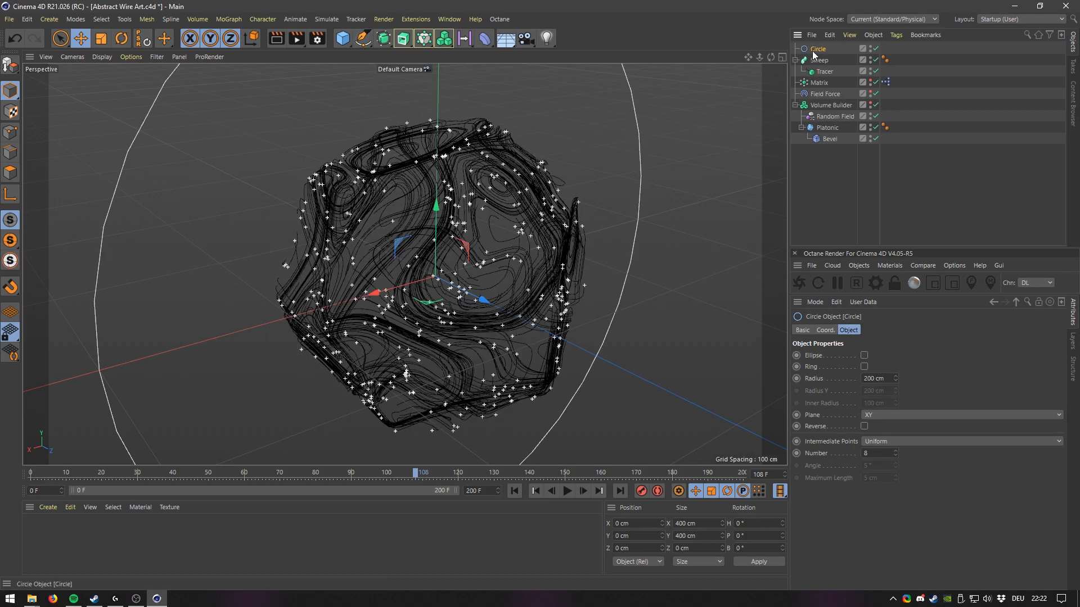
pyautogui.write('2')
pyautogui.press('Return')
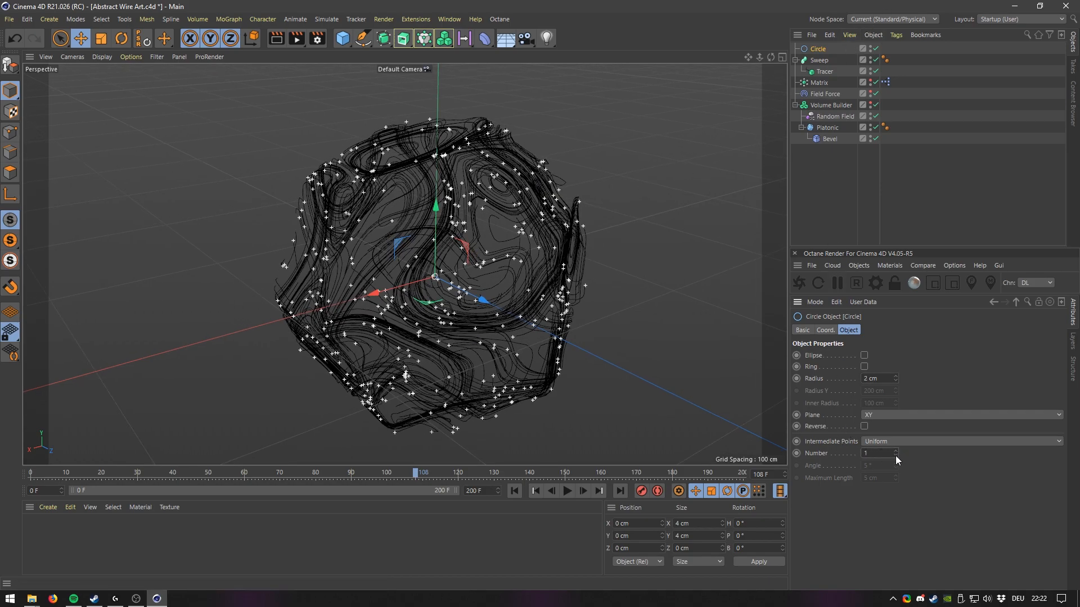
pyautogui.scroll(8, 466, 144)
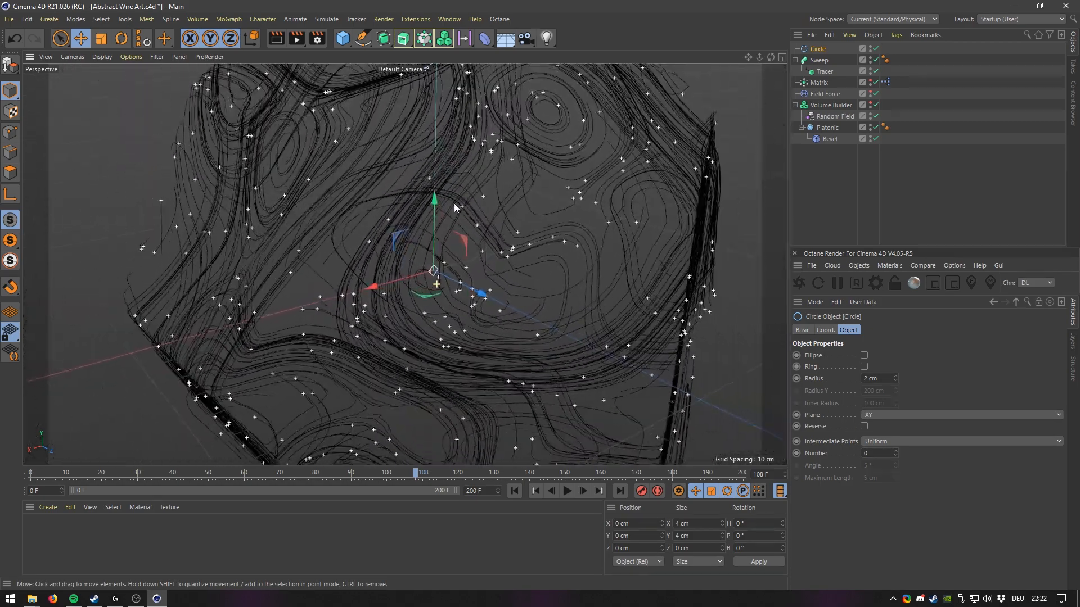
pyautogui.scroll(-8, 450, 259)
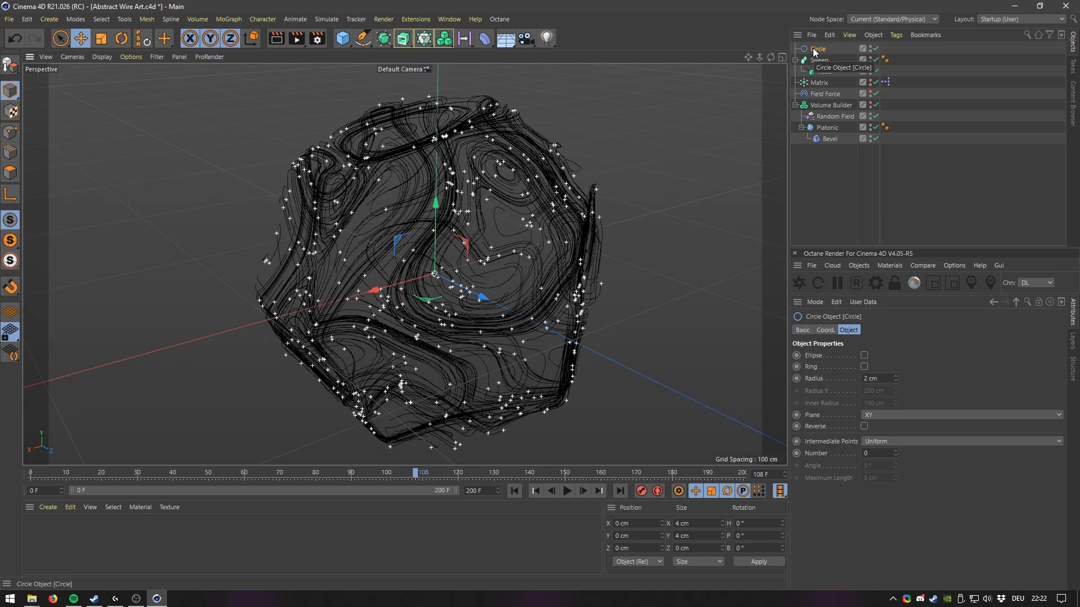
pyautogui.moveTo(821, 52)
pyautogui.mouseDown()
pyautogui.moveTo(839, 62)
pyautogui.moveTo(825, 62)
pyautogui.mouseUp()
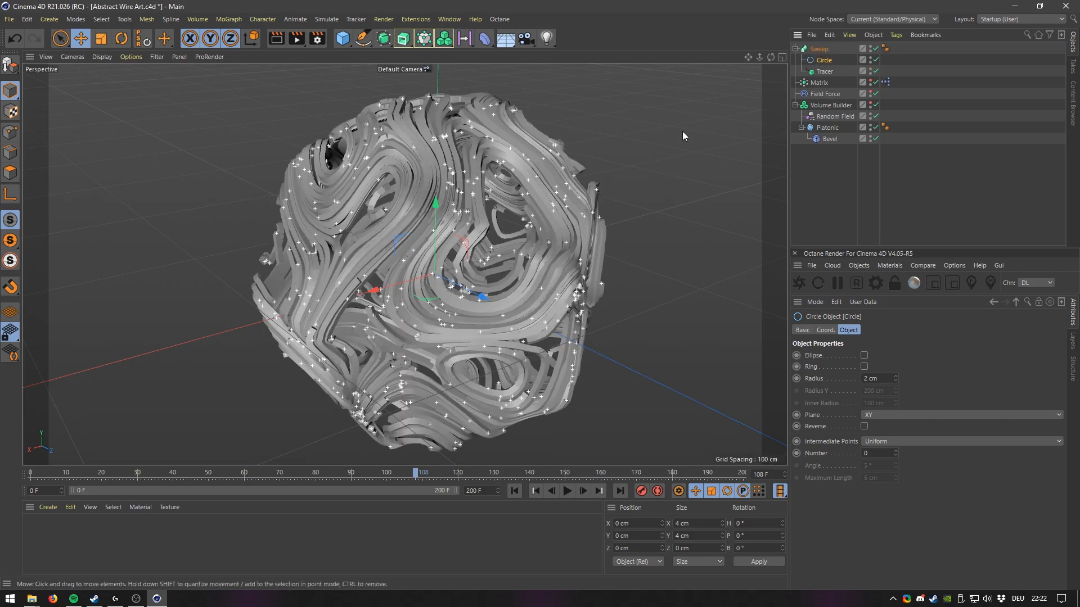
# Set the Circle's radius to 0.8 cm.
pyautogui.keyDown('alt'); pyautogui.moveTo(522, 322); pyautogui.dragTo(549, 285); pyautogui.keyUp('alt')
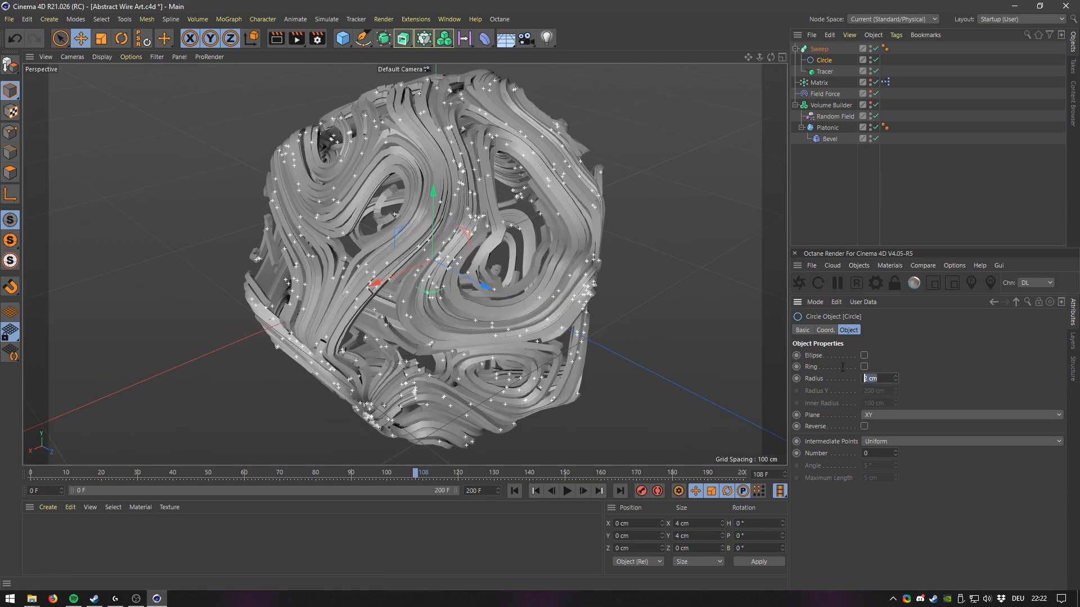
pyautogui.write('1')
pyautogui.press('Return')
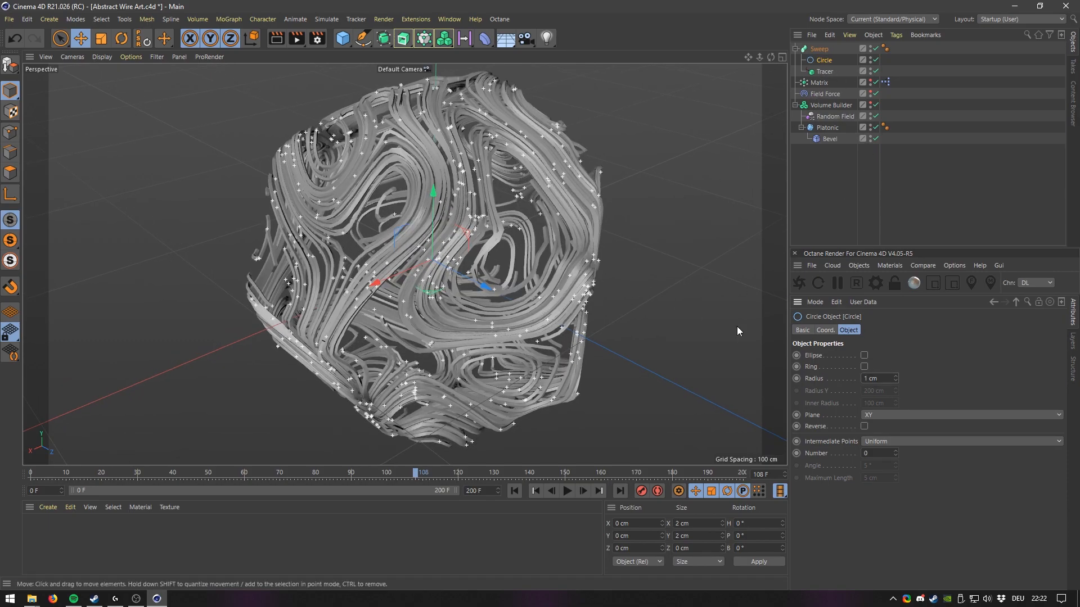
pyautogui.write('0.8')
pyautogui.press('Return')
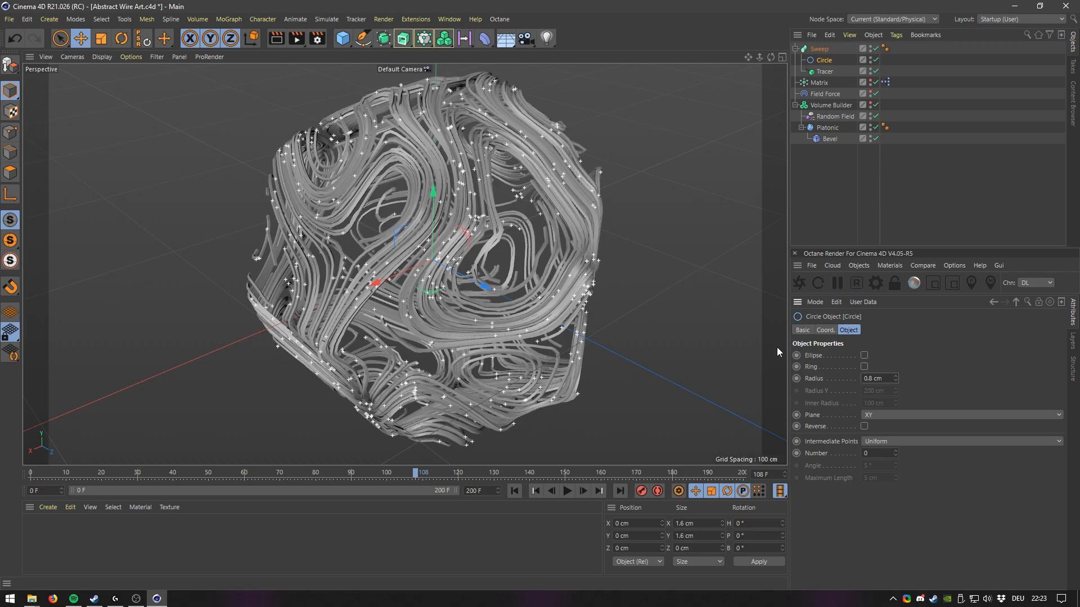
# Orbit and zoom around the swept tubes to inspect their shape up close.
pyautogui.moveTo(450, 284)
pyautogui.keyDown('alt'); pyautogui.mouseDown()
pyautogui.moveTo(349, 291)
pyautogui.moveTo(436, 282)
pyautogui.mouseUp(); pyautogui.keyUp('alt')
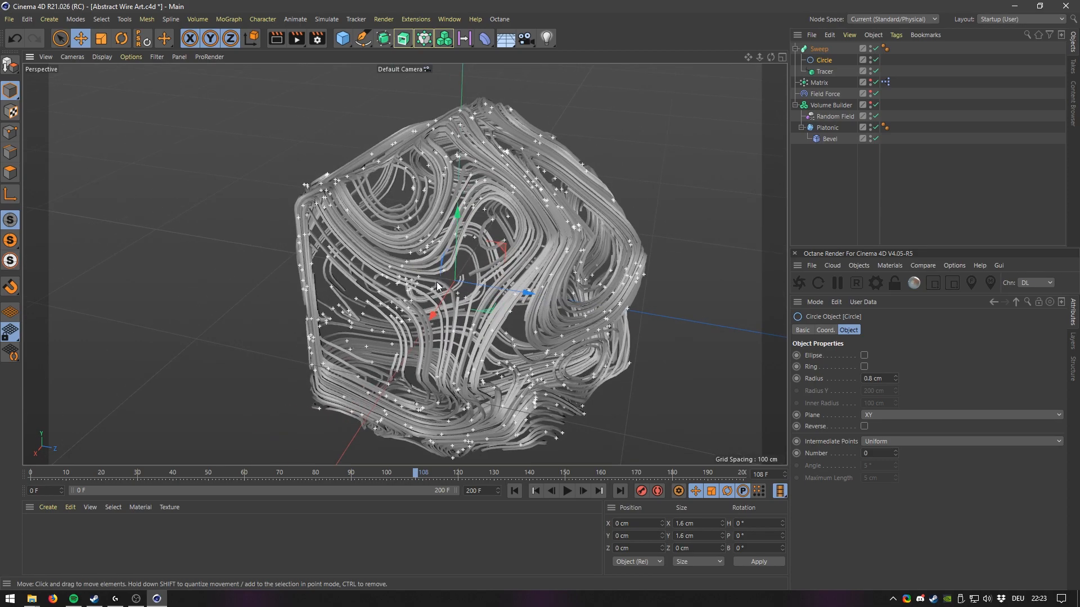
pyautogui.keyDown('alt'); pyautogui.moveTo(365, 268); pyautogui.dragTo(466, 299); pyautogui.keyUp('alt')
pyautogui.keyDown('alt'); pyautogui.moveTo(467, 299); pyautogui.dragTo(555, 191, button='right'); pyautogui.keyUp('alt')
pyautogui.keyDown('alt'); pyautogui.moveTo(500, 205); pyautogui.dragTo(376, 312, button='middle'); pyautogui.keyUp('alt')
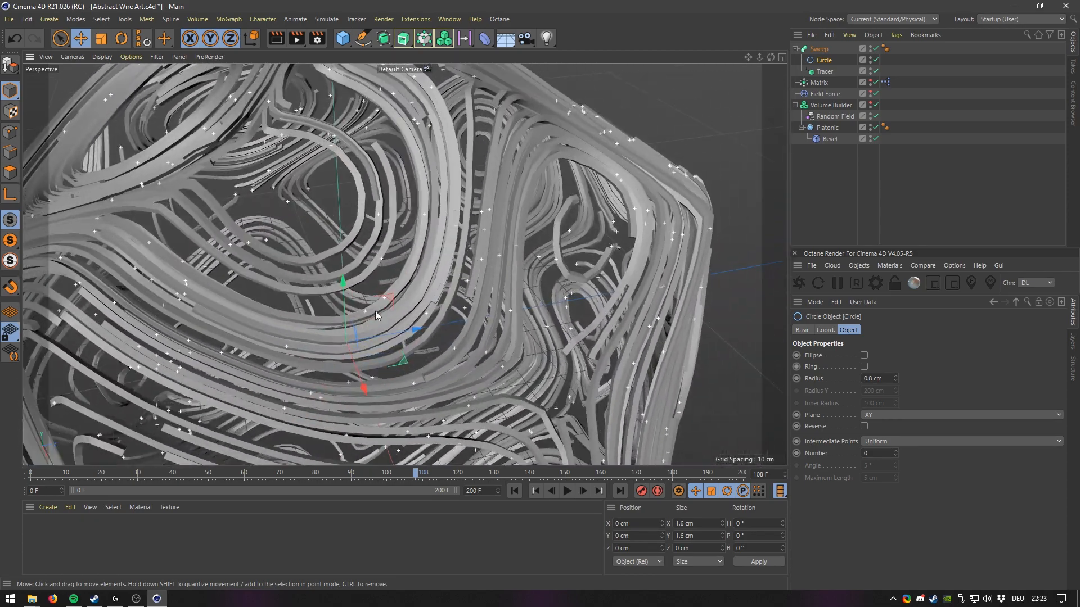
pyautogui.keyDown('alt'); pyautogui.moveTo(375, 311); pyautogui.dragTo(402, 261, button='right'); pyautogui.keyUp('alt')
pyautogui.keyDown('alt'); pyautogui.moveTo(403, 261); pyautogui.dragTo(476, 273); pyautogui.keyUp('alt')
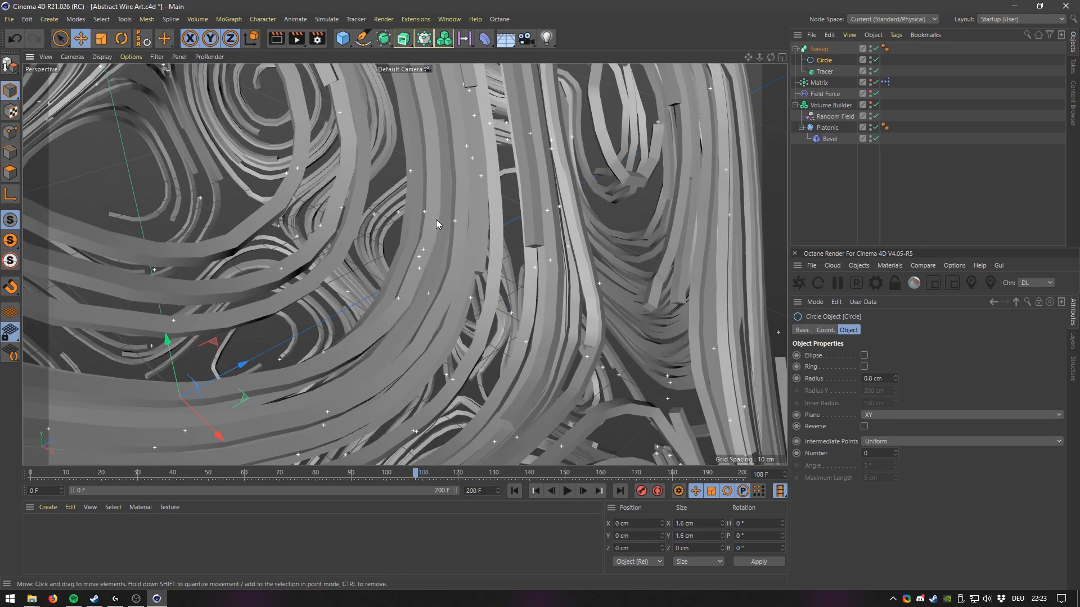
pyautogui.moveTo(393, 251)
pyautogui.keyDown('alt'); pyautogui.mouseDown(button='right')
pyautogui.moveTo(390, 323)
pyautogui.moveTo(390, 258)
pyautogui.mouseUp(button='right'); pyautogui.keyUp('alt')
pyautogui.keyDown('alt'); pyautogui.moveTo(390, 258); pyautogui.dragTo(412, 321, button='middle'); pyautogui.keyUp('alt')
pyautogui.keyDown('alt'); pyautogui.moveTo(412, 320); pyautogui.dragTo(427, 281, button='right'); pyautogui.keyUp('alt')
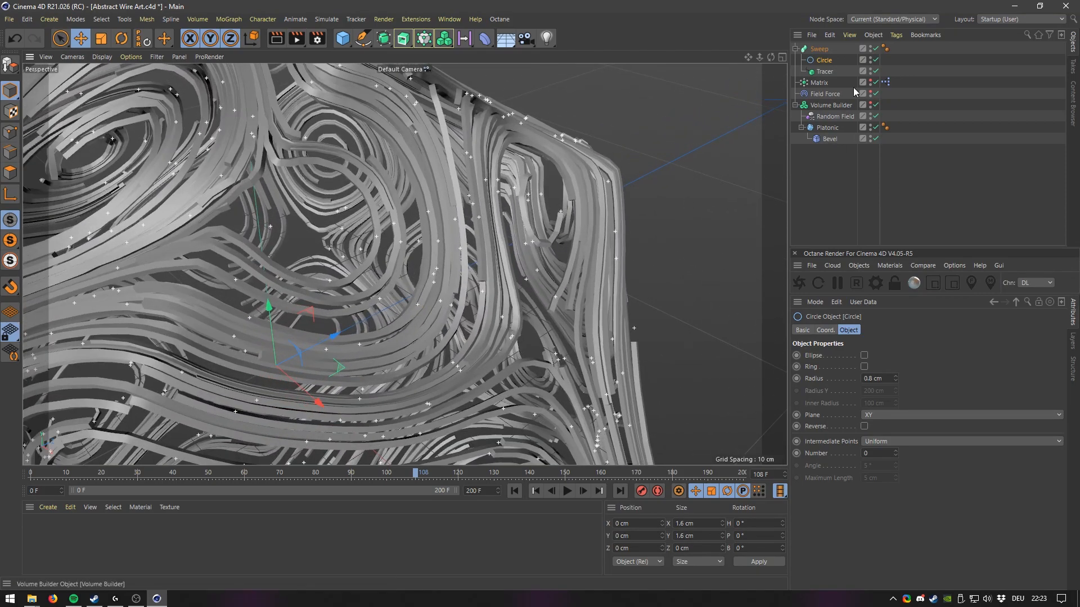
# Set the Tracer's spline type to Cubic.
pyautogui.click(825, 72)
pyautogui.scroll(-2, 1059, 464)
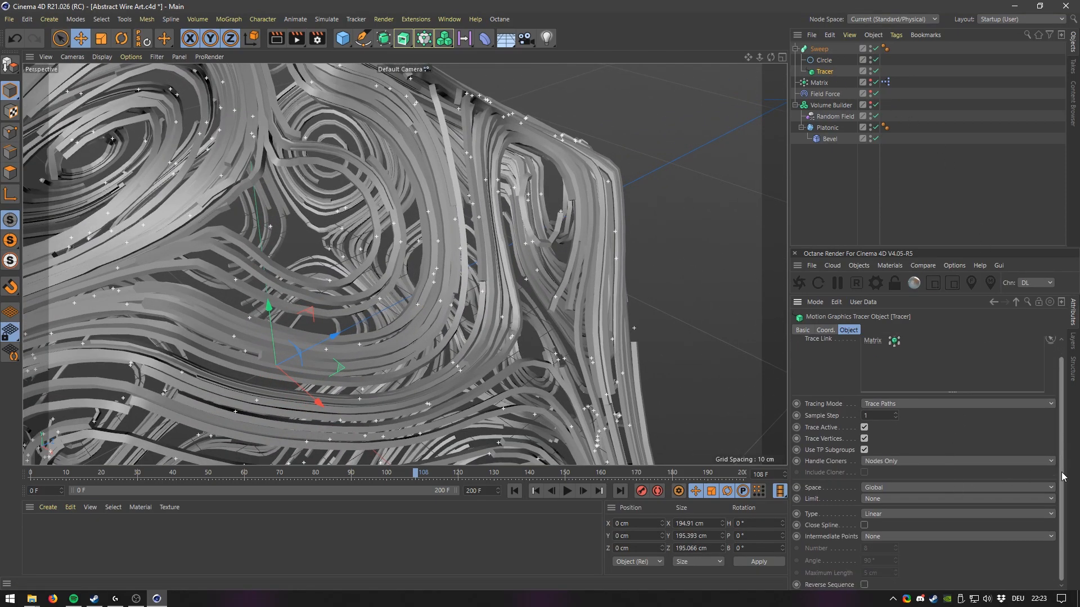
pyautogui.click(887, 512)
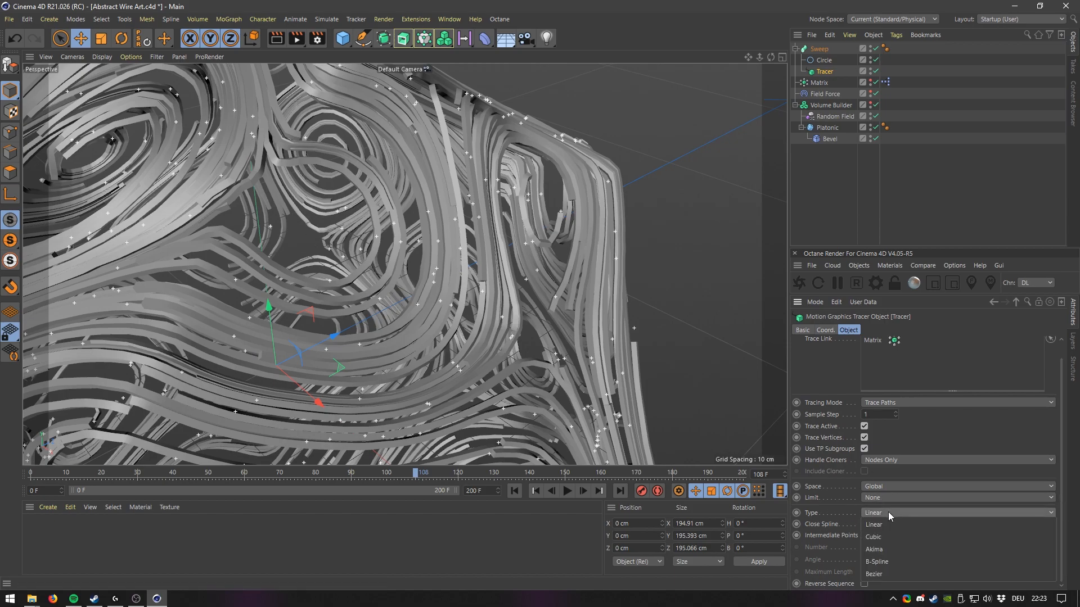
pyautogui.click(886, 534)
pyautogui.click(888, 516)
pyautogui.click(885, 546)
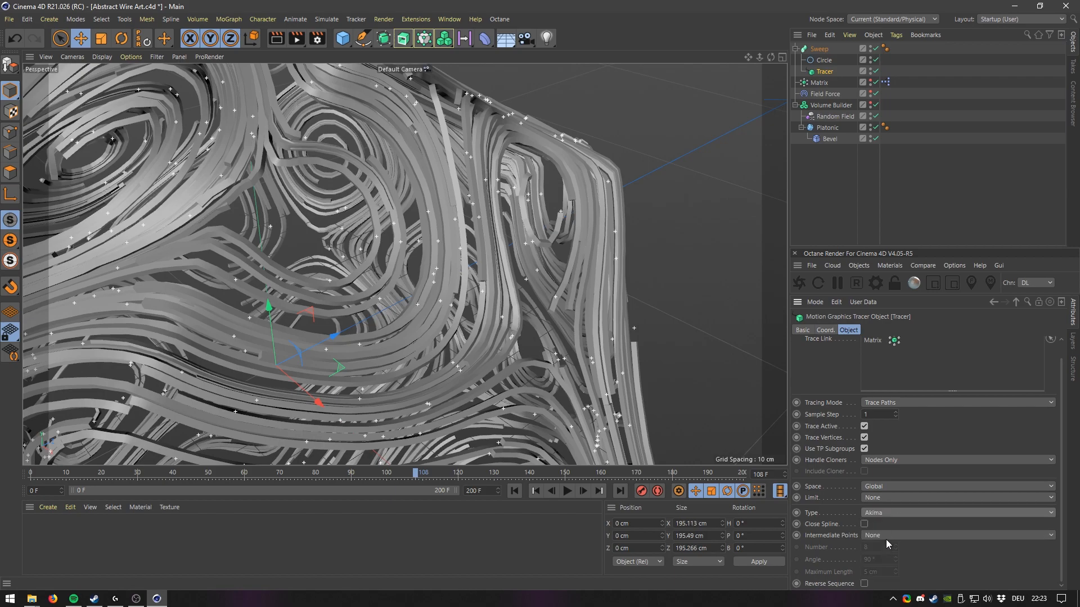
pyautogui.click(881, 512)
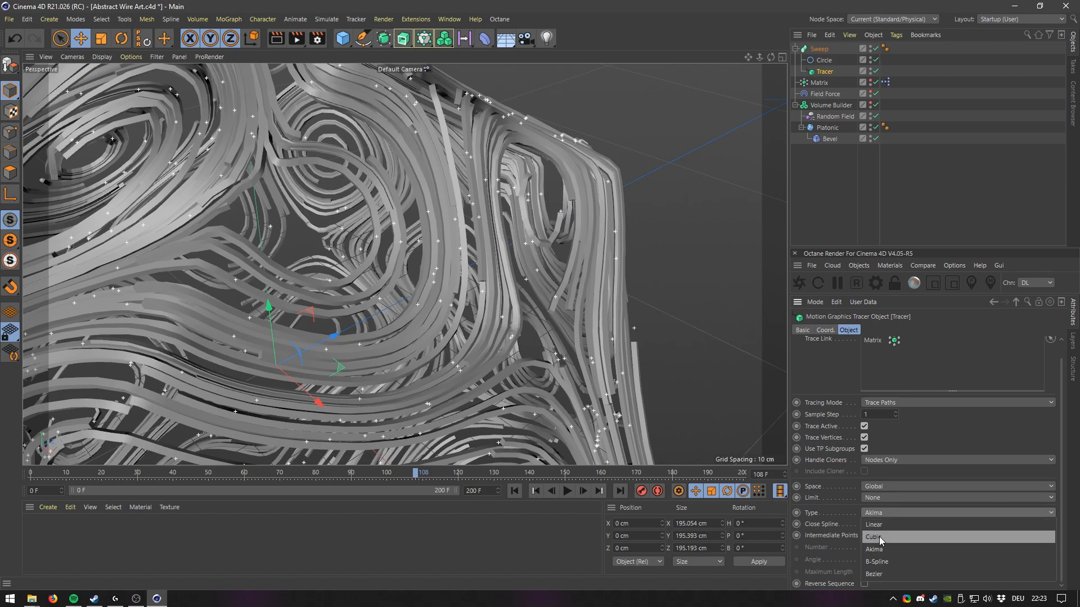
pyautogui.click(879, 536)
# Switch the viewport to shaded display with wireframe lines.
pyautogui.scroll(1, 374, 239)
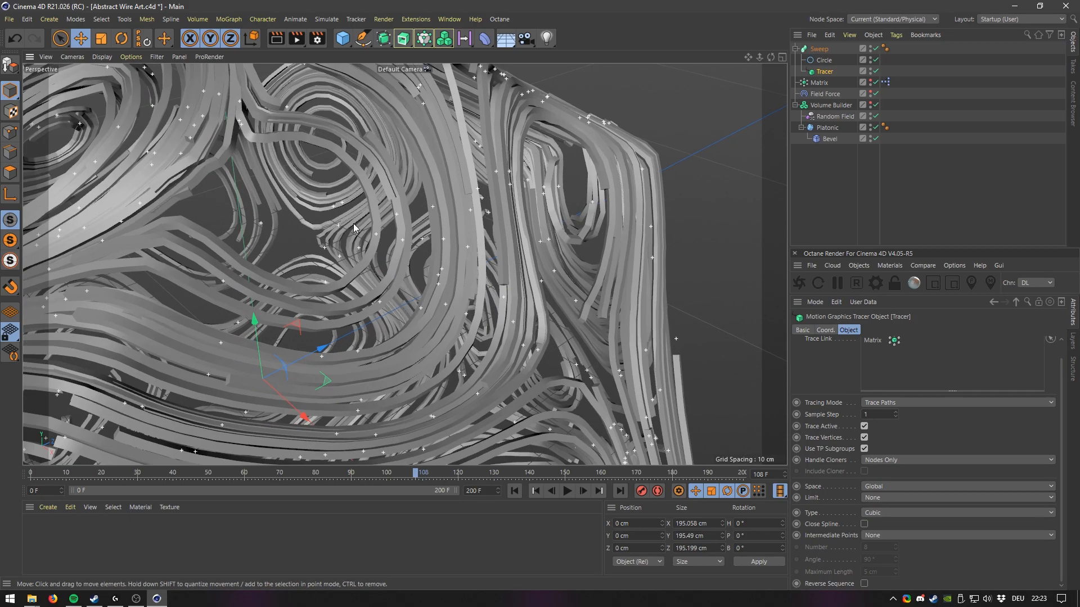
pyautogui.press('n')
pyautogui.press('b')
pyautogui.scroll(-1, 416, 290)
pyautogui.keyDown('alt'); pyautogui.moveTo(417, 296); pyautogui.dragTo(415, 295, button='right'); pyautogui.keyUp('alt')
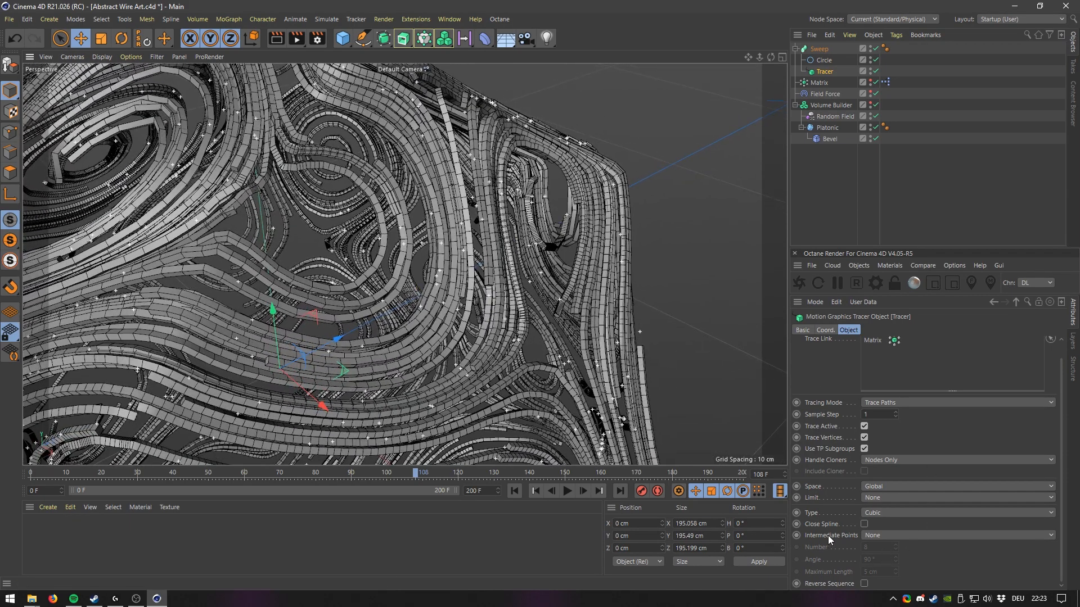
# Set the Tracer's intermediate points to Adaptive with a 10° angle.
pyautogui.click(880, 534)
pyautogui.click(889, 509)
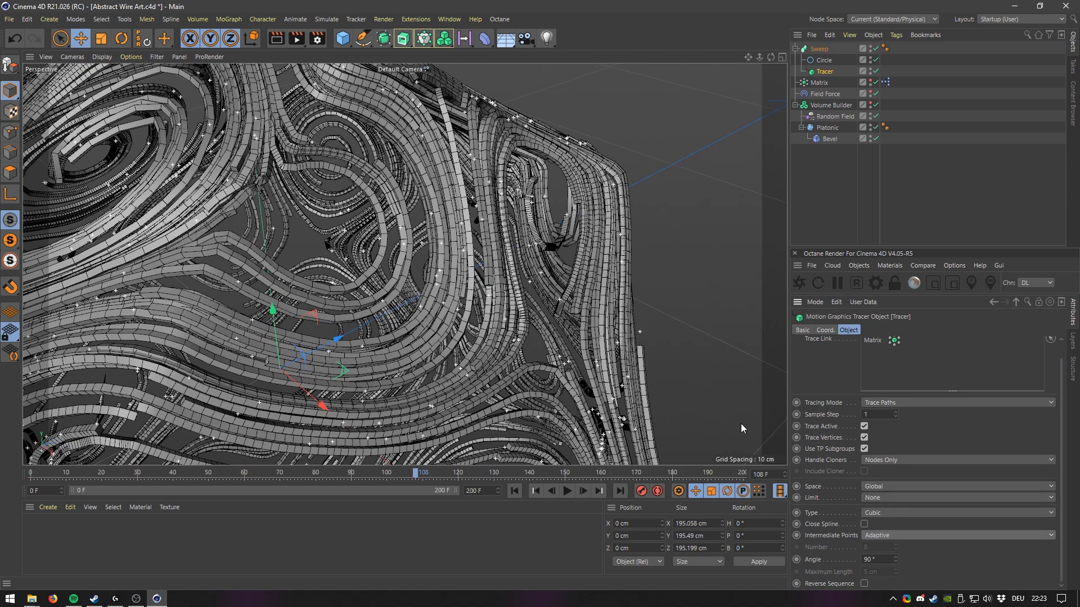
pyautogui.scroll(-5, 424, 285)
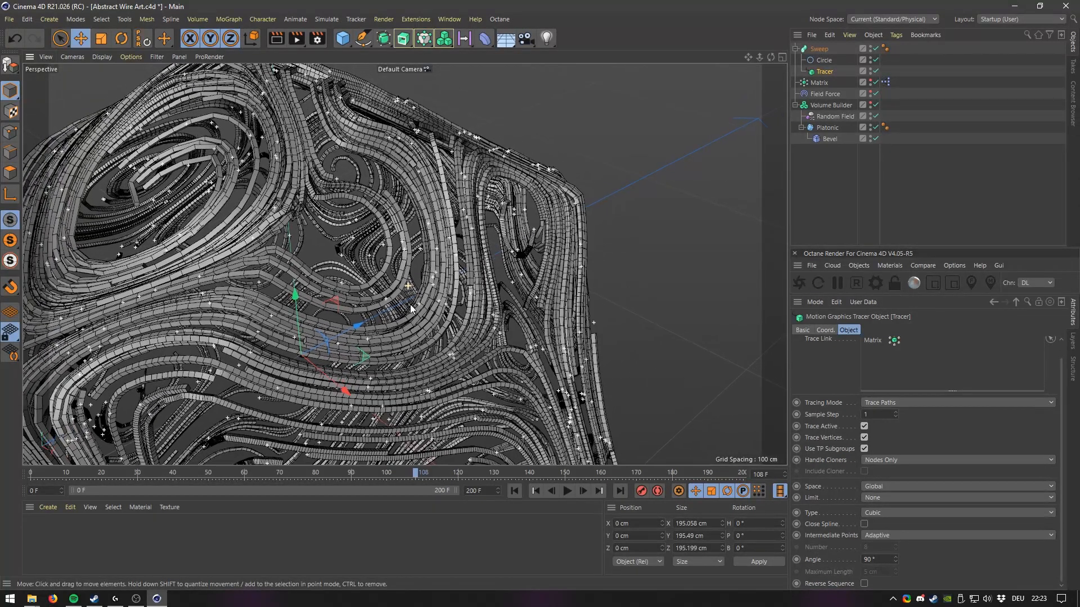
pyautogui.write('5')
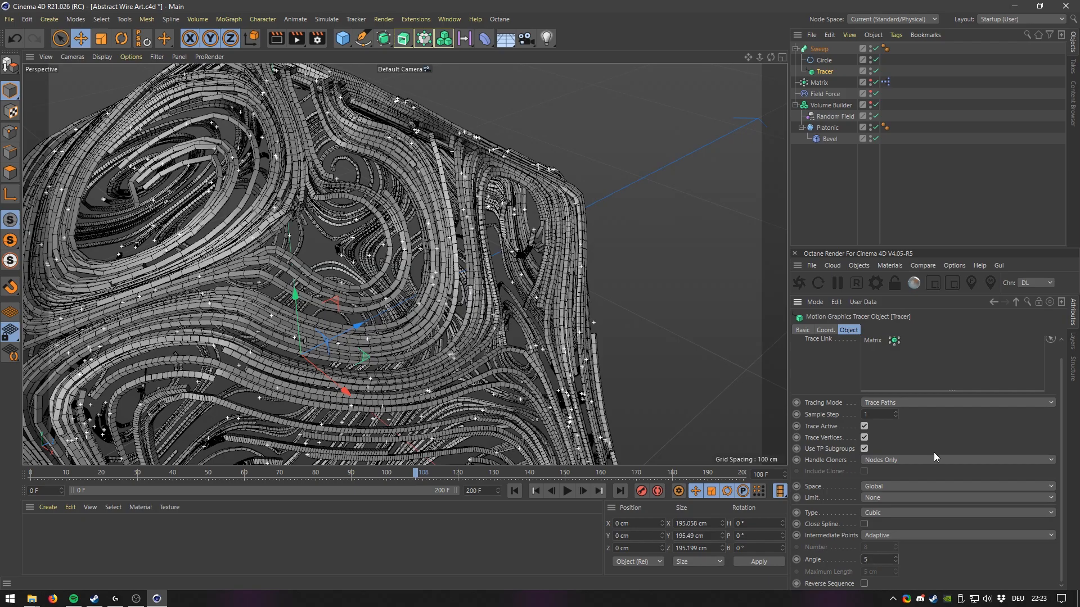
pyautogui.press('BackSpace')
pyautogui.write('10')
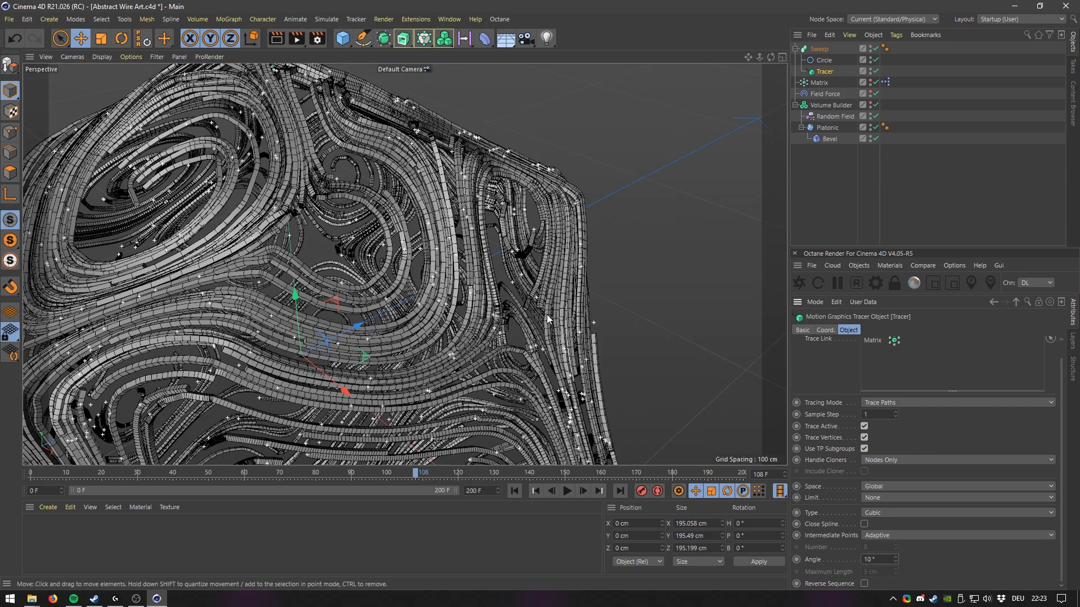
# Switch the viewport back to plain Gouraud shading.
pyautogui.scroll(3, 411, 258)
pyautogui.keyDown('alt'); pyautogui.moveTo(412, 259); pyautogui.dragTo(384, 326); pyautogui.keyUp('alt')
pyautogui.click(103, 58)
pyautogui.click(124, 74)
pyautogui.scroll(-3, 349, 234)
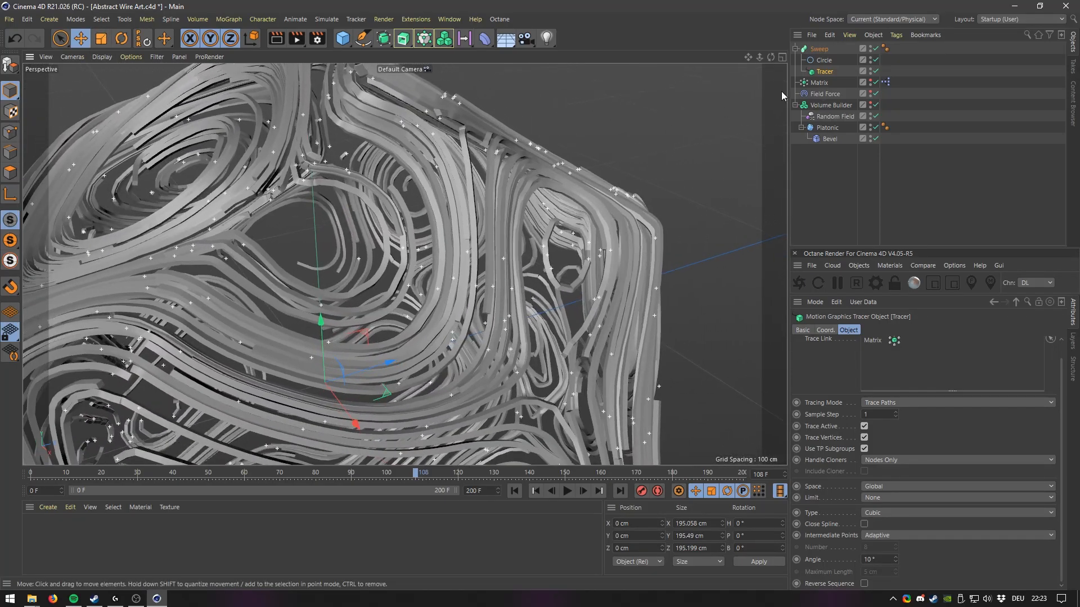
# Set the Circle's intermediate point number to 1.
pyautogui.click(823, 61)
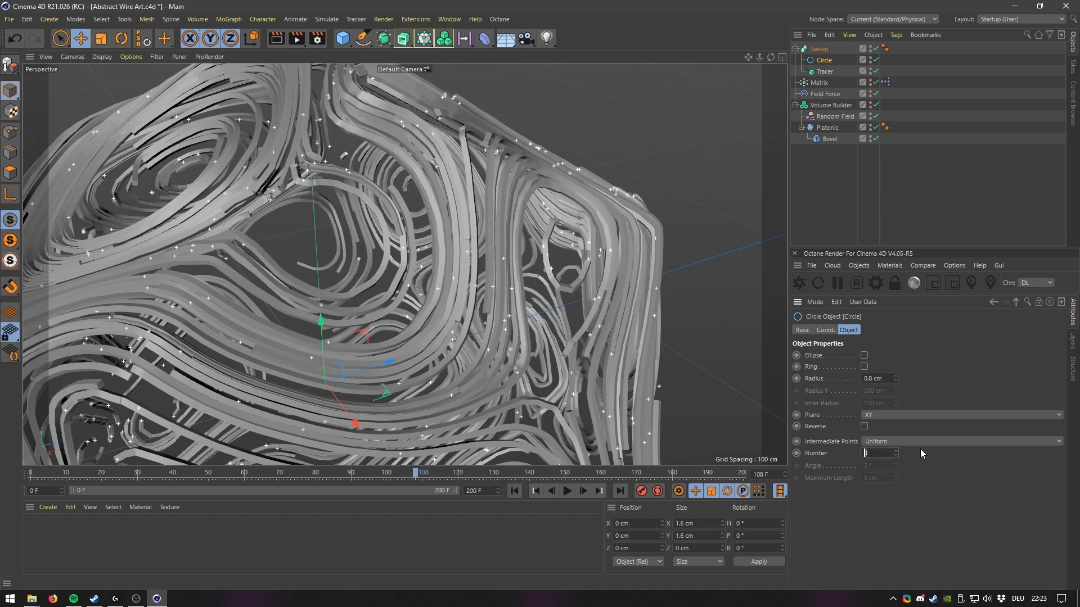
pyautogui.write('1')
pyautogui.press('Return')
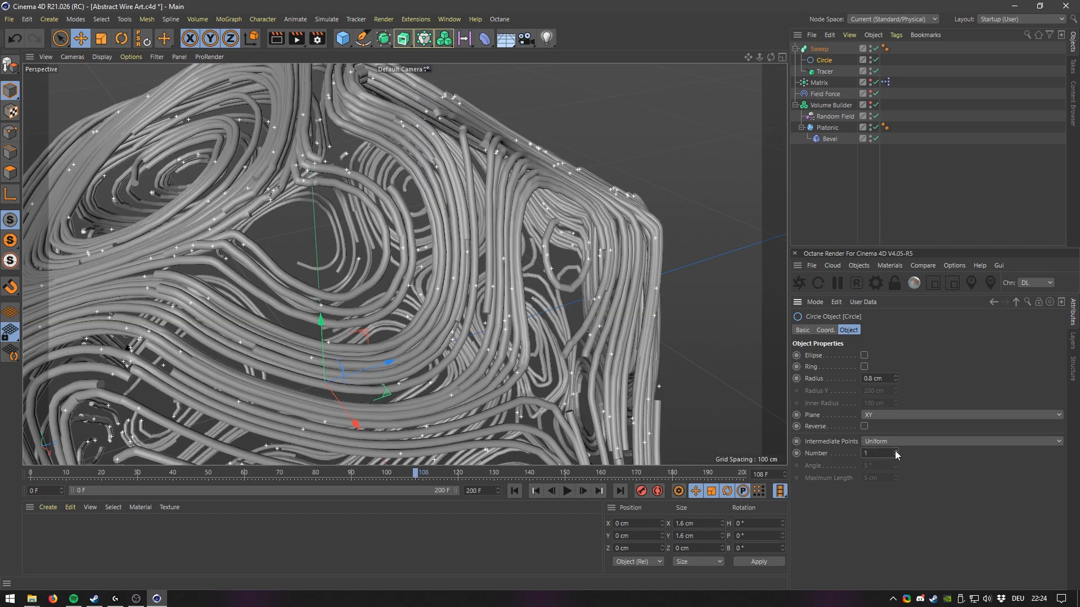
pyautogui.keyDown('alt'); pyautogui.moveTo(344, 254); pyautogui.dragTo(332, 312, button='right'); pyautogui.keyUp('alt')
pyautogui.keyDown('alt'); pyautogui.moveTo(338, 311); pyautogui.dragTo(411, 287, button='middle'); pyautogui.keyUp('alt')
pyautogui.moveTo(411, 288)
pyautogui.keyDown('alt'); pyautogui.mouseDown(button='right')
pyautogui.moveTo(429, 253)
pyautogui.moveTo(478, 211)
pyautogui.mouseUp(button='right'); pyautogui.keyUp('alt')
pyautogui.moveTo(430, 271)
pyautogui.keyDown('alt'); pyautogui.mouseDown()
pyautogui.moveTo(344, 251)
pyautogui.moveTo(344, 261)
pyautogui.mouseUp(); pyautogui.keyUp('alt')
pyautogui.moveTo(410, 241)
pyautogui.keyDown('alt'); pyautogui.mouseDown(button='right')
pyautogui.moveTo(419, 194)
pyautogui.moveTo(418, 224)
pyautogui.mouseUp(button='right'); pyautogui.keyUp('alt')
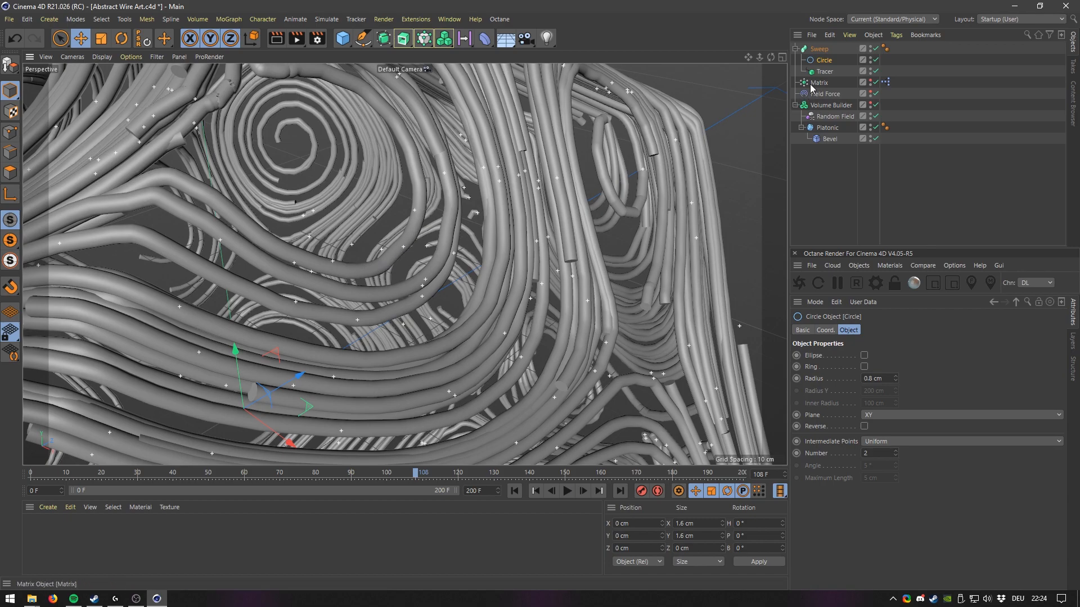
# Set the Tracer's adaptive intermediate point angle to 5°.
pyautogui.click(823, 72)
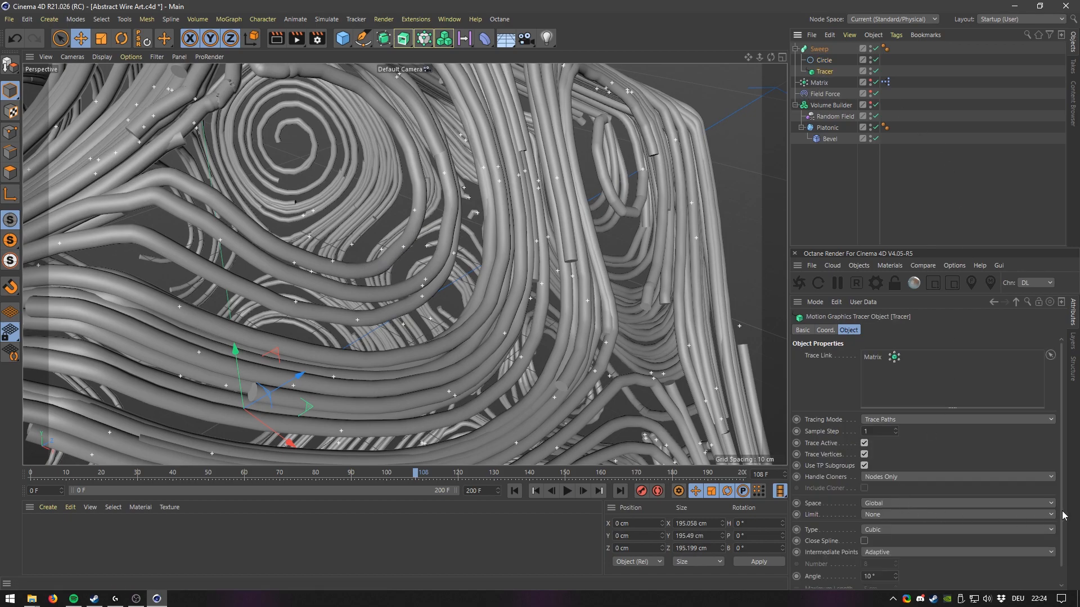
pyautogui.scroll(-1, 1062, 515)
pyautogui.write('5')
pyautogui.press('Return')
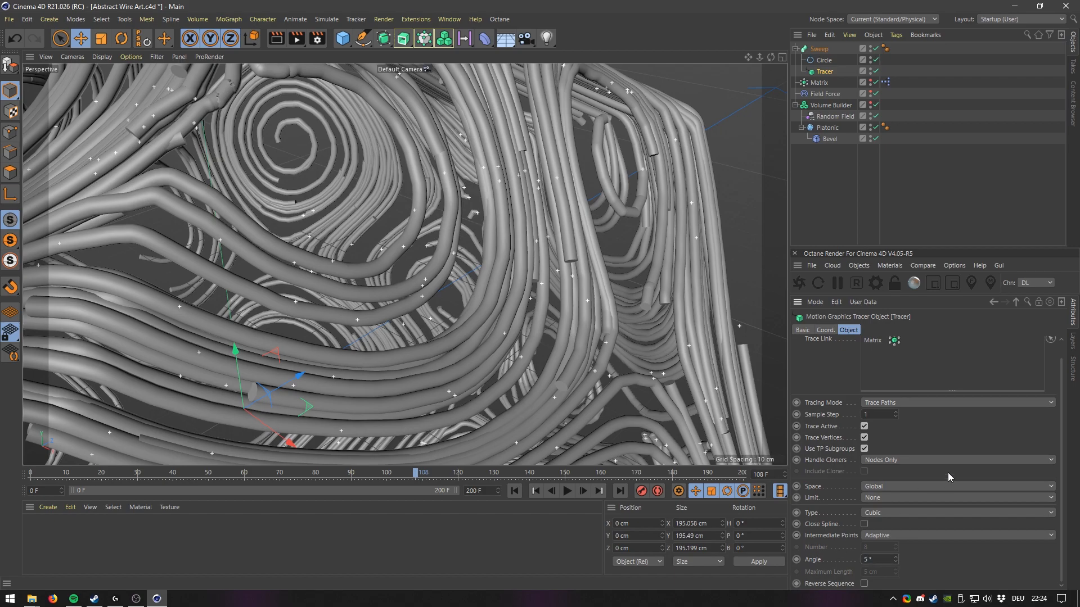
# Inspect the swept tubes with wireframe lines shown, then return to plain Gouraud shading.
pyautogui.click(102, 57)
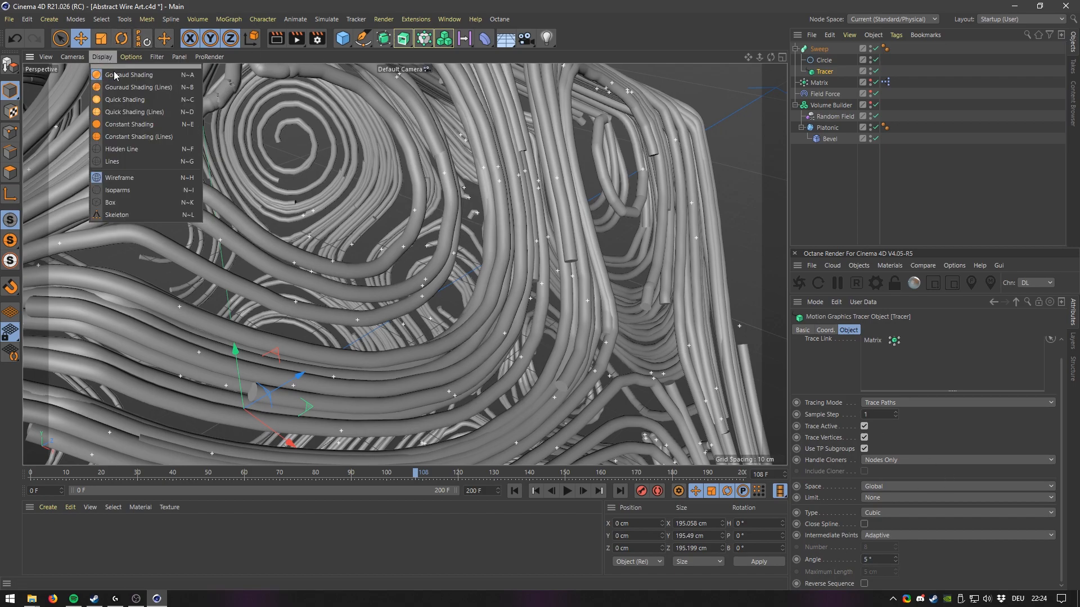
pyautogui.click(124, 89)
pyautogui.keyDown('alt'); pyautogui.moveTo(446, 211); pyautogui.dragTo(442, 304, button='right'); pyautogui.keyUp('alt')
pyautogui.keyDown('alt'); pyautogui.moveTo(442, 304); pyautogui.dragTo(473, 225); pyautogui.keyUp('alt')
pyautogui.keyDown('alt'); pyautogui.moveTo(538, 320); pyautogui.dragTo(467, 211); pyautogui.keyUp('alt')
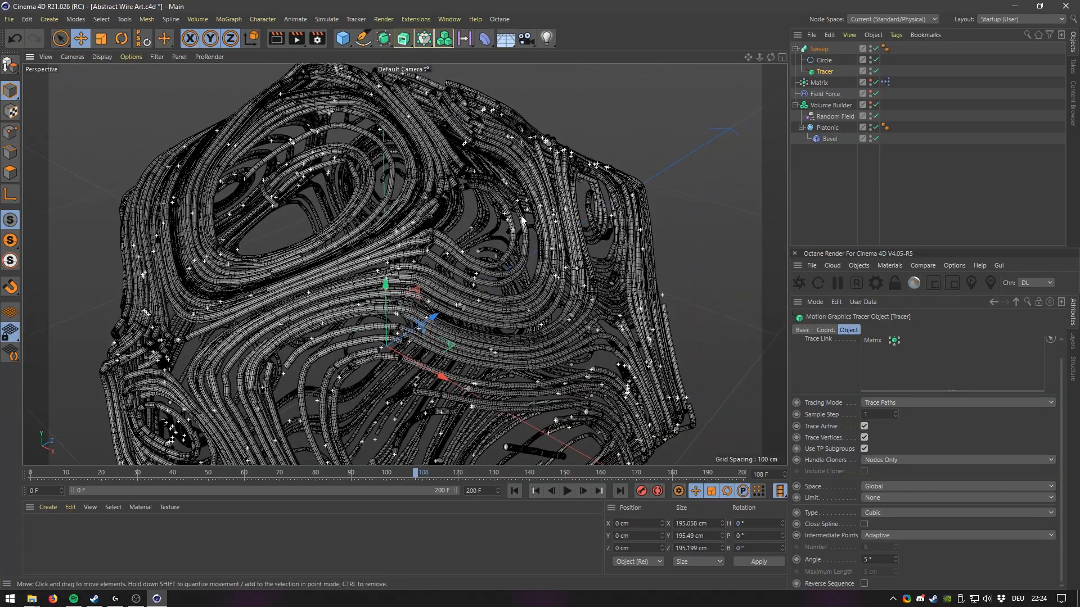
pyautogui.moveTo(515, 257)
pyautogui.keyDown('alt'); pyautogui.mouseDown(button='right')
pyautogui.moveTo(524, 168)
pyautogui.moveTo(493, 383)
pyautogui.mouseUp(button='right'); pyautogui.keyUp('alt')
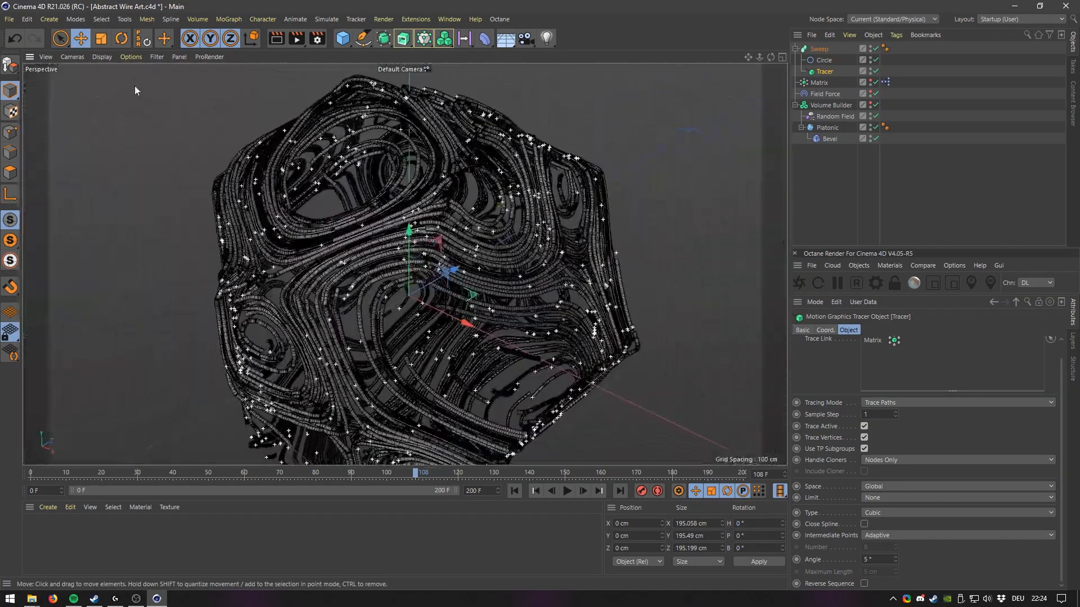
pyautogui.click(103, 56)
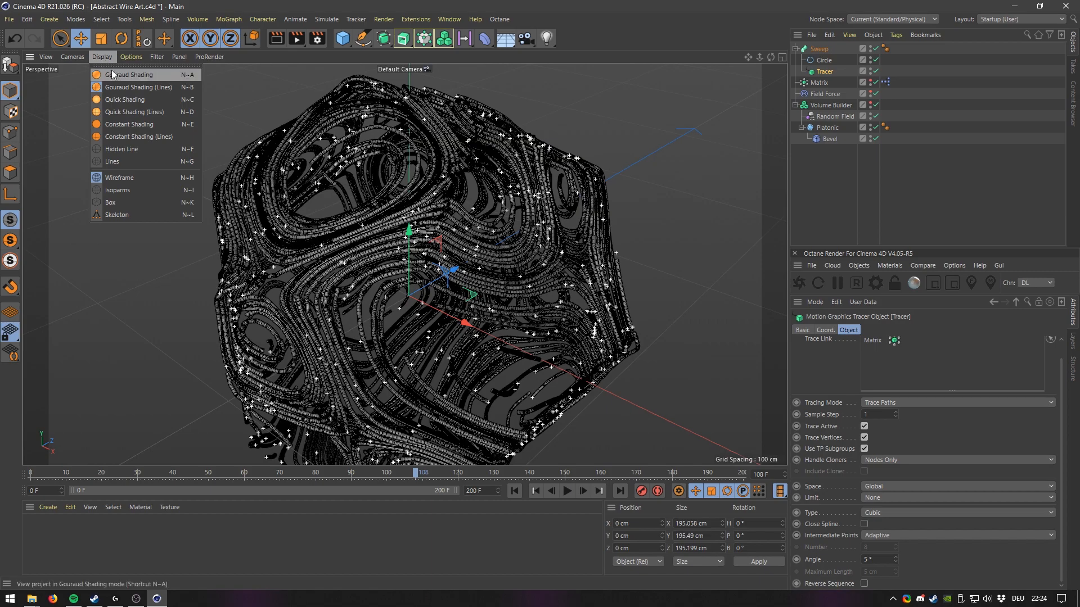
pyautogui.click(111, 75)
pyautogui.keyDown('alt'); pyautogui.moveTo(382, 161); pyautogui.dragTo(393, 132, button='middle'); pyautogui.keyUp('alt')
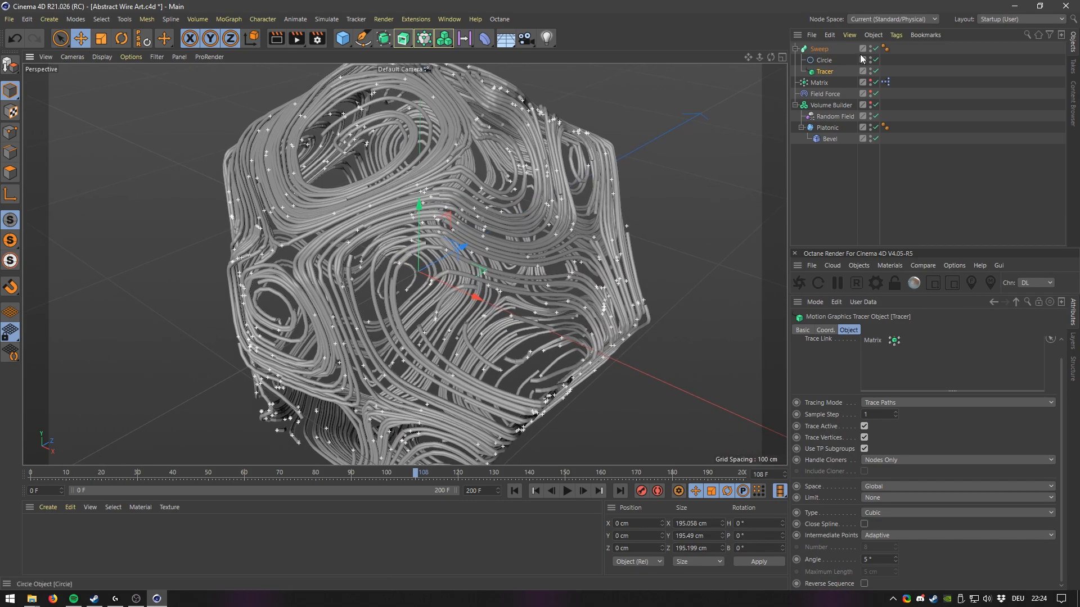
# Replay the particle simulation from the start and inspect the swept tubes up close.
pyautogui.click(514, 491)
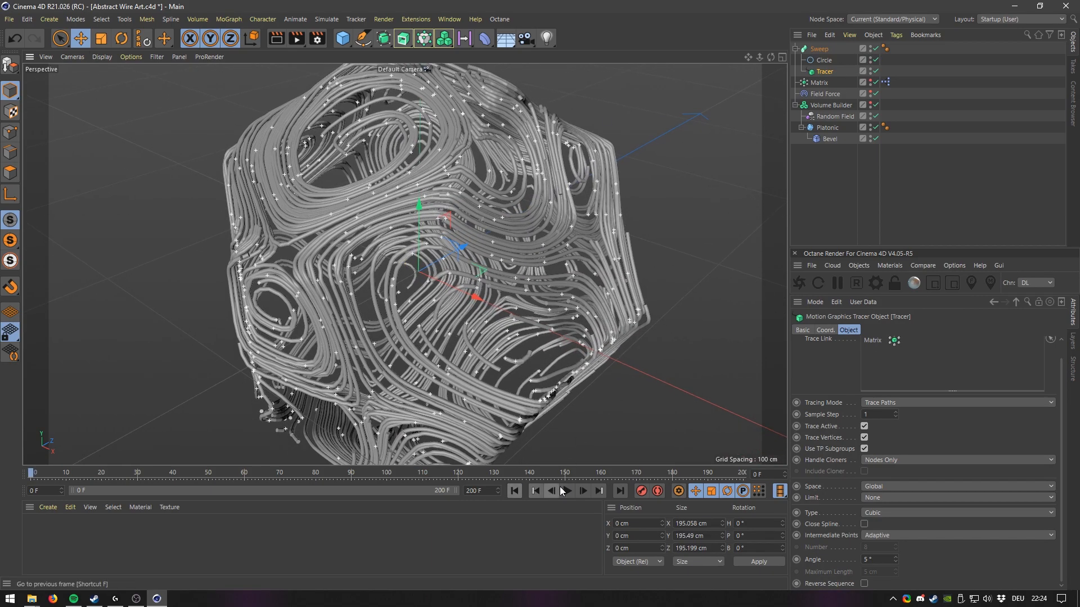
pyautogui.click(566, 491)
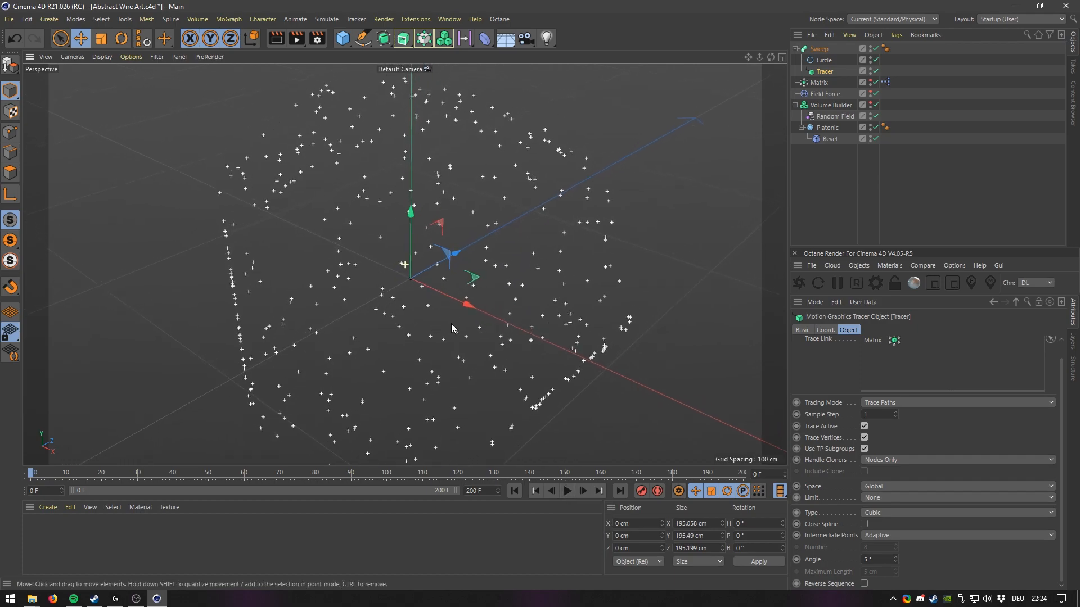
pyautogui.click(568, 491)
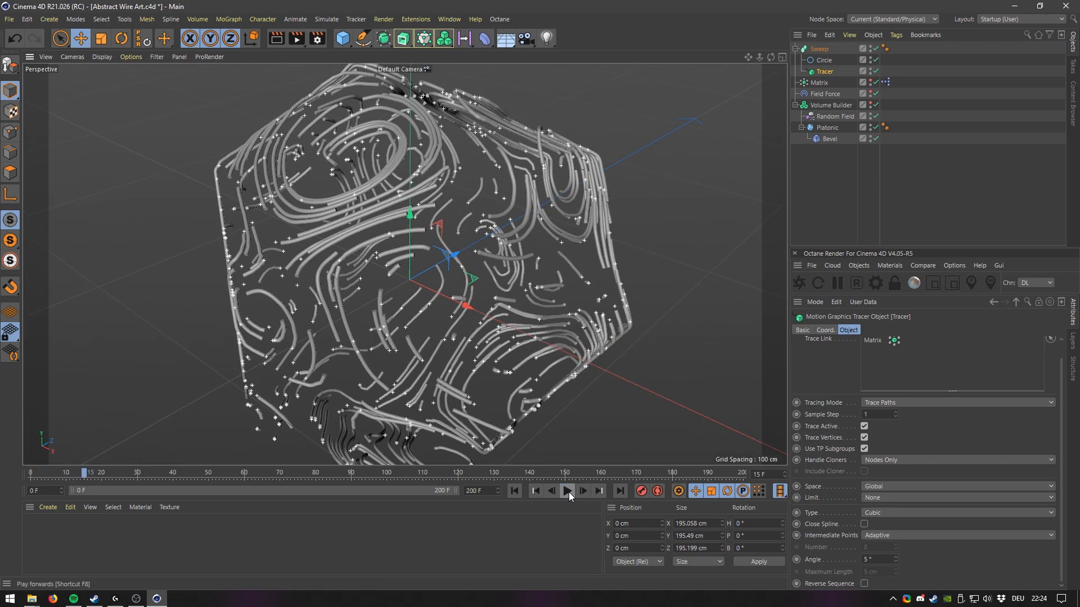
pyautogui.click(516, 492)
pyautogui.click(873, 49)
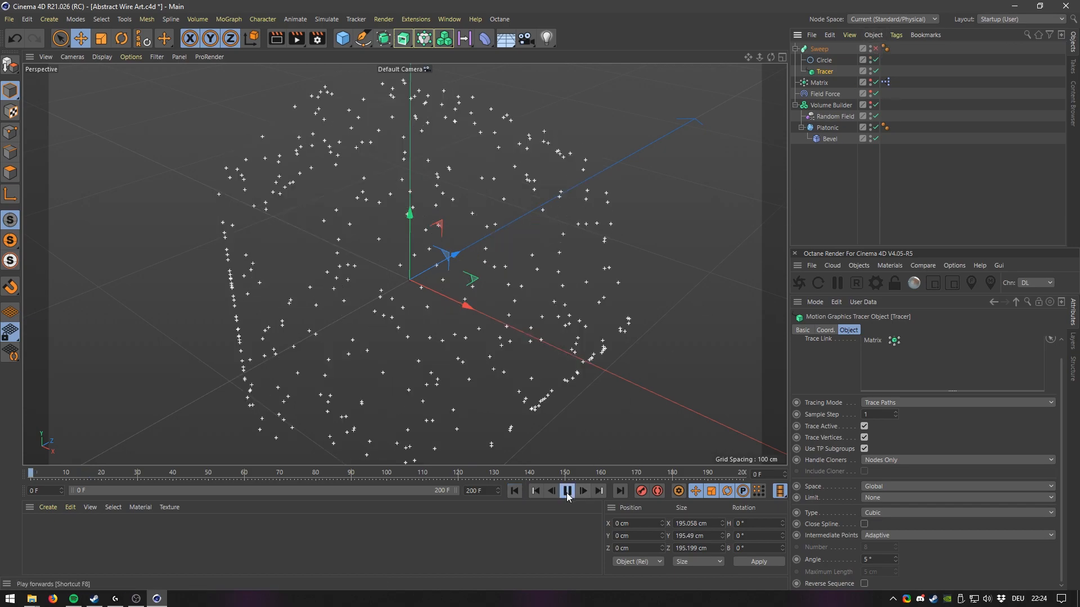
pyautogui.click(567, 492)
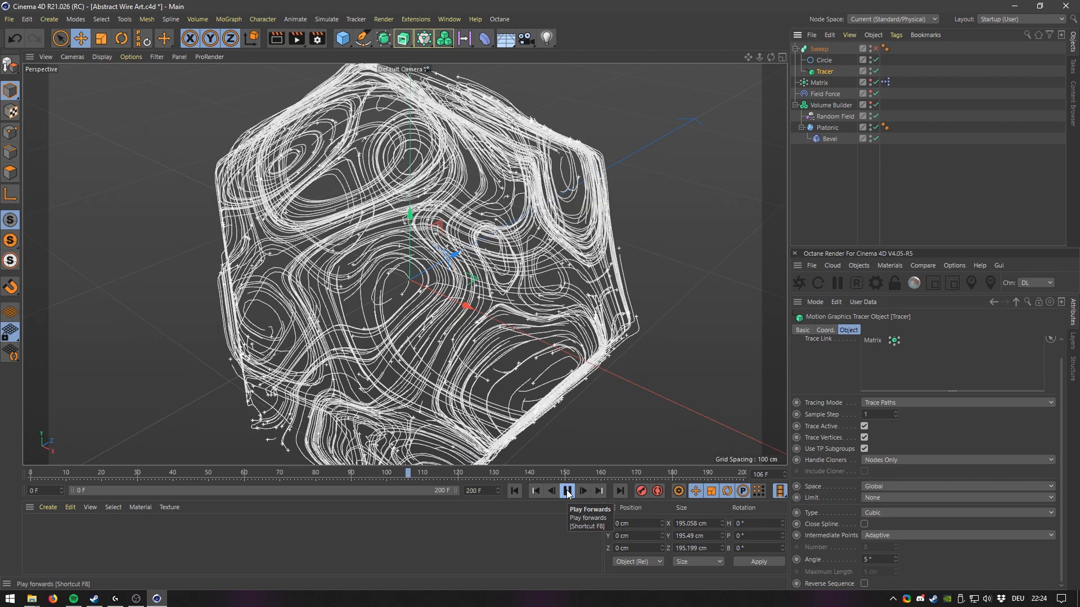
pyautogui.click(567, 492)
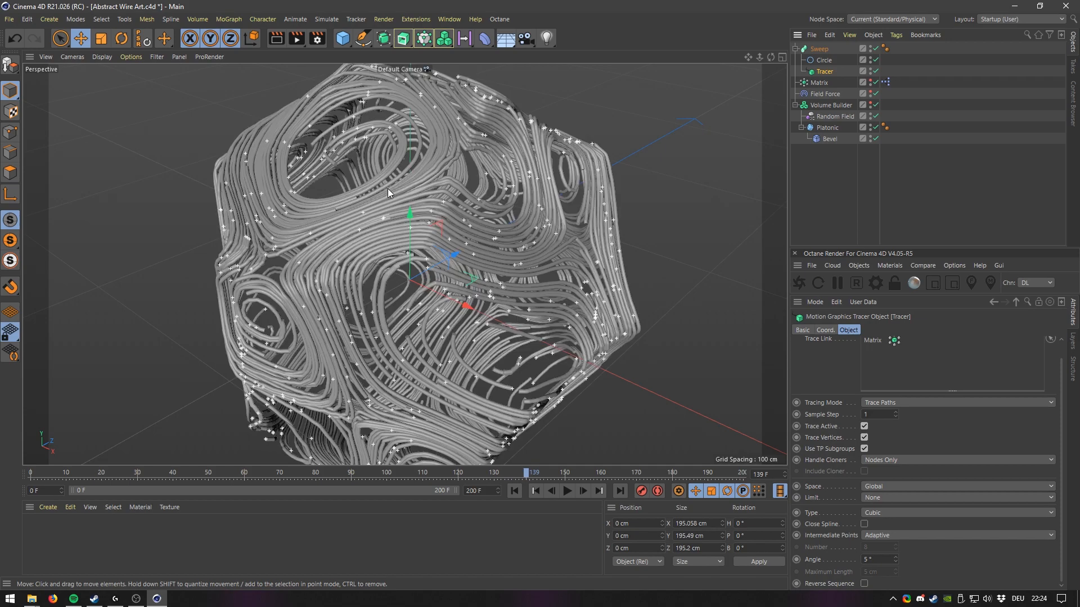
pyautogui.scroll(5, 447, 188)
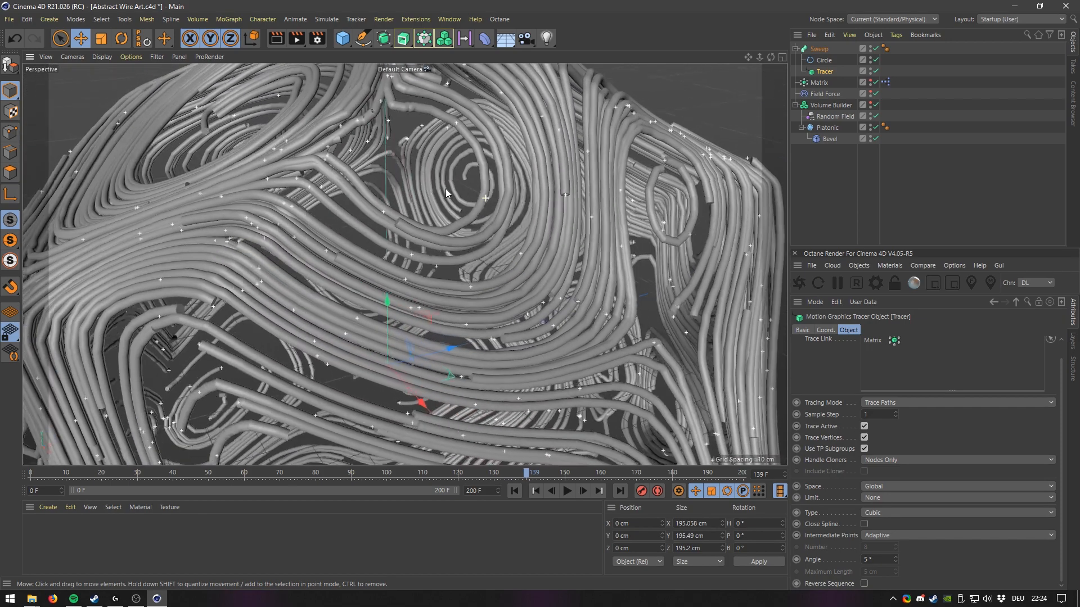
pyautogui.scroll(-3, 447, 190)
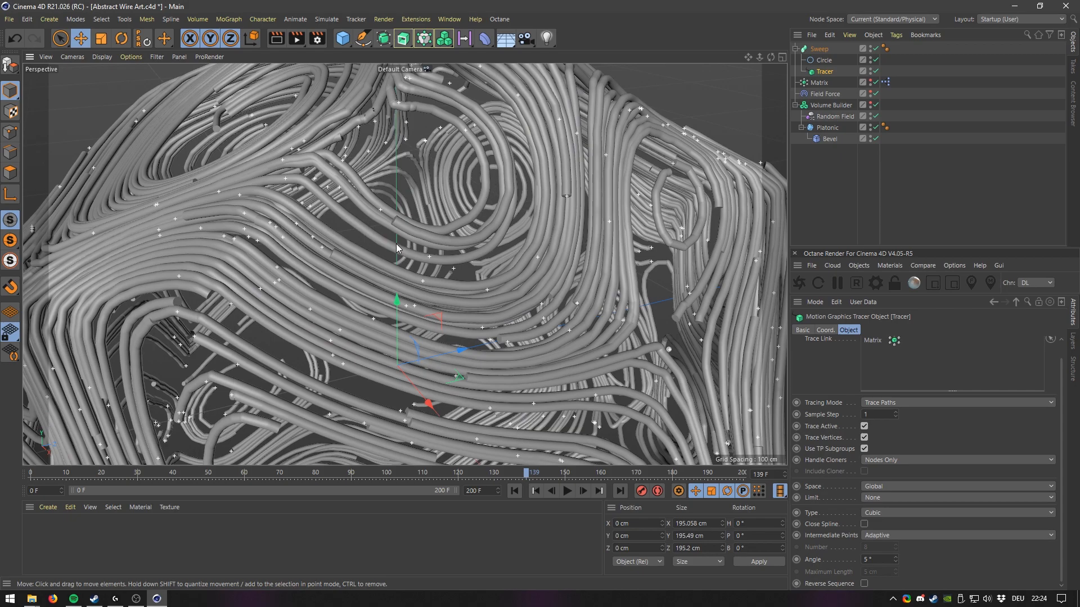
pyautogui.scroll(-2, 396, 244)
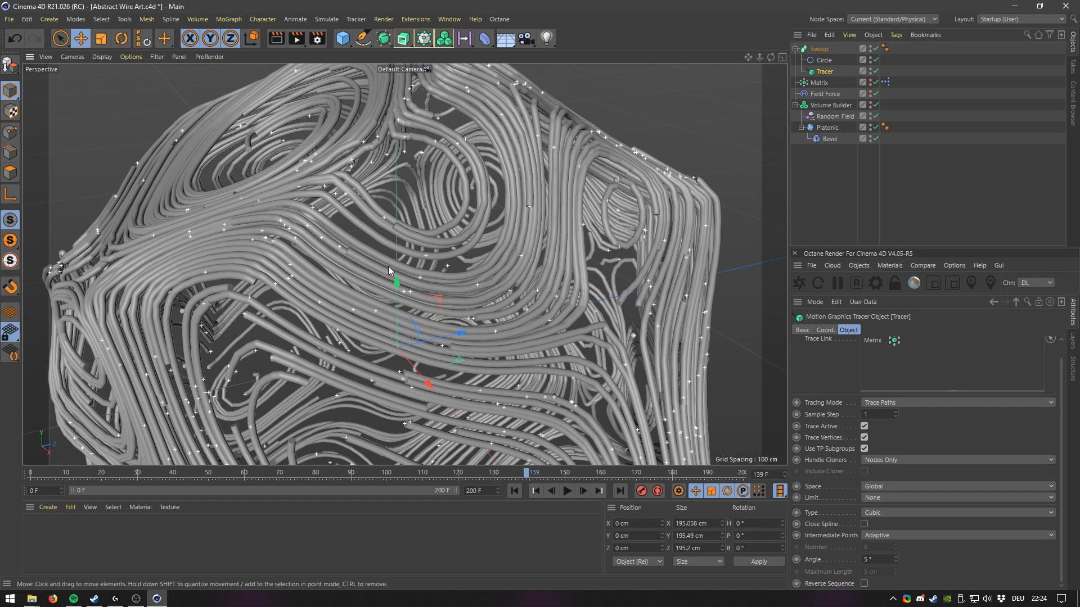
# Hide the Sweep and examine the bare traced splines from the start of the animation.
pyautogui.click(875, 49)
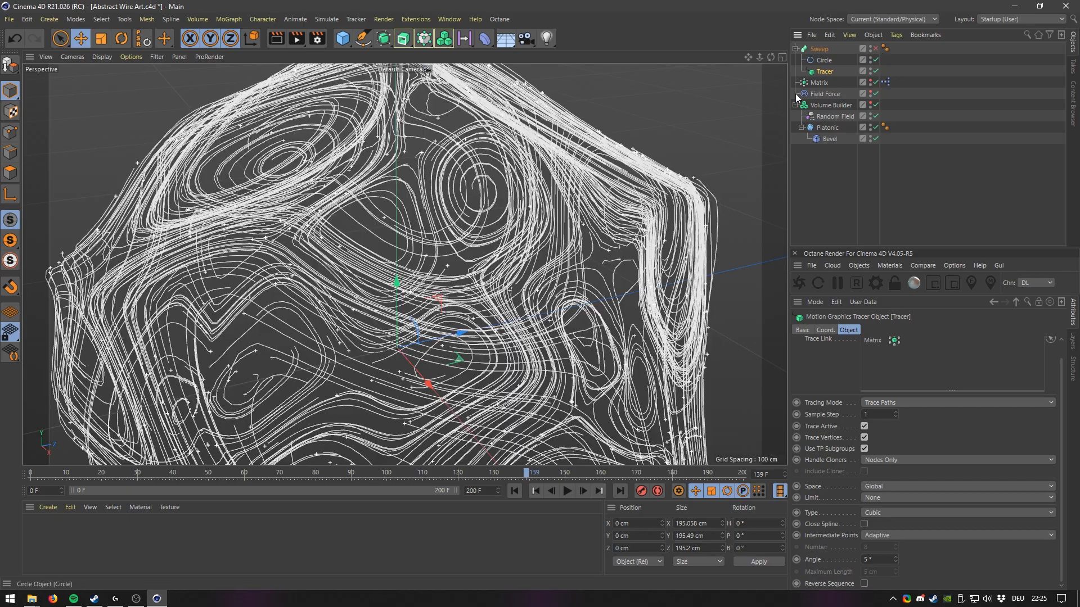
pyautogui.keyDown('alt'); pyautogui.moveTo(217, 309); pyautogui.dragTo(368, 196); pyautogui.keyUp('alt')
pyautogui.keyDown('alt'); pyautogui.moveTo(319, 304); pyautogui.dragTo(383, 268); pyautogui.keyUp('alt')
pyautogui.click(517, 494)
pyautogui.keyDown('alt'); pyautogui.moveTo(548, 177); pyautogui.dragTo(468, 277, button='middle'); pyautogui.keyUp('alt')
pyautogui.scroll(-3, 502, 242)
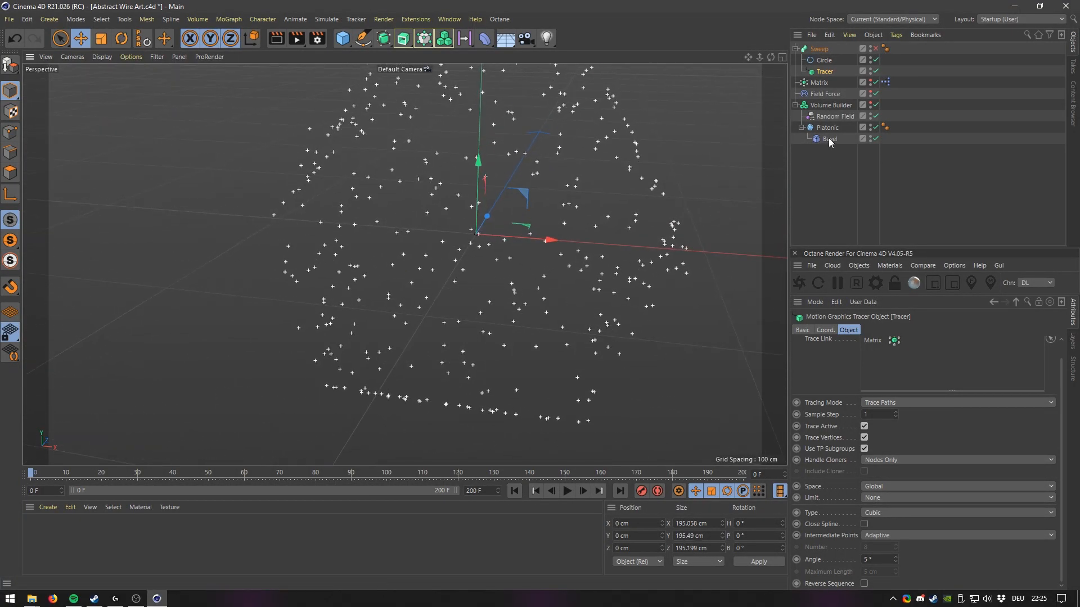
# Set the Volume Builder's voxel size to 1 cm and play the simulation.
pyautogui.click(826, 104)
pyautogui.write('1')
pyautogui.press('Return')
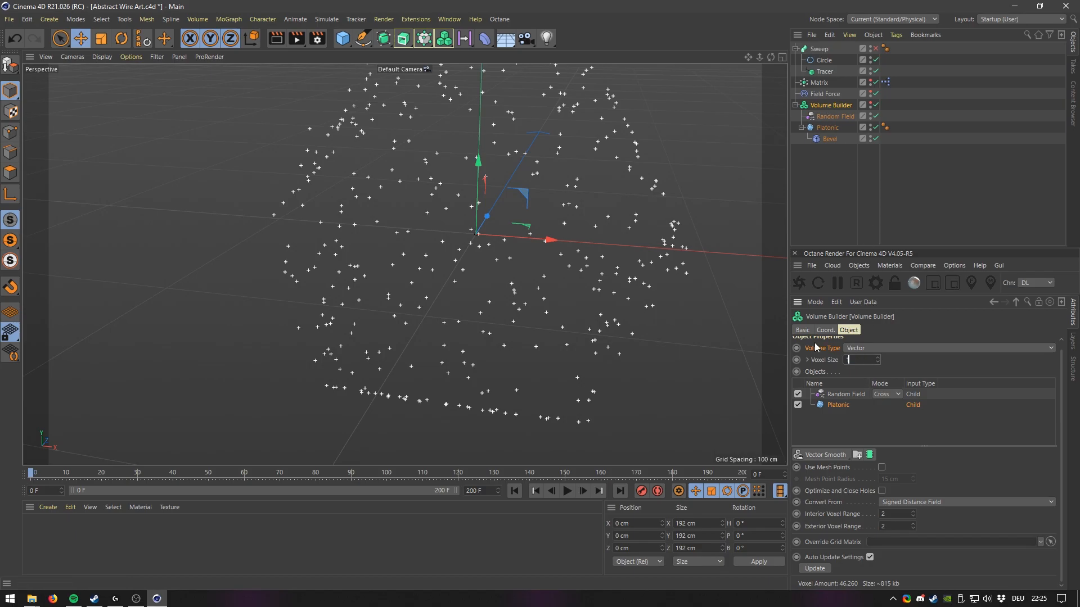
pyautogui.keyDown('alt'); pyautogui.moveTo(558, 225); pyautogui.dragTo(538, 249, button='middle'); pyautogui.keyUp('alt')
pyautogui.click(567, 491)
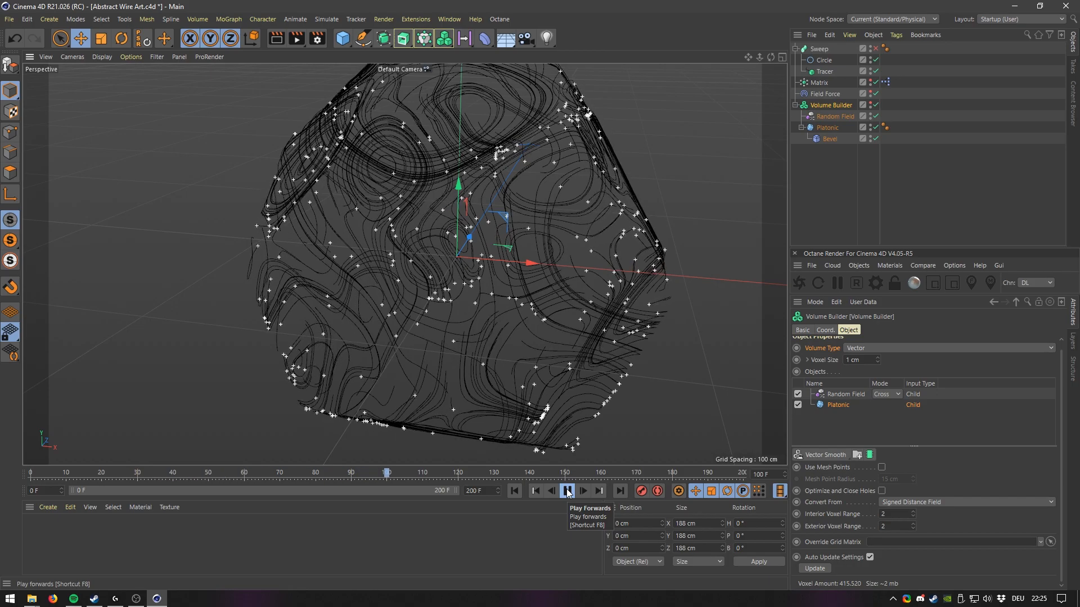
pyautogui.click(567, 491)
pyautogui.scroll(8, 586, 147)
# Show the Sweep again and examine the resulting tubes before rewinding to the start.
pyautogui.click(875, 48)
pyautogui.keyDown('alt'); pyautogui.moveTo(410, 146); pyautogui.dragTo(654, 218); pyautogui.keyUp('alt')
pyautogui.keyDown('alt'); pyautogui.moveTo(653, 218); pyautogui.dragTo(565, 237, button='middle'); pyautogui.keyUp('alt')
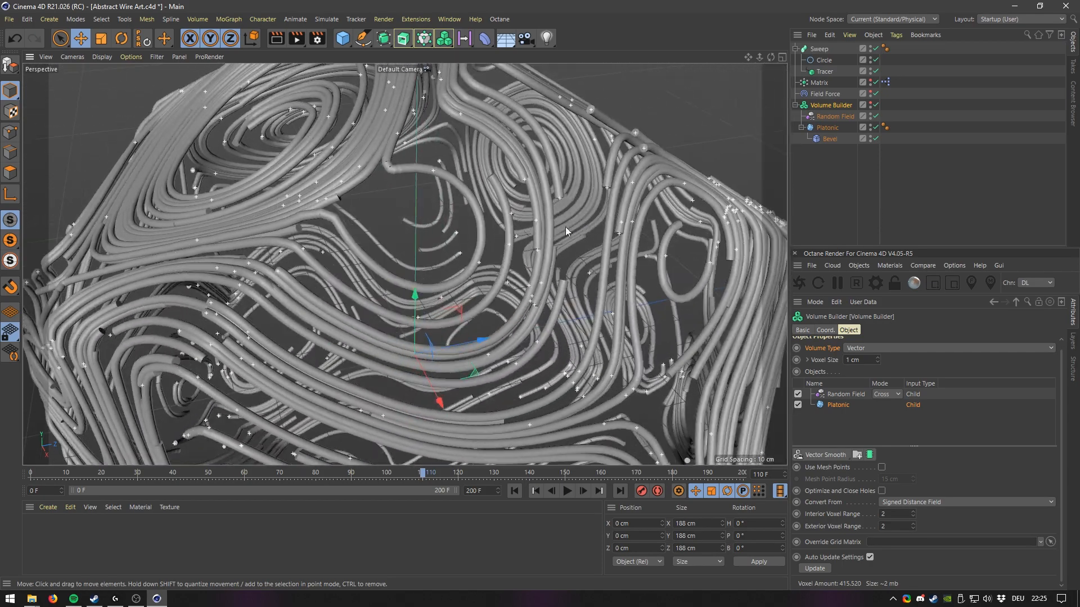
pyautogui.scroll(4, 603, 172)
pyautogui.scroll(-7, 601, 180)
pyautogui.keyDown('alt'); pyautogui.moveTo(494, 283); pyautogui.dragTo(498, 315); pyautogui.keyUp('alt')
pyautogui.click(514, 491)
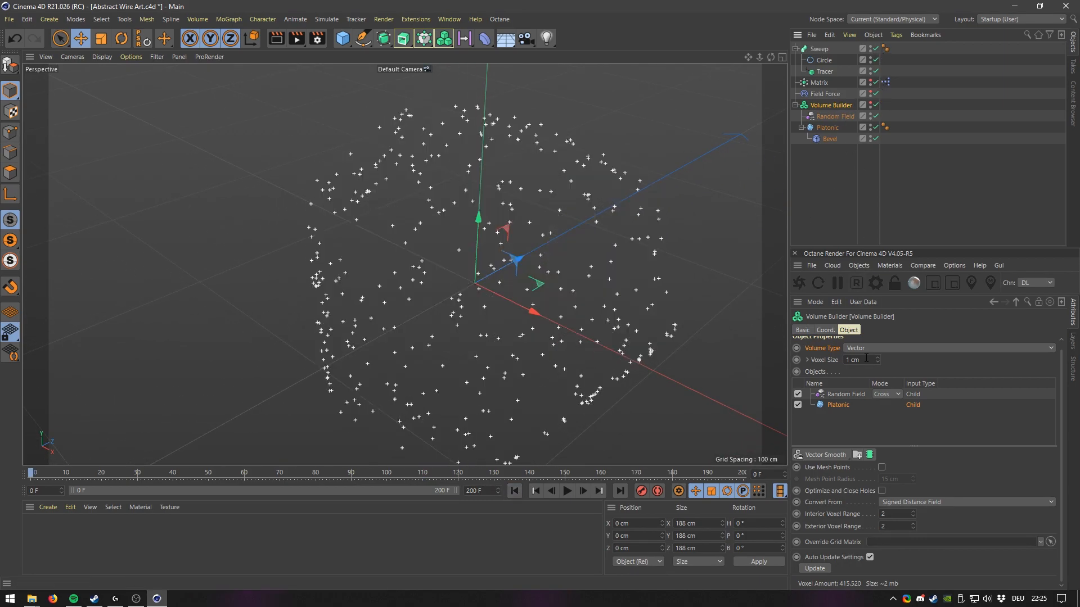
# Set the Tracer's sample step to 5 and play the simulation.
pyautogui.click(825, 71)
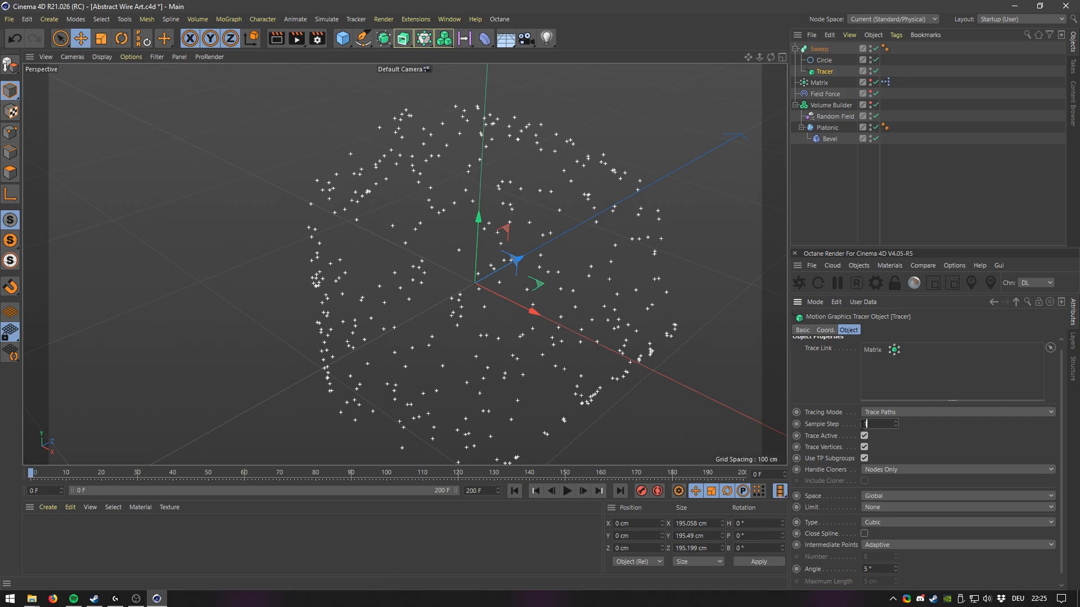
pyautogui.write('5')
pyautogui.press('Return')
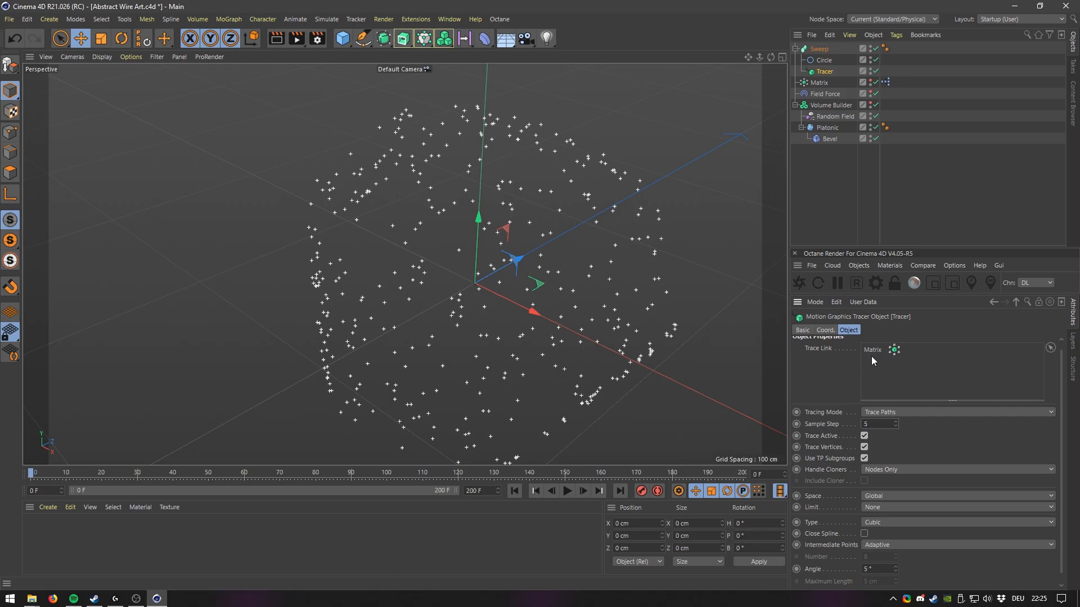
pyautogui.click(567, 491)
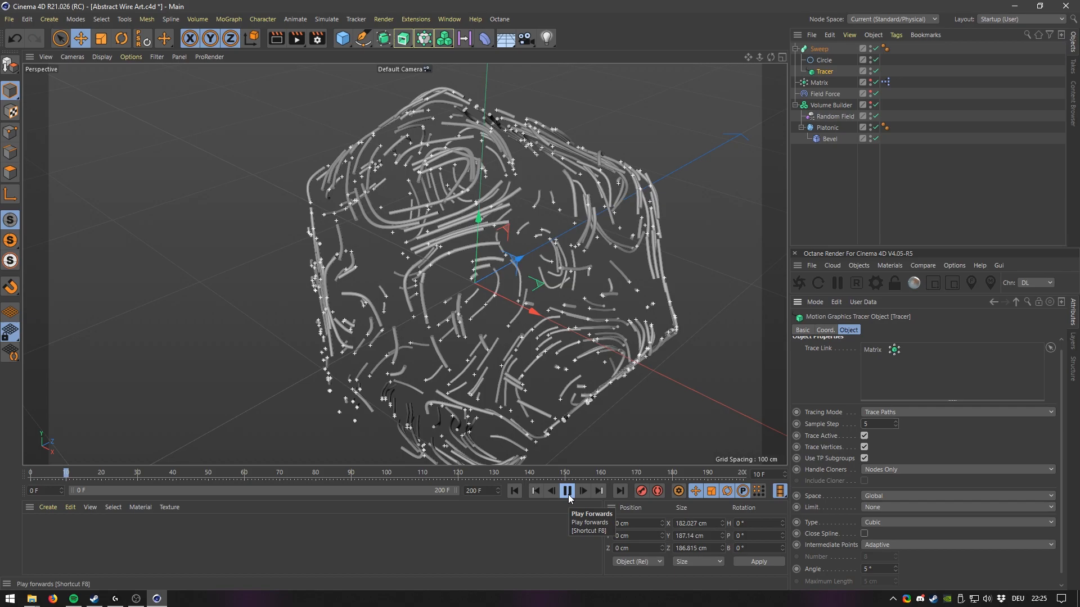
# Hide the Sweep and replay the traced splines from the start.
pyautogui.click(875, 49)
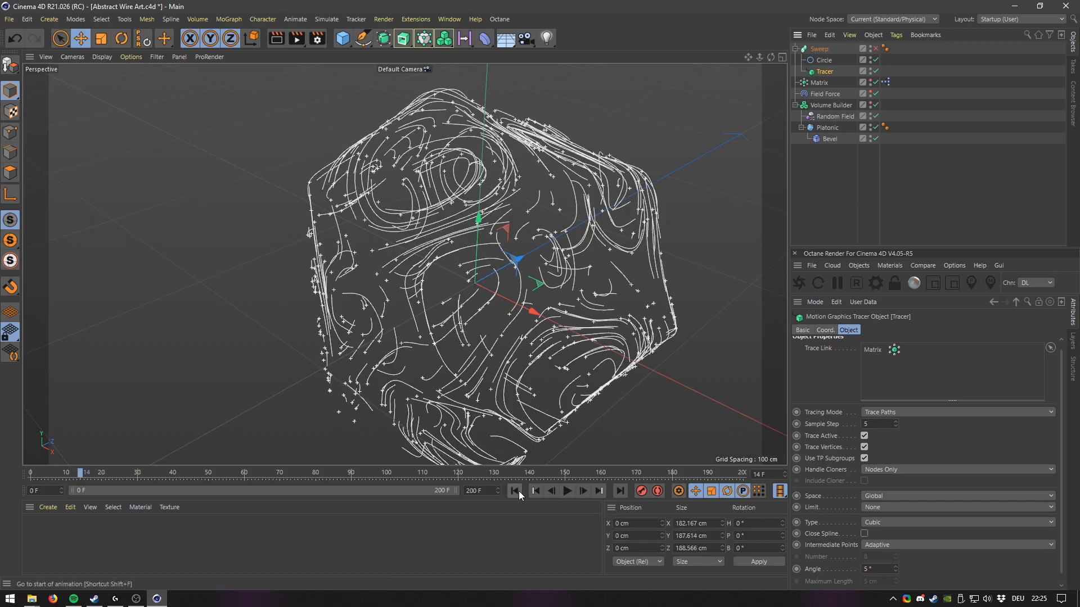
pyautogui.click(568, 491)
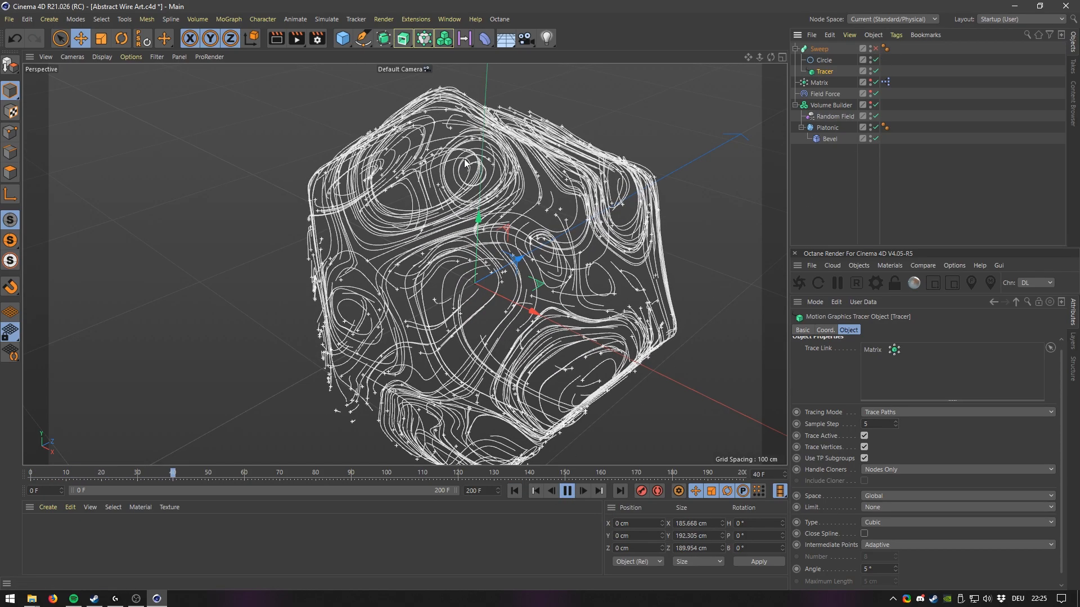
pyautogui.click(566, 491)
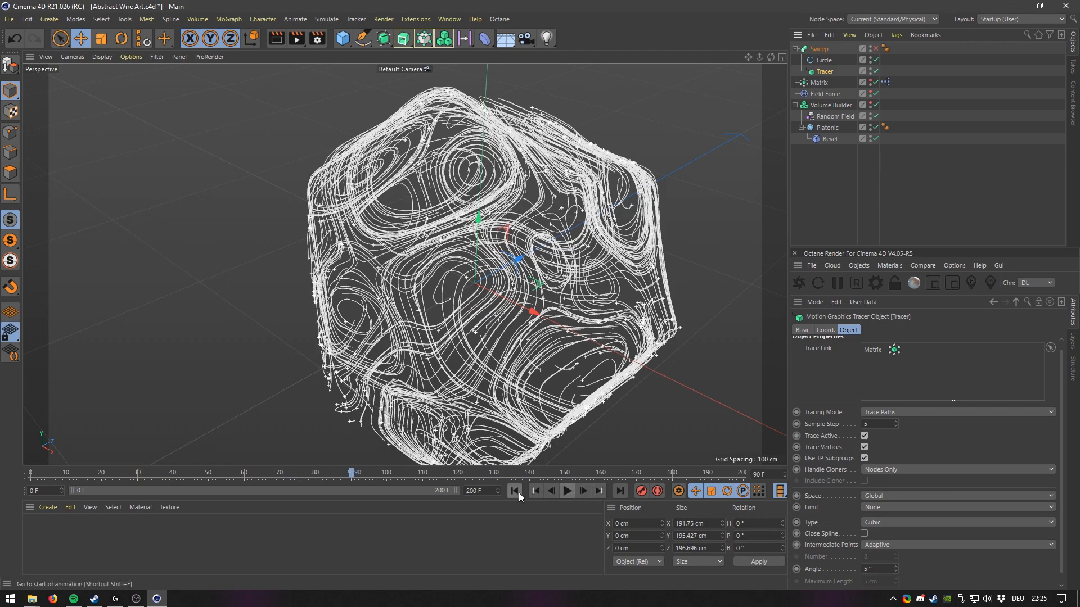
pyautogui.click(515, 491)
# Set the Matrix count to 1 and play the simulation to watch a single particle's path.
pyautogui.click(820, 83)
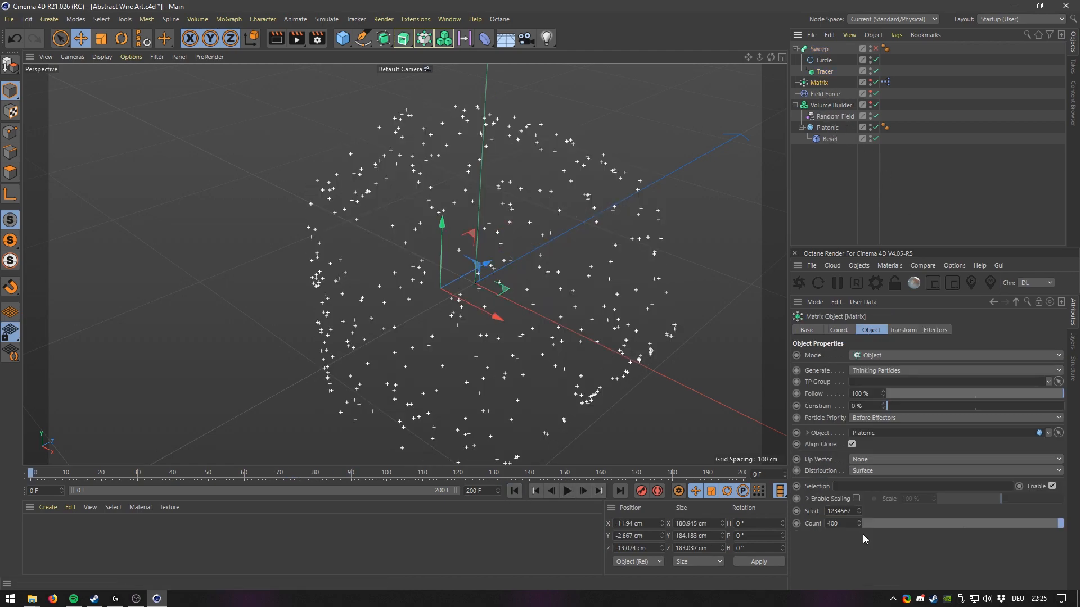
pyautogui.write('1')
pyautogui.press('Return')
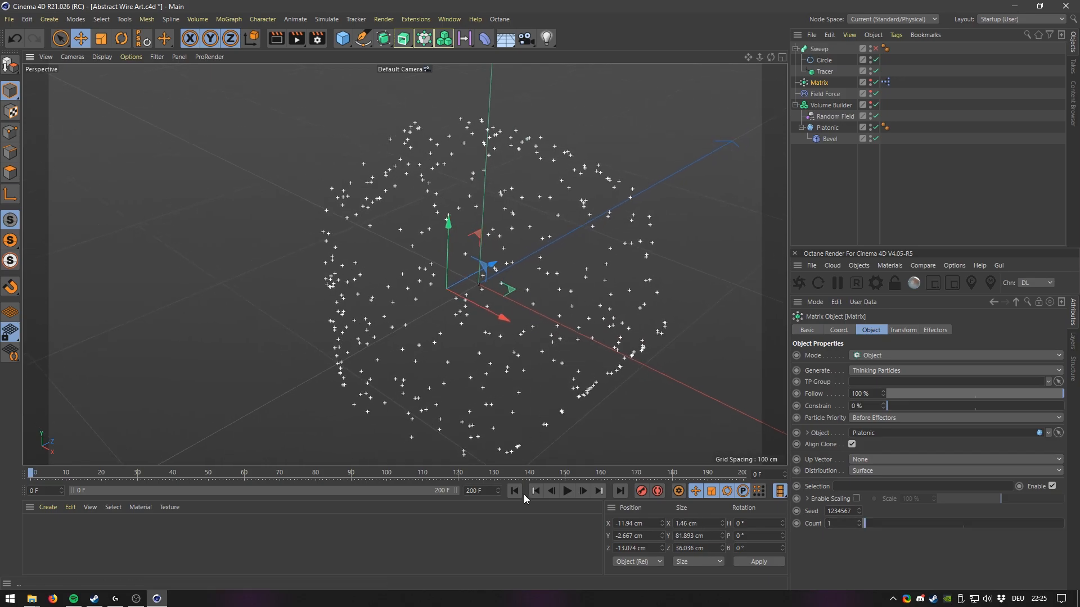
pyautogui.press('F8')
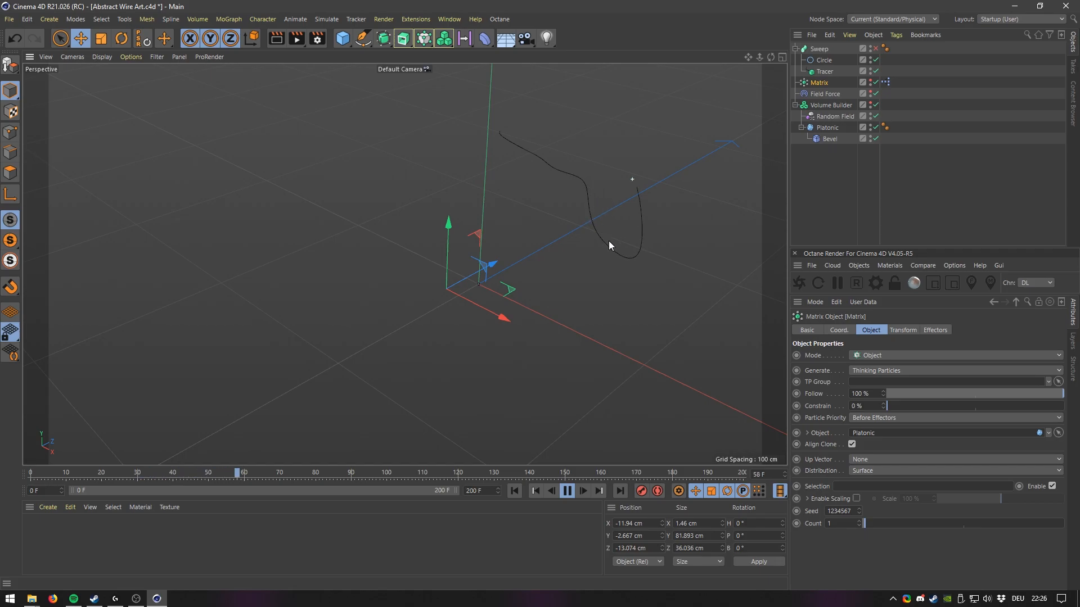
pyautogui.click(567, 491)
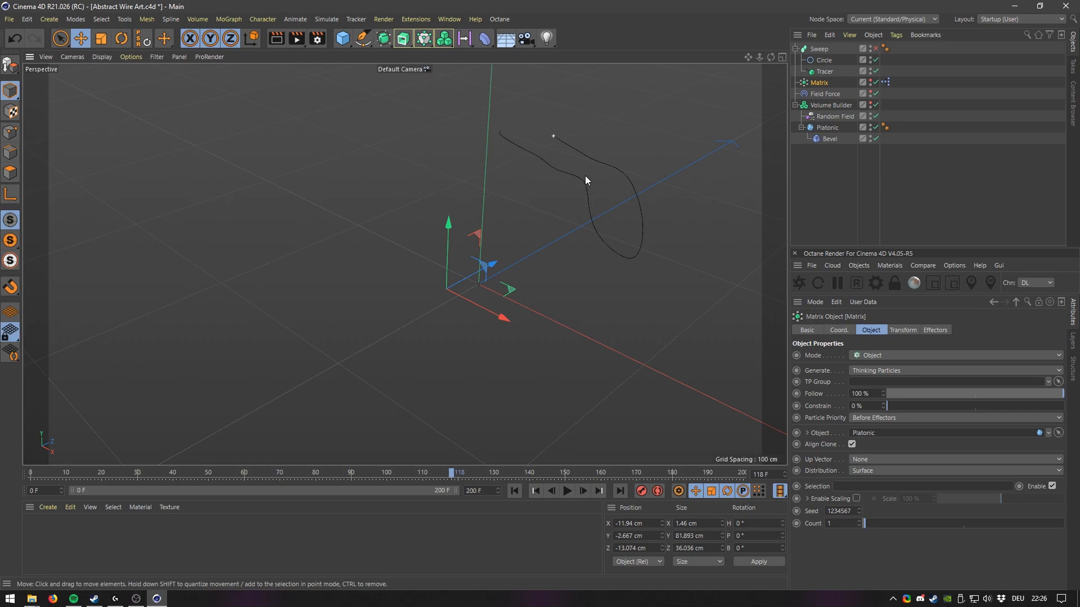
pyautogui.click(536, 491)
pyautogui.click(567, 491)
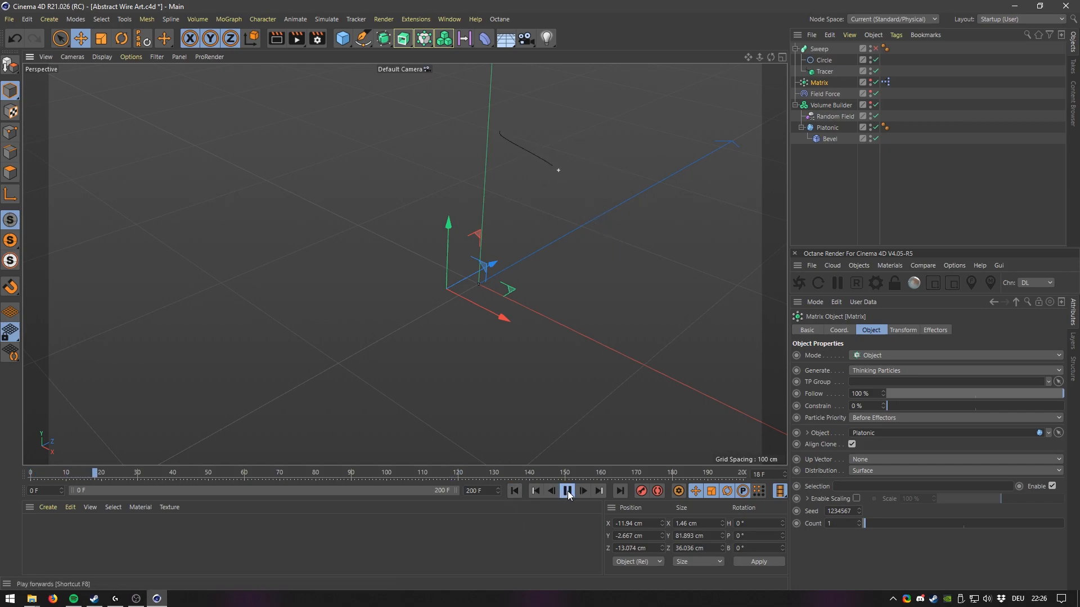
# Replay the single particle's traced path from the start with the Tracer selected and orbit to examine it.
pyautogui.click(568, 491)
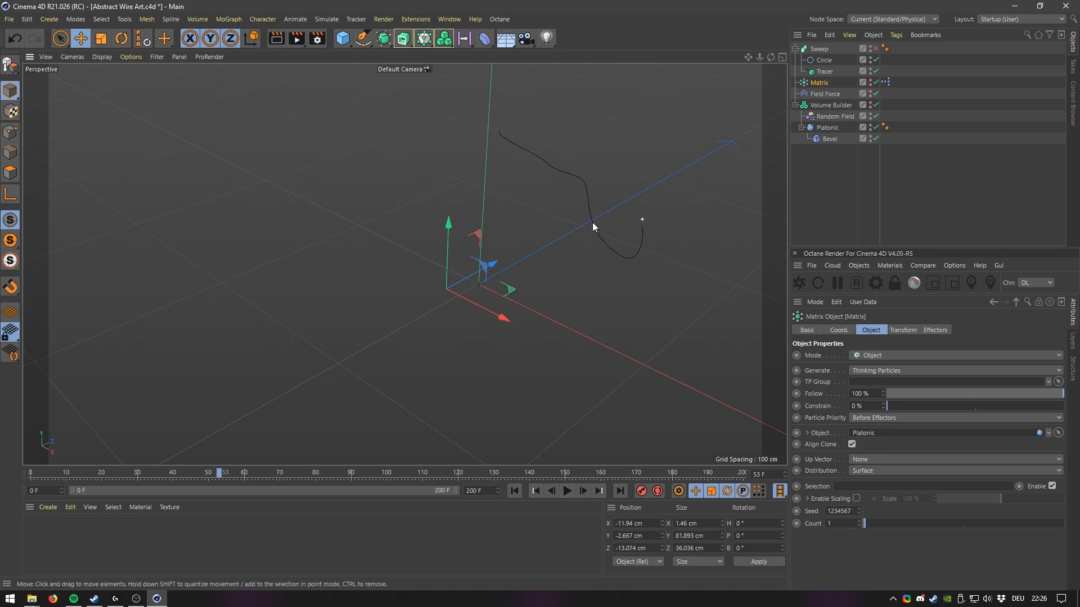
pyautogui.click(514, 491)
pyautogui.click(566, 491)
pyautogui.click(568, 491)
pyautogui.click(825, 72)
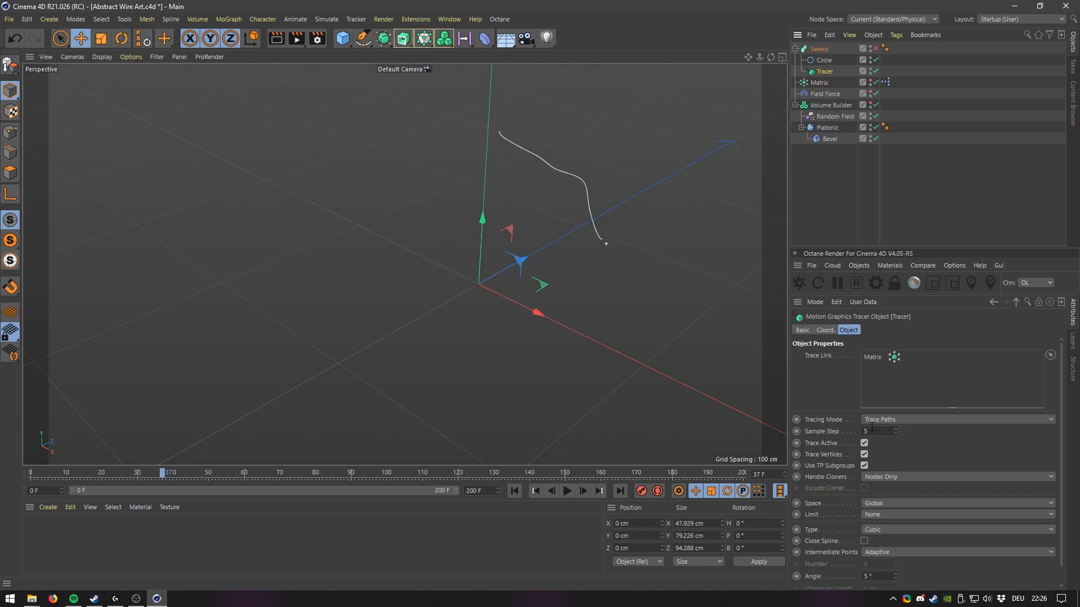
pyautogui.click(513, 490)
pyautogui.click(566, 491)
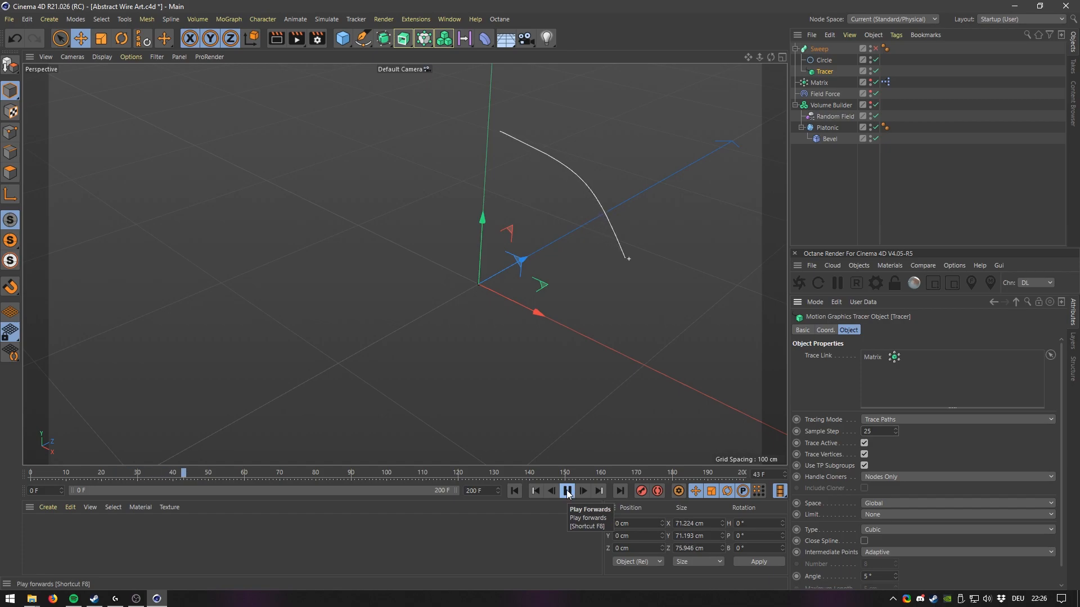
pyautogui.click(566, 491)
pyautogui.moveTo(620, 248)
pyautogui.keyDown('alt'); pyautogui.mouseDown()
pyautogui.moveTo(572, 238)
pyautogui.moveTo(644, 233)
pyautogui.moveTo(616, 237)
pyautogui.mouseUp(); pyautogui.keyUp('alt')
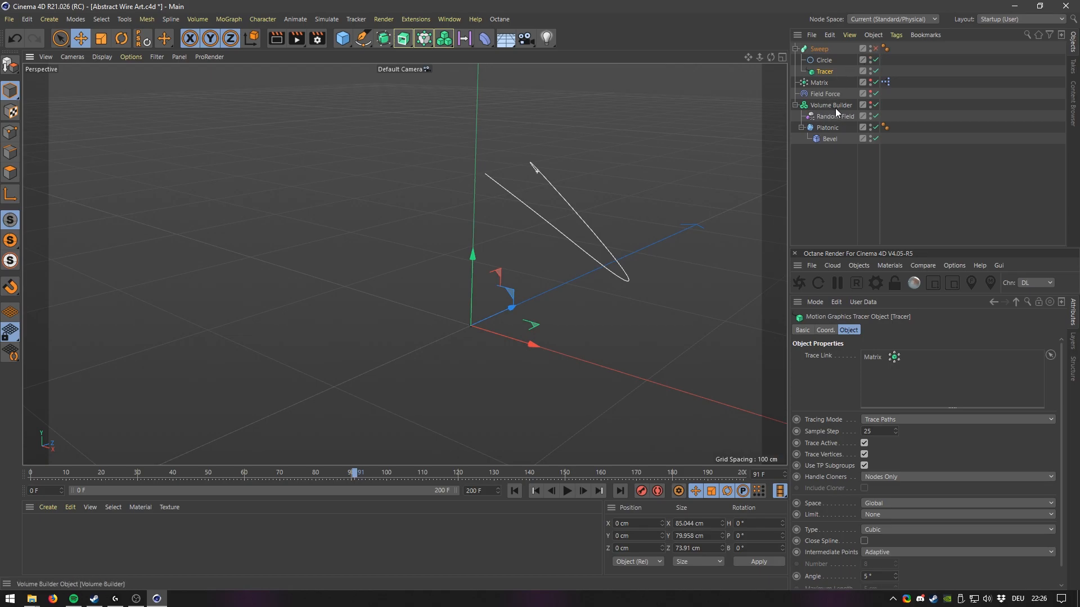
# Set the Matrix count to 400 and replay the simulation from the start.
pyautogui.click(818, 82)
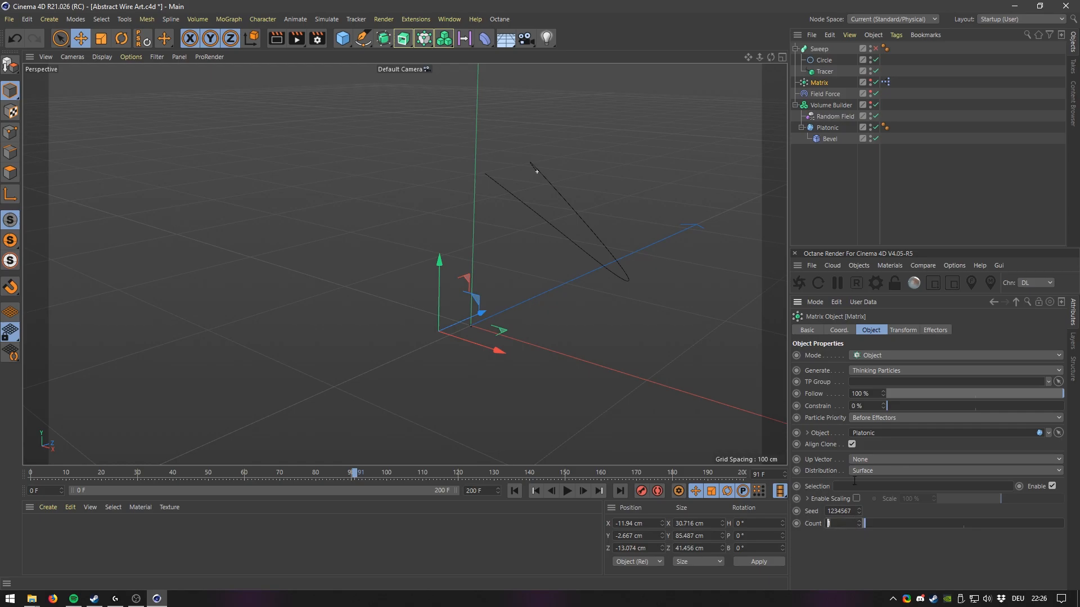
pyautogui.write('400')
pyautogui.press('Return')
pyautogui.click(515, 491)
pyautogui.click(566, 491)
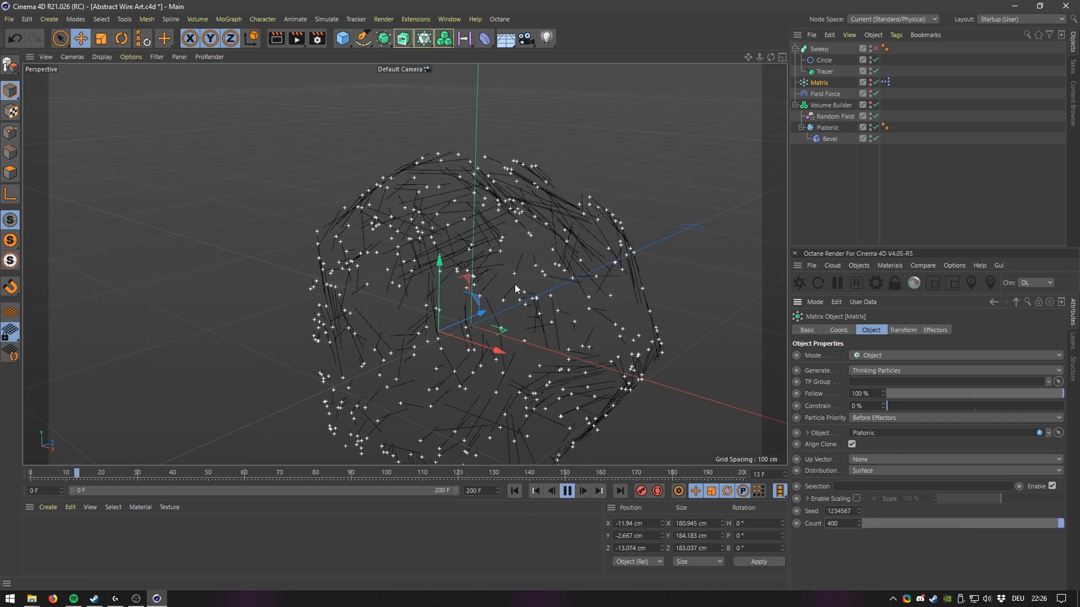
# Pause the simulation, show the Sweep again and orbit around the resulting tube bundle.
pyautogui.scroll(4, 491, 286)
pyautogui.moveTo(491, 286)
pyautogui.keyDown('alt'); pyautogui.mouseDown()
pyautogui.moveTo(501, 276)
pyautogui.moveTo(440, 272)
pyautogui.moveTo(487, 274)
pyautogui.mouseUp(); pyautogui.keyUp('alt')
pyautogui.click(567, 491)
pyautogui.click(874, 49)
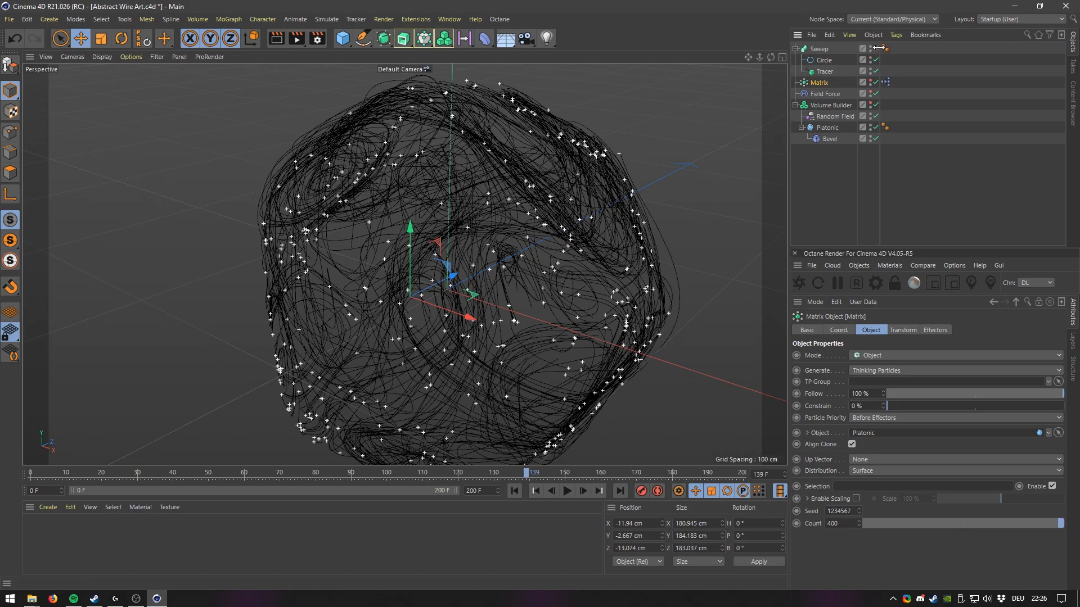
pyautogui.keyDown('alt'); pyautogui.moveTo(506, 227); pyautogui.dragTo(472, 282); pyautogui.keyUp('alt')
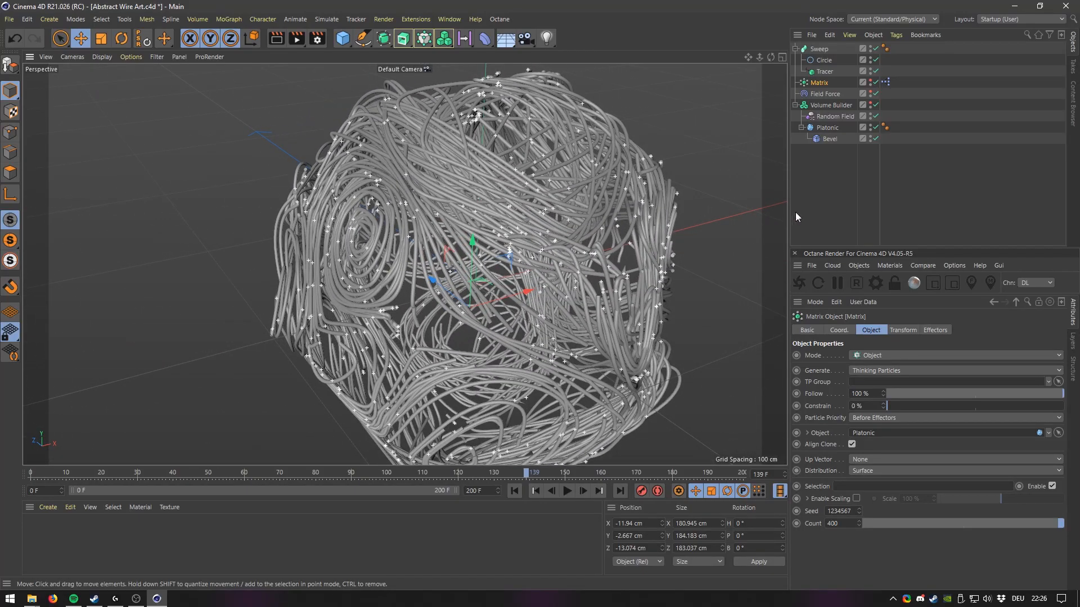
pyautogui.keyDown('alt'); pyautogui.moveTo(520, 217); pyautogui.dragTo(478, 243); pyautogui.keyUp('alt')
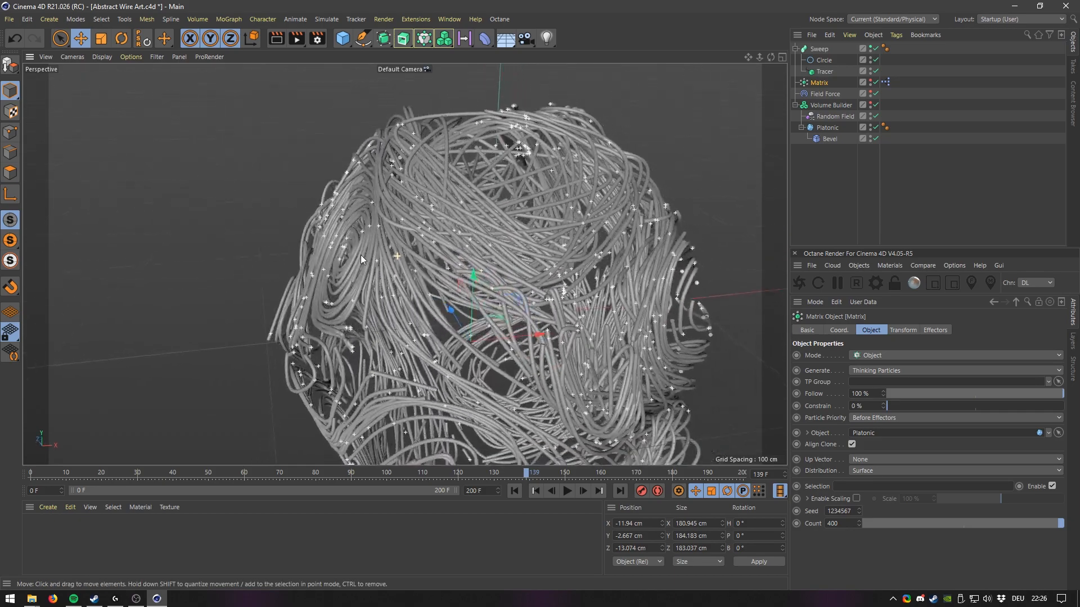
# Change the Tracer's sample step to 5 and restart playback.
pyautogui.click(825, 73)
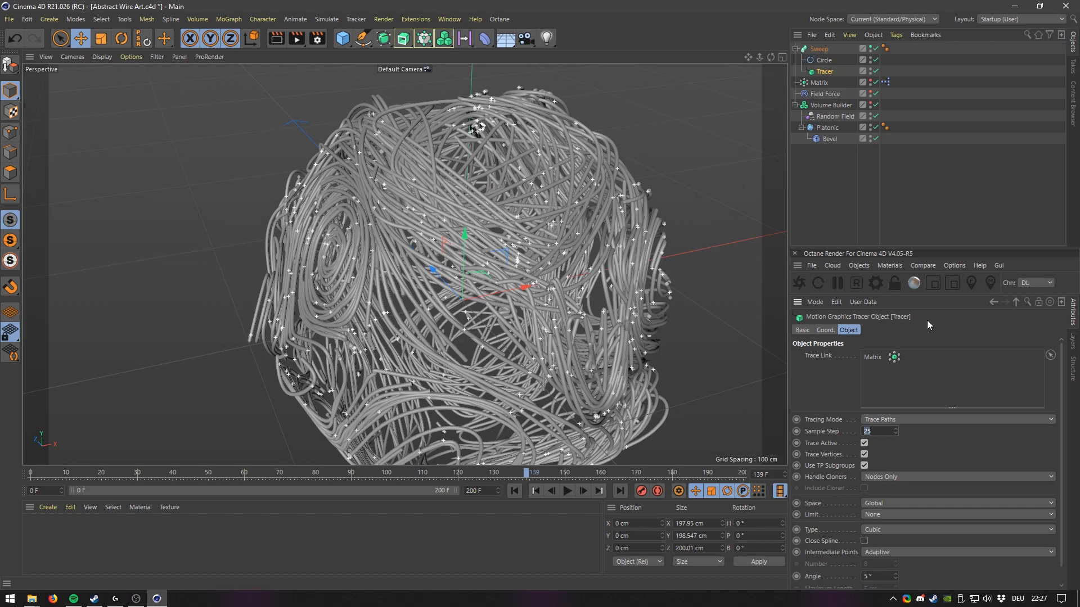
pyautogui.write('5')
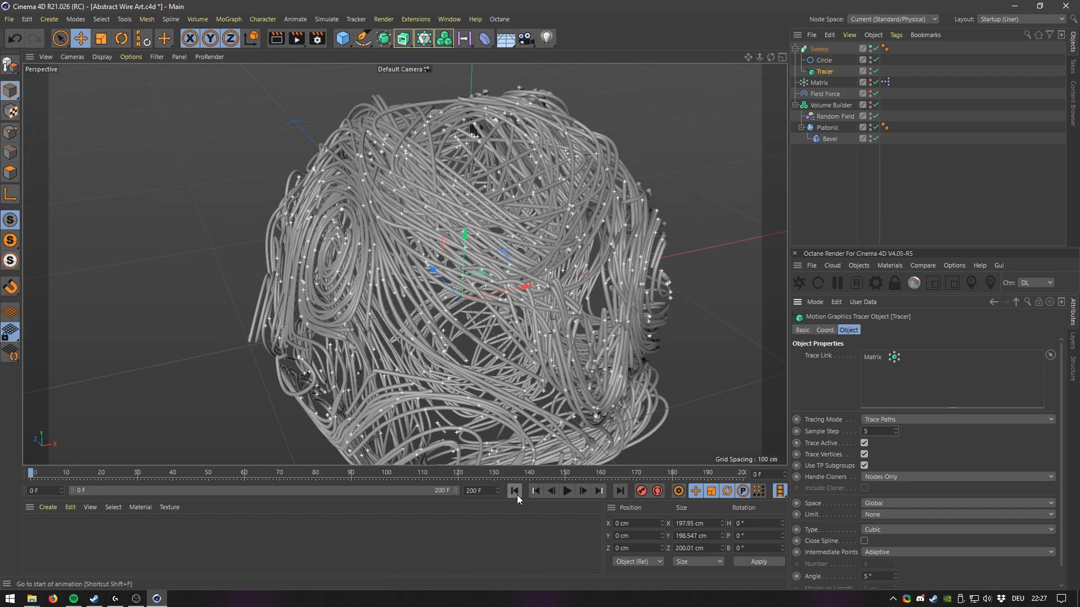
pyautogui.click(567, 491)
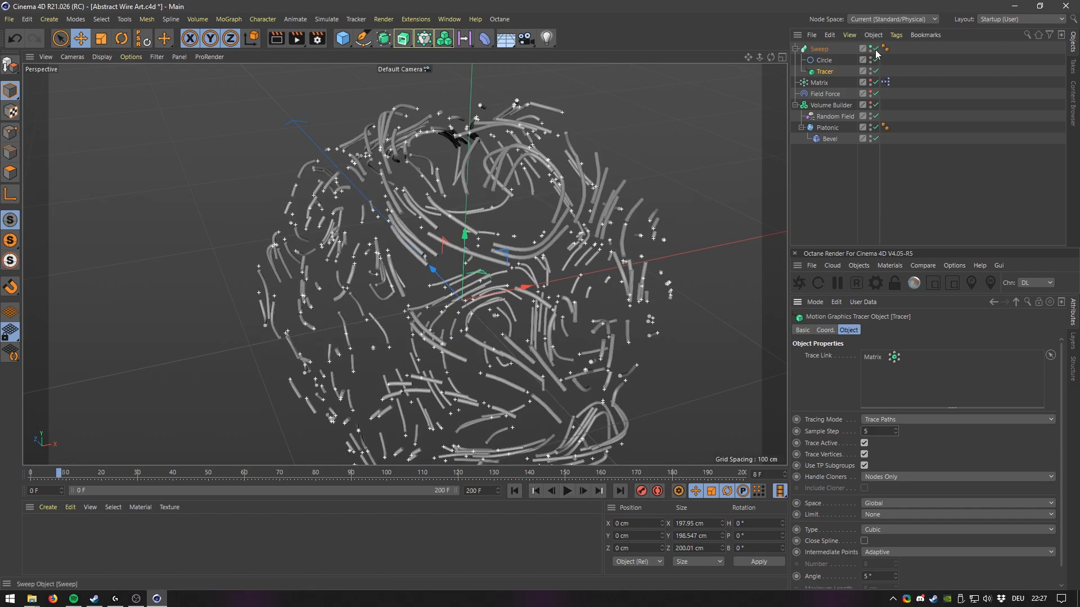
# Hide the Sweep and watch the traced splines build up around the Platonic shape while orbiting the view.
pyautogui.click(875, 49)
pyautogui.click(566, 491)
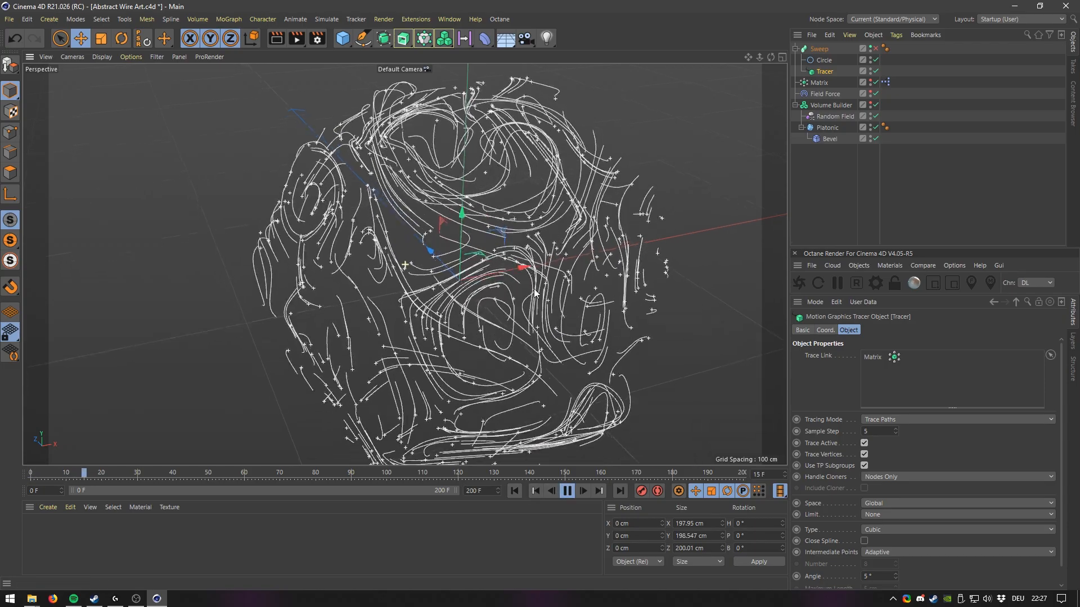
pyautogui.keyDown('alt'); pyautogui.moveTo(490, 281); pyautogui.dragTo(497, 307); pyautogui.keyUp('alt')
pyautogui.keyDown('alt'); pyautogui.moveTo(497, 307); pyautogui.dragTo(511, 283, button='middle'); pyautogui.keyUp('alt')
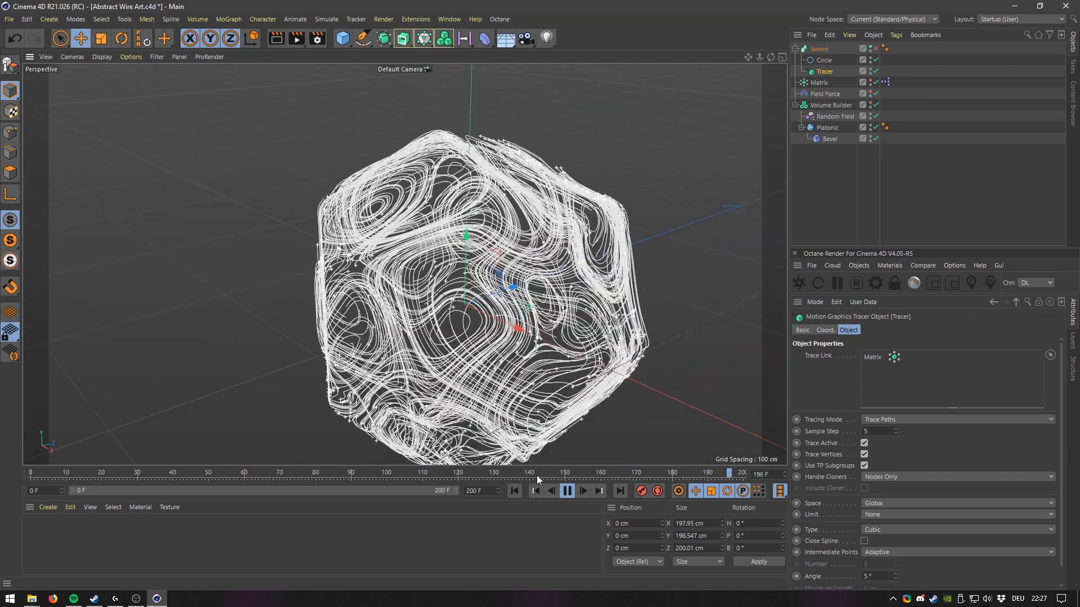
pyautogui.click(570, 491)
pyautogui.click(565, 492)
pyautogui.keyDown('alt'); pyautogui.moveTo(515, 360); pyautogui.dragTo(488, 335, button='middle'); pyautogui.keyUp('alt')
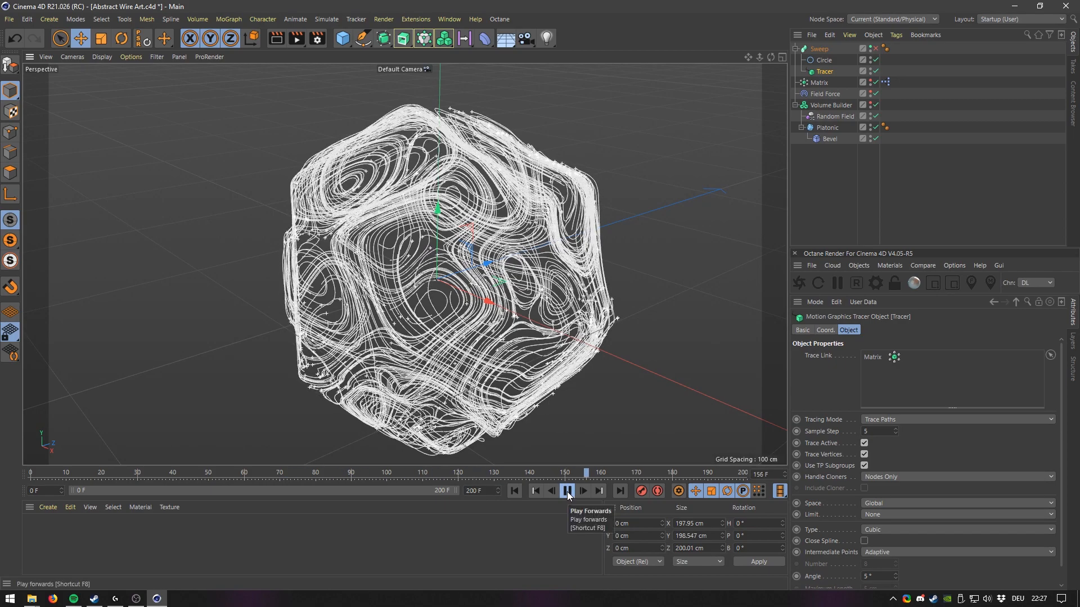
pyautogui.click(567, 491)
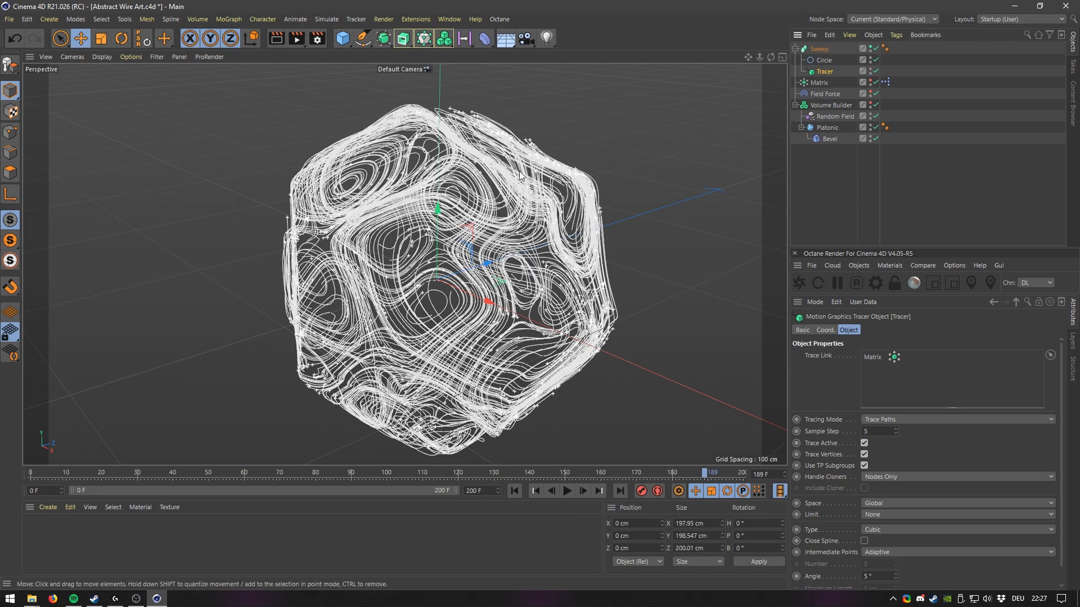
# Save the scene file and inspect the swept tubes up close from several angles.
pyautogui.keyDown('alt'); pyautogui.moveTo(514, 237); pyautogui.dragTo(574, 204); pyautogui.keyUp('alt')
pyautogui.keyDown('alt'); pyautogui.moveTo(574, 204); pyautogui.dragTo(454, 205, button='middle'); pyautogui.keyUp('alt')
pyautogui.keyDown('alt'); pyautogui.moveTo(454, 204); pyautogui.dragTo(506, 193, button='right'); pyautogui.keyUp('alt')
pyautogui.keyDown('alt'); pyautogui.moveTo(504, 197); pyautogui.dragTo(464, 205); pyautogui.keyUp('alt')
pyautogui.hotkey('ctrl', 's')
pyautogui.keyDown('alt'); pyautogui.moveTo(452, 231); pyautogui.dragTo(489, 123, button='right'); pyautogui.keyUp('alt')
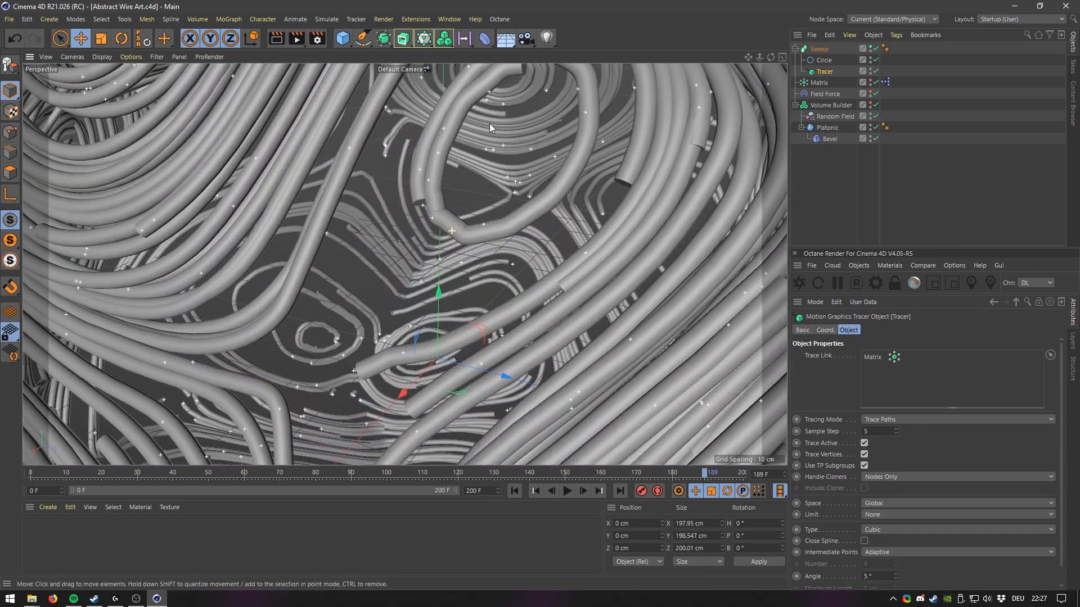
pyautogui.keyDown('alt'); pyautogui.moveTo(457, 202); pyautogui.dragTo(421, 177); pyautogui.keyUp('alt')
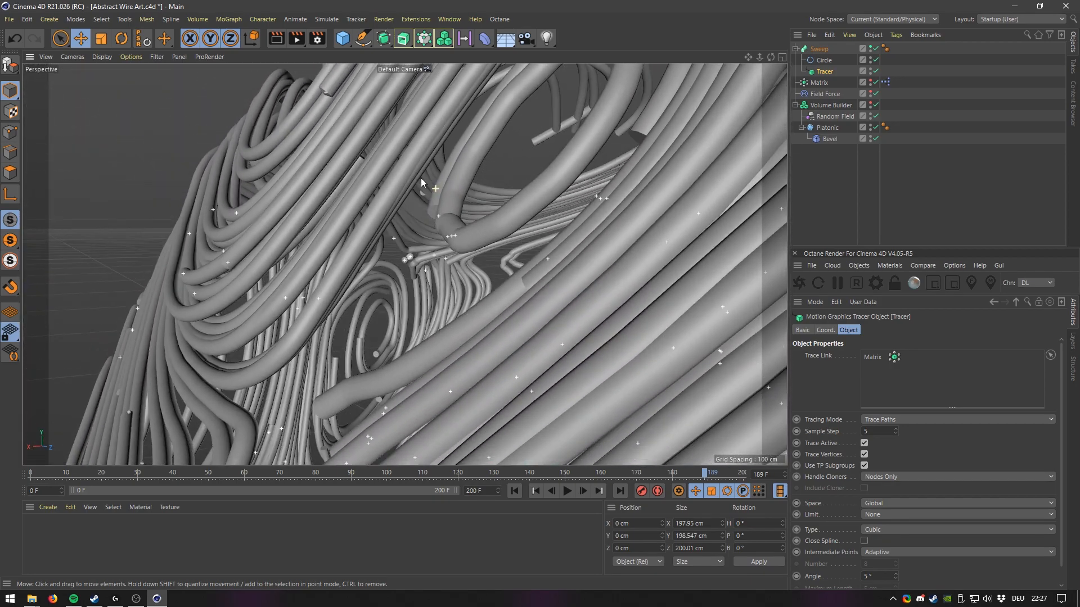
pyautogui.keyDown('alt'); pyautogui.moveTo(423, 186); pyautogui.dragTo(464, 360, button='right'); pyautogui.keyUp('alt')
pyautogui.keyDown('alt'); pyautogui.moveTo(463, 359); pyautogui.dragTo(453, 306); pyautogui.keyUp('alt')
# Rewind to the start and open the Volume Builder's settings.
pyautogui.click(514, 491)
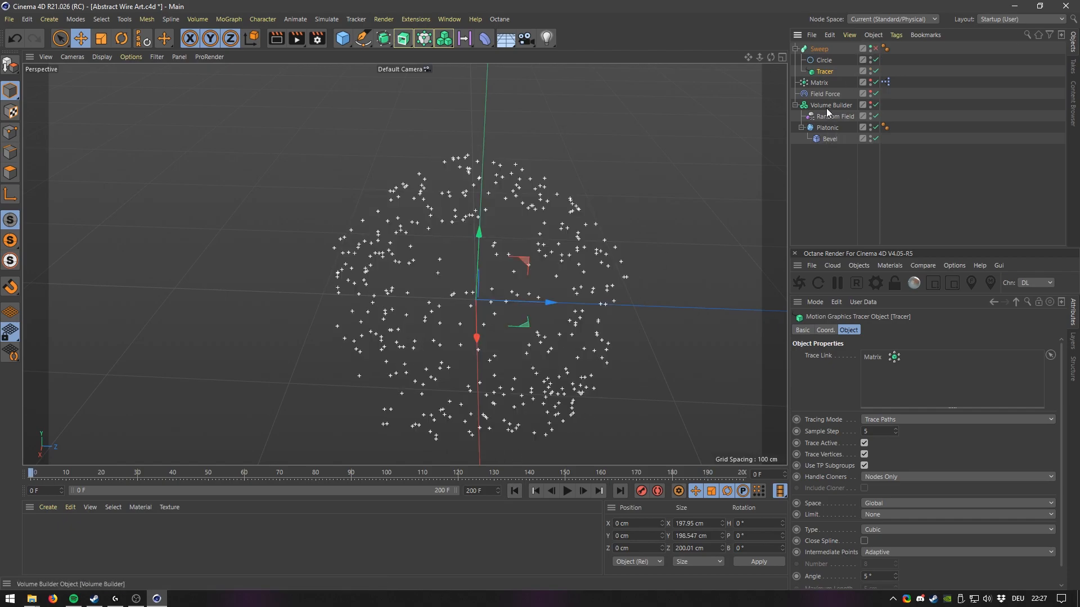
pyautogui.click(826, 108)
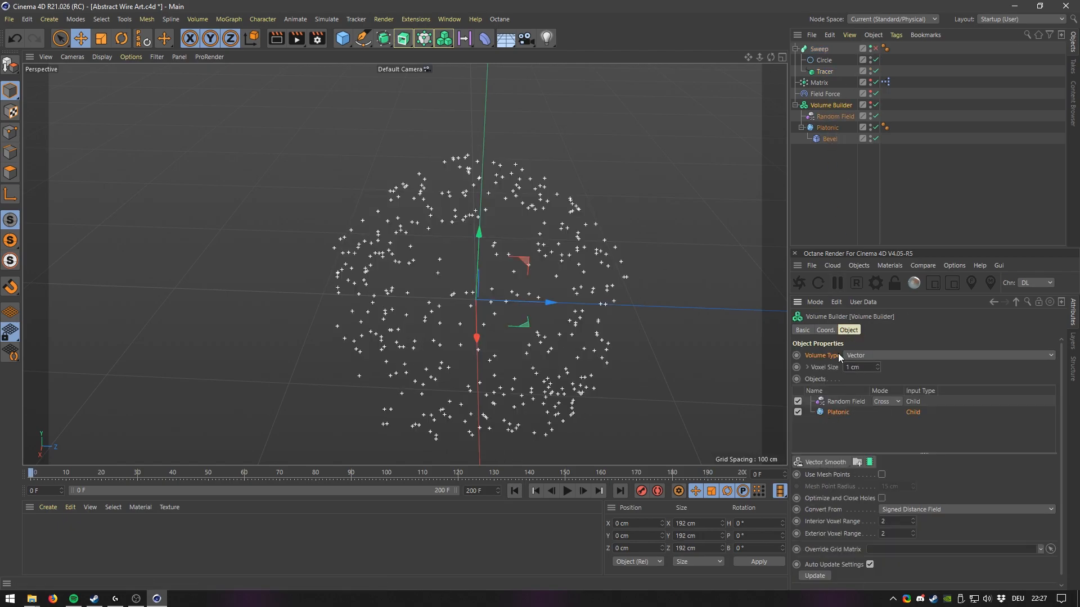
# Pause playback and inspect the swept tubes around the Platonic shape up close from several angles.
pyautogui.click(567, 491)
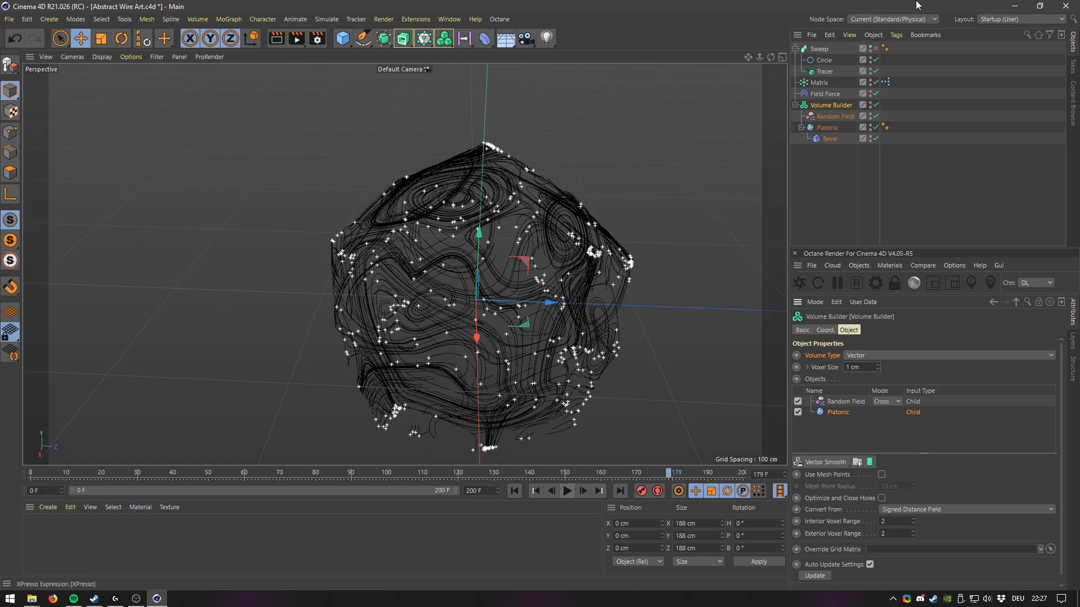
pyautogui.moveTo(550, 290)
pyautogui.keyDown('alt'); pyautogui.mouseDown()
pyautogui.moveTo(505, 279)
pyautogui.moveTo(587, 214)
pyautogui.mouseUp(); pyautogui.keyUp('alt')
pyautogui.scroll(5, 602, 165)
pyautogui.keyDown('alt'); pyautogui.moveTo(603, 167); pyautogui.dragTo(574, 257); pyautogui.keyUp('alt')
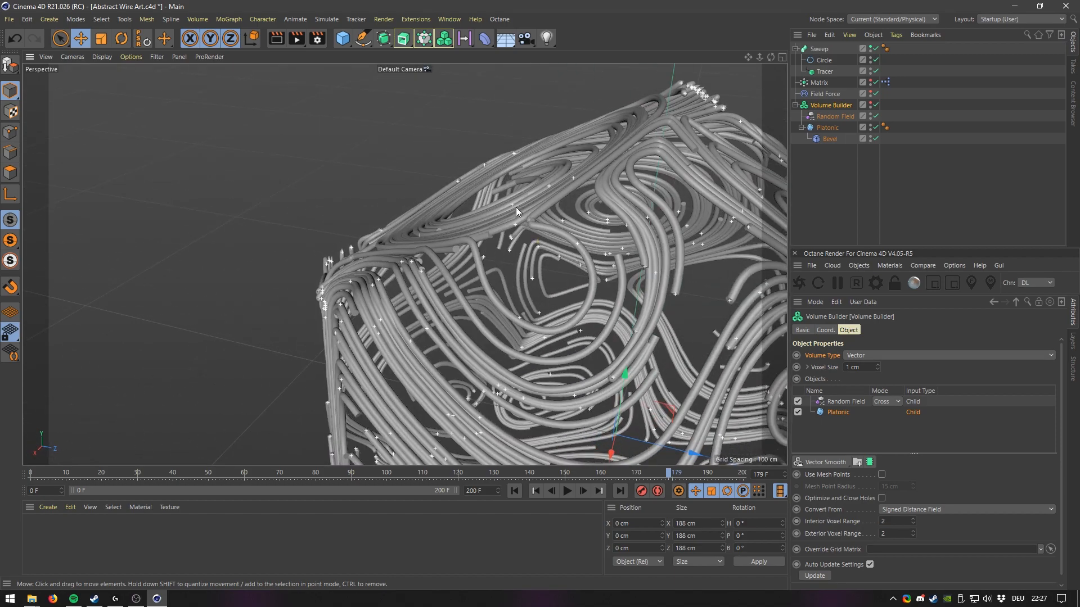
pyautogui.scroll(-3, 516, 207)
pyautogui.keyDown('alt'); pyautogui.moveTo(484, 301); pyautogui.dragTo(641, 304); pyautogui.keyUp('alt')
pyautogui.keyDown('alt'); pyautogui.moveTo(506, 271); pyautogui.dragTo(571, 221, button='middle'); pyautogui.keyUp('alt')
pyautogui.scroll(-4, 573, 212)
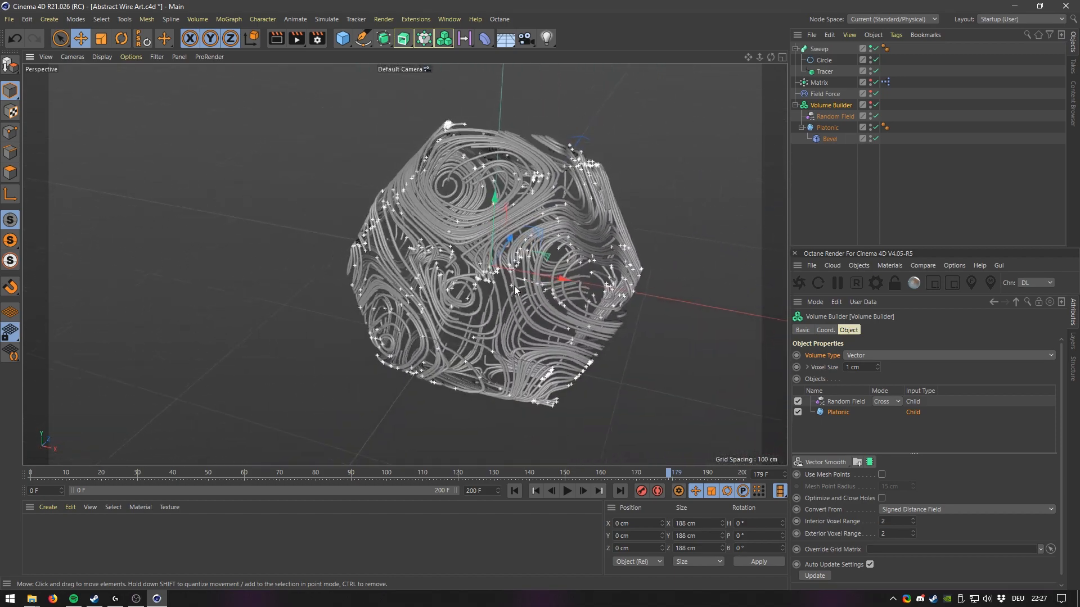
pyautogui.keyDown('alt'); pyautogui.moveTo(487, 298); pyautogui.dragTo(588, 282); pyautogui.keyUp('alt')
pyautogui.keyDown('alt'); pyautogui.moveTo(477, 265); pyautogui.dragTo(557, 255, button='middle'); pyautogui.keyUp('alt')
pyautogui.keyDown('alt'); pyautogui.moveTo(416, 268); pyautogui.dragTo(505, 257); pyautogui.keyUp('alt')
pyautogui.keyDown('alt'); pyautogui.moveTo(349, 269); pyautogui.dragTo(487, 266, button='middle'); pyautogui.keyUp('alt')
pyautogui.scroll(-1, 487, 270)
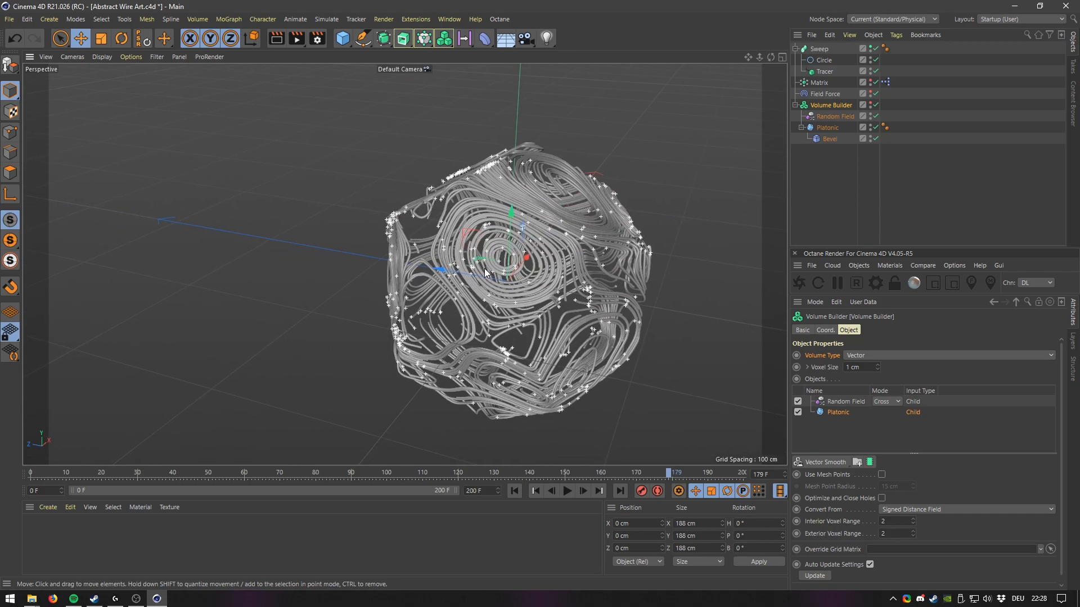
pyautogui.keyDown('alt'); pyautogui.moveTo(484, 268); pyautogui.dragTo(502, 283); pyautogui.keyUp('alt')
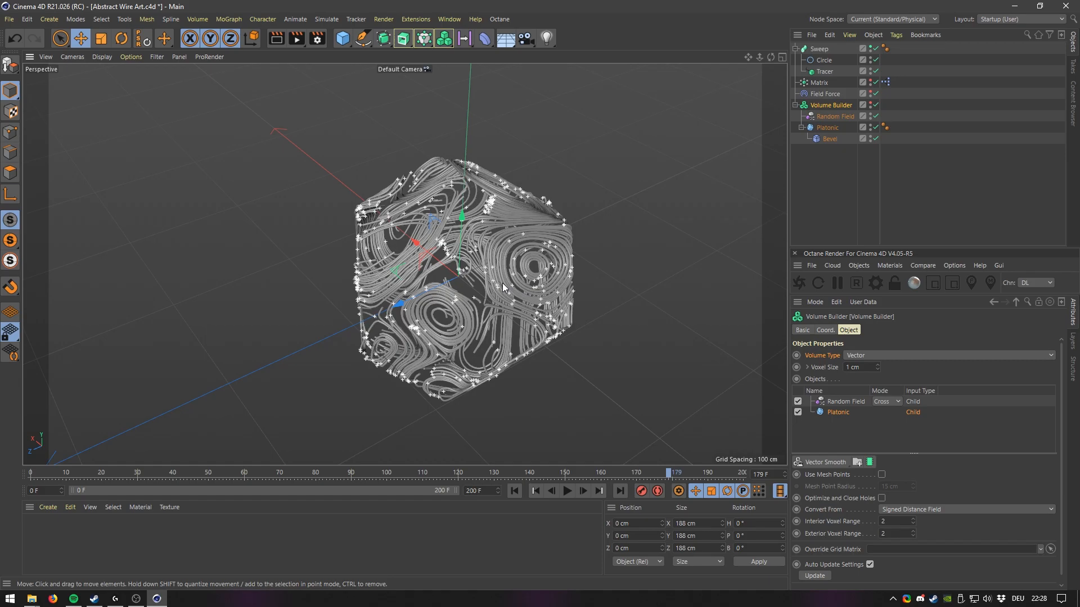
pyautogui.scroll(5, 498, 265)
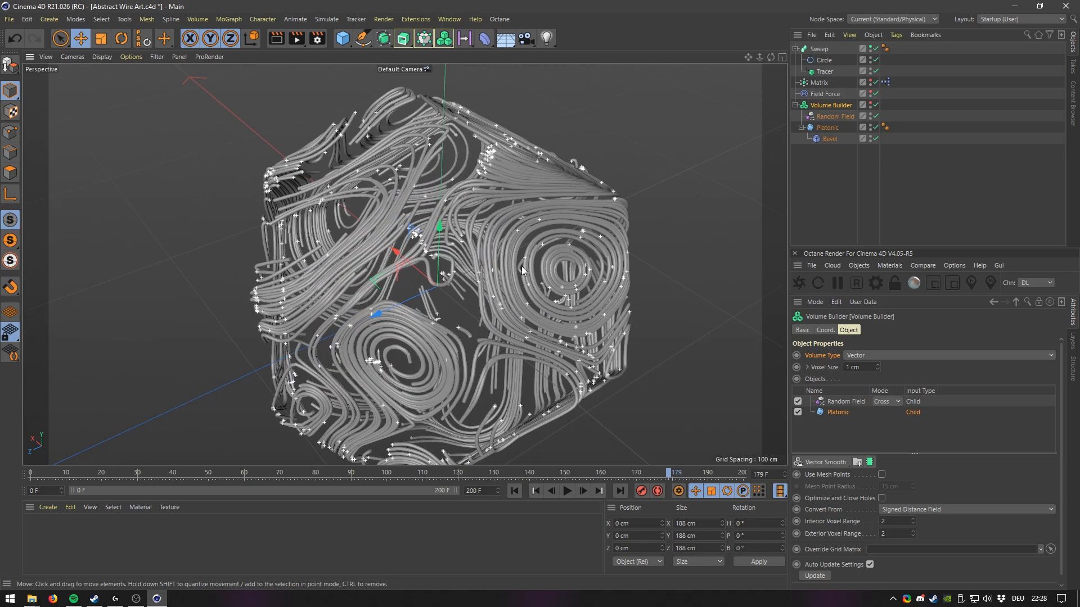
pyautogui.keyDown('alt'); pyautogui.moveTo(477, 245); pyautogui.dragTo(510, 251); pyautogui.keyUp('alt')
pyautogui.keyDown('alt'); pyautogui.moveTo(511, 335); pyautogui.dragTo(483, 281); pyautogui.keyUp('alt')
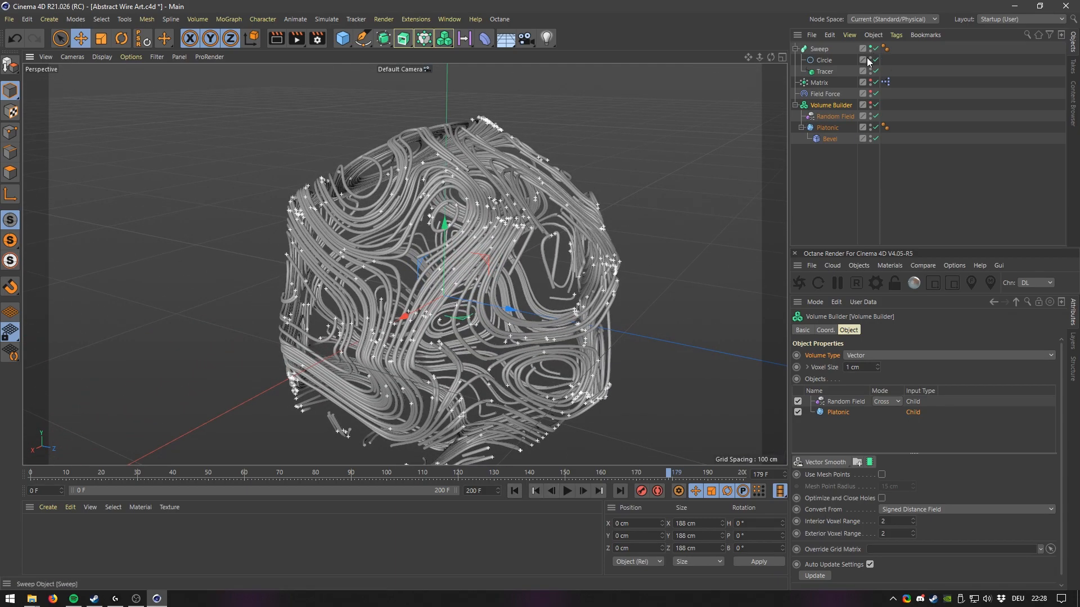
# Rewind, select the Random Field with the Field Force vectors shown, and set the field's scale to 450%.
pyautogui.click(514, 490)
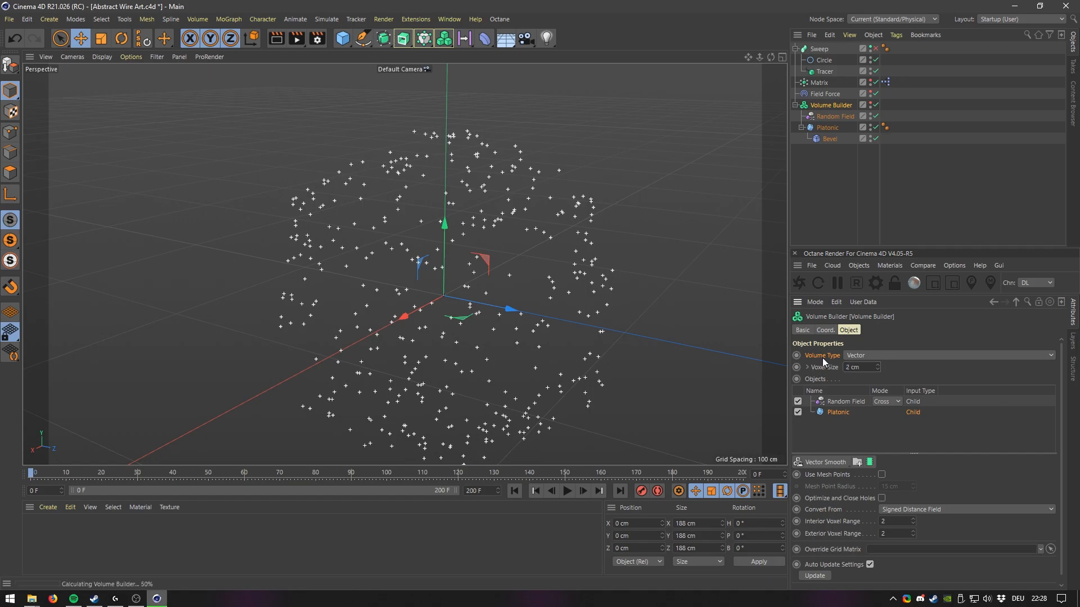
pyautogui.click(821, 116)
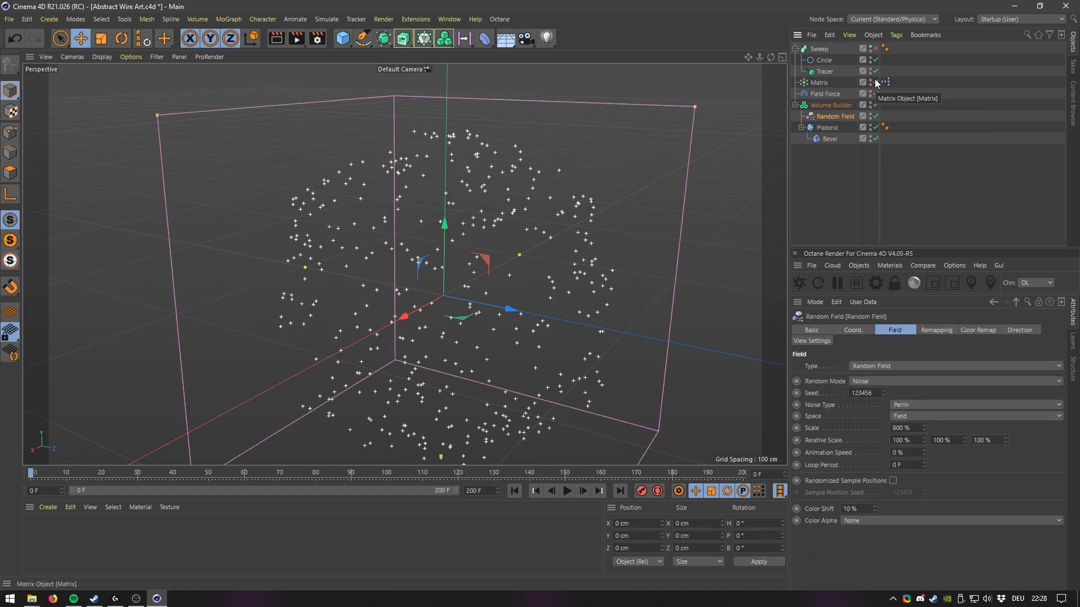
pyautogui.click(872, 94)
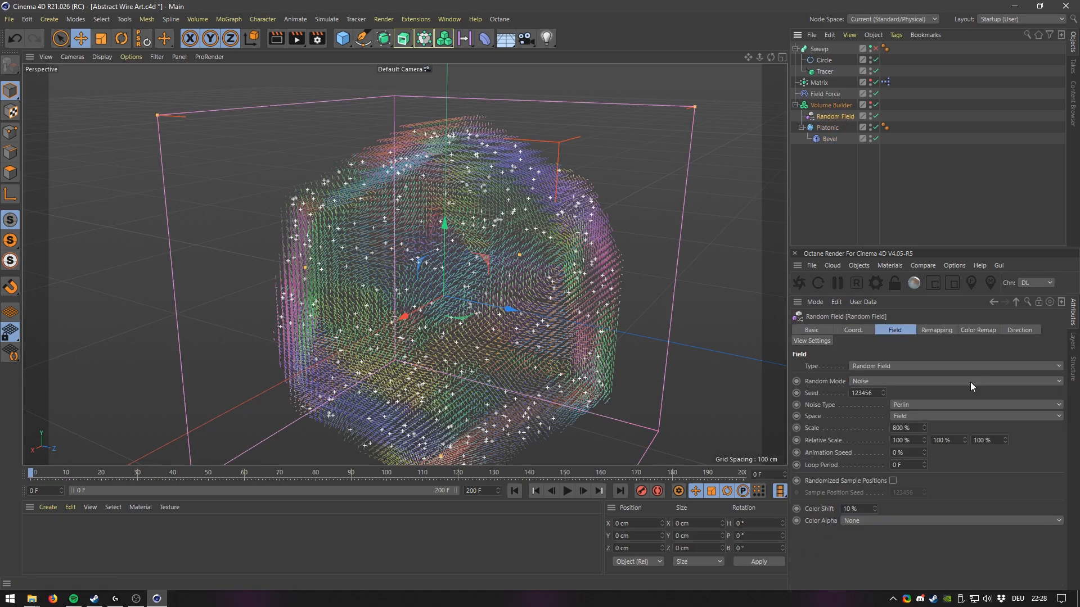
pyautogui.moveTo(922, 459); pyautogui.dragTo(920, 585)
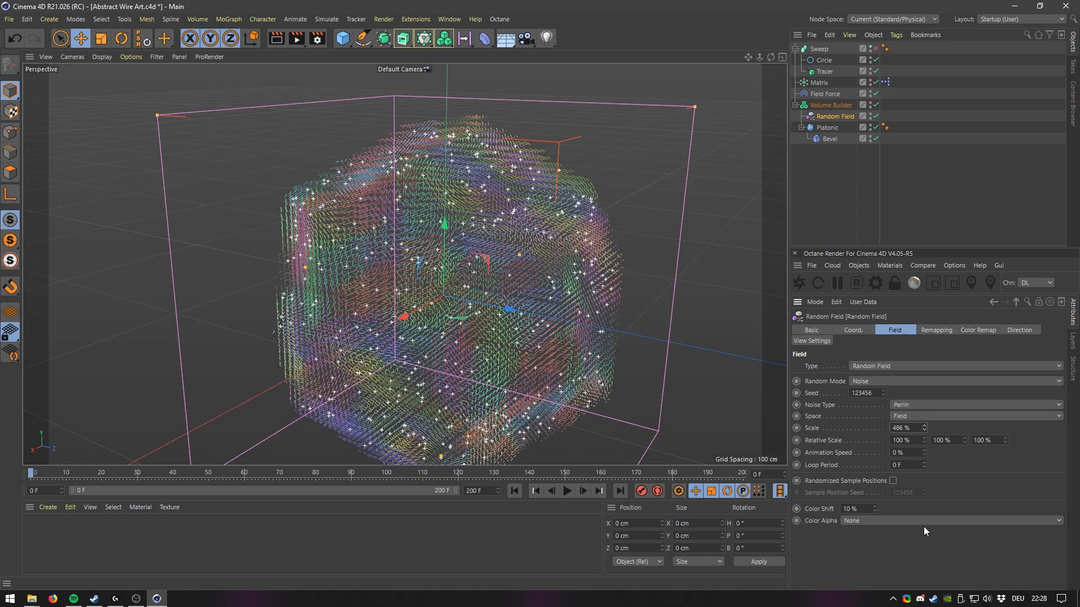
pyautogui.write('450')
pyautogui.press('Return')
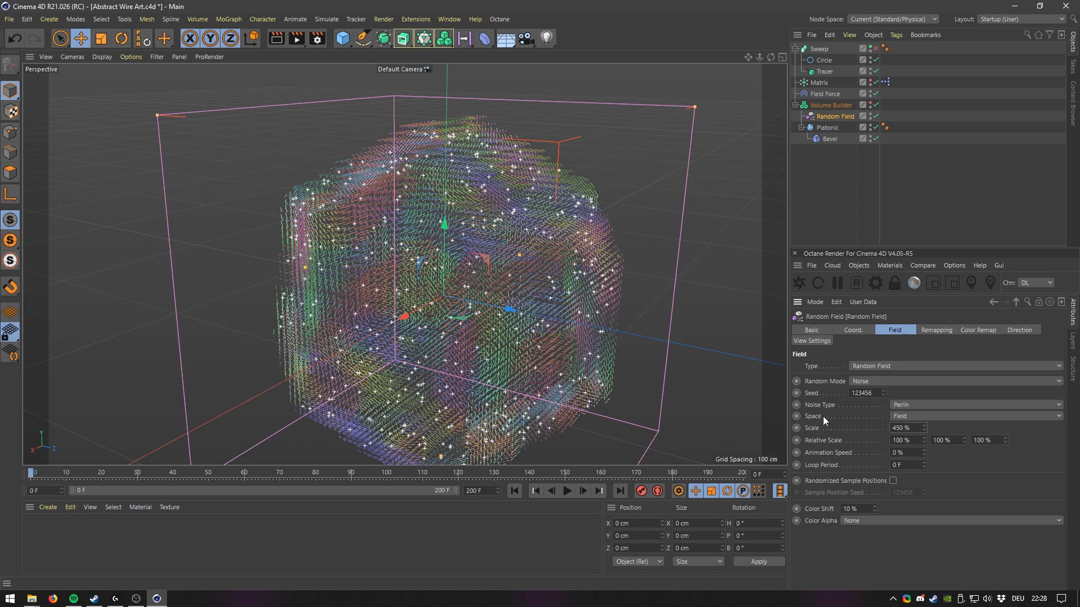
# Hide the Field Force's vector display in the viewport again.
pyautogui.click(899, 404)
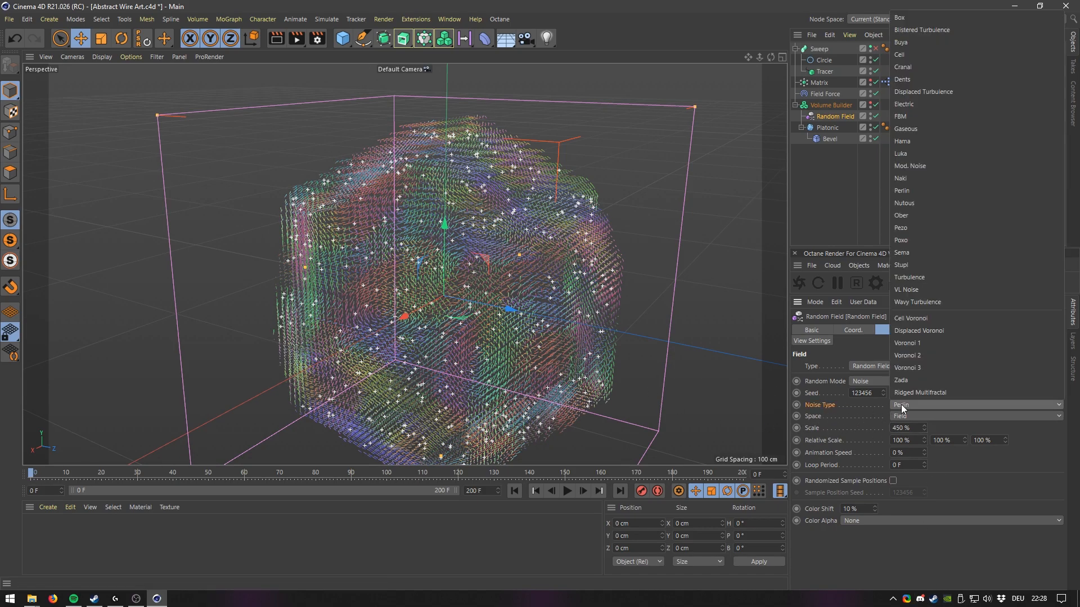
pyautogui.click(903, 404)
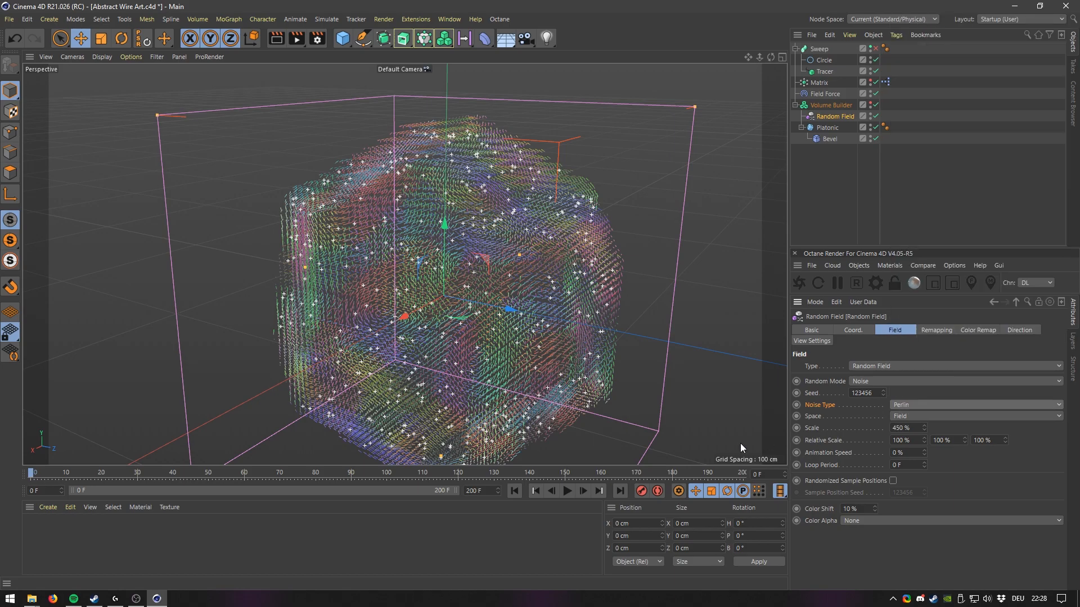
pyautogui.click(870, 91)
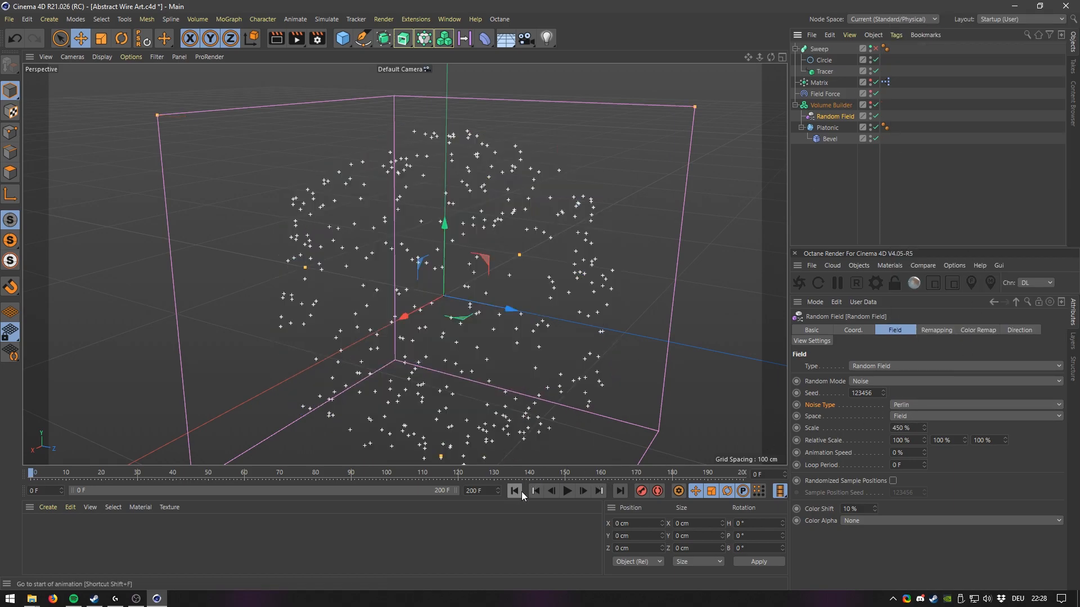
# Switch the Random Field's noise type to Box and play the simulation to preview the traces.
pyautogui.click(567, 491)
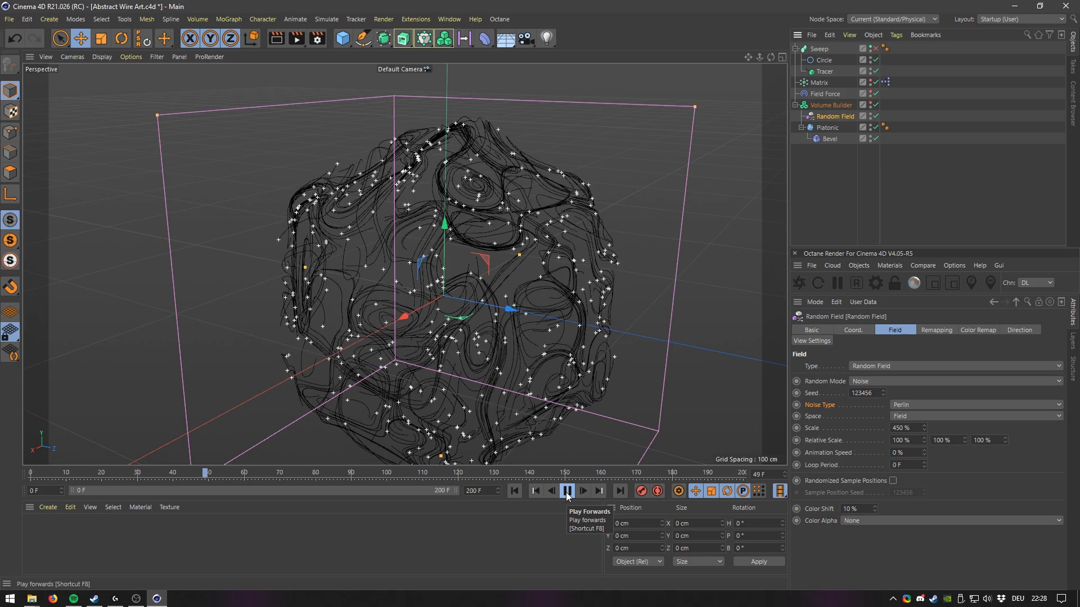
pyautogui.click(566, 491)
pyautogui.click(920, 405)
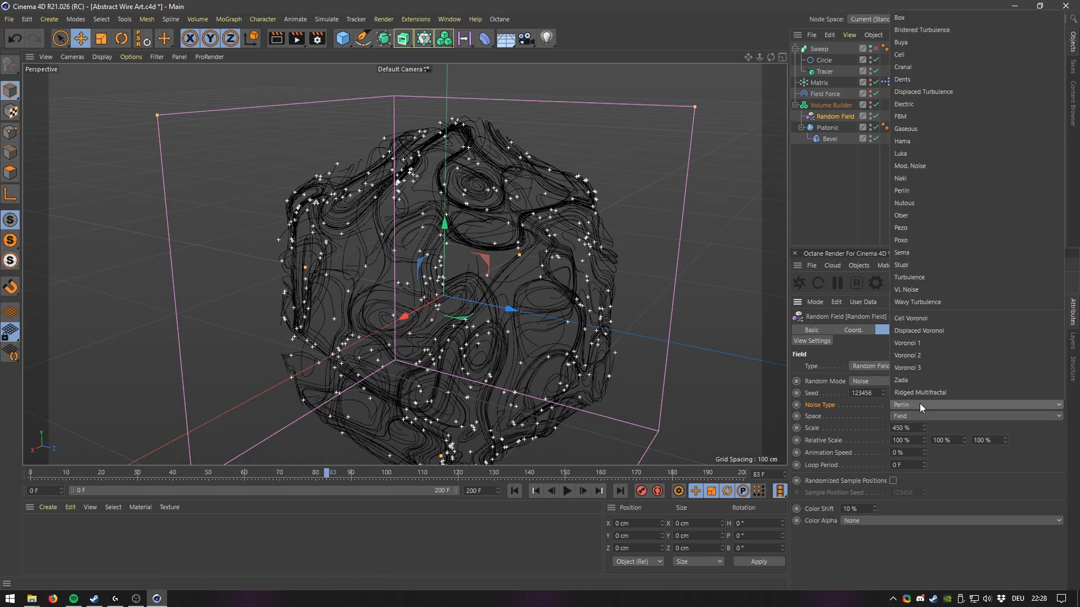
pyautogui.click(928, 19)
pyautogui.click(533, 491)
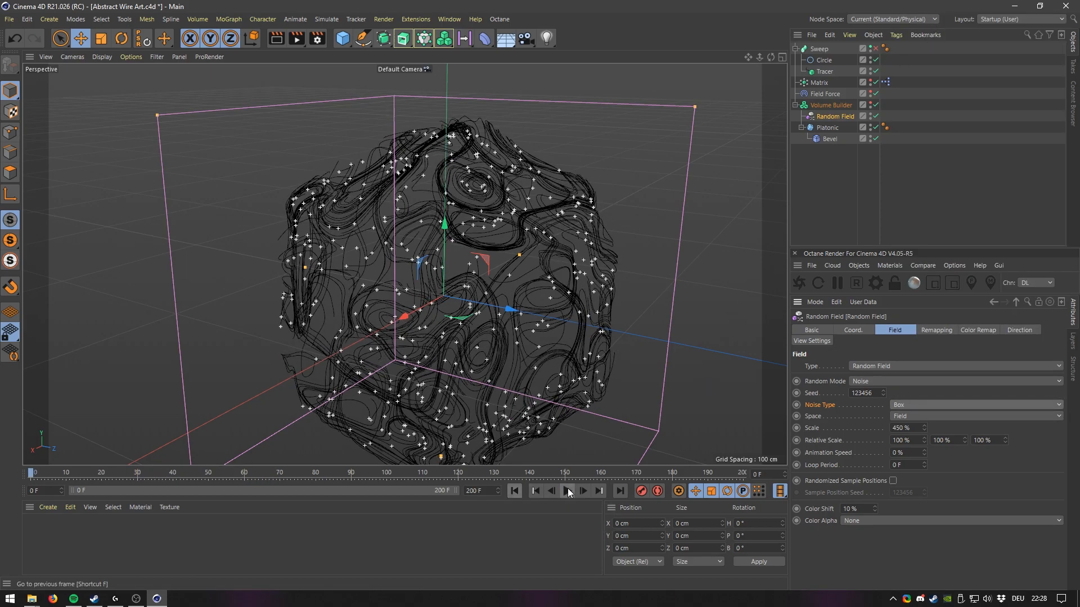
pyautogui.click(567, 491)
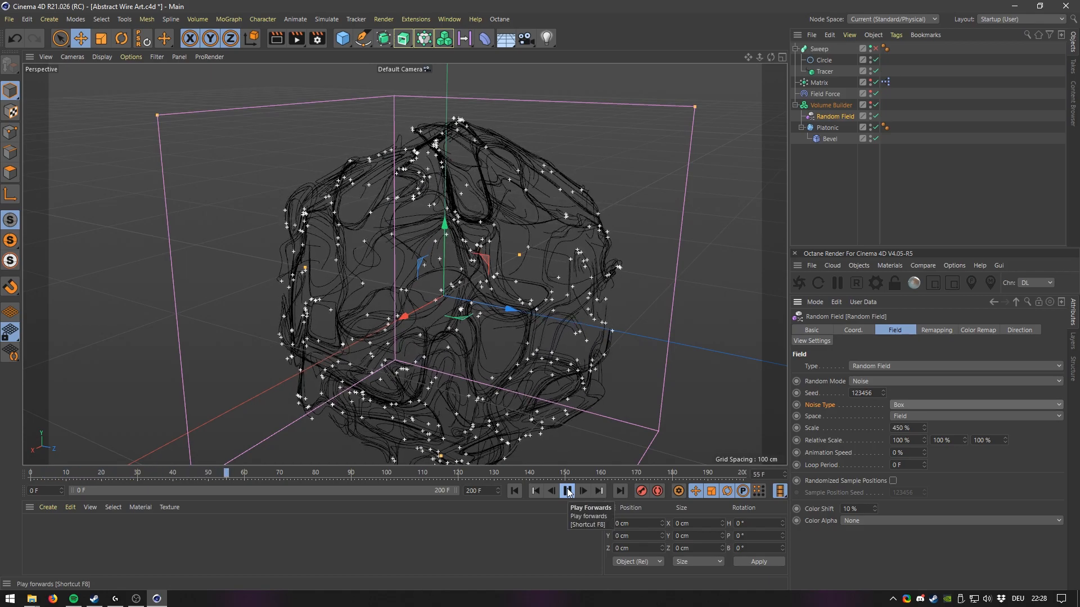
pyautogui.click(568, 493)
pyautogui.keyDown('alt'); pyautogui.moveTo(545, 290); pyautogui.dragTo(475, 288); pyautogui.keyUp('alt')
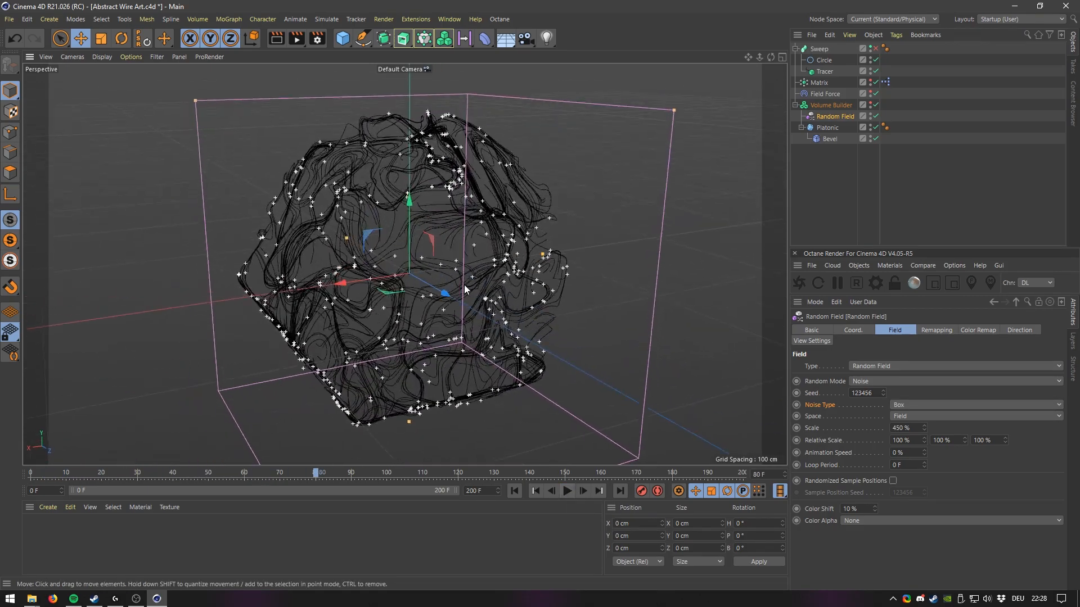
pyautogui.keyDown('alt'); pyautogui.moveTo(474, 288); pyautogui.dragTo(516, 300, button='middle'); pyautogui.keyUp('alt')
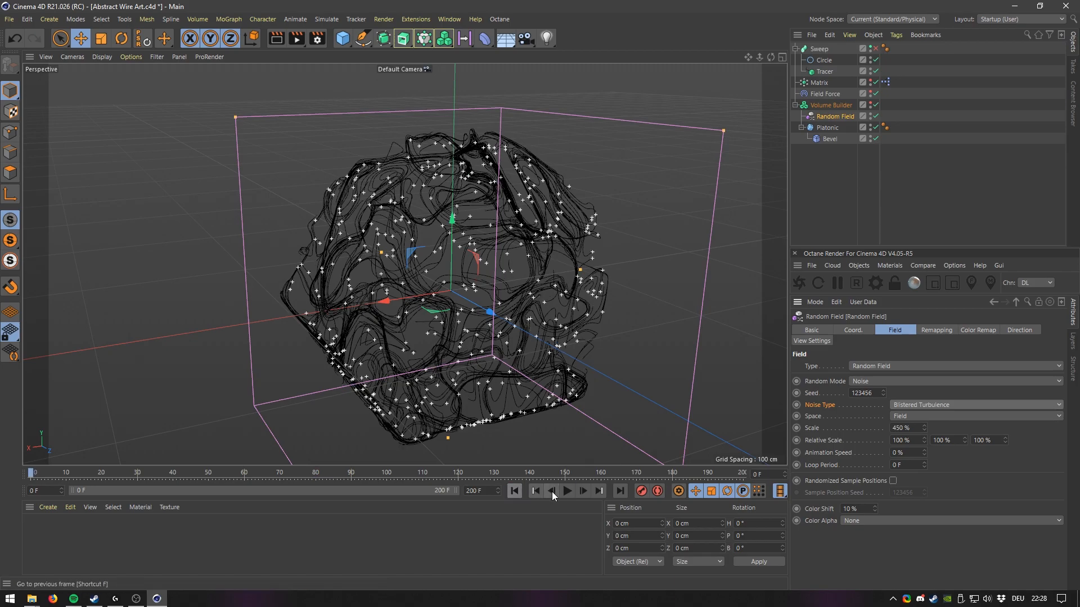
# Replay the simulation from the start and inspect the traced splines from closer angles.
pyautogui.click(514, 491)
pyautogui.click(567, 491)
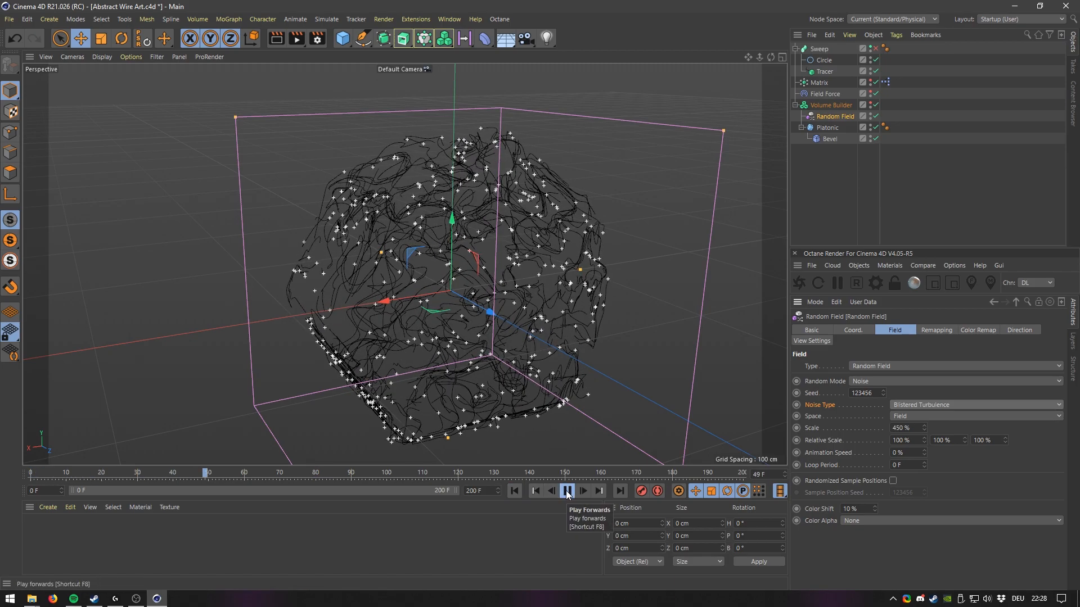
pyautogui.click(567, 493)
pyautogui.scroll(2, 528, 314)
pyautogui.keyDown('alt'); pyautogui.moveTo(528, 308); pyautogui.dragTo(602, 216); pyautogui.keyUp('alt')
pyautogui.keyDown('alt'); pyautogui.moveTo(602, 216); pyautogui.dragTo(687, 222, button='middle'); pyautogui.keyUp('alt')
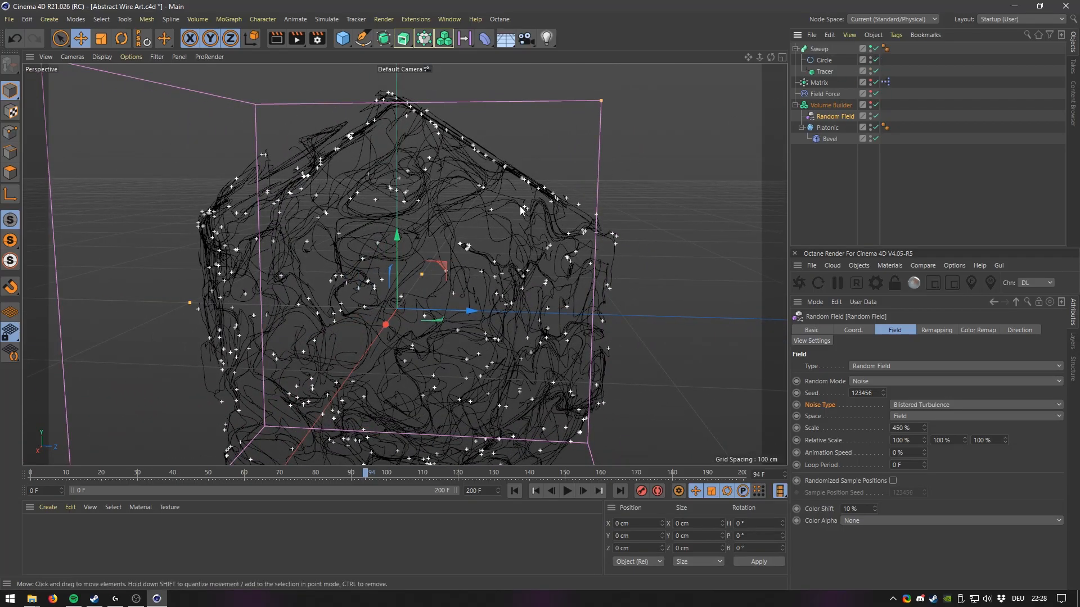
pyautogui.keyDown('alt'); pyautogui.moveTo(474, 224); pyautogui.dragTo(555, 211); pyautogui.keyUp('alt')
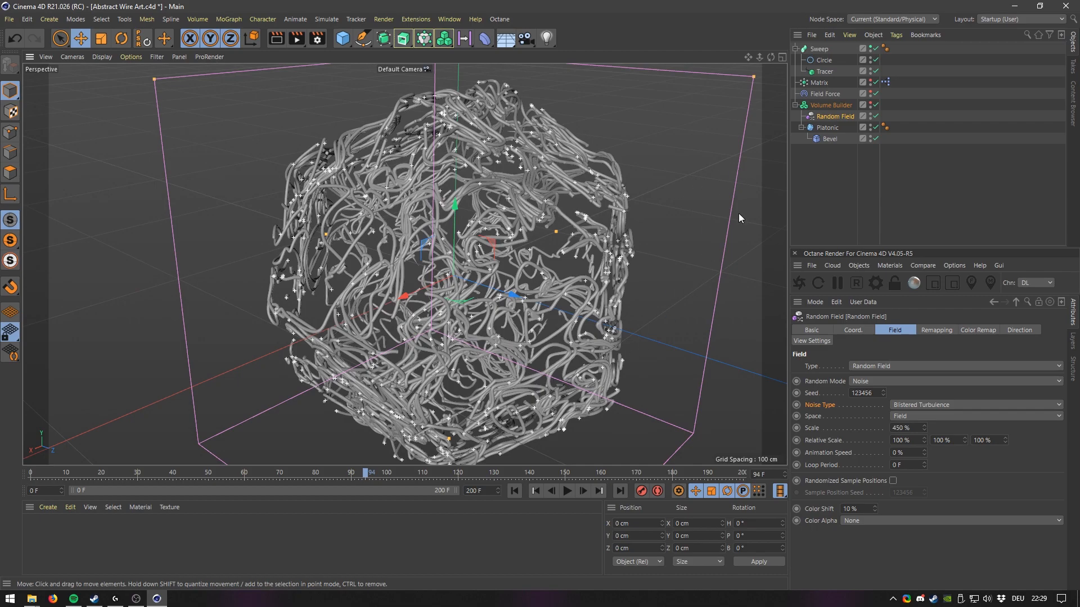
# Disable the Sweep, rewind, and change the Random Field's noise type to Voronoi 1.
pyautogui.click(876, 49)
pyautogui.click(514, 491)
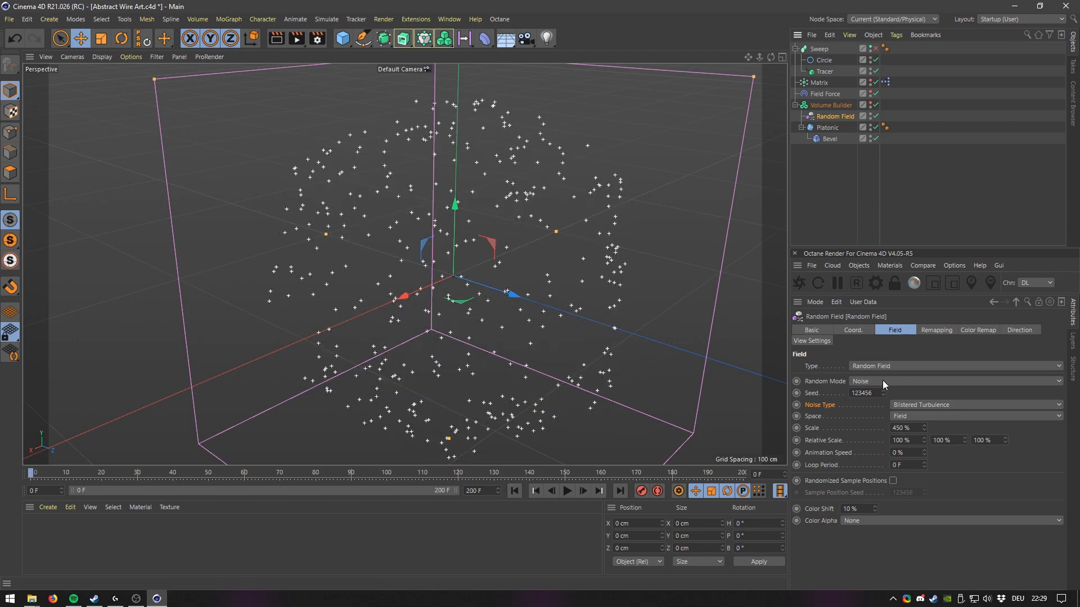
pyautogui.click(929, 406)
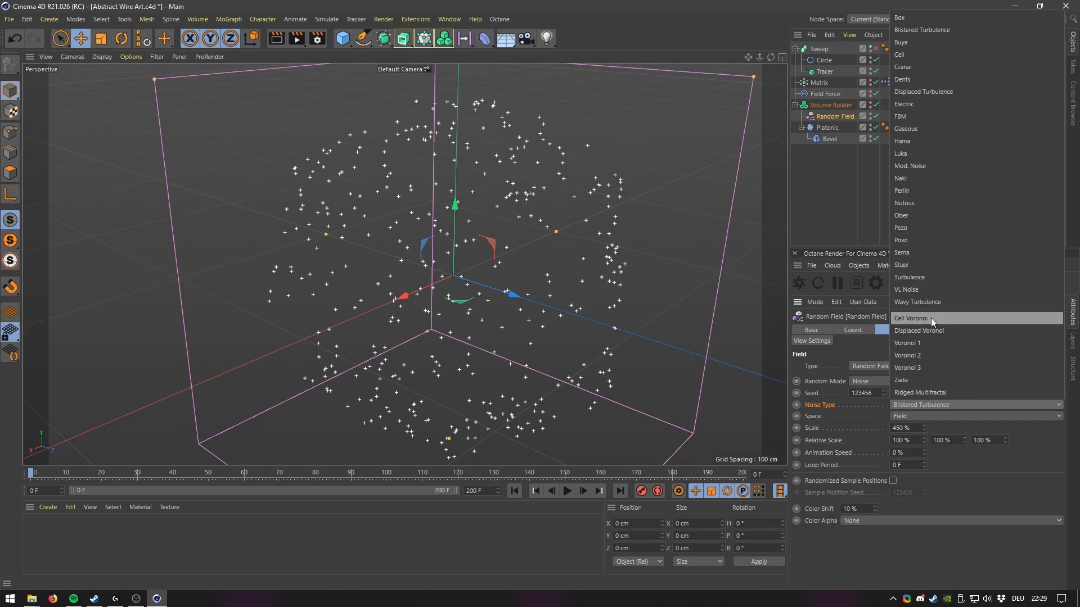
pyautogui.click(917, 343)
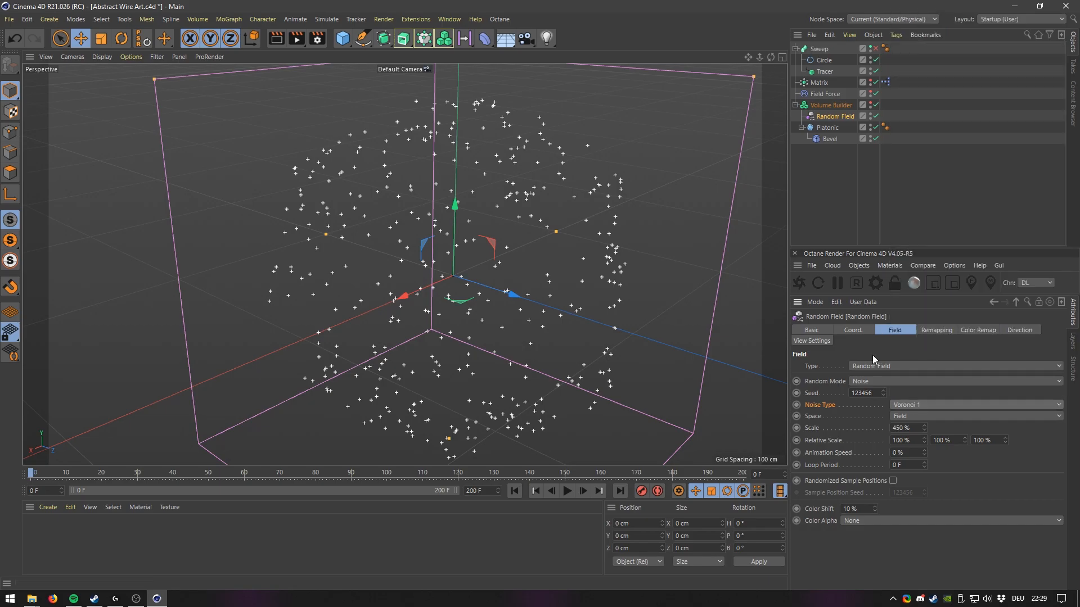
# Set the Random Field's scale to 600% and replay the simulation from the start.
pyautogui.scroll(-4, 540, 272)
pyautogui.scroll(2, 540, 272)
pyautogui.keyDown('alt'); pyautogui.moveTo(540, 272); pyautogui.dragTo(543, 270, button='right'); pyautogui.keyUp('alt')
pyautogui.click(568, 490)
pyautogui.write('60')
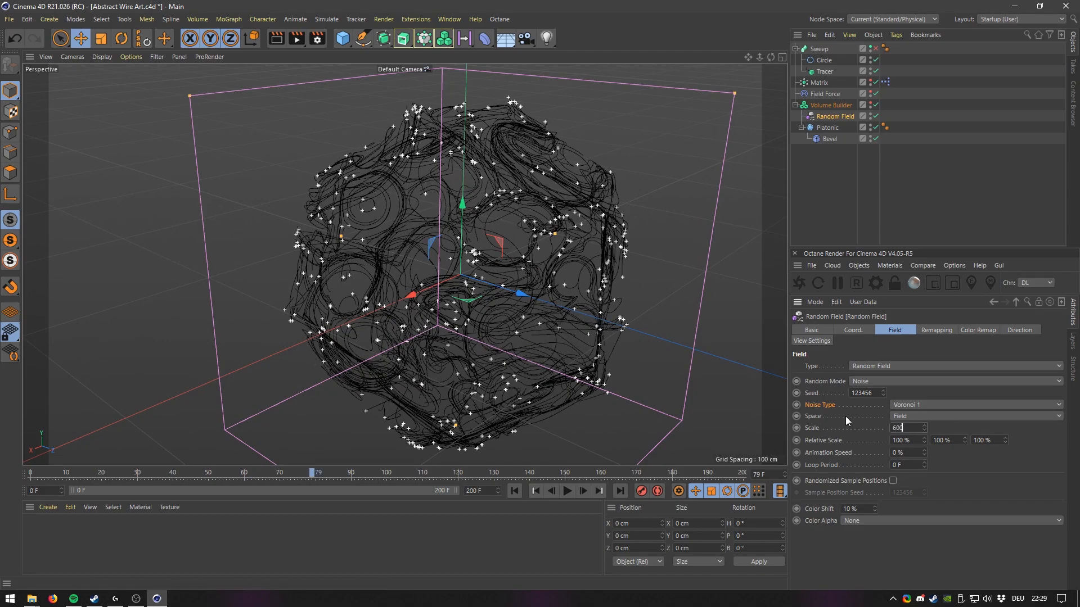
pyautogui.click(513, 491)
pyautogui.click(567, 491)
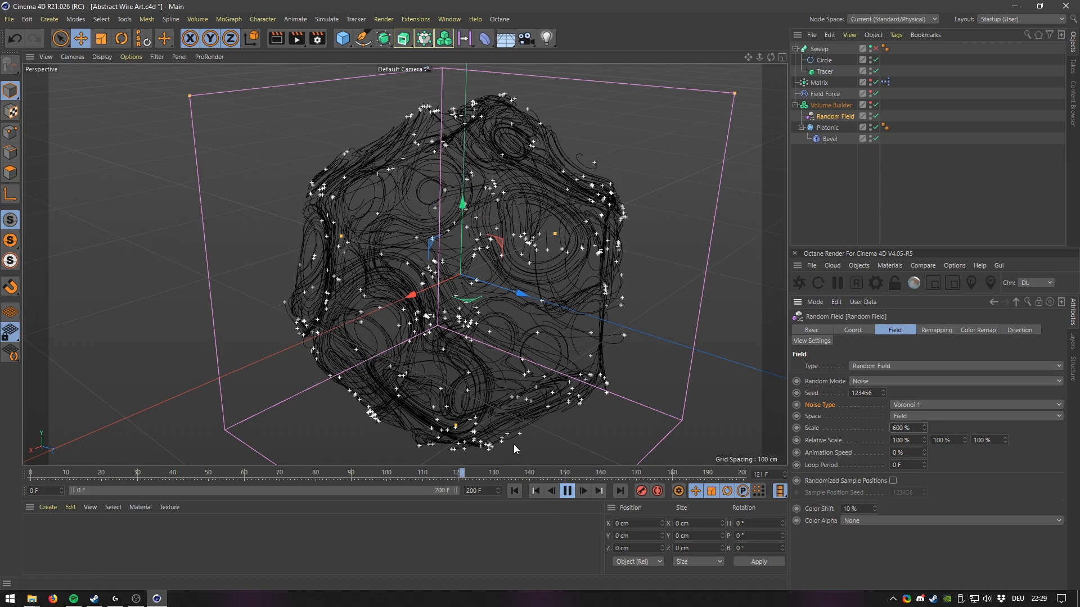
# Orbit around the traced splines while pausing and resuming playback.
pyautogui.click(567, 491)
pyautogui.keyDown('alt'); pyautogui.moveTo(394, 292); pyautogui.dragTo(503, 230); pyautogui.keyUp('alt')
pyautogui.click(567, 491)
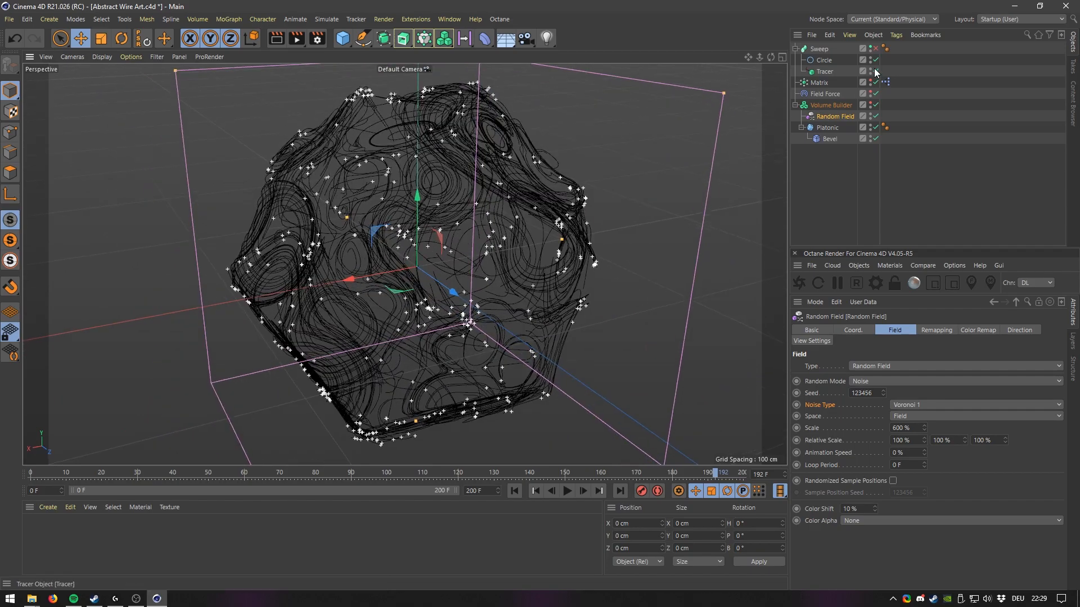
pyautogui.keyDown('alt'); pyautogui.moveTo(434, 268); pyautogui.dragTo(582, 306); pyautogui.keyUp('alt')
# Rewind and set the Random Field's noise type back to Perlin.
pyautogui.click(514, 491)
pyautogui.click(922, 405)
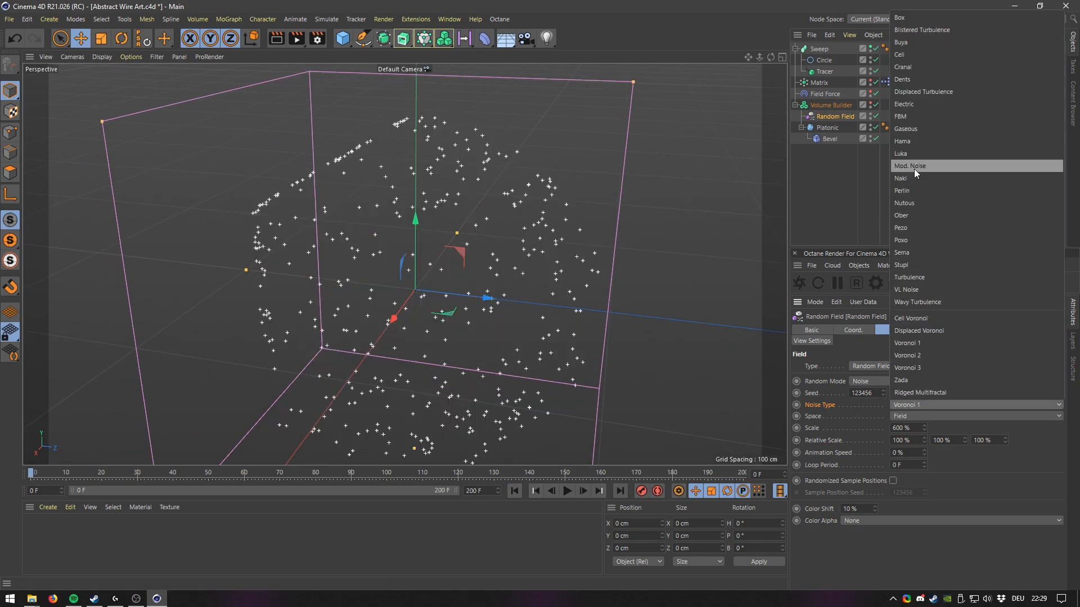
pyautogui.click(910, 191)
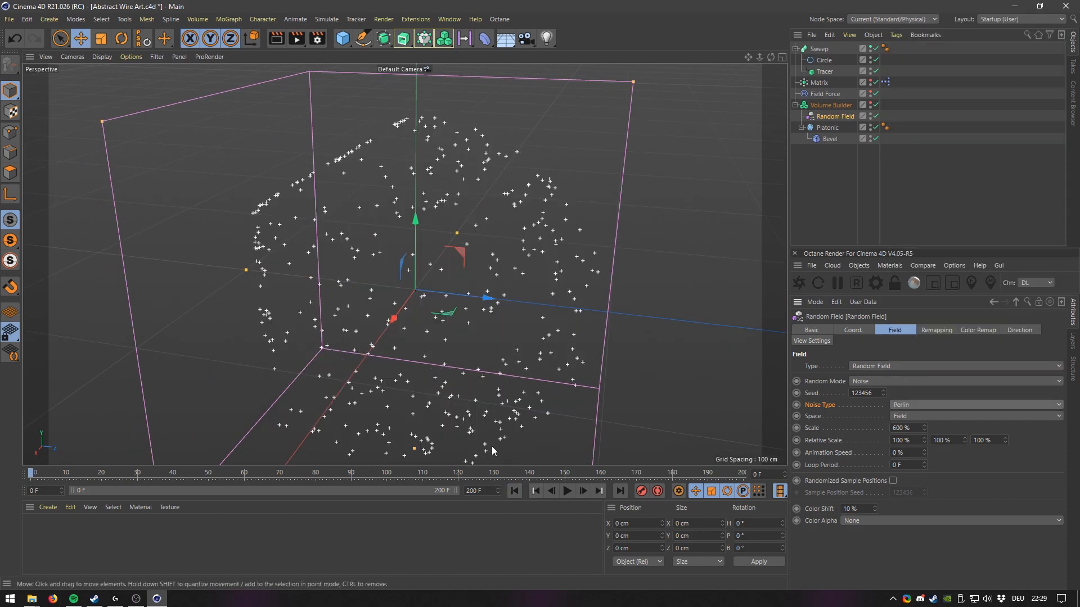
# Replay the simulation from the start and orbit to view the new traces.
pyautogui.click(566, 491)
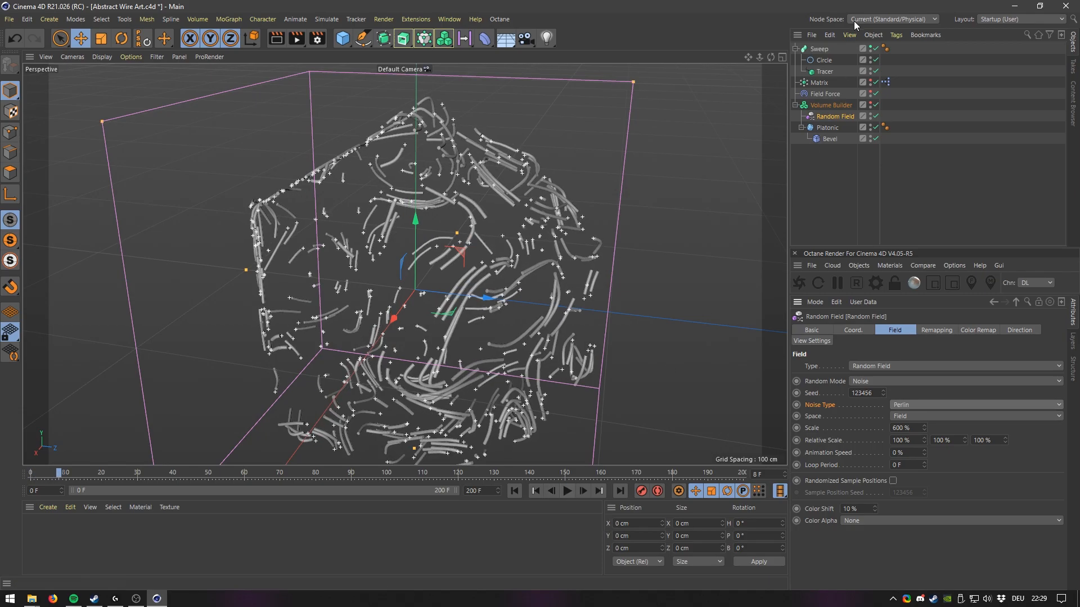
pyautogui.click(514, 491)
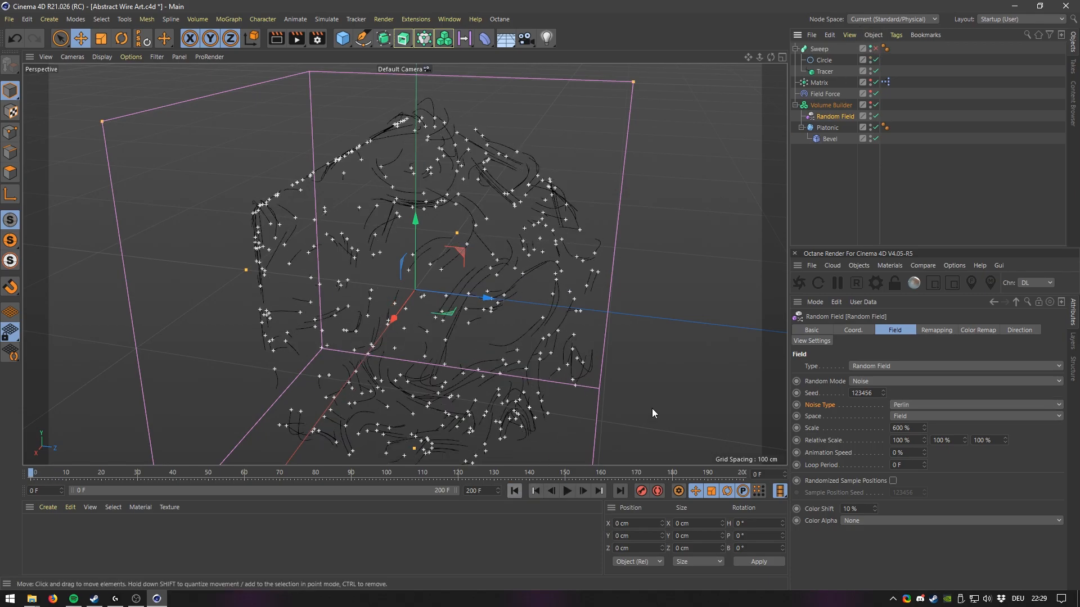
pyautogui.click(567, 491)
pyautogui.keyDown('alt'); pyautogui.moveTo(547, 374); pyautogui.dragTo(453, 337); pyautogui.keyUp('alt')
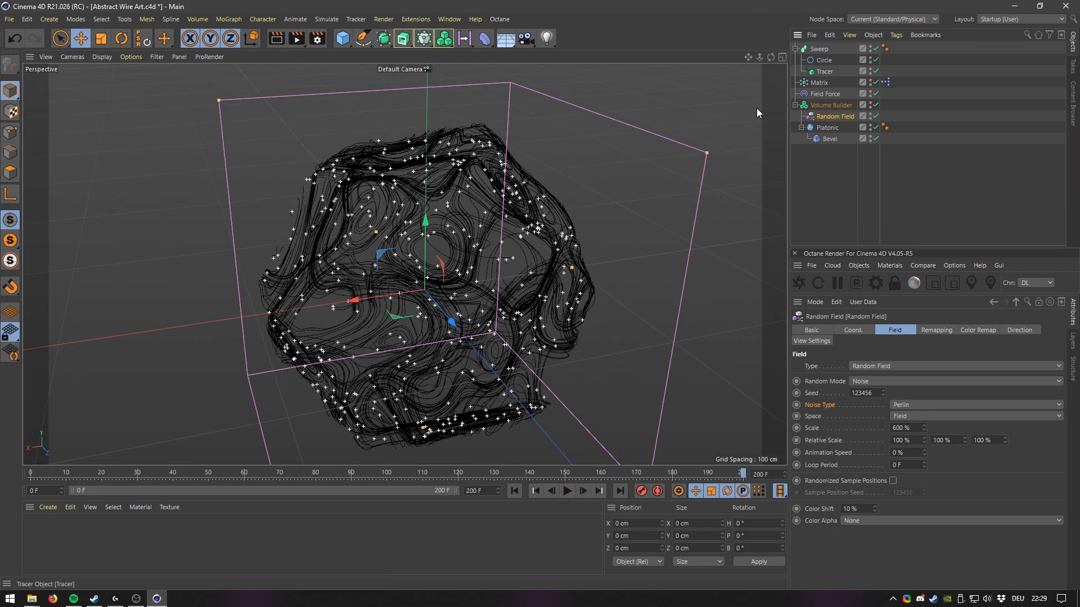
# Zoom in and orbit around the swept tubes to inspect them closely.
pyautogui.moveTo(402, 276)
pyautogui.keyDown('alt'); pyautogui.mouseDown()
pyautogui.moveTo(338, 288)
pyautogui.moveTo(467, 214)
pyautogui.moveTo(389, 264)
pyautogui.mouseUp(); pyautogui.keyUp('alt')
pyautogui.scroll(10, 389, 264)
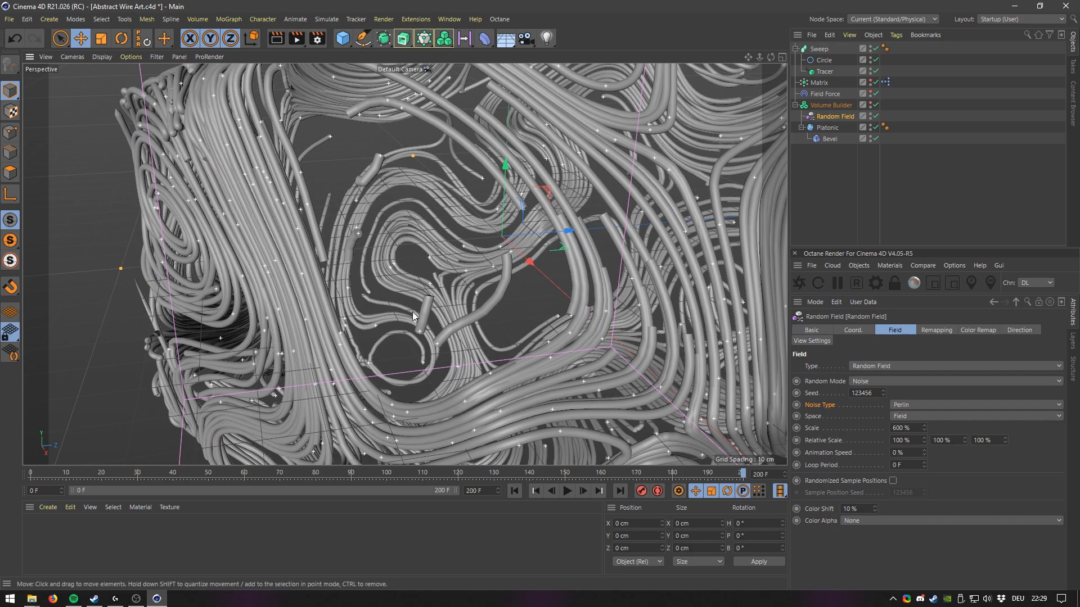
pyautogui.scroll(-10, 437, 207)
pyautogui.keyDown('alt'); pyautogui.moveTo(503, 219); pyautogui.dragTo(463, 349); pyautogui.keyUp('alt')
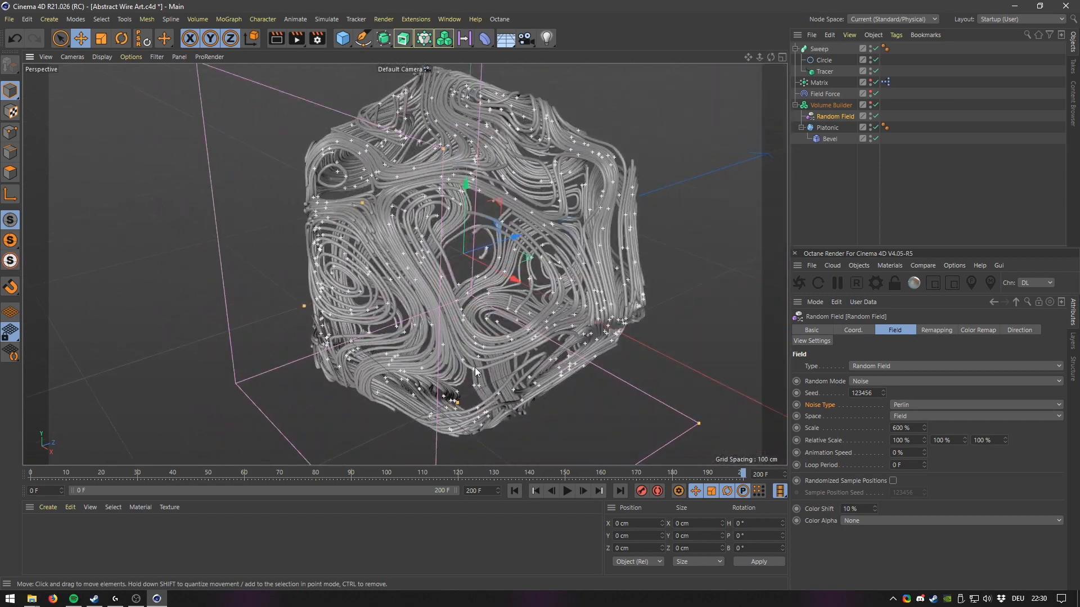
# Add a Vector Smooth filter layer to the Volume Builder and replay the simulation from the start.
pyautogui.click(518, 488)
pyautogui.keyDown('alt'); pyautogui.moveTo(561, 190); pyautogui.dragTo(520, 204, button='middle'); pyautogui.keyUp('alt')
pyautogui.click(844, 94)
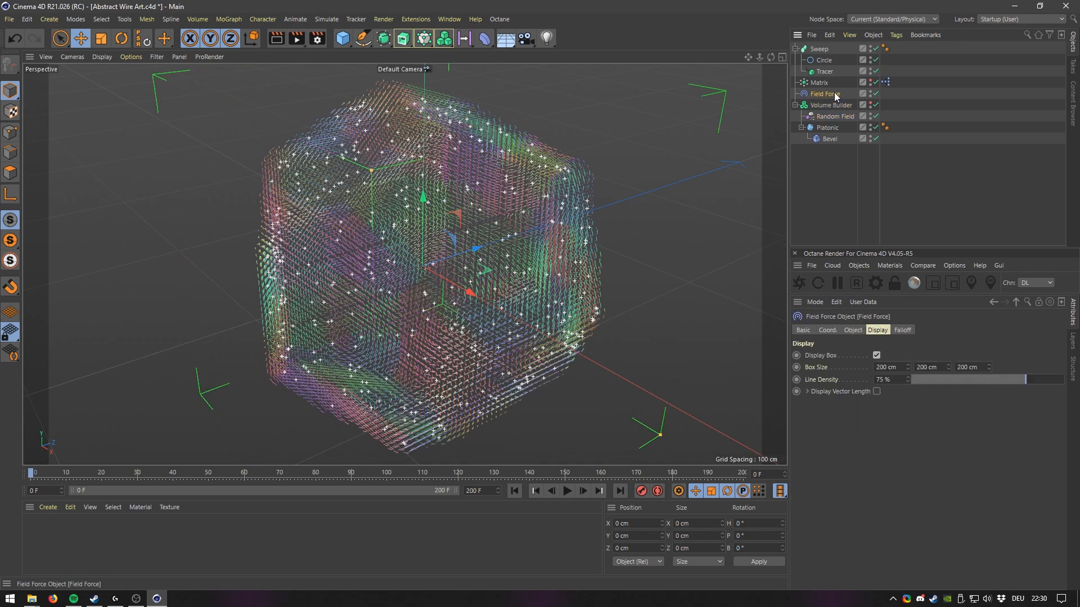
pyautogui.click(853, 331)
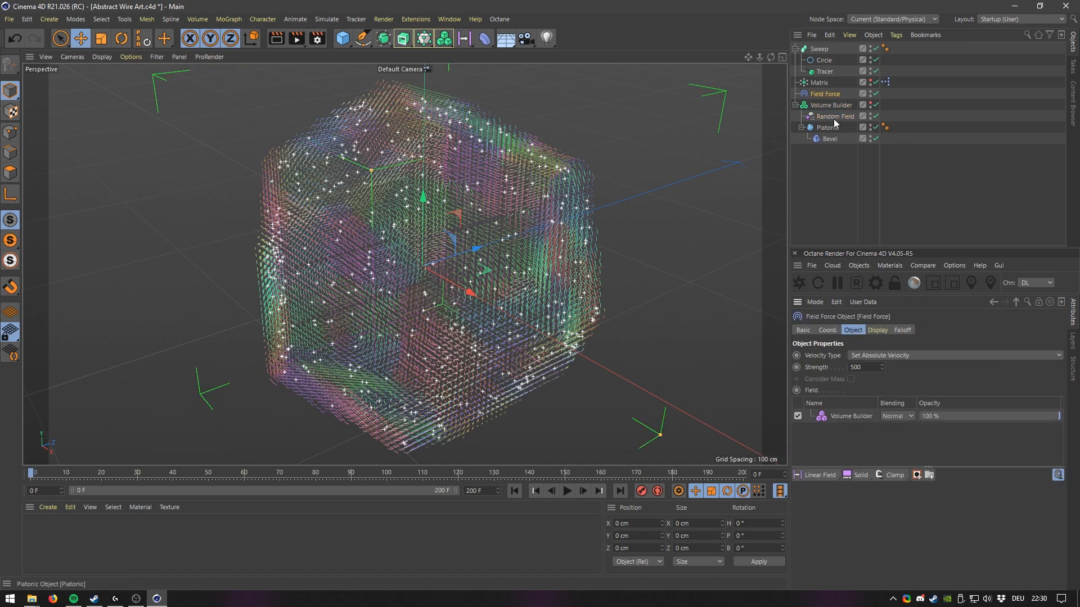
pyautogui.click(826, 107)
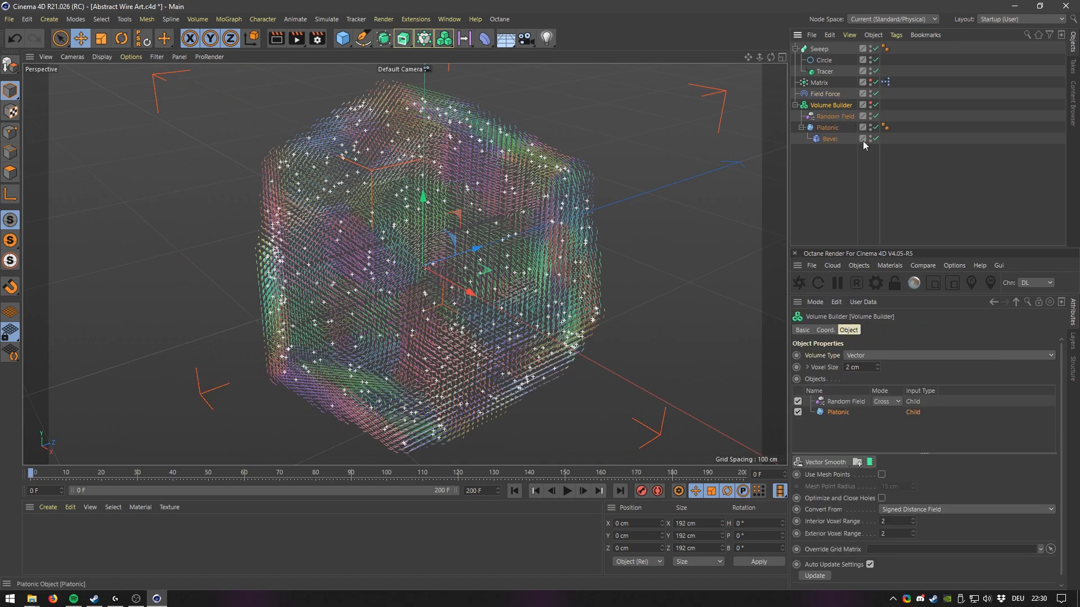
pyautogui.click(821, 463)
pyautogui.moveTo(847, 400); pyautogui.dragTo(847, 417)
pyautogui.click(568, 491)
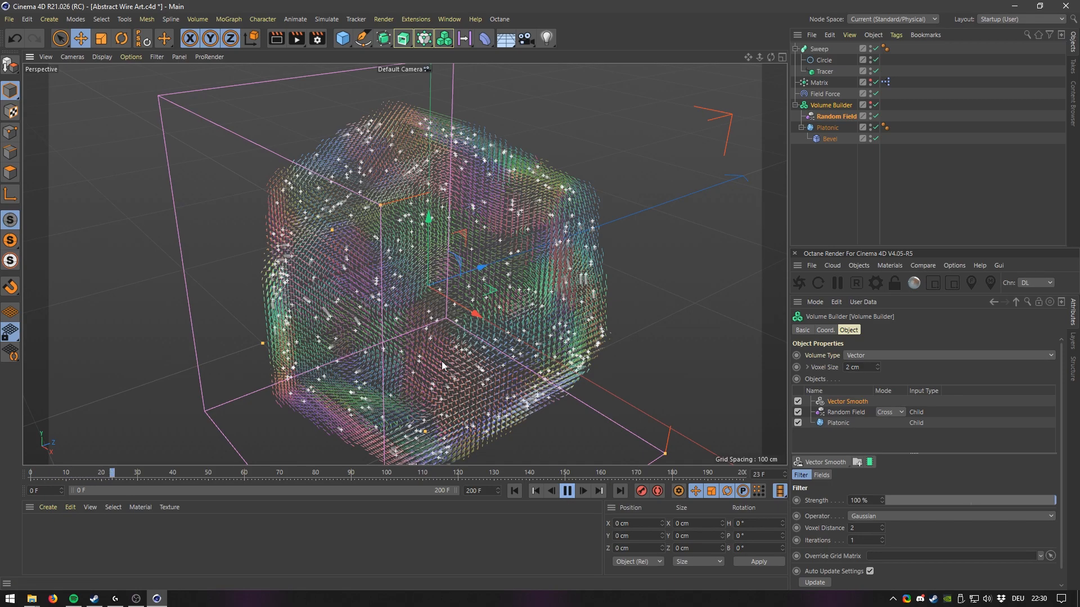
pyautogui.click(567, 491)
pyautogui.click(514, 491)
# Add a Vector Normalize filter layer to the Volume Builder and replay the simulation from the start.
pyautogui.click(842, 463)
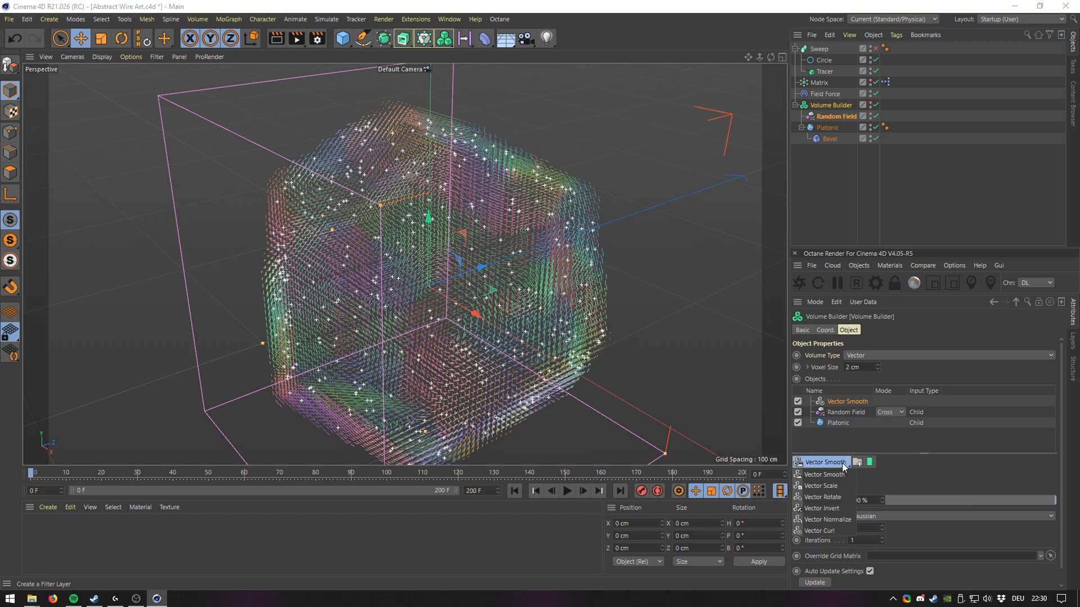
pyautogui.click(839, 520)
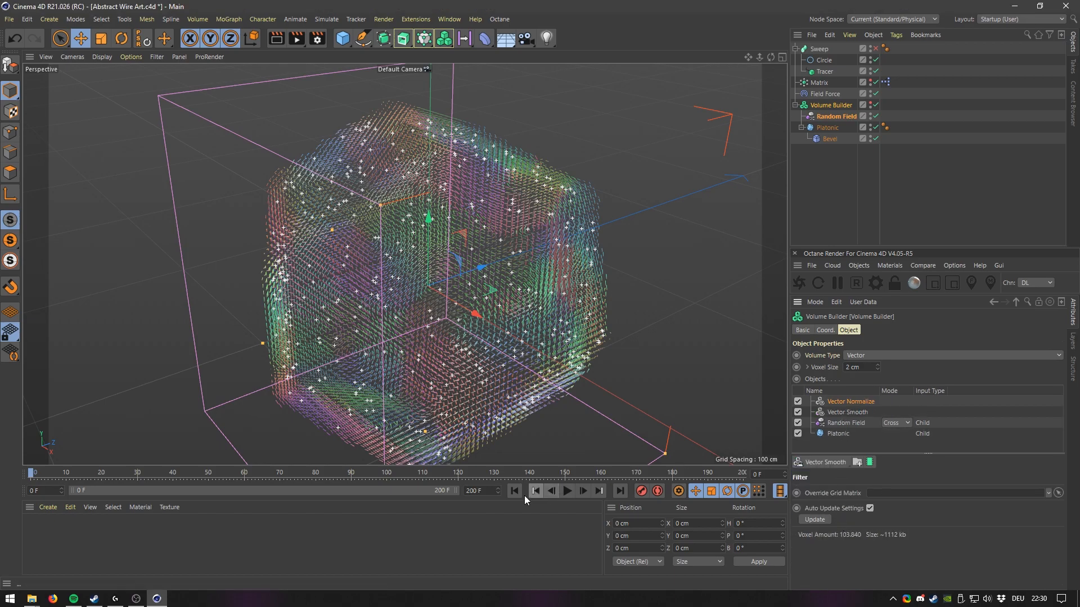
pyautogui.click(567, 492)
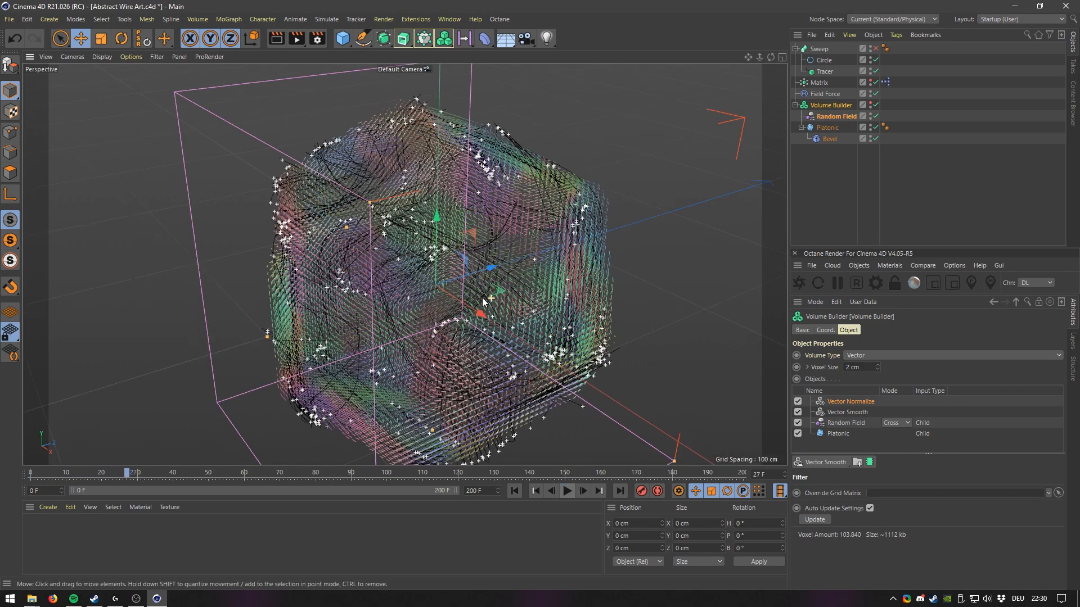
pyautogui.click(567, 491)
pyautogui.click(514, 491)
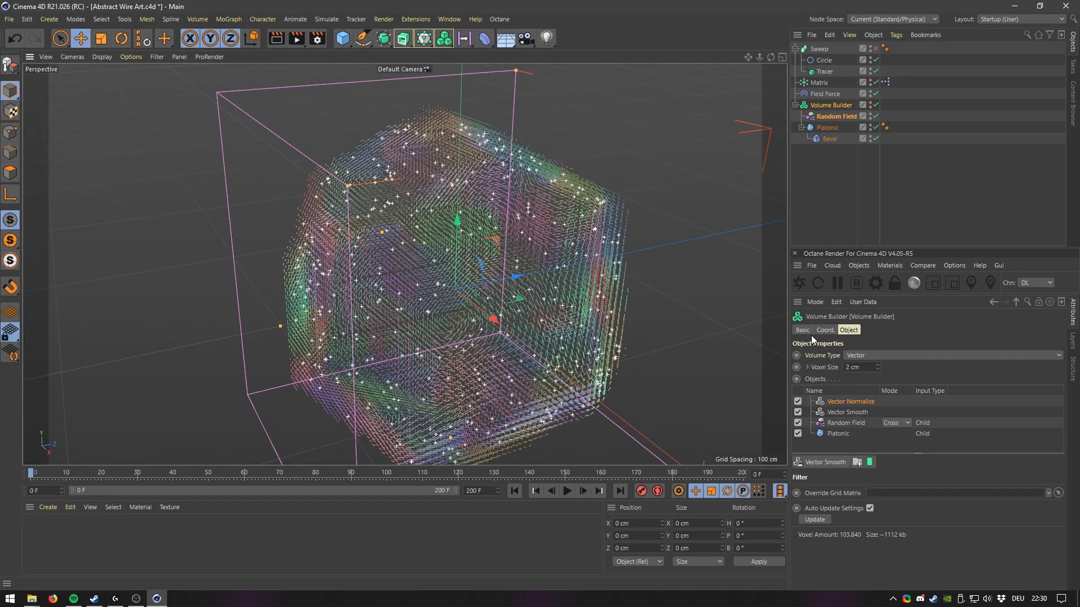
# Set the Field Force strength to 5 and play the simulation.
pyautogui.click(825, 93)
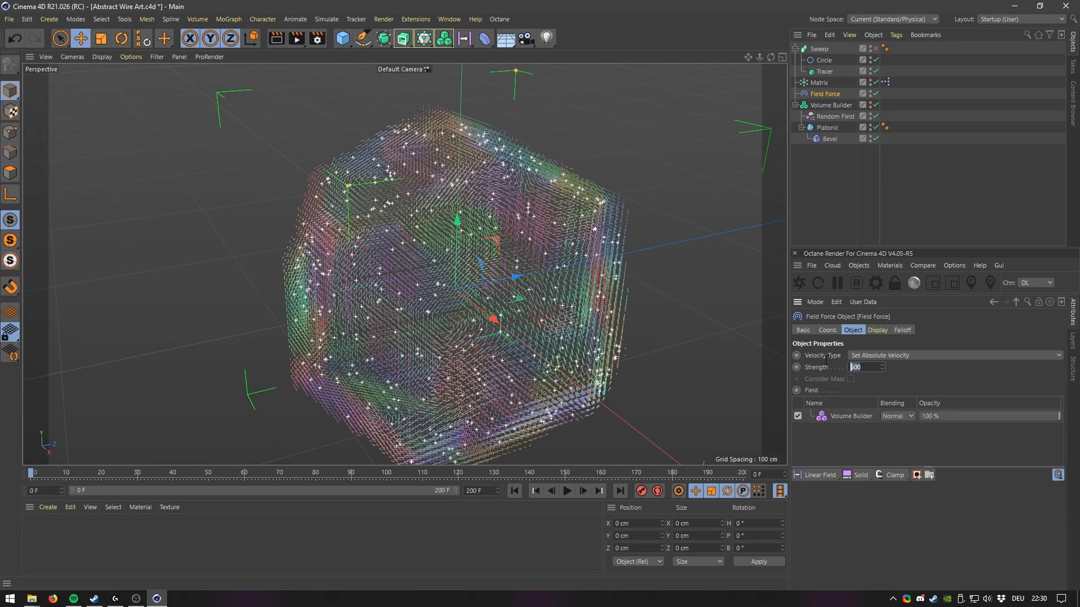
pyautogui.write('5')
pyautogui.click(567, 491)
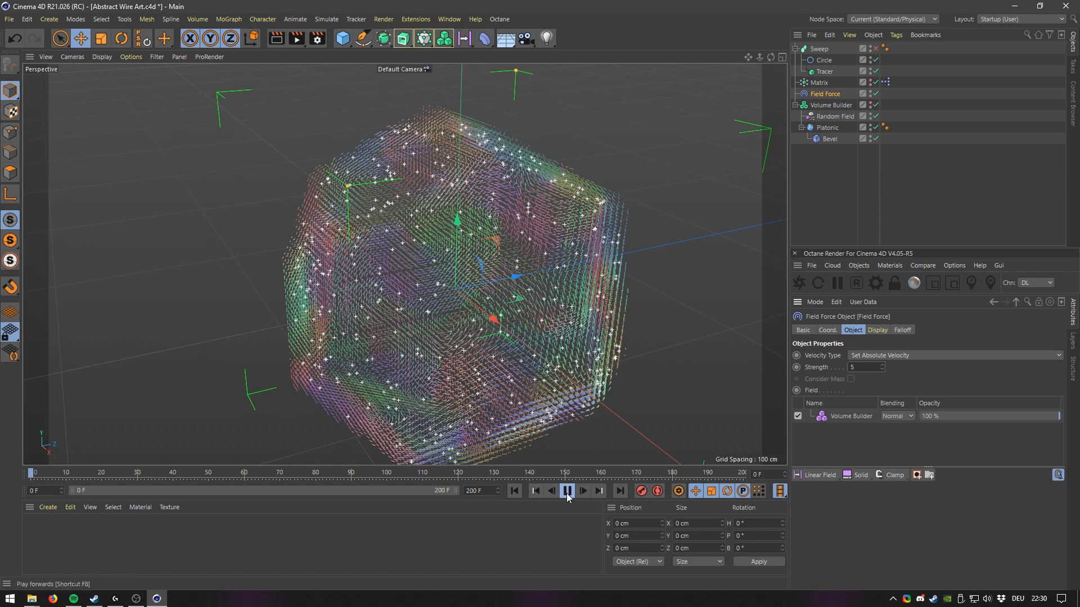
pyautogui.click(567, 491)
# Set the Field Force strength to 25, replay the simulation from the start and orbit the view.
pyautogui.click(864, 367)
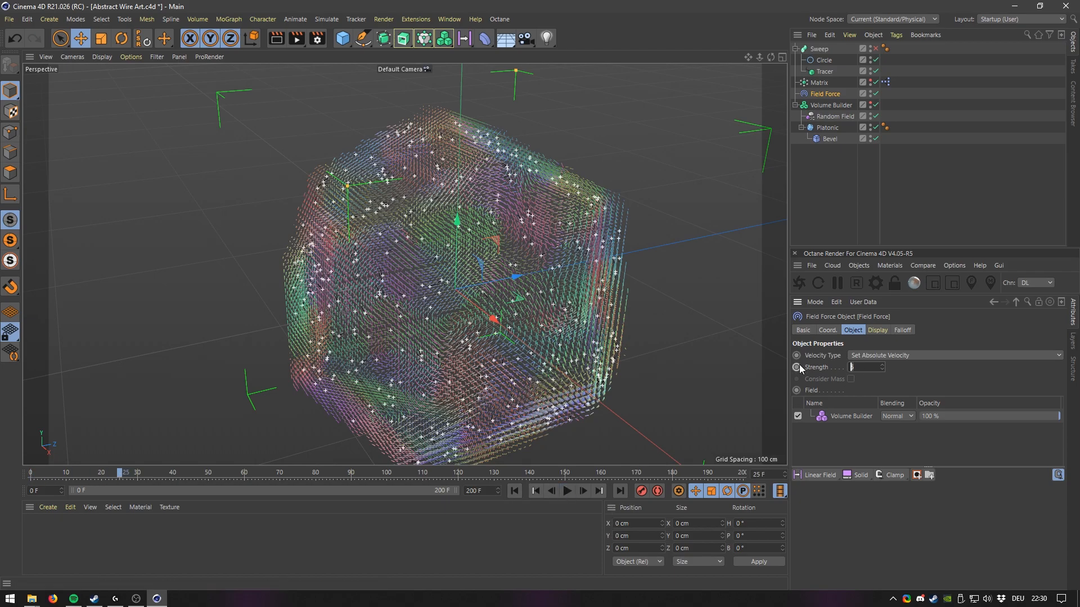
pyautogui.click(514, 491)
pyautogui.click(567, 491)
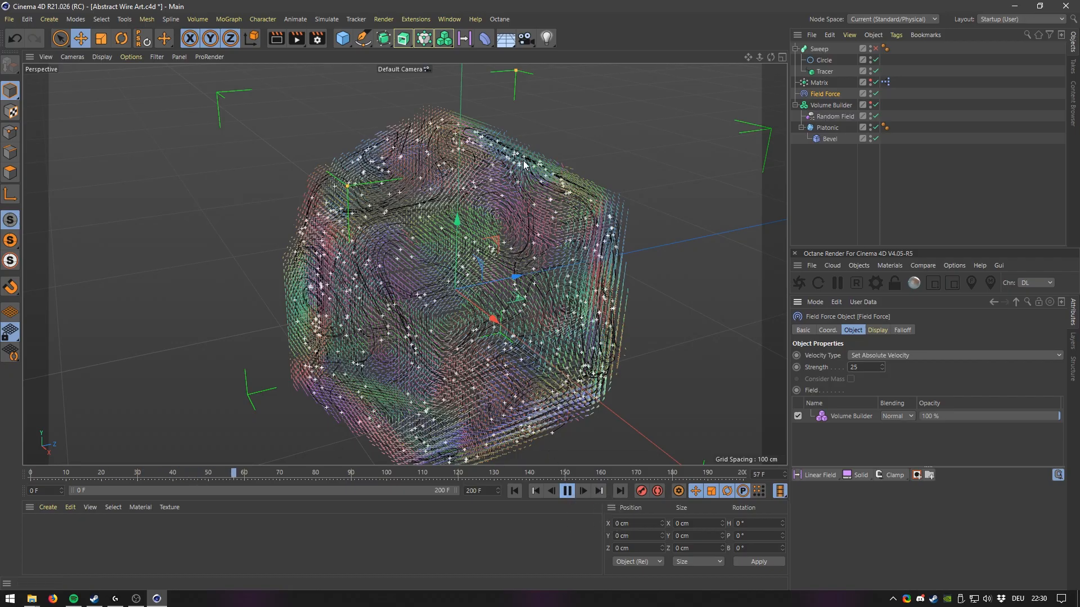
pyautogui.keyDown('alt'); pyautogui.moveTo(566, 250); pyautogui.dragTo(588, 241); pyautogui.keyUp('alt')
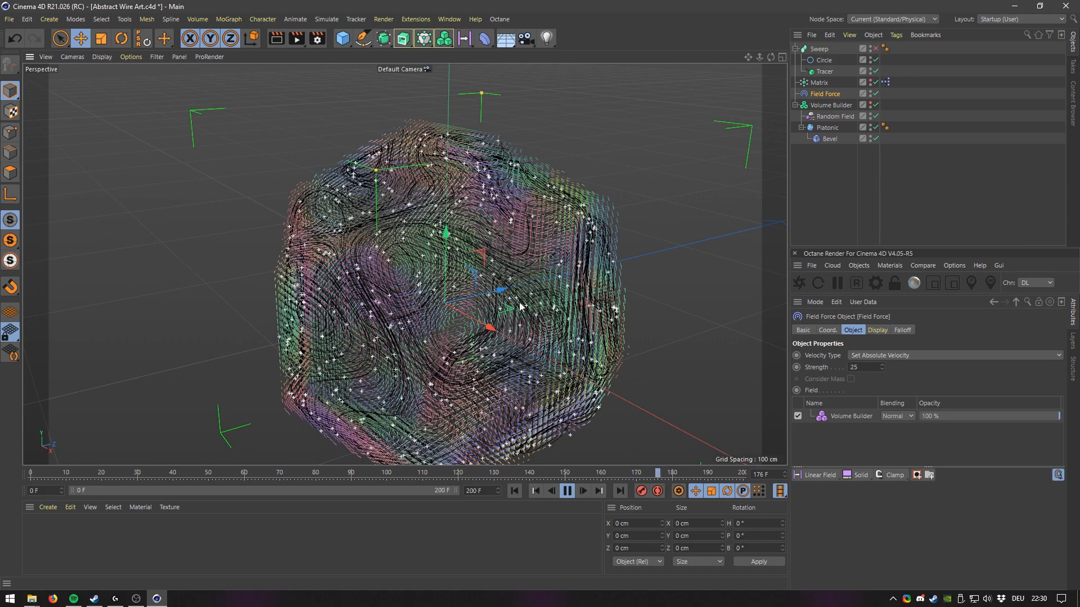
pyautogui.click(566, 491)
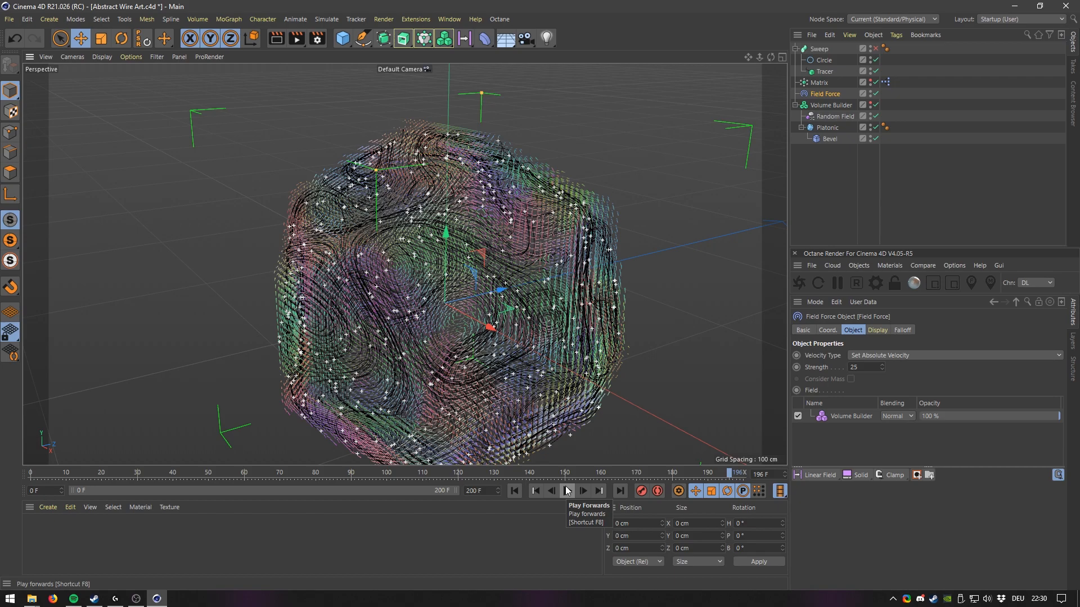
# Replay the simulation from the start while orbiting around the traces, then rewind.
pyautogui.click(514, 491)
pyautogui.click(567, 491)
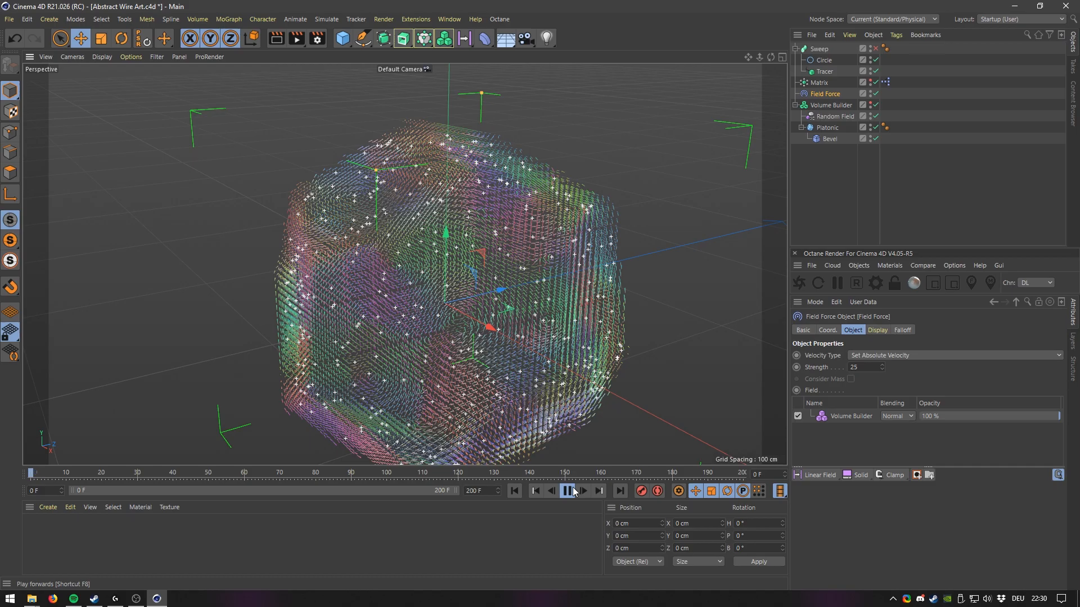
pyautogui.keyDown('alt'); pyautogui.moveTo(464, 310); pyautogui.dragTo(484, 324); pyautogui.keyUp('alt')
pyautogui.keyDown('alt'); pyautogui.moveTo(427, 314); pyautogui.dragTo(453, 298, button='right'); pyautogui.keyUp('alt')
pyautogui.keyDown('alt'); pyautogui.moveTo(403, 331); pyautogui.dragTo(524, 321); pyautogui.keyUp('alt')
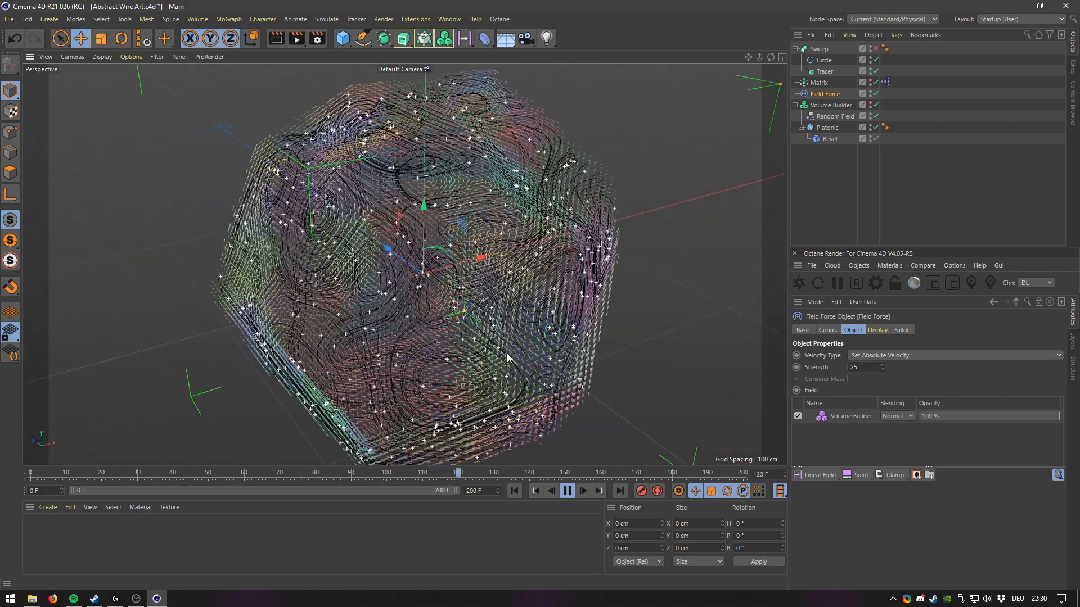
pyautogui.click(514, 491)
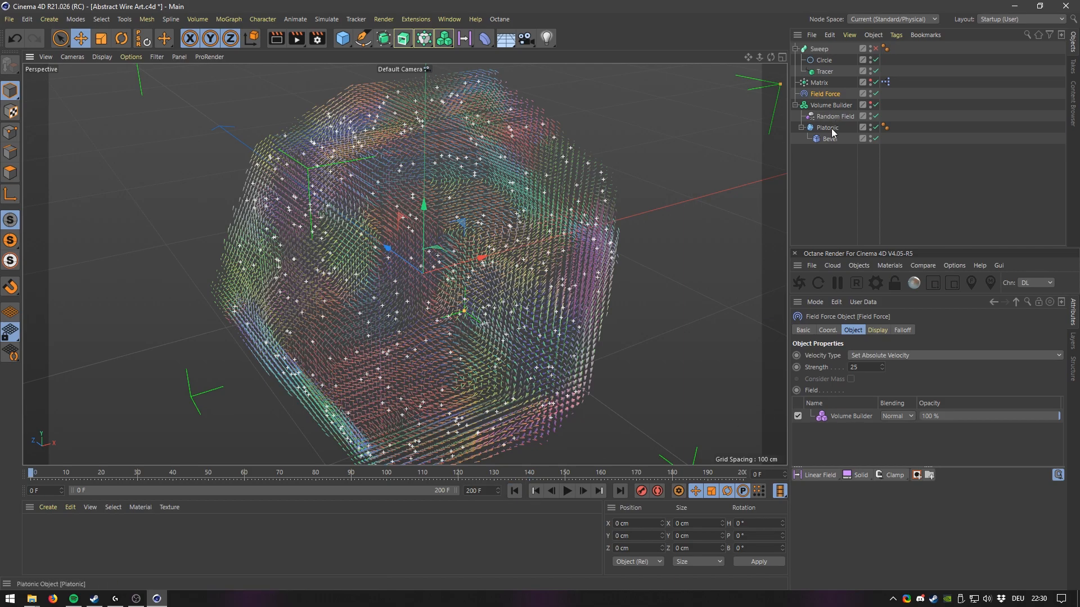
# Inspect the Volume Builder's Vector Smooth and Vector Normalize filter layers.
pyautogui.click(829, 105)
pyautogui.click(843, 412)
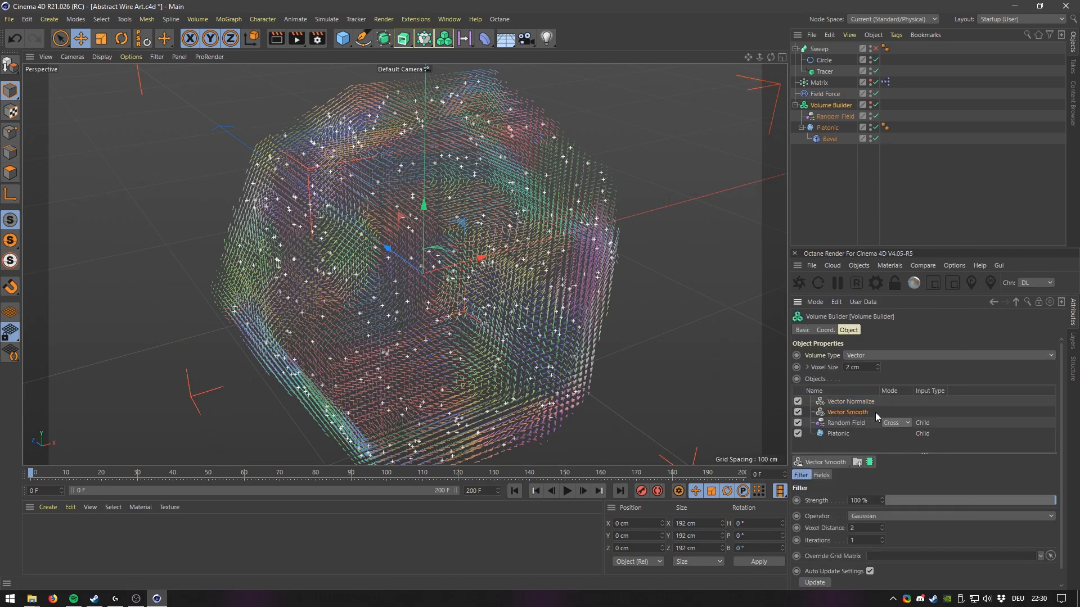
pyautogui.click(847, 402)
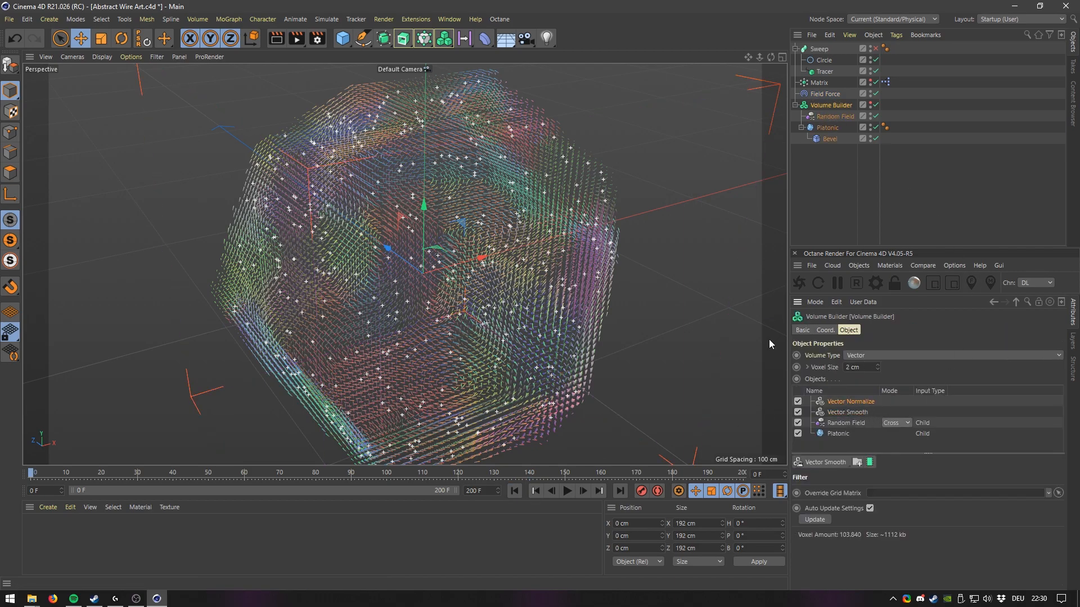
pyautogui.keyDown('alt'); pyautogui.moveTo(437, 276); pyautogui.dragTo(475, 259, button='middle'); pyautogui.keyUp('alt')
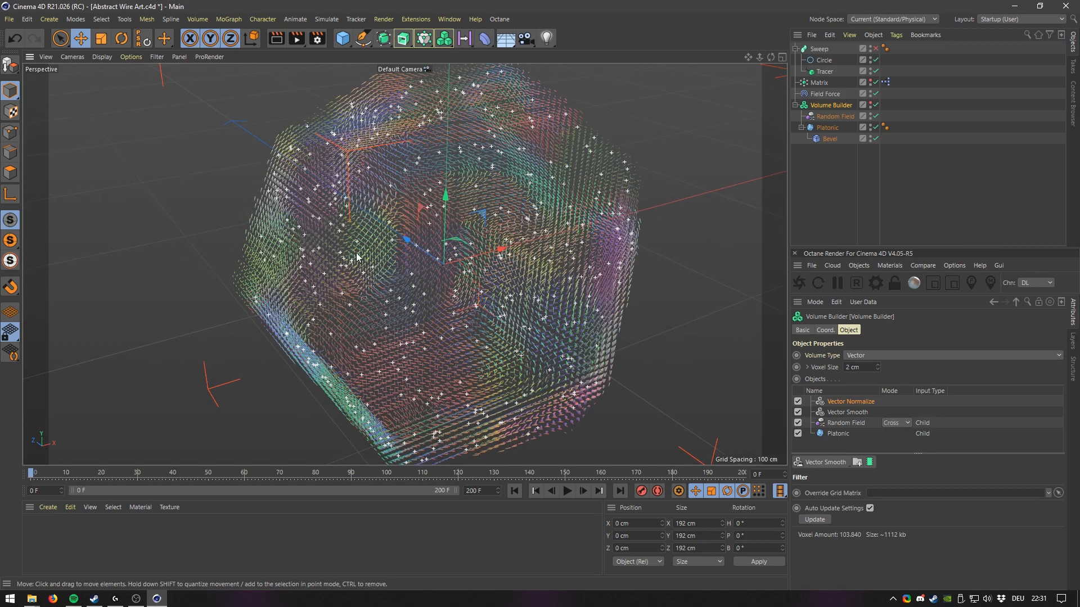
# Set the Field Force strength to 100 and replay the simulation while orbiting, then rewind.
pyautogui.click(825, 93)
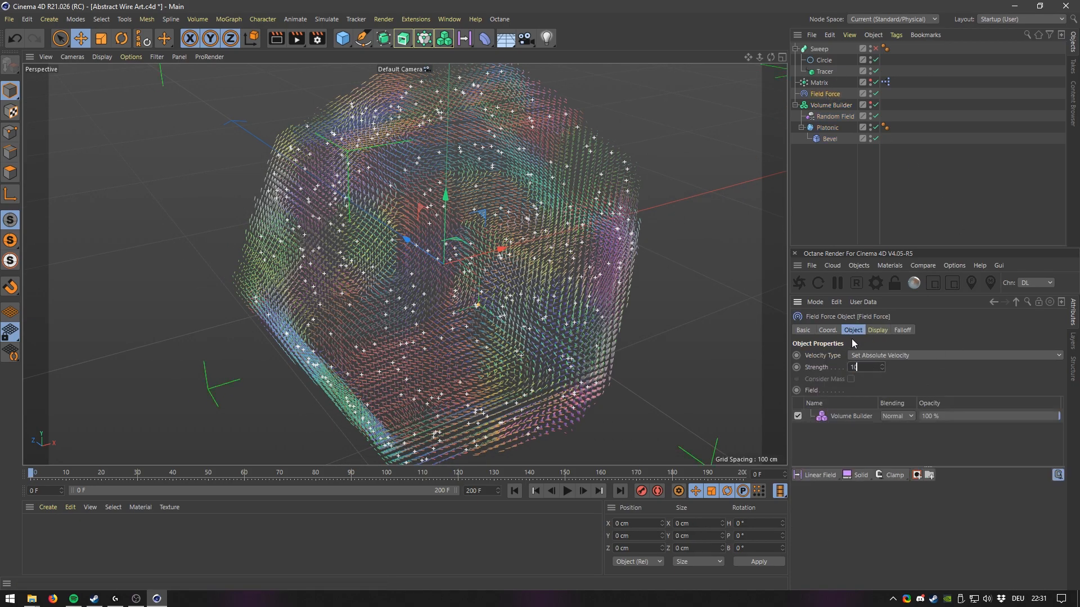
pyautogui.click(567, 491)
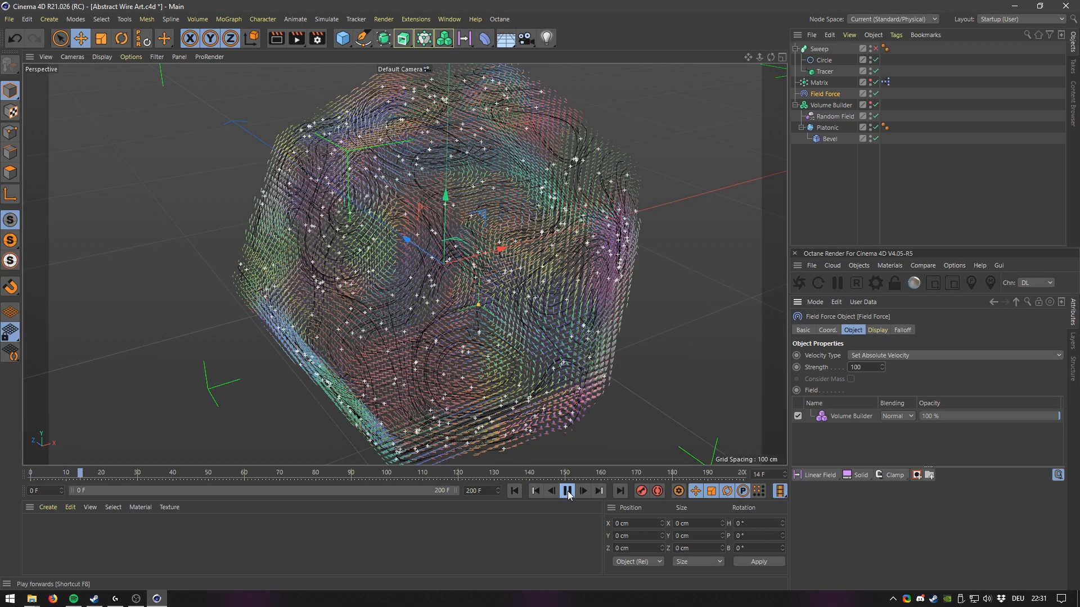
pyautogui.keyDown('alt'); pyautogui.moveTo(557, 325); pyautogui.dragTo(452, 289); pyautogui.keyUp('alt')
pyautogui.keyDown('alt'); pyautogui.moveTo(452, 289); pyautogui.dragTo(396, 331, button='middle'); pyautogui.keyUp('alt')
pyautogui.keyDown('alt'); pyautogui.moveTo(534, 320); pyautogui.dragTo(428, 325); pyautogui.keyUp('alt')
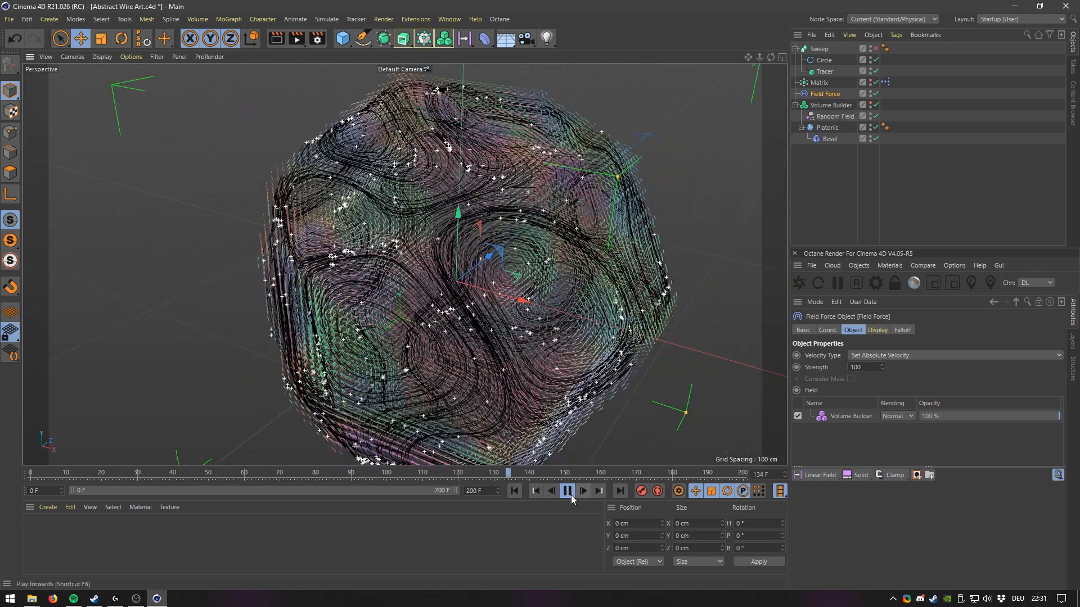
pyautogui.click(567, 491)
pyautogui.moveTo(434, 359)
pyautogui.keyDown('alt'); pyautogui.mouseDown()
pyautogui.moveTo(414, 382)
pyautogui.moveTo(450, 365)
pyautogui.mouseUp(); pyautogui.keyUp('alt')
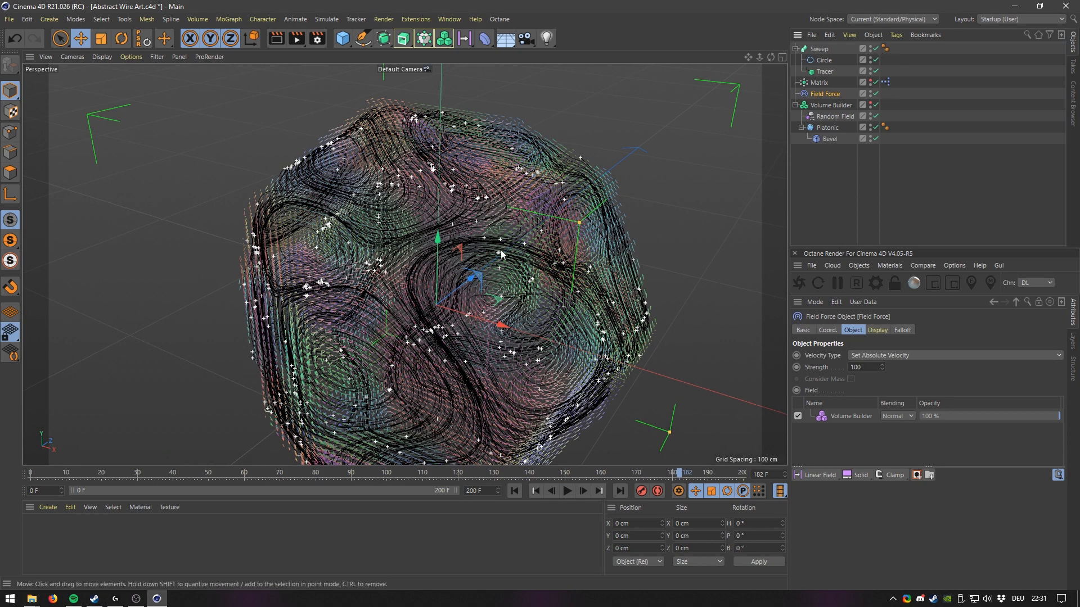
pyautogui.keyDown('alt'); pyautogui.moveTo(451, 320); pyautogui.dragTo(509, 253); pyautogui.keyUp('alt')
pyautogui.click(514, 491)
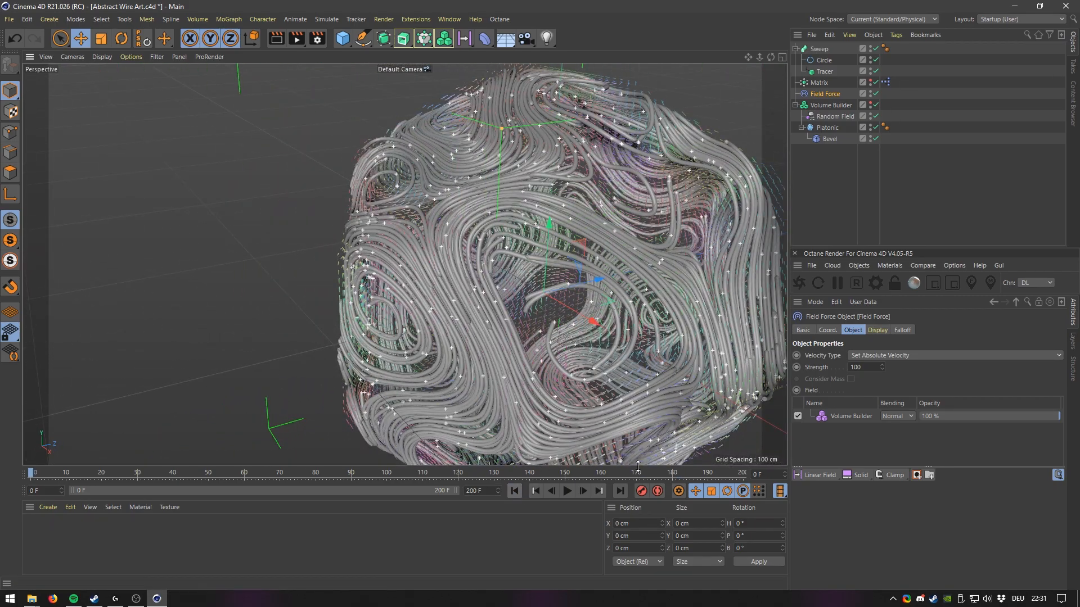
# Disable the Sweep and set the Platonic's Bevel offset to 6 cm.
pyautogui.click(876, 50)
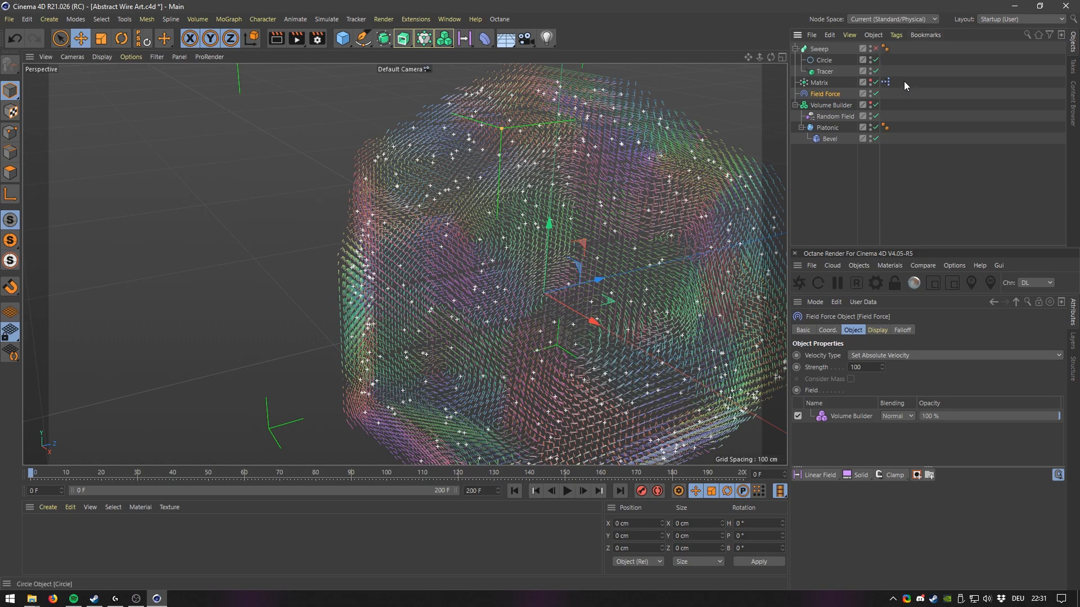
pyautogui.click(828, 129)
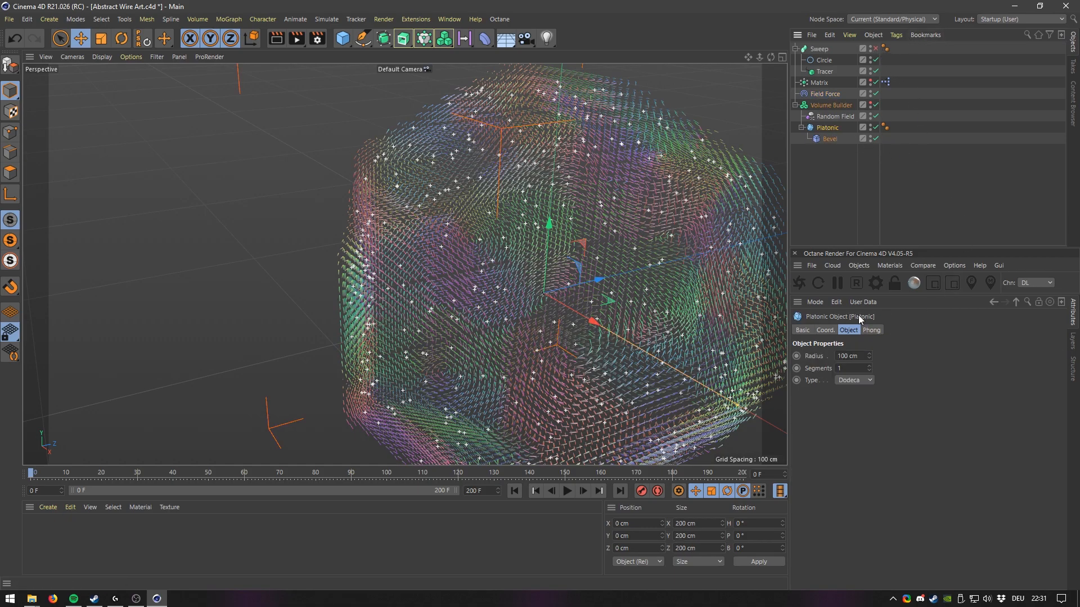
pyautogui.click(830, 138)
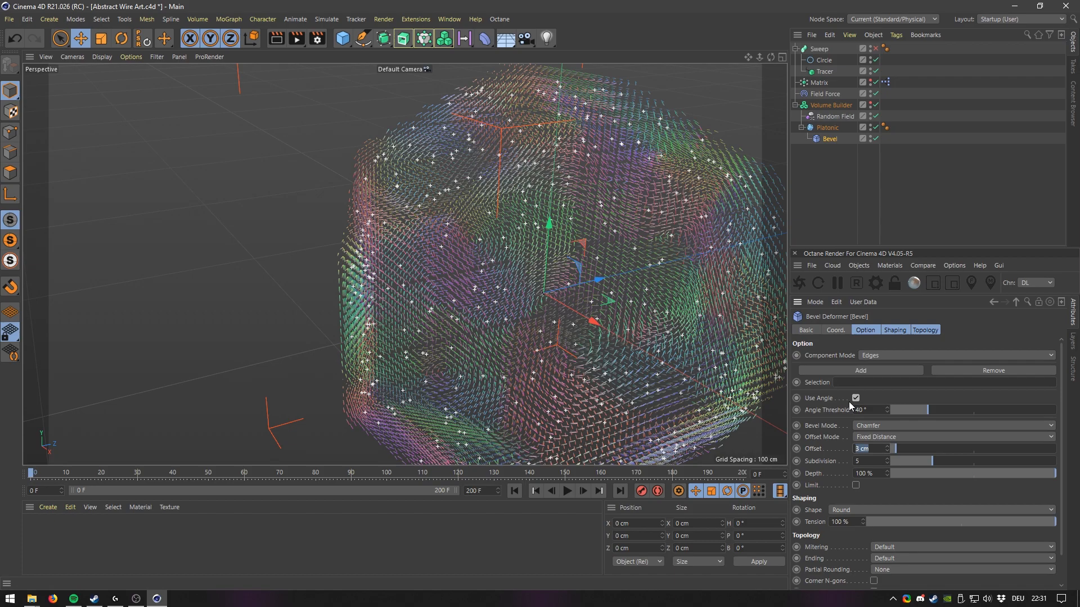
pyautogui.write('6')
pyautogui.press('Return')
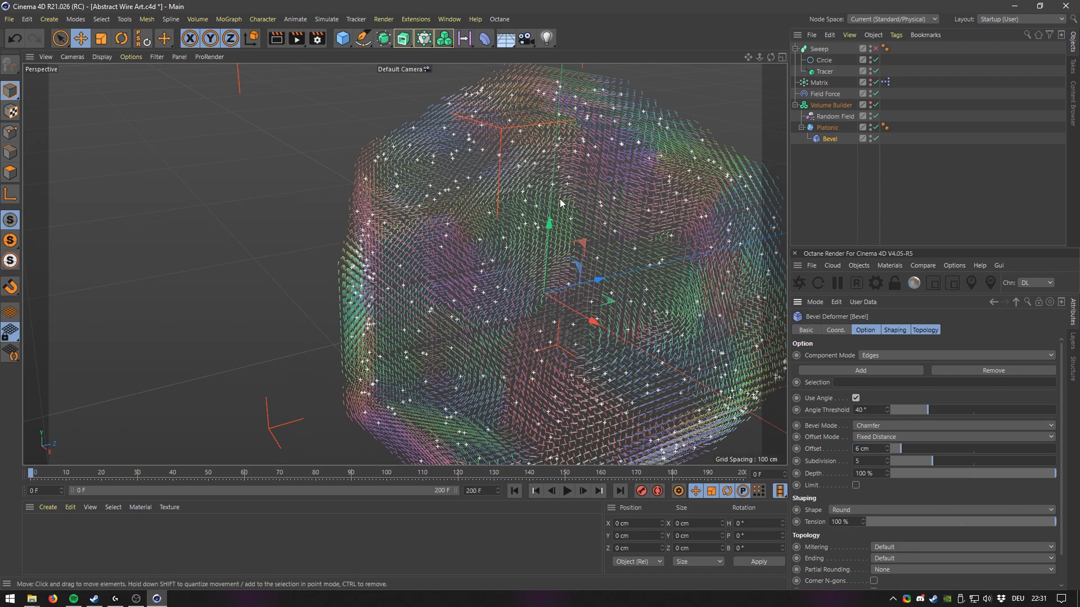
# Replay the simulation and orbit around the new traces.
pyautogui.press('F8')
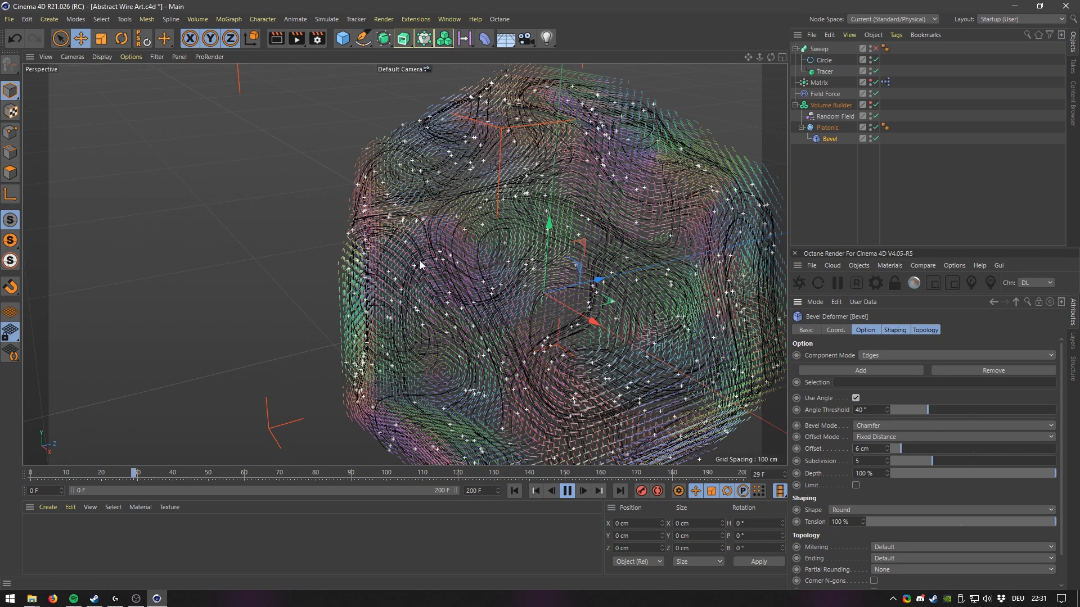
pyautogui.click(568, 492)
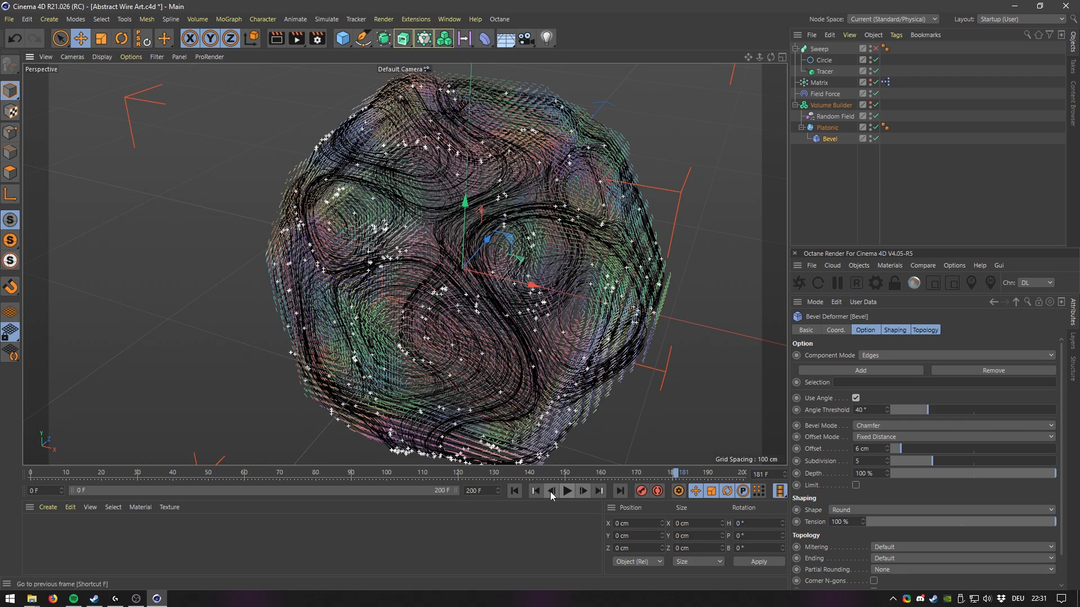
pyautogui.click(551, 492)
pyautogui.keyDown('alt'); pyautogui.moveTo(582, 281); pyautogui.dragTo(405, 271); pyautogui.keyUp('alt')
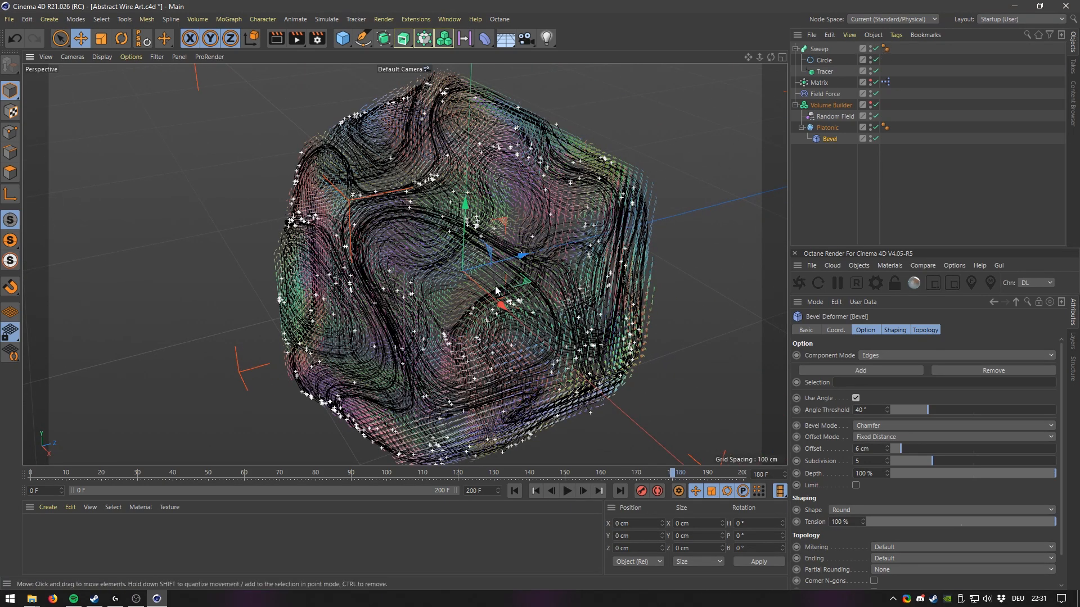
pyautogui.keyDown('alt'); pyautogui.moveTo(513, 290); pyautogui.dragTo(450, 203); pyautogui.keyUp('alt')
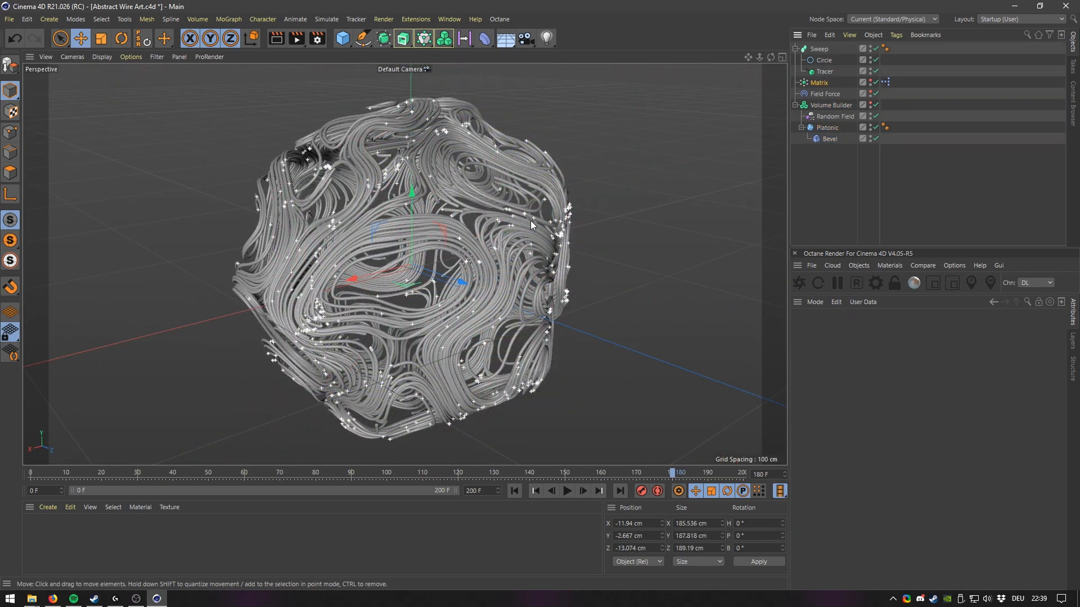
# Add a MoGraph Cache tag to the Matrix object.
pyautogui.keyDown('alt'); pyautogui.moveTo(393, 251); pyautogui.dragTo(495, 248); pyautogui.keyUp('alt')
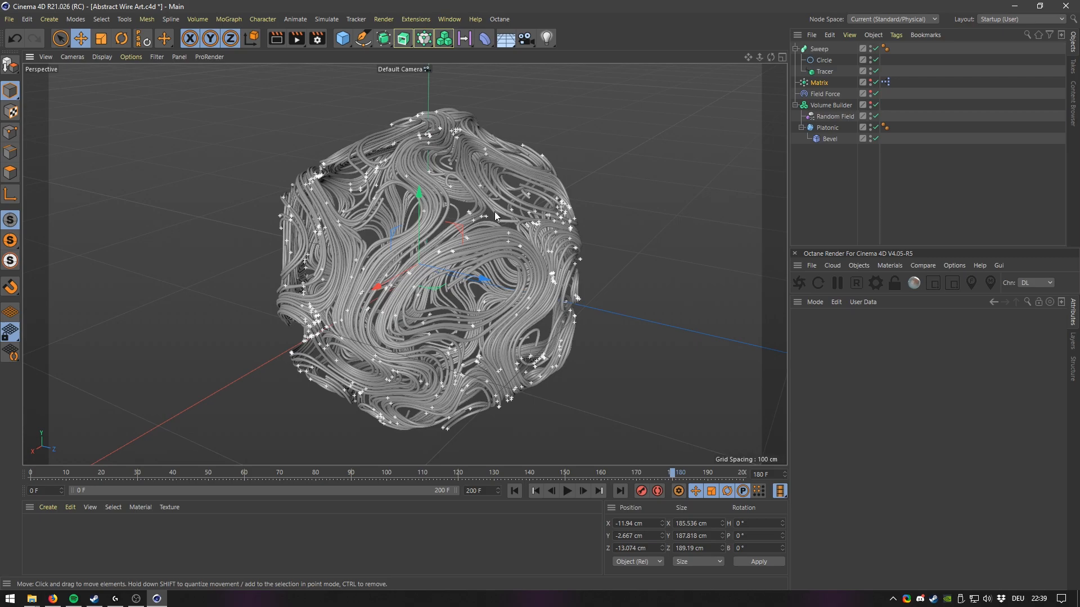
pyautogui.click(824, 71)
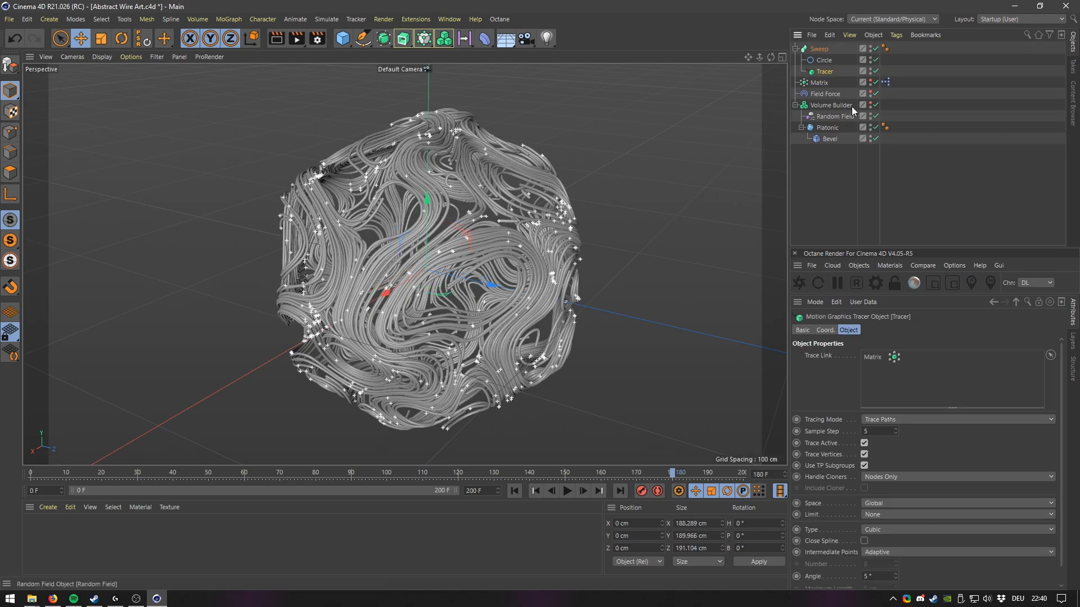
pyautogui.rightClick(817, 82)
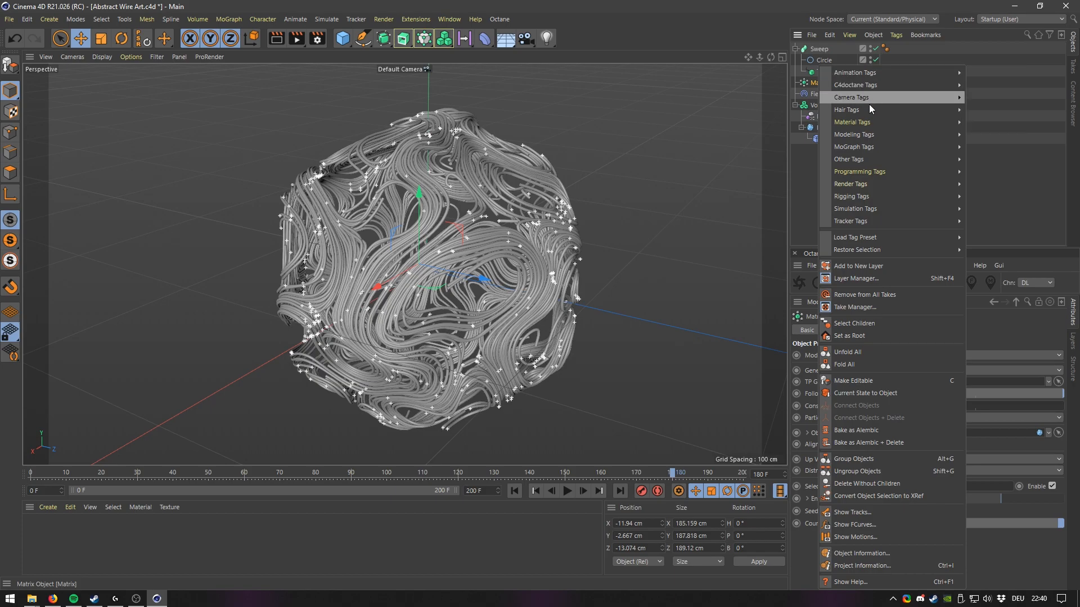
pyautogui.moveTo(873, 146)
pyautogui.click(993, 147)
pyautogui.moveTo(886, 83); pyautogui.dragTo(901, 82)
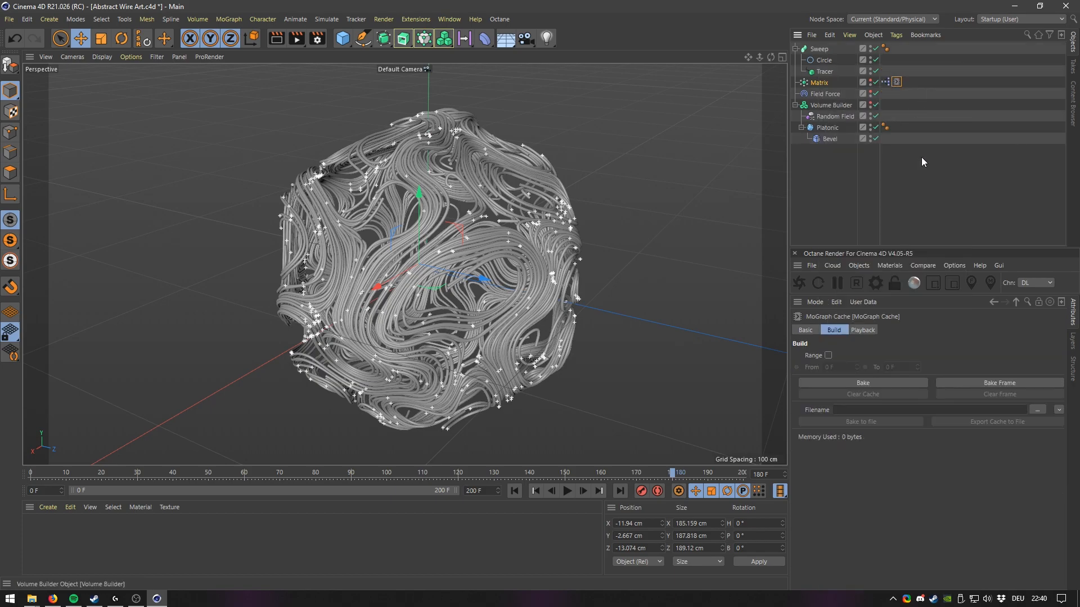
# Disable the Sweep and bake the Matrix's MoGraph Cache.
pyautogui.click(875, 49)
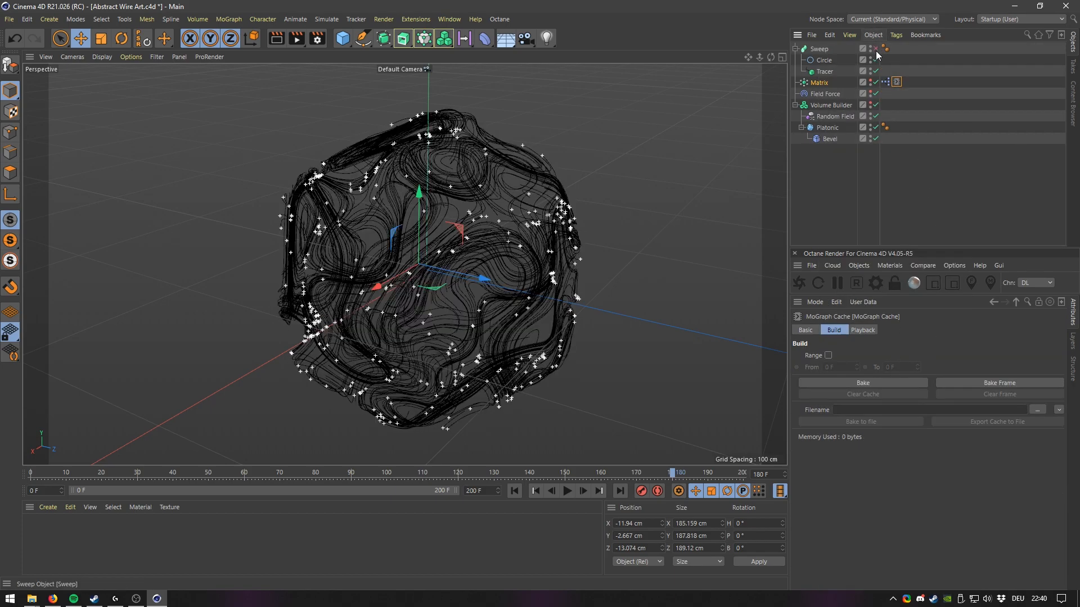
pyautogui.click(885, 381)
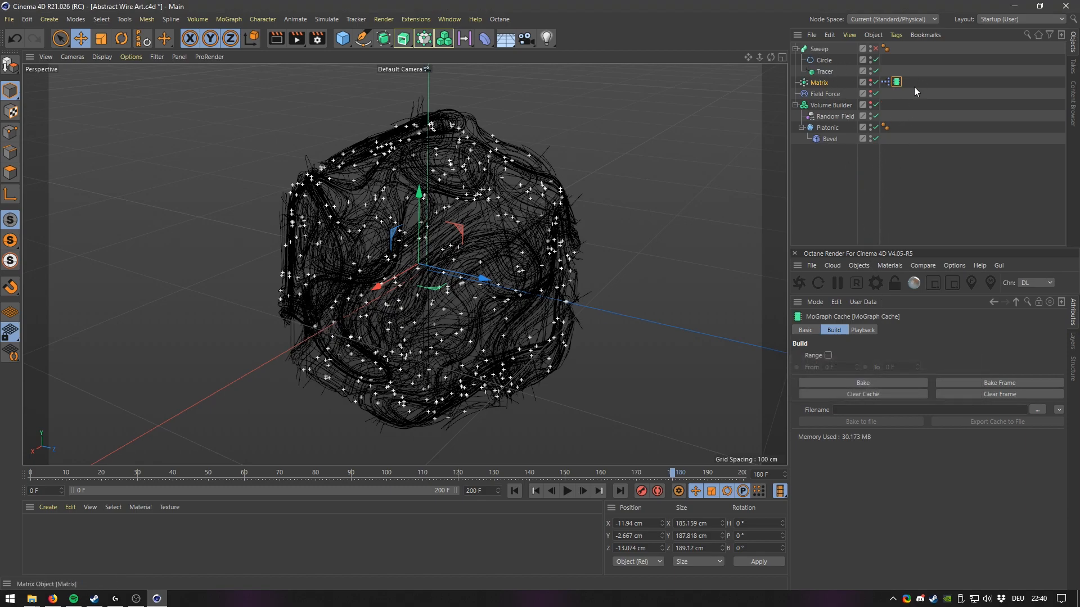
# Replay the cached simulation from the start, then re-enable the Sweep.
pyautogui.click(514, 490)
pyautogui.click(567, 491)
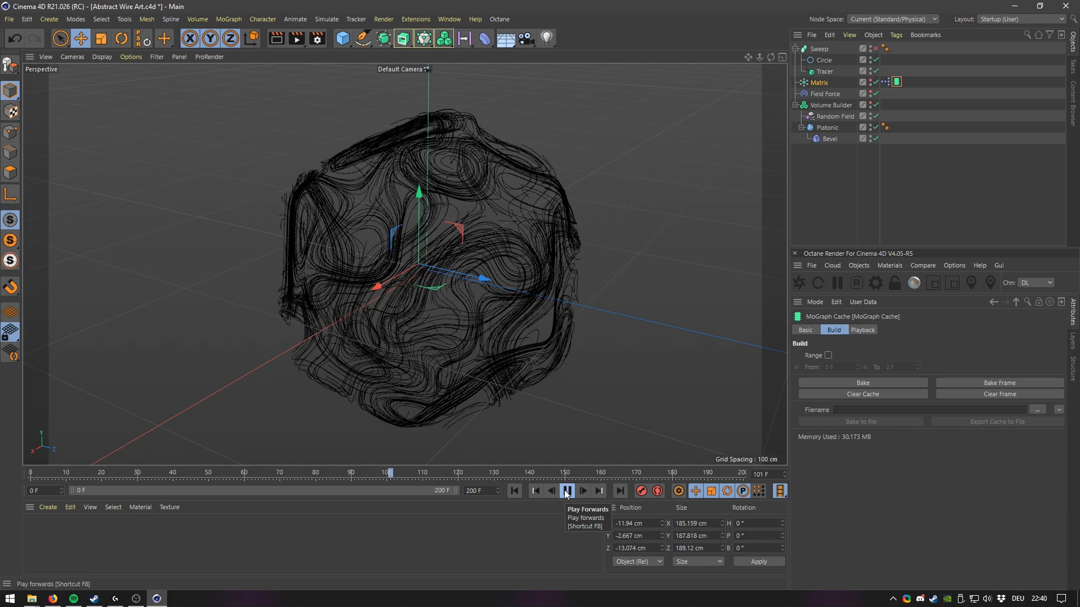
pyautogui.click(566, 491)
pyautogui.click(875, 49)
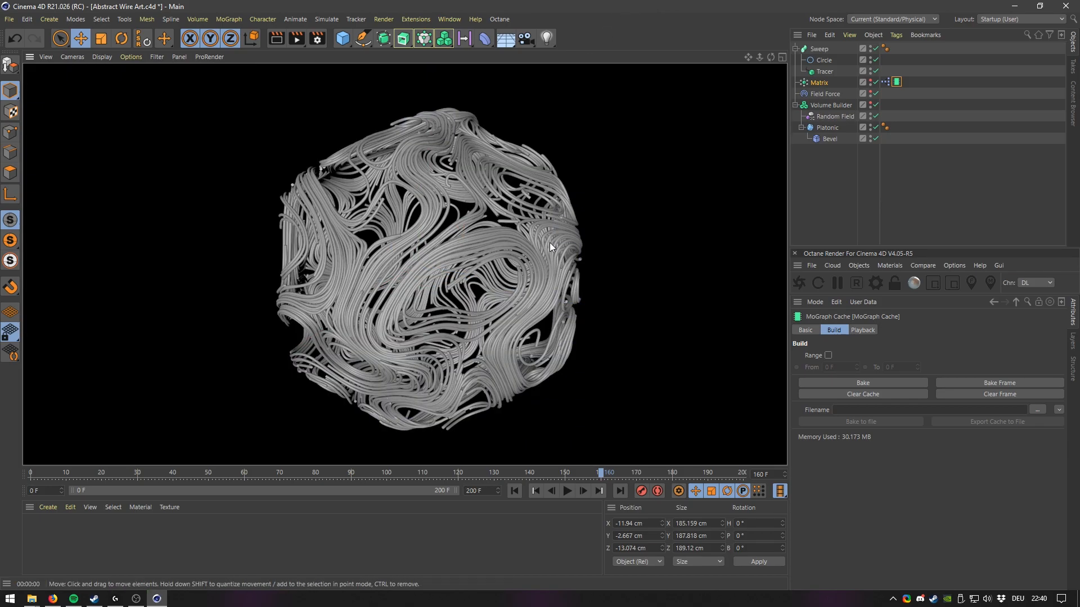
# Select the Sweep and render a test frame in the Picture Viewer, then close it.
pyautogui.click(475, 231)
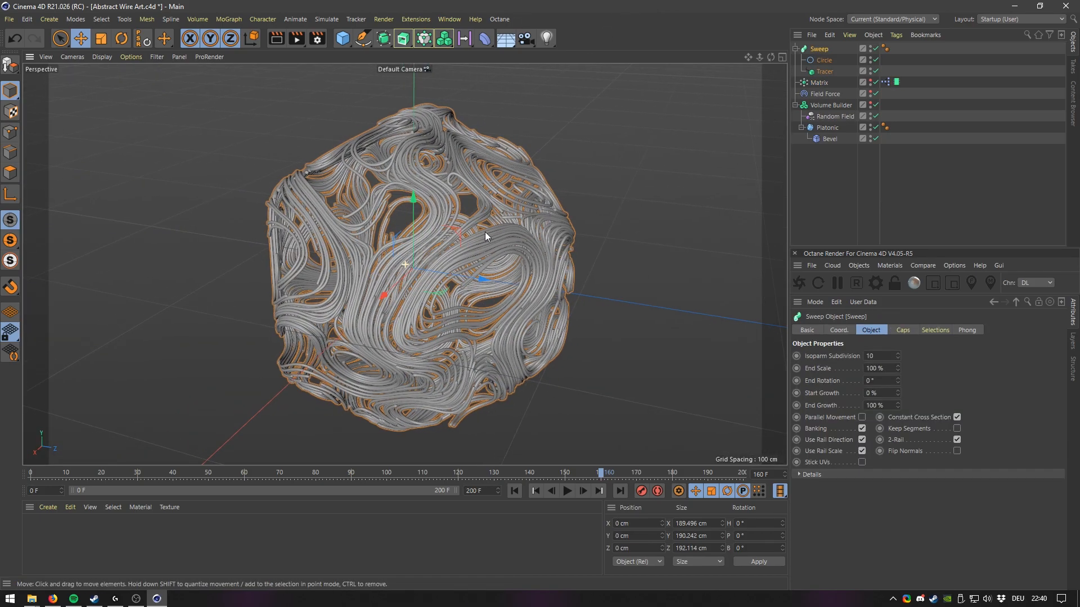
pyautogui.hotkey('shift', 'r')
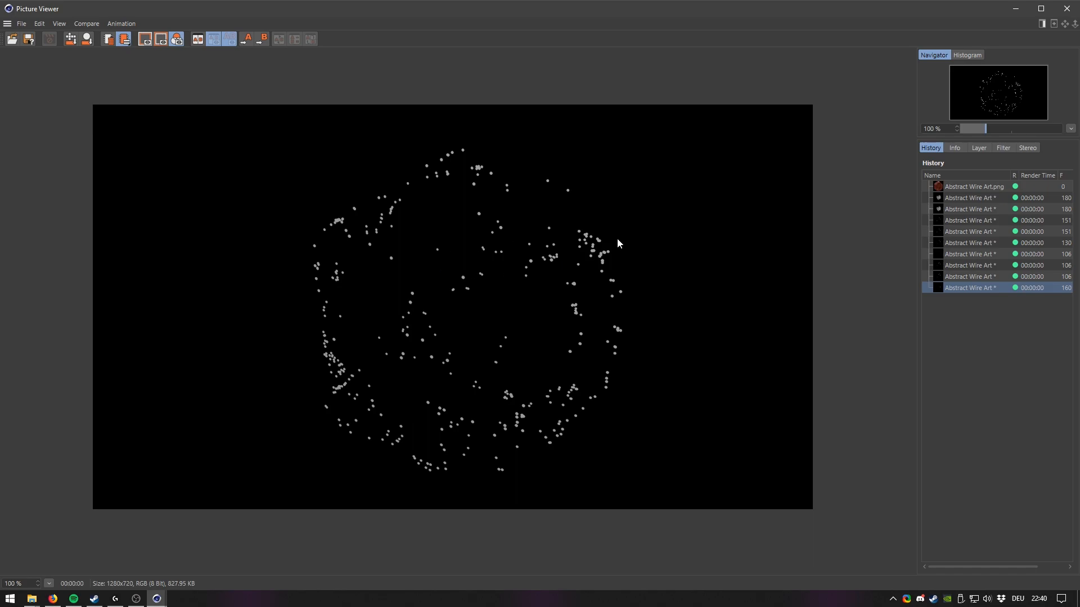
pyautogui.click(1067, 9)
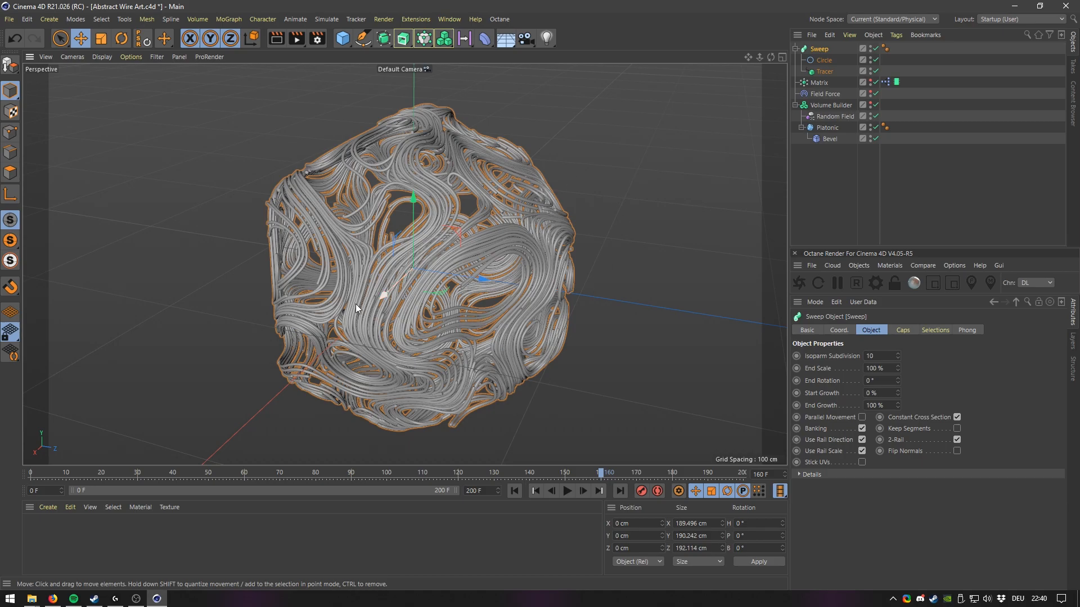
# Convert a duplicate of the Sweep into a standalone polygon object with Current State to Object, deleting the parametric copy.
pyautogui.keyDown('alt'); pyautogui.moveTo(363, 278); pyautogui.dragTo(391, 282); pyautogui.keyUp('alt')
pyautogui.keyDown('alt'); pyautogui.moveTo(391, 282); pyautogui.dragTo(423, 295, button='middle'); pyautogui.keyUp('alt')
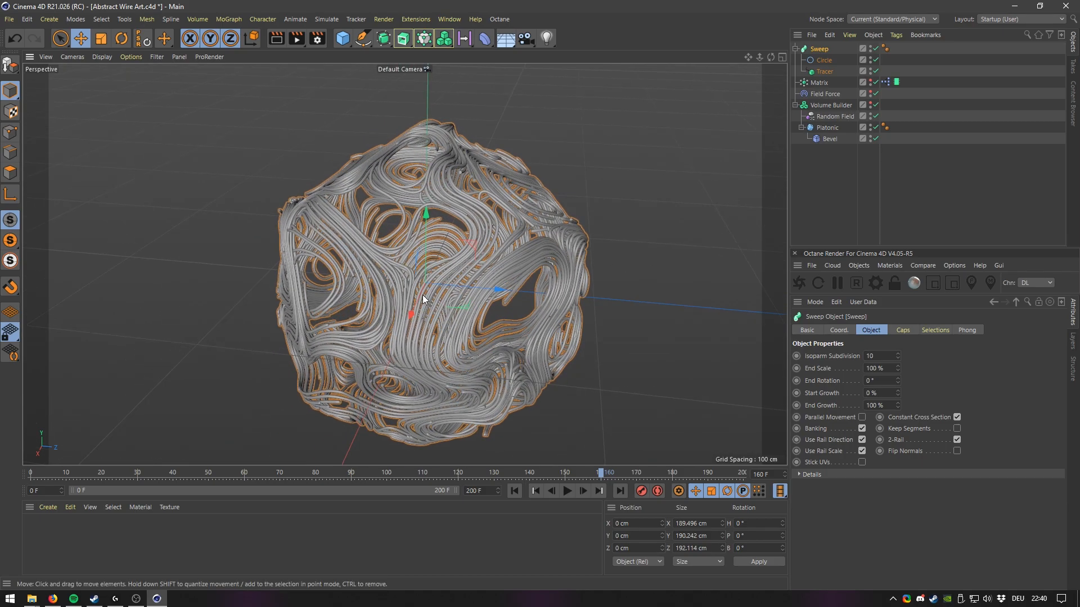
pyautogui.keyDown('alt'); pyautogui.moveTo(499, 284); pyautogui.dragTo(450, 281); pyautogui.keyUp('alt')
pyautogui.keyDown('ctrl'); pyautogui.moveTo(819, 49); pyautogui.dragTo(820, 47); pyautogui.keyUp('ctrl')
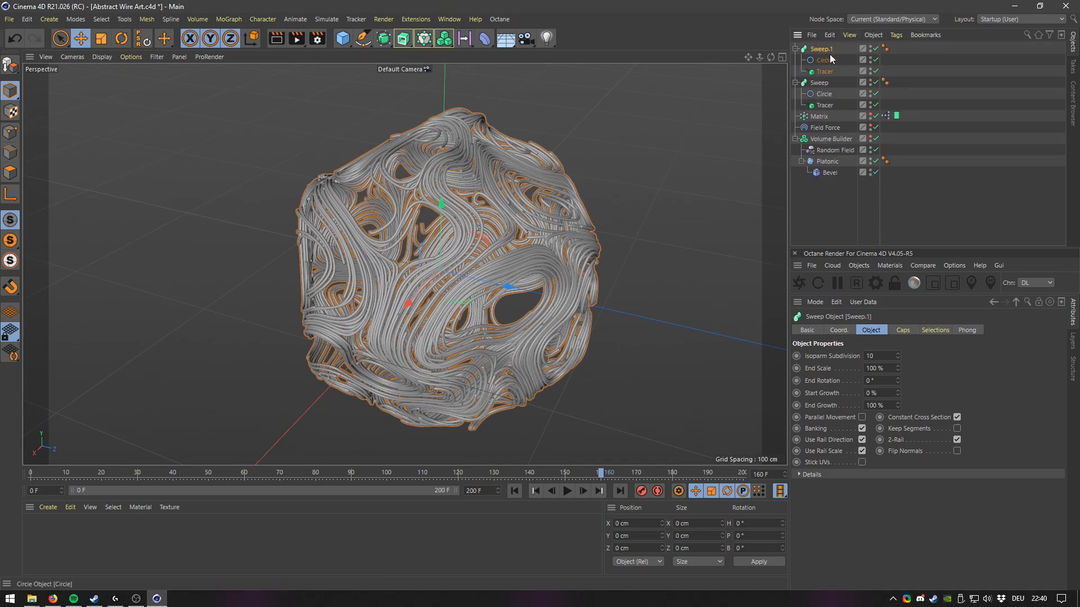
pyautogui.rightClick(822, 50)
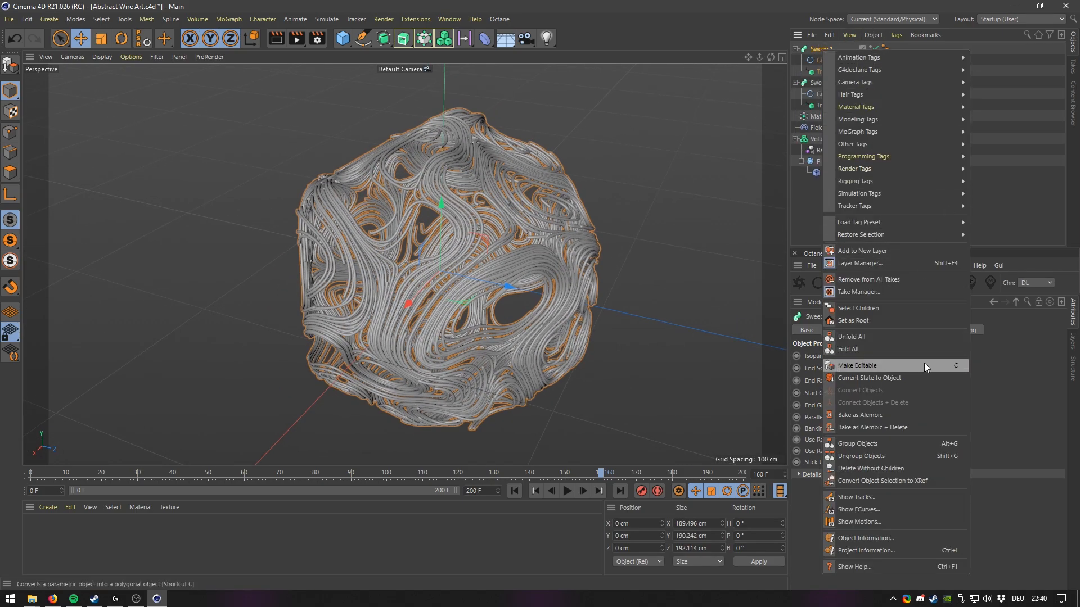
pyautogui.click(901, 377)
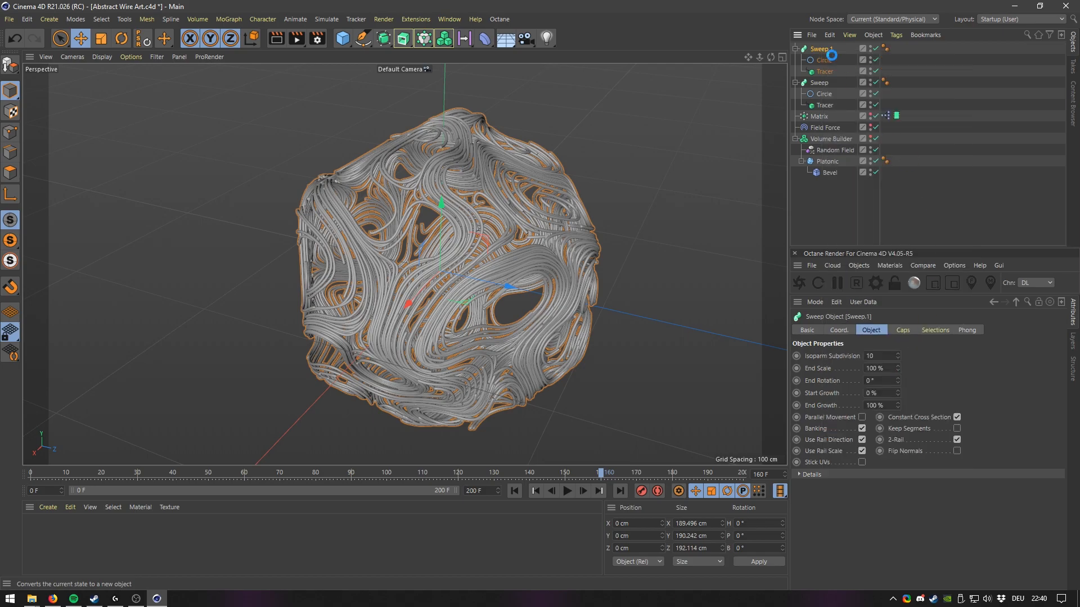
pyautogui.press('Delete')
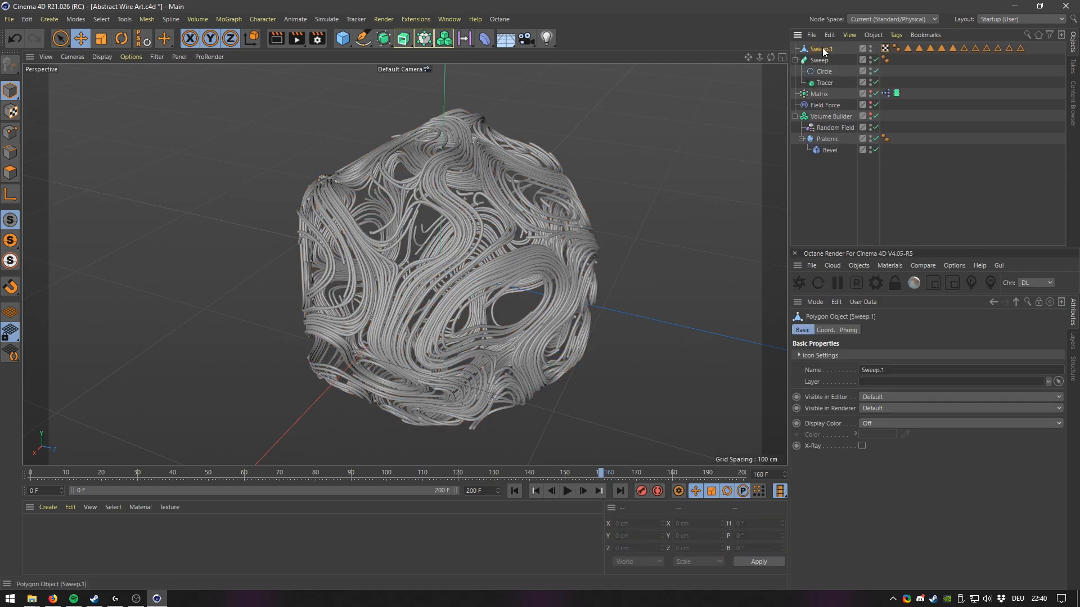
# Delete all selection tags from the polygon object and collapse the Sweep and Volume Builder hierarchies.
pyautogui.click(908, 49)
pyautogui.keyDown('shift'); pyautogui.click(1019, 49); pyautogui.keyUp('shift')
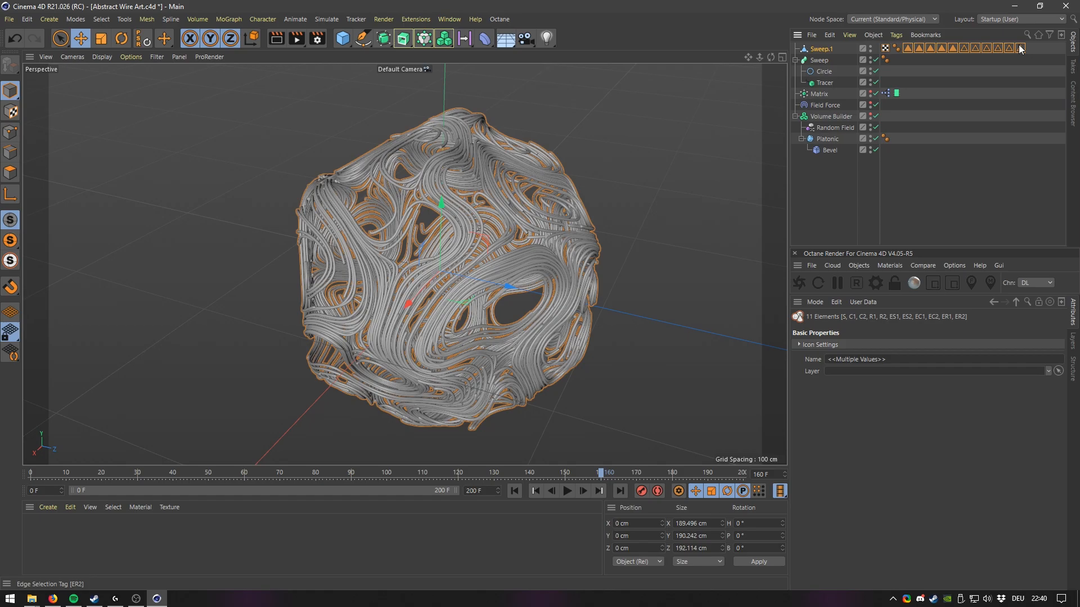
pyautogui.press('Delete')
pyautogui.click(795, 61)
pyautogui.click(795, 94)
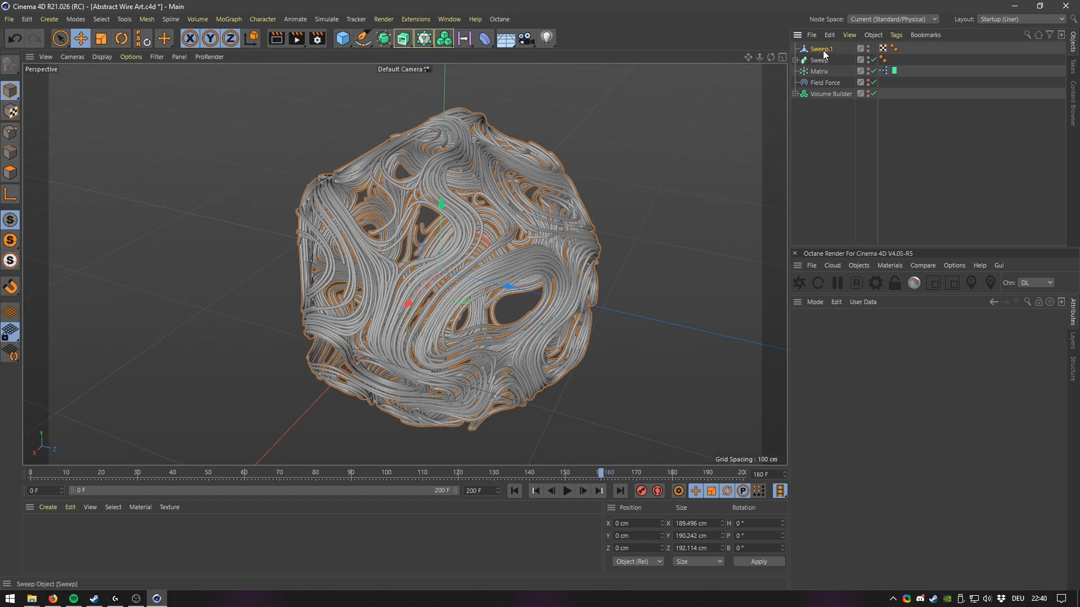
# Select the polygon copy, zoom in on it and render a test frame.
pyautogui.click(821, 50)
pyautogui.click(12, 243)
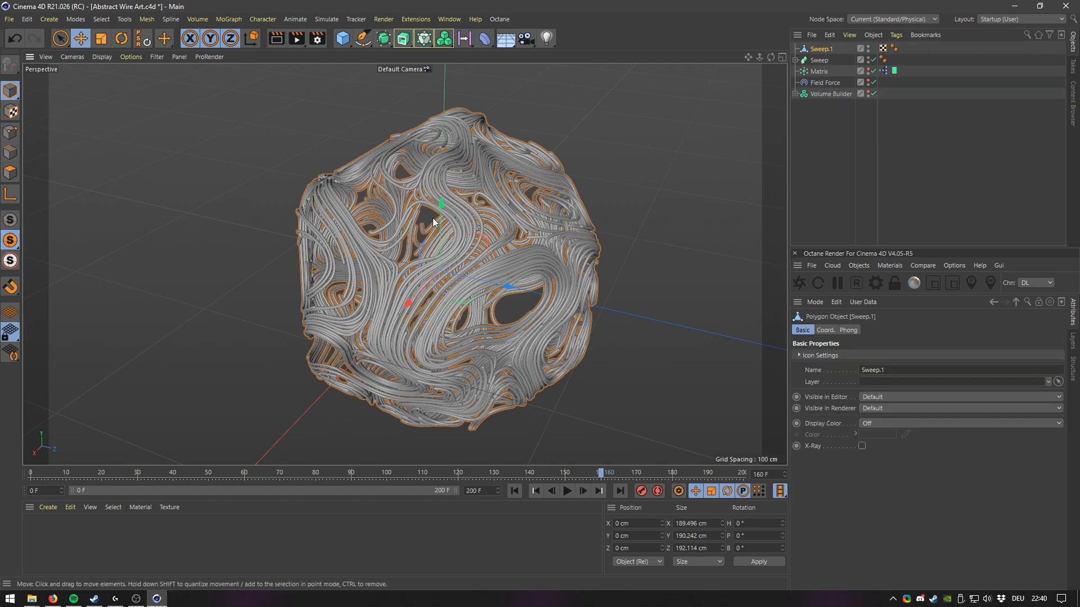
pyautogui.keyDown('alt'); pyautogui.moveTo(528, 226); pyautogui.dragTo(450, 218); pyautogui.keyUp('alt')
pyautogui.scroll(10, 449, 218)
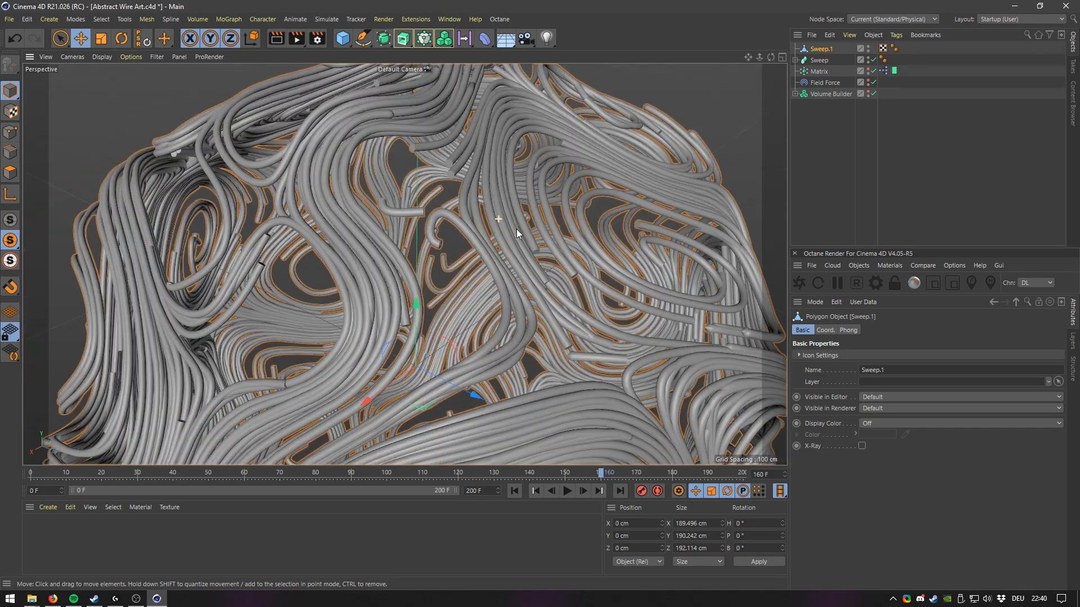
pyautogui.keyDown('alt'); pyautogui.moveTo(517, 228); pyautogui.dragTo(490, 245, button='right'); pyautogui.keyUp('alt')
pyautogui.hotkey('shift', 'r')
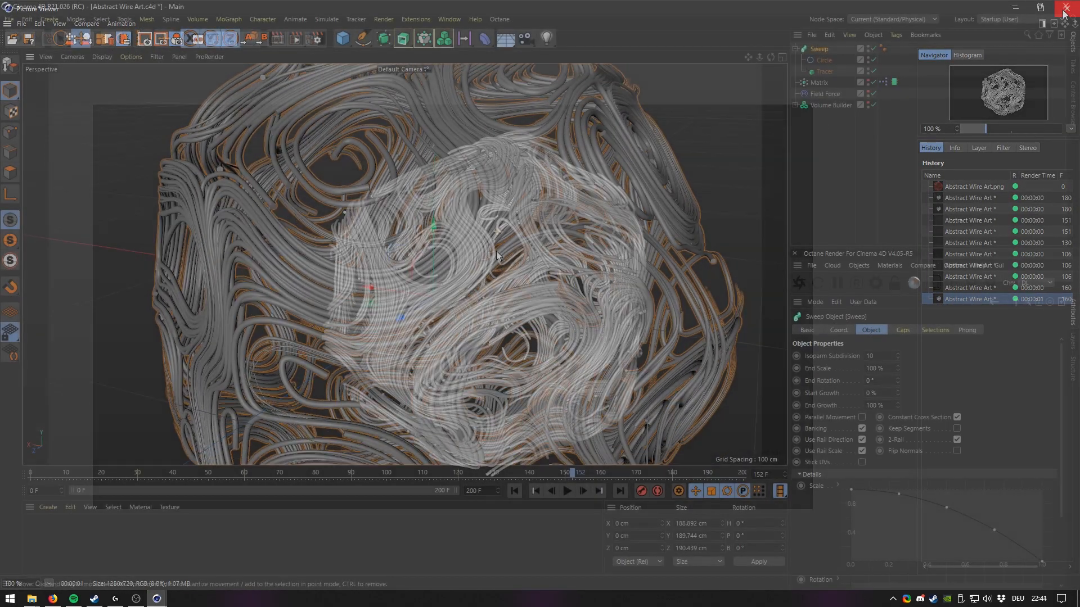
pyautogui.keyDown('alt'); pyautogui.moveTo(496, 251); pyautogui.dragTo(491, 309, button='right'); pyautogui.keyUp('alt')
pyautogui.keyDown('alt'); pyautogui.moveTo(491, 309); pyautogui.dragTo(480, 318); pyautogui.keyUp('alt')
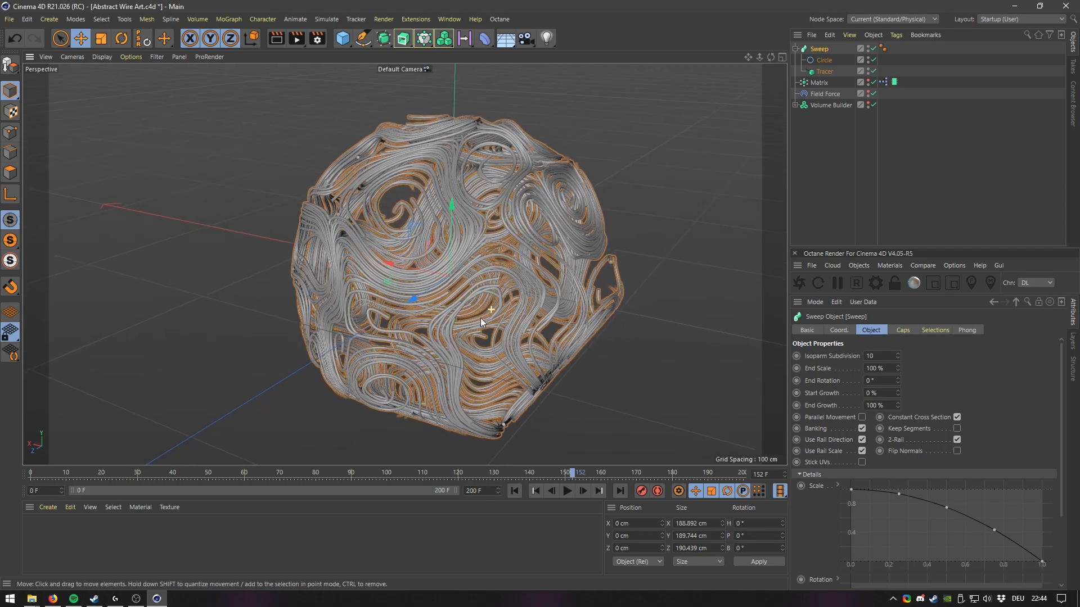